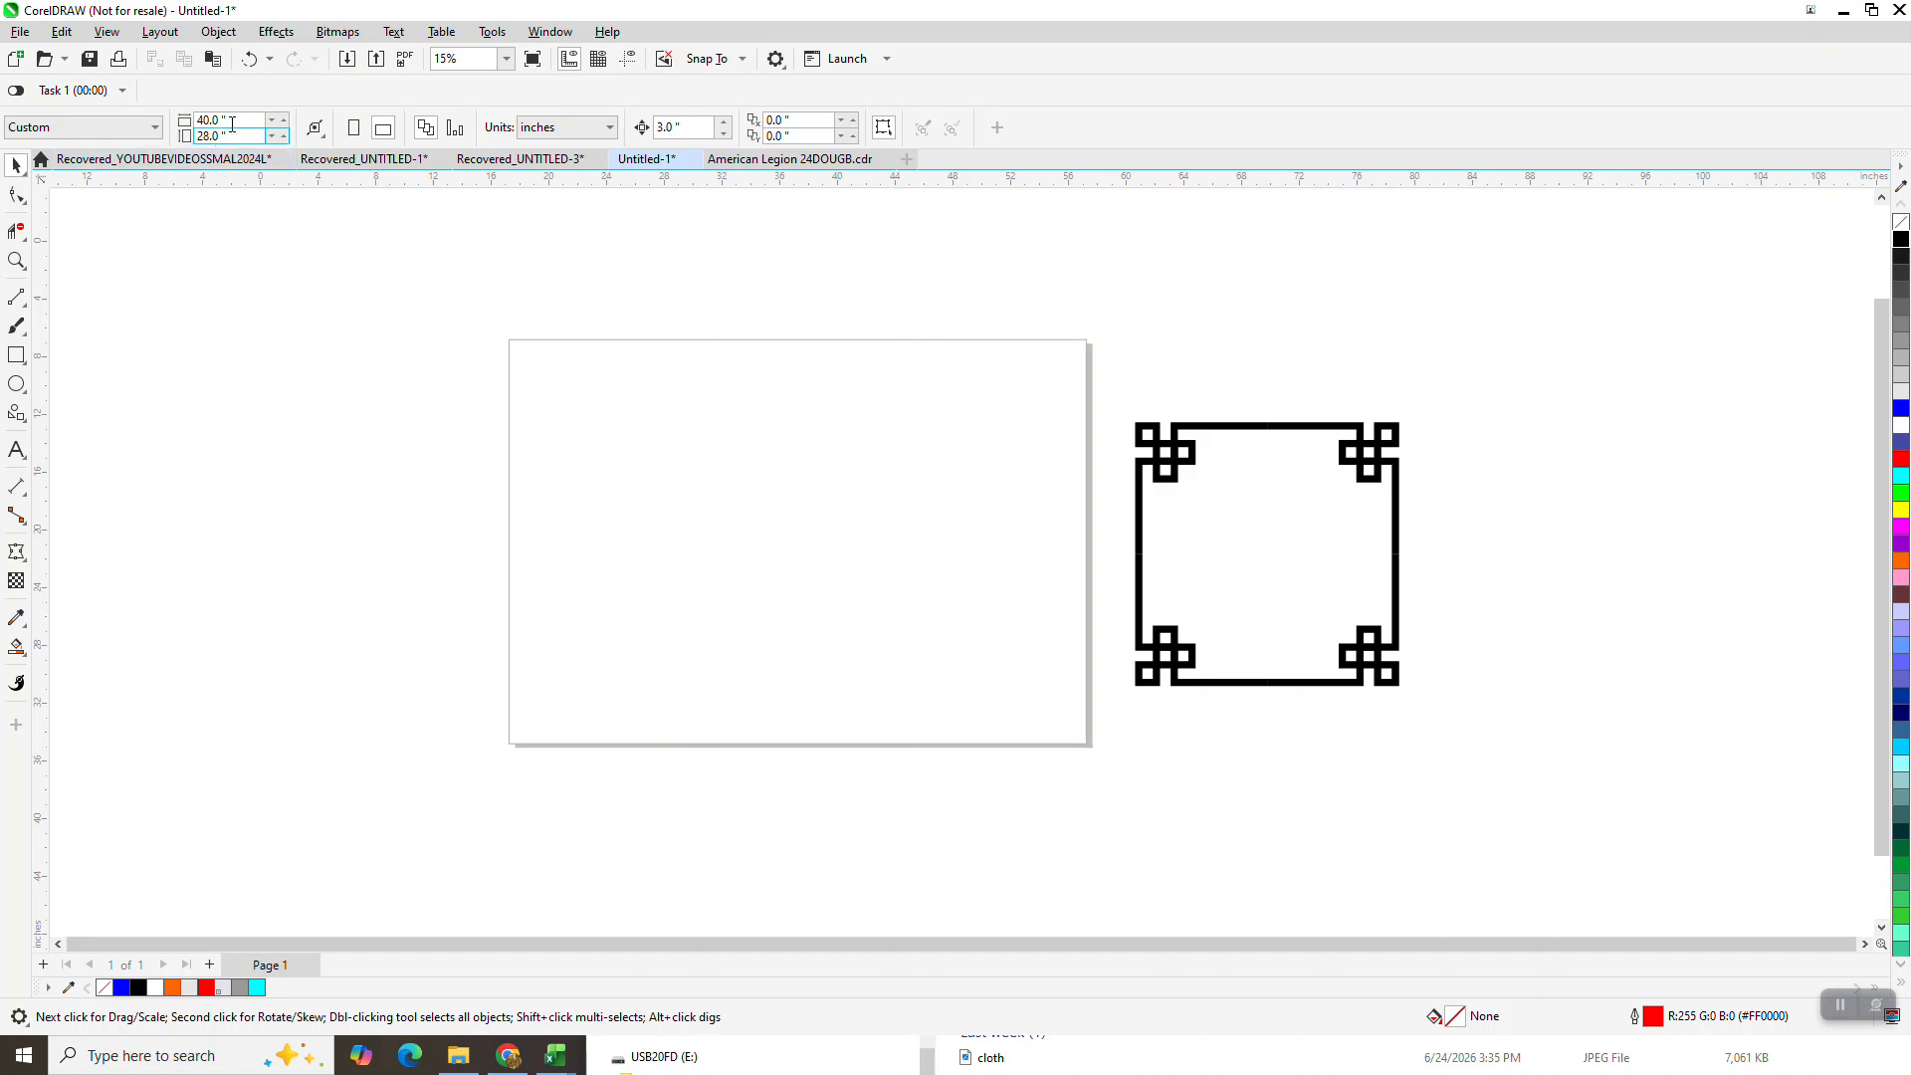
# Undo the knotted border's move and scaling, including a further trial reduction, to restore its full size.
pyautogui.click(251, 59)
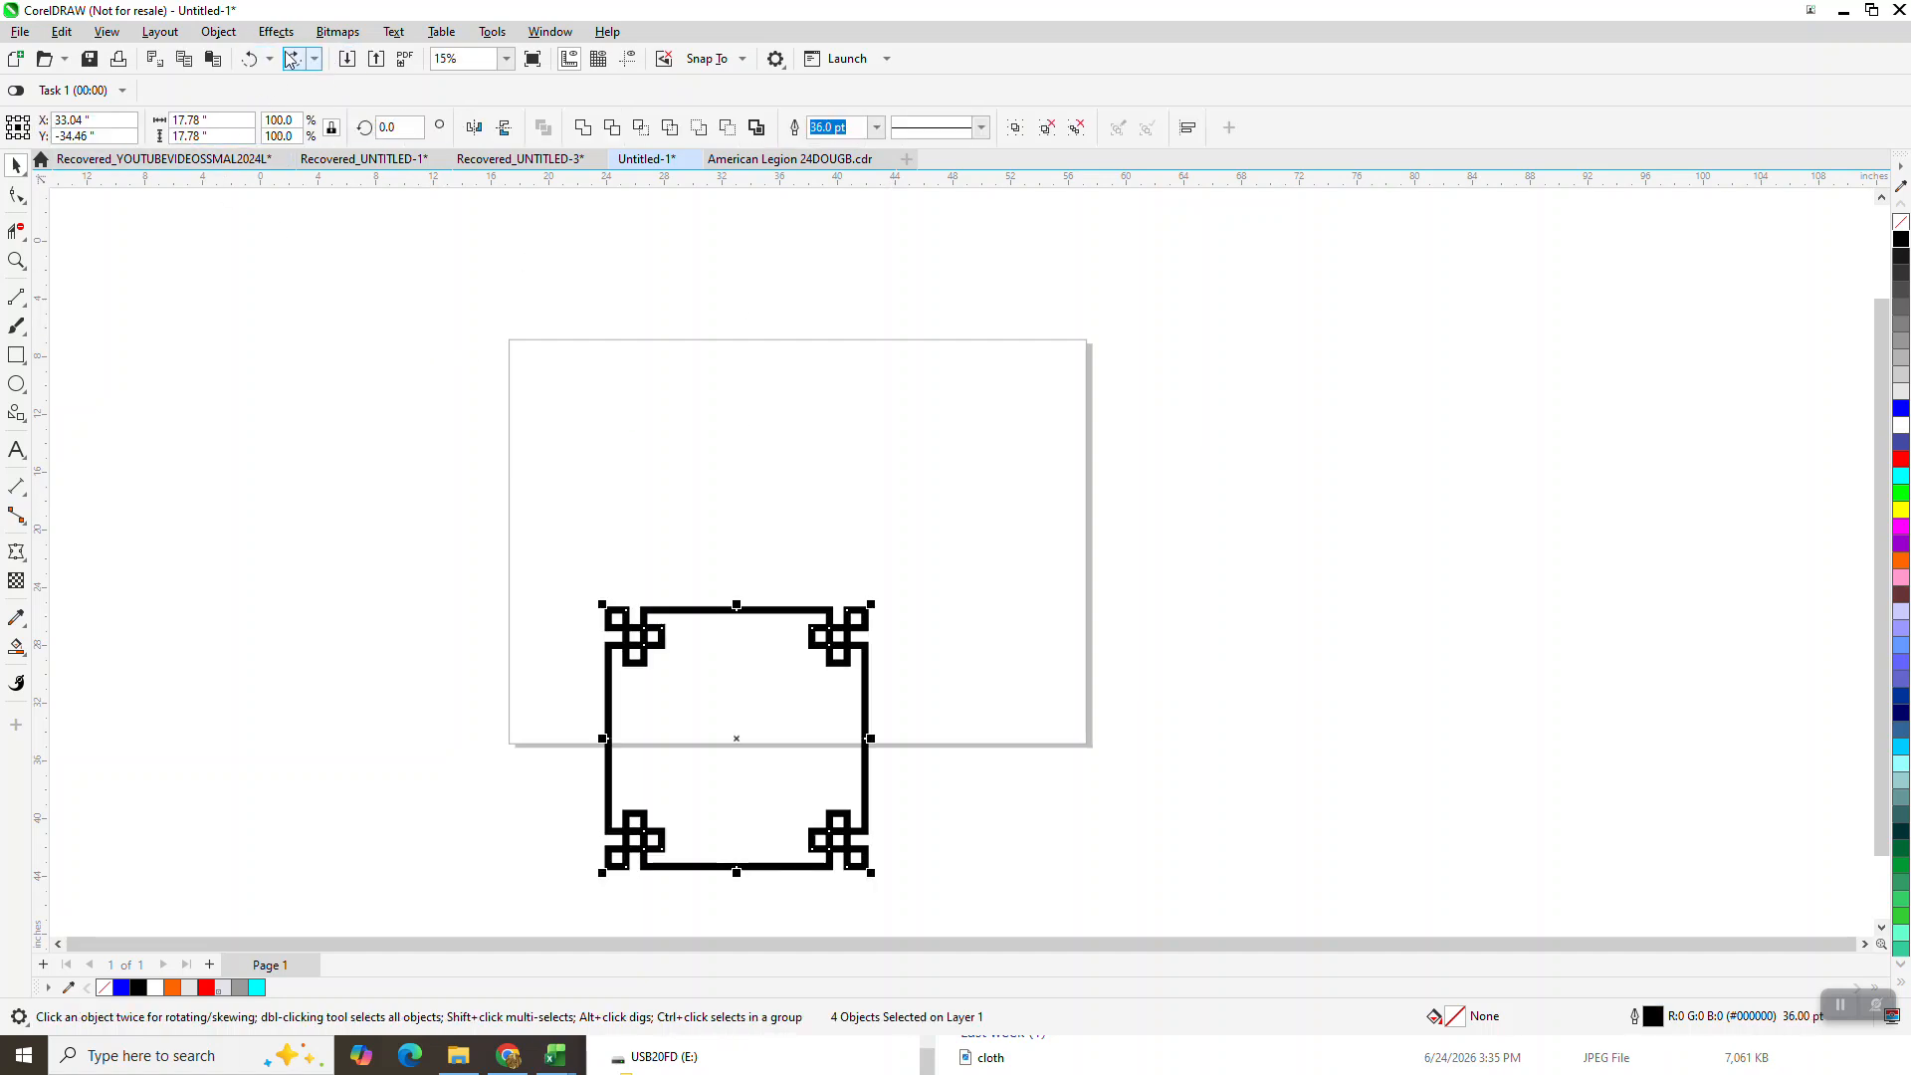
pyautogui.click(256, 59)
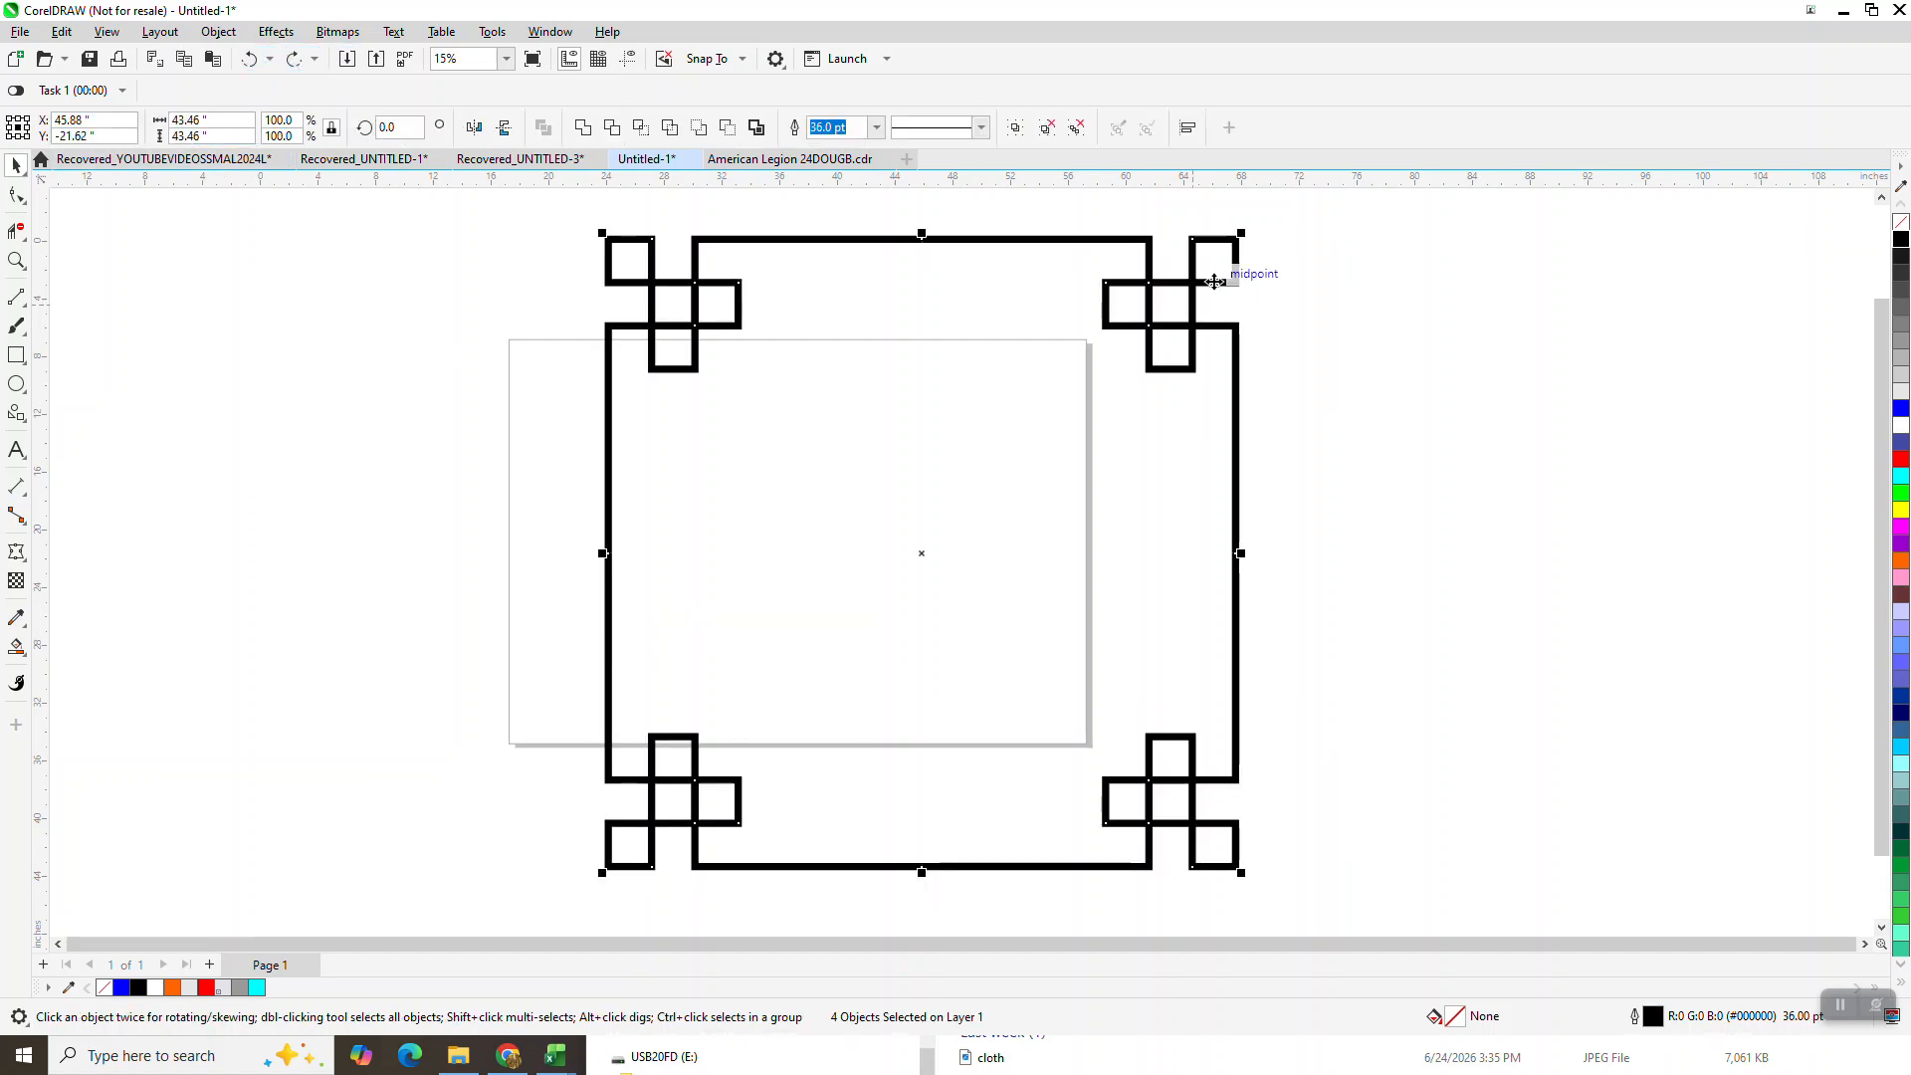
pyautogui.moveTo(1240, 235); pyautogui.dragTo(806, 645)
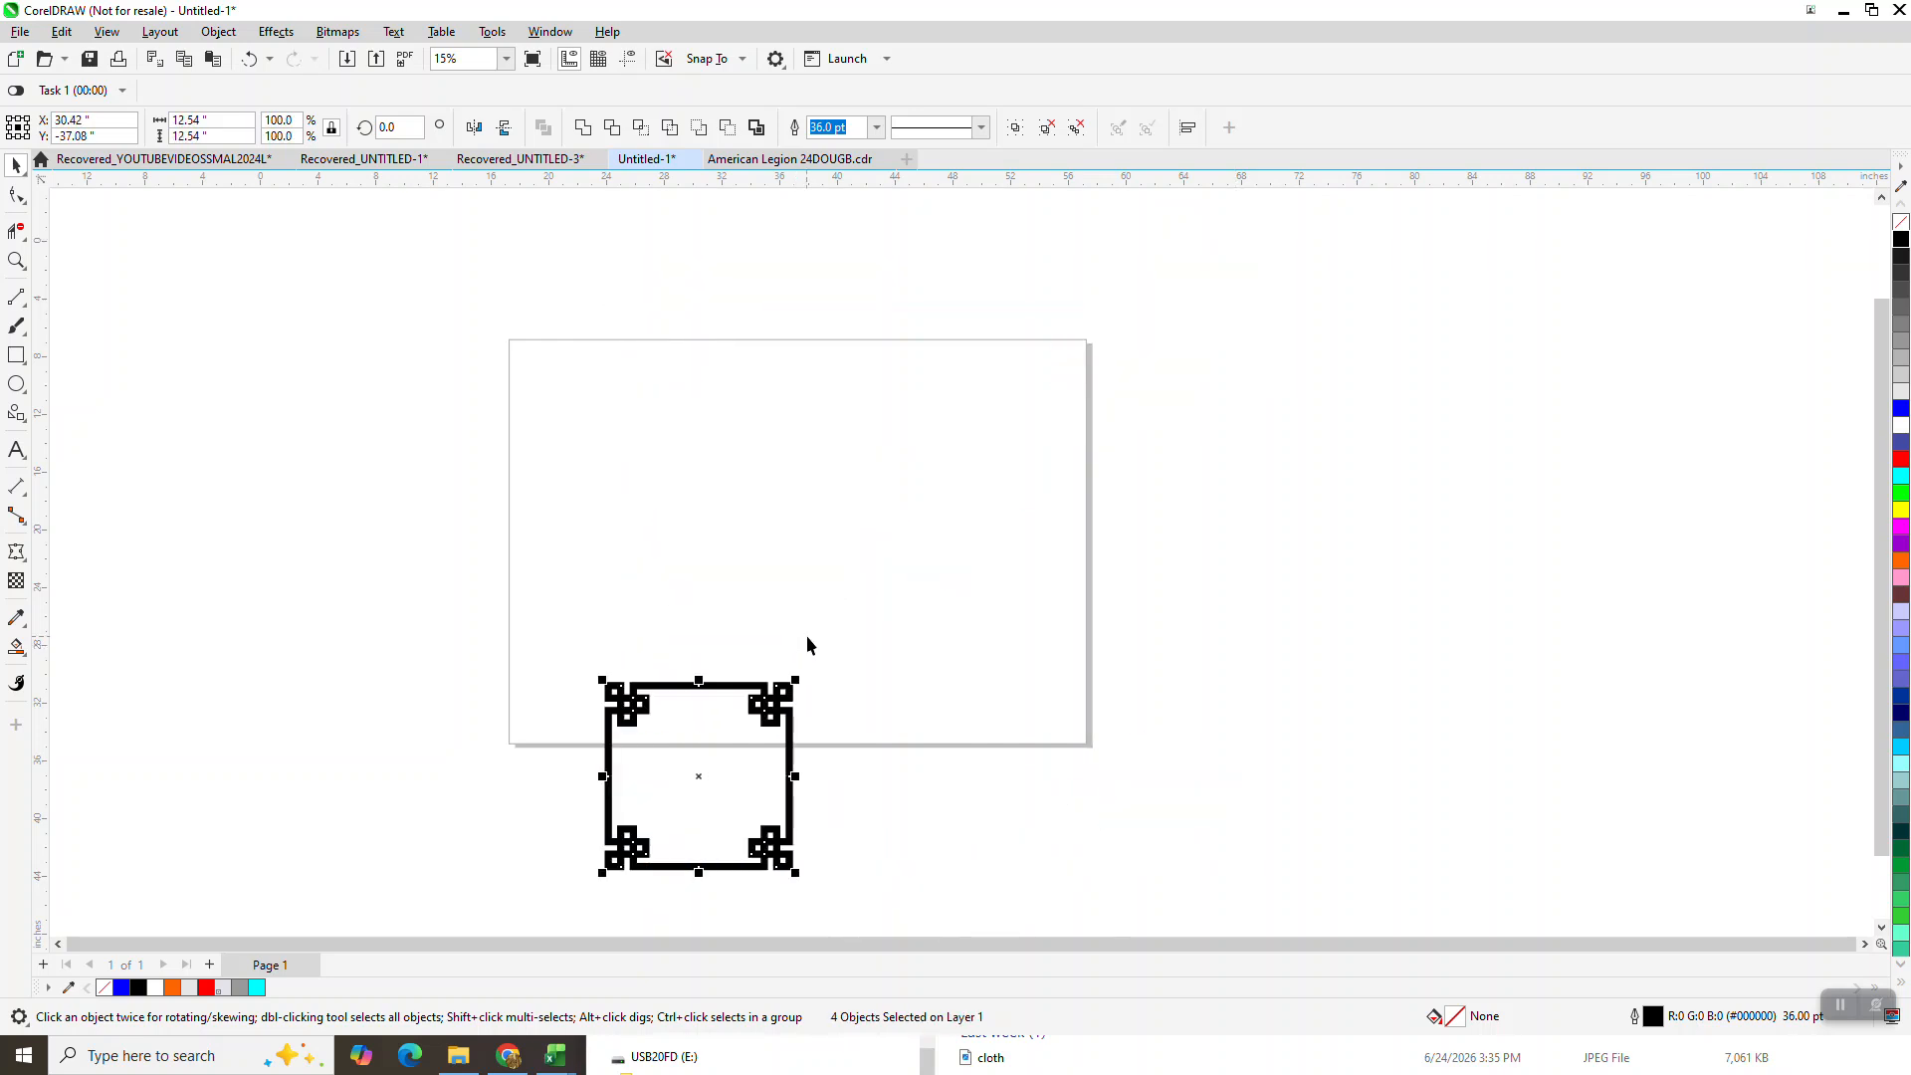
pyautogui.click(250, 59)
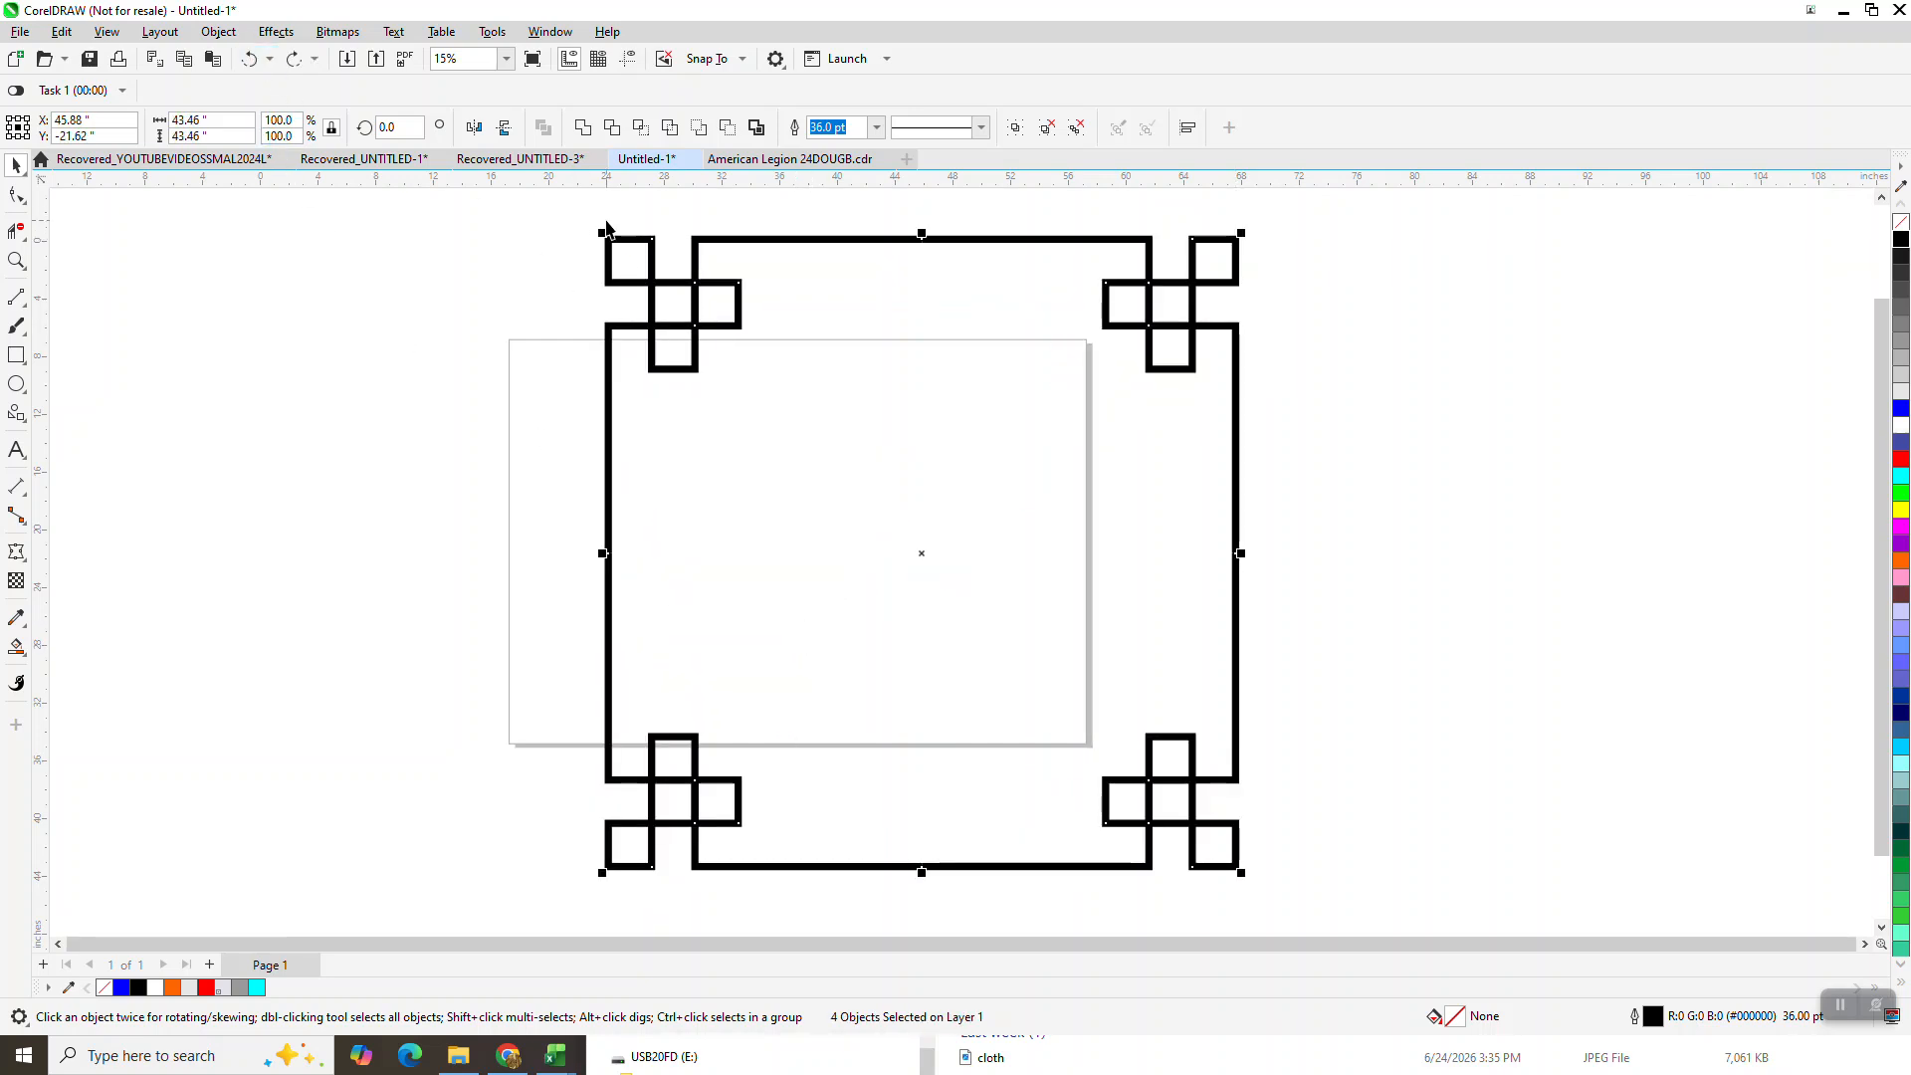
# Set the border's outline to scale with the object.
pyautogui.press('F12')
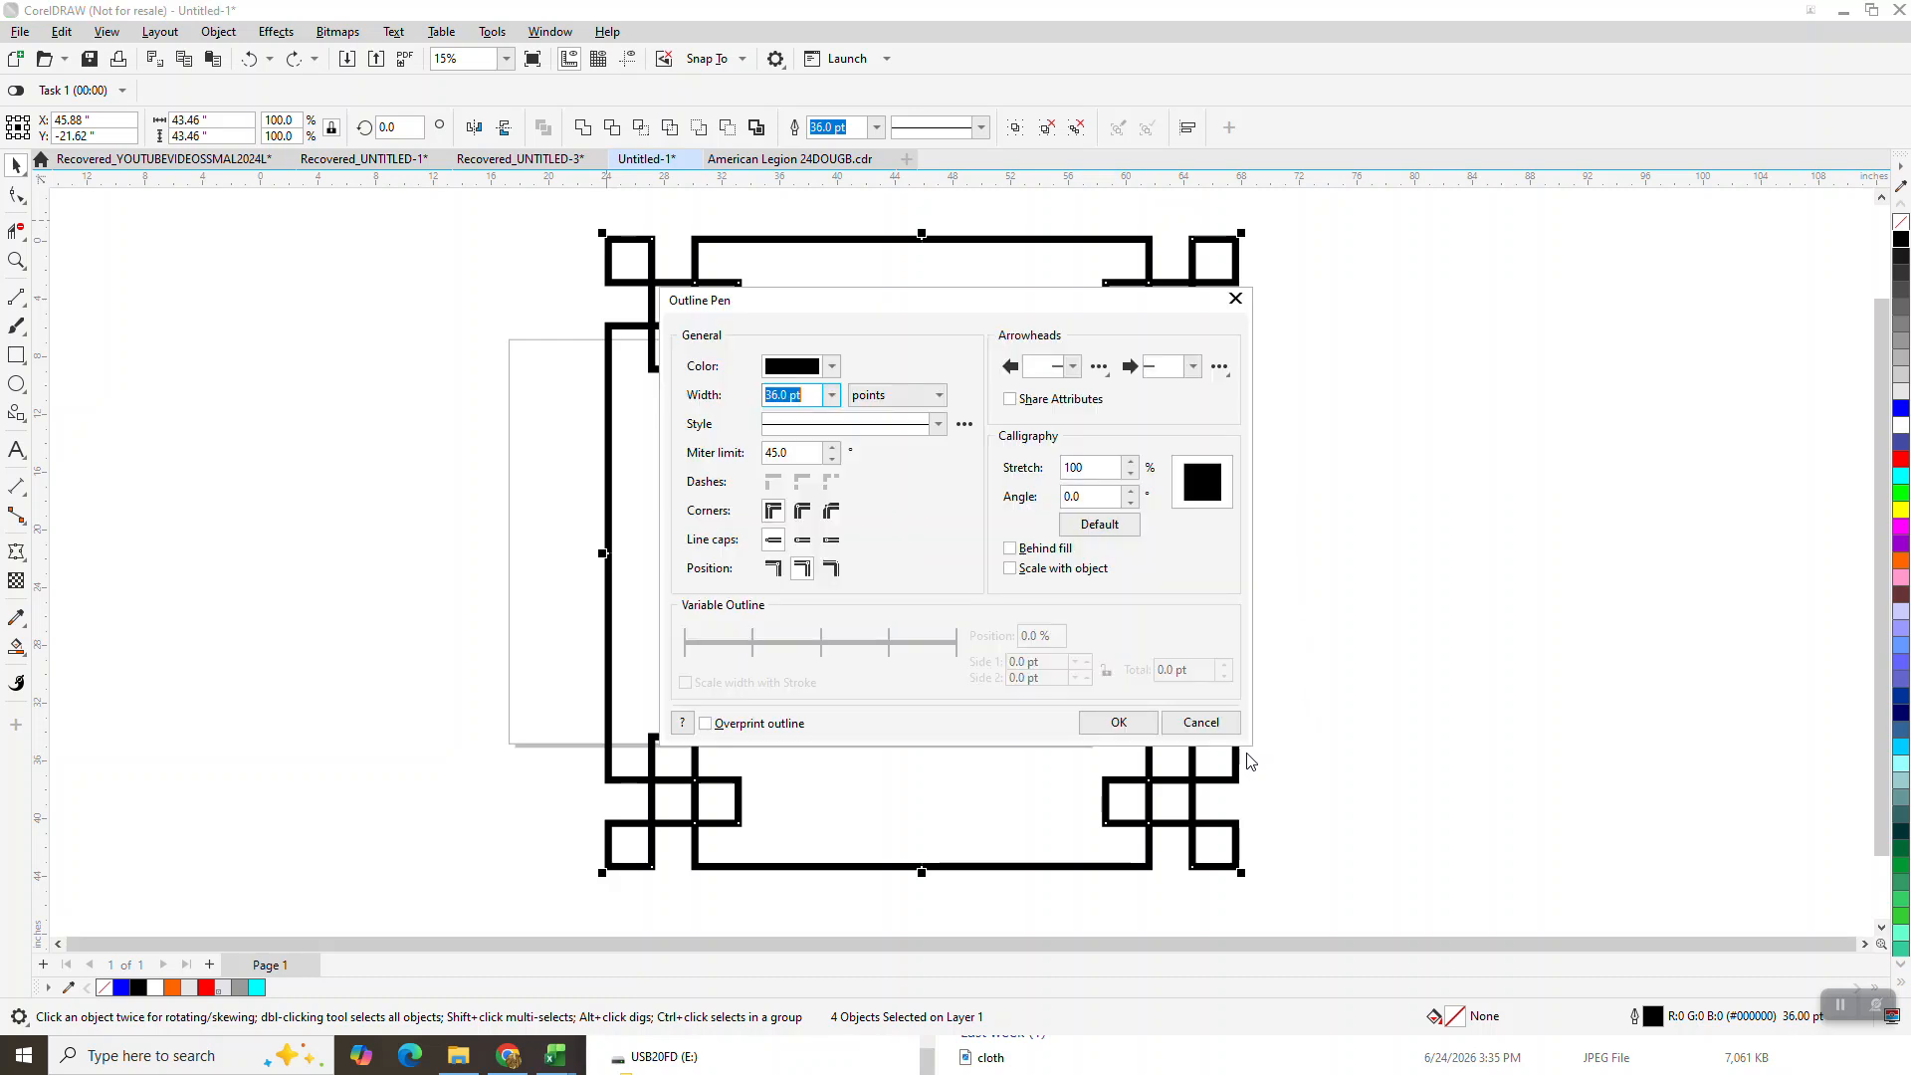
pyautogui.click(1010, 568)
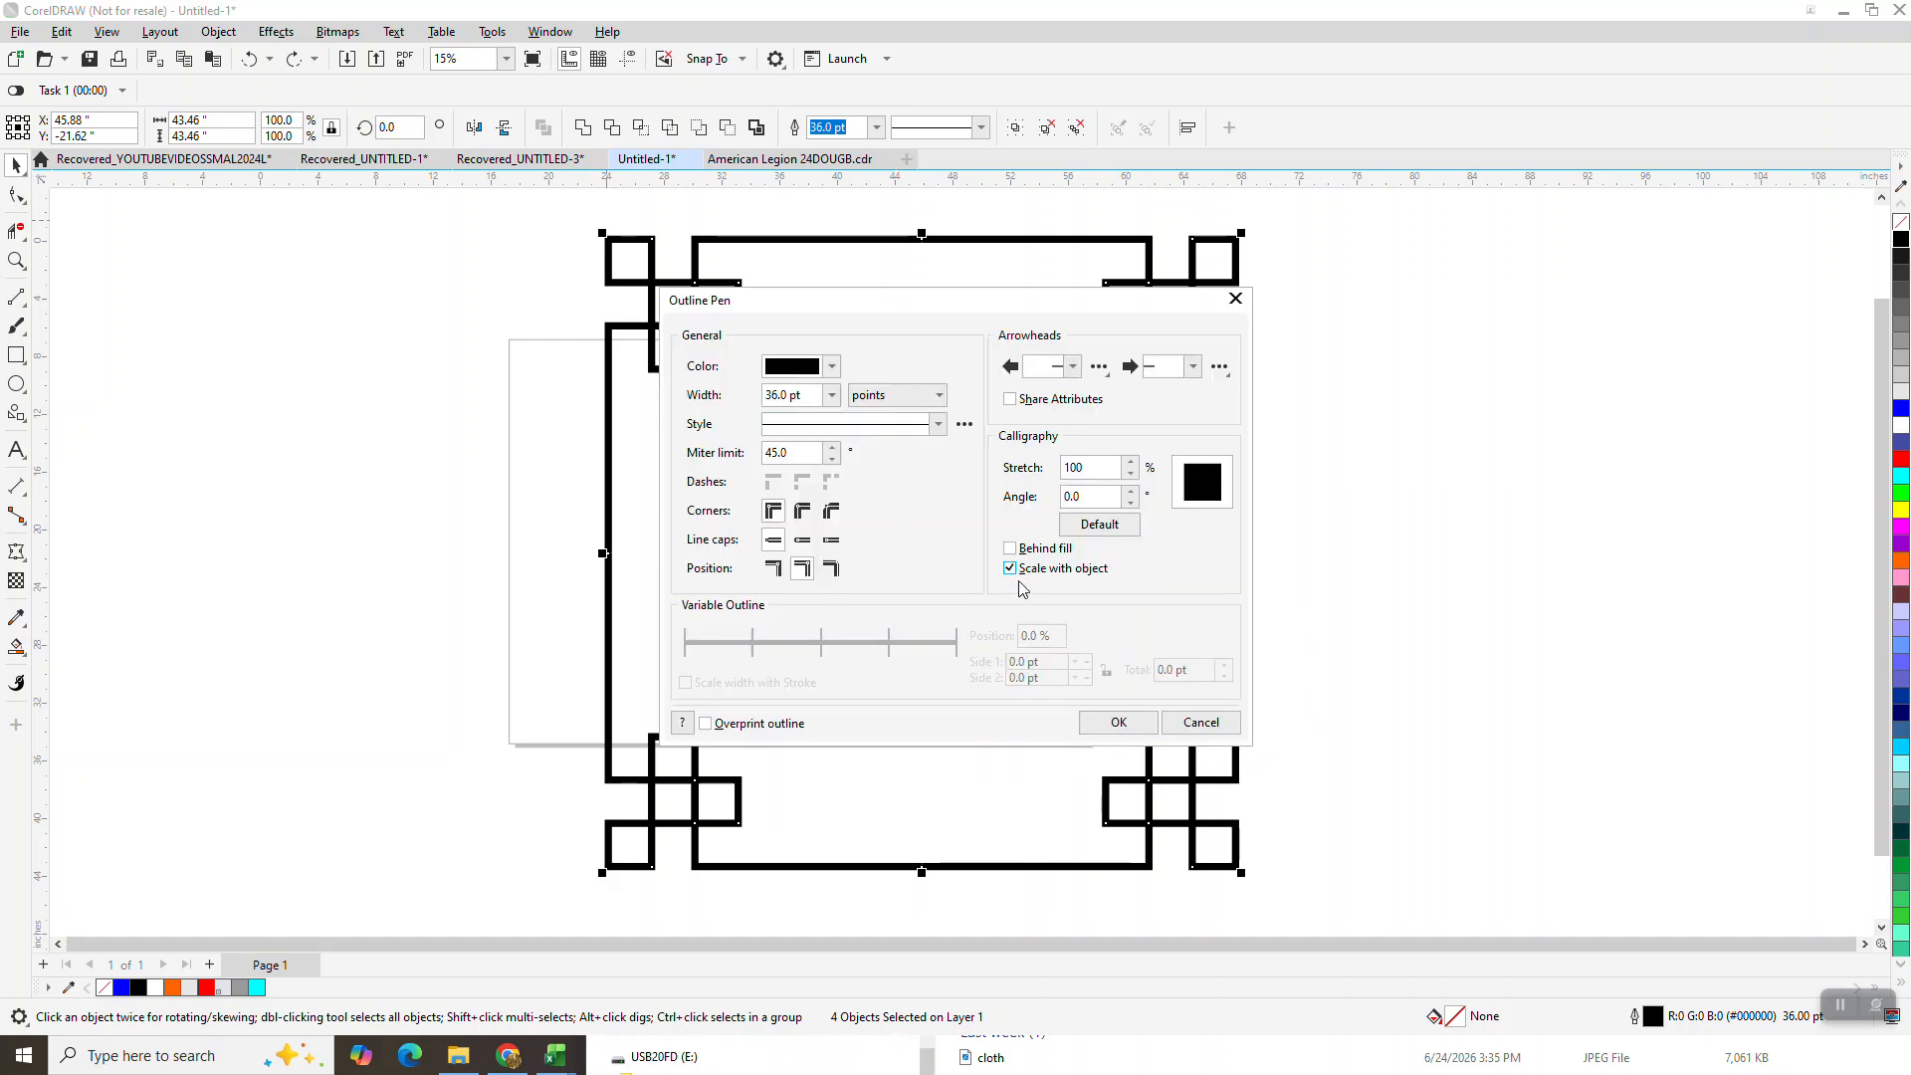
pyautogui.click(1120, 723)
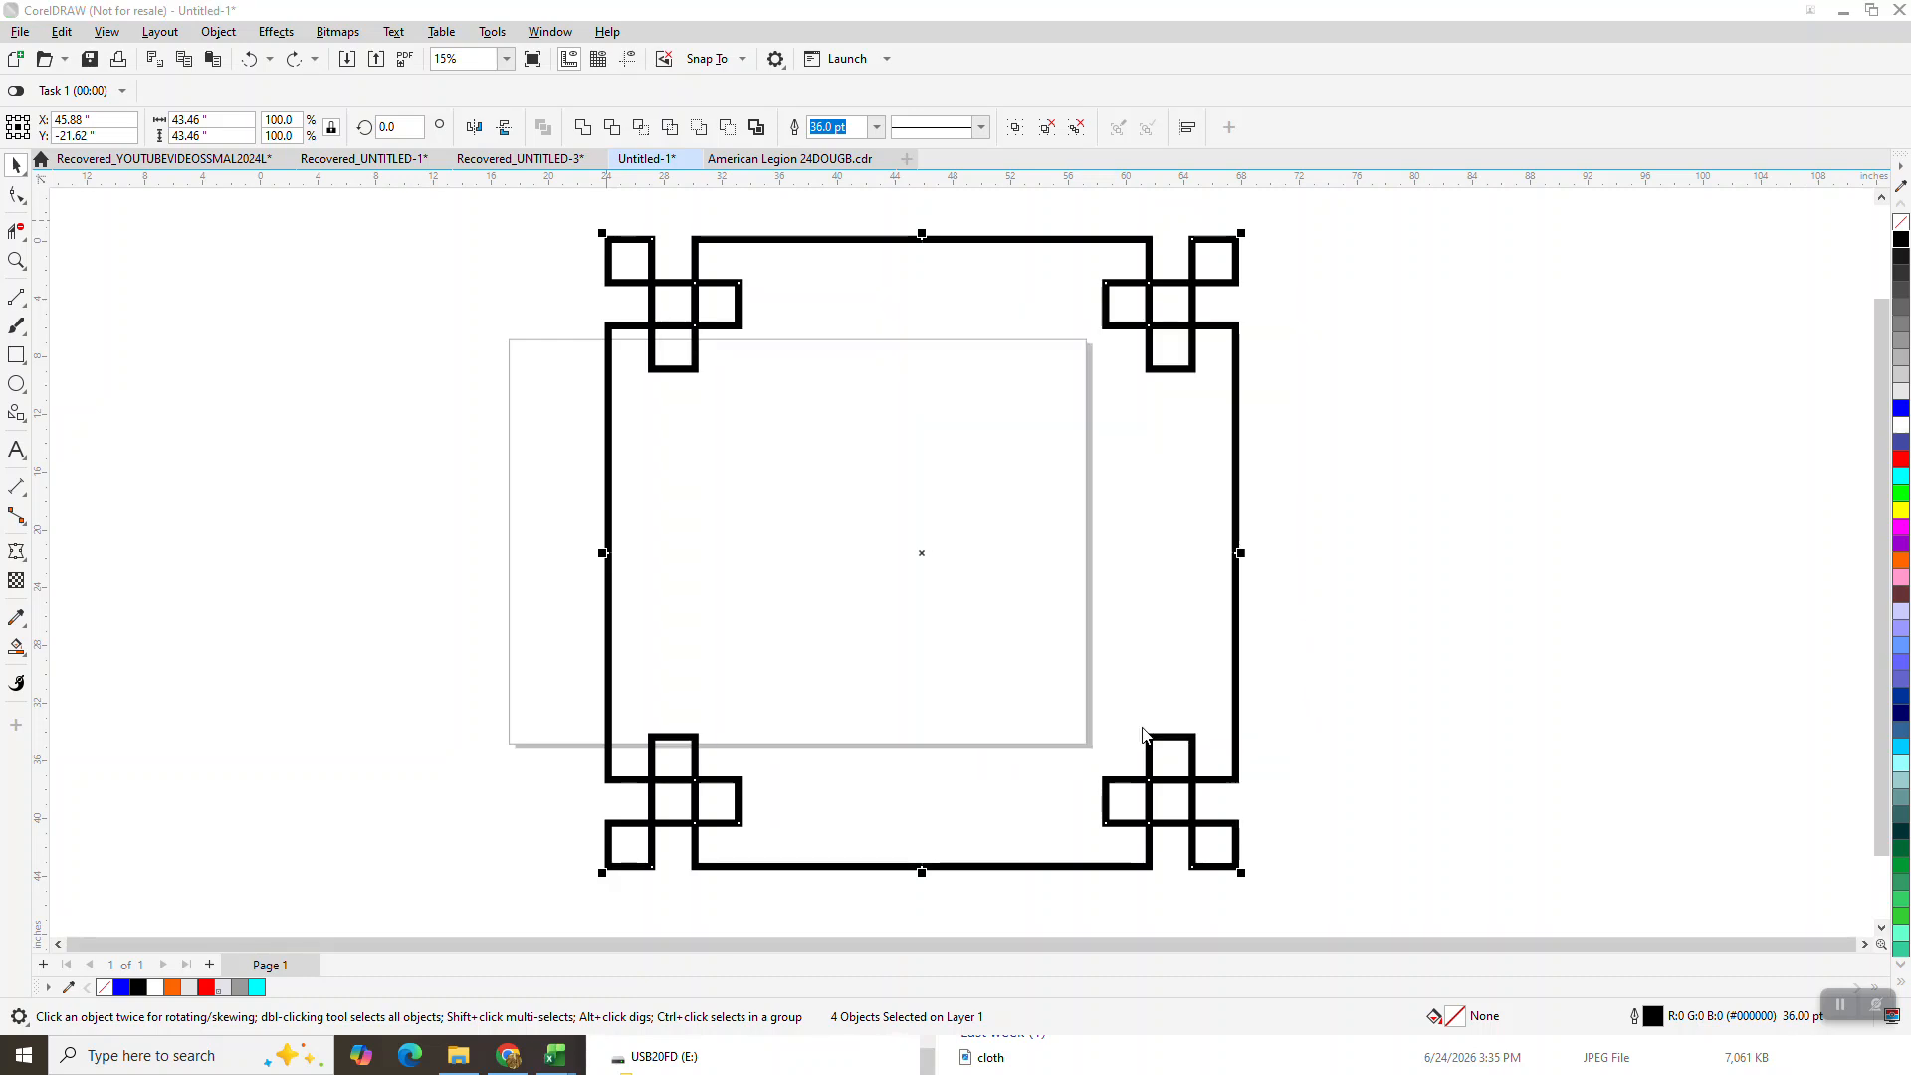
# Scale the border down to about 12 inches square and move all four of its pieces off to the right of the page.
pyautogui.click(1236, 242)
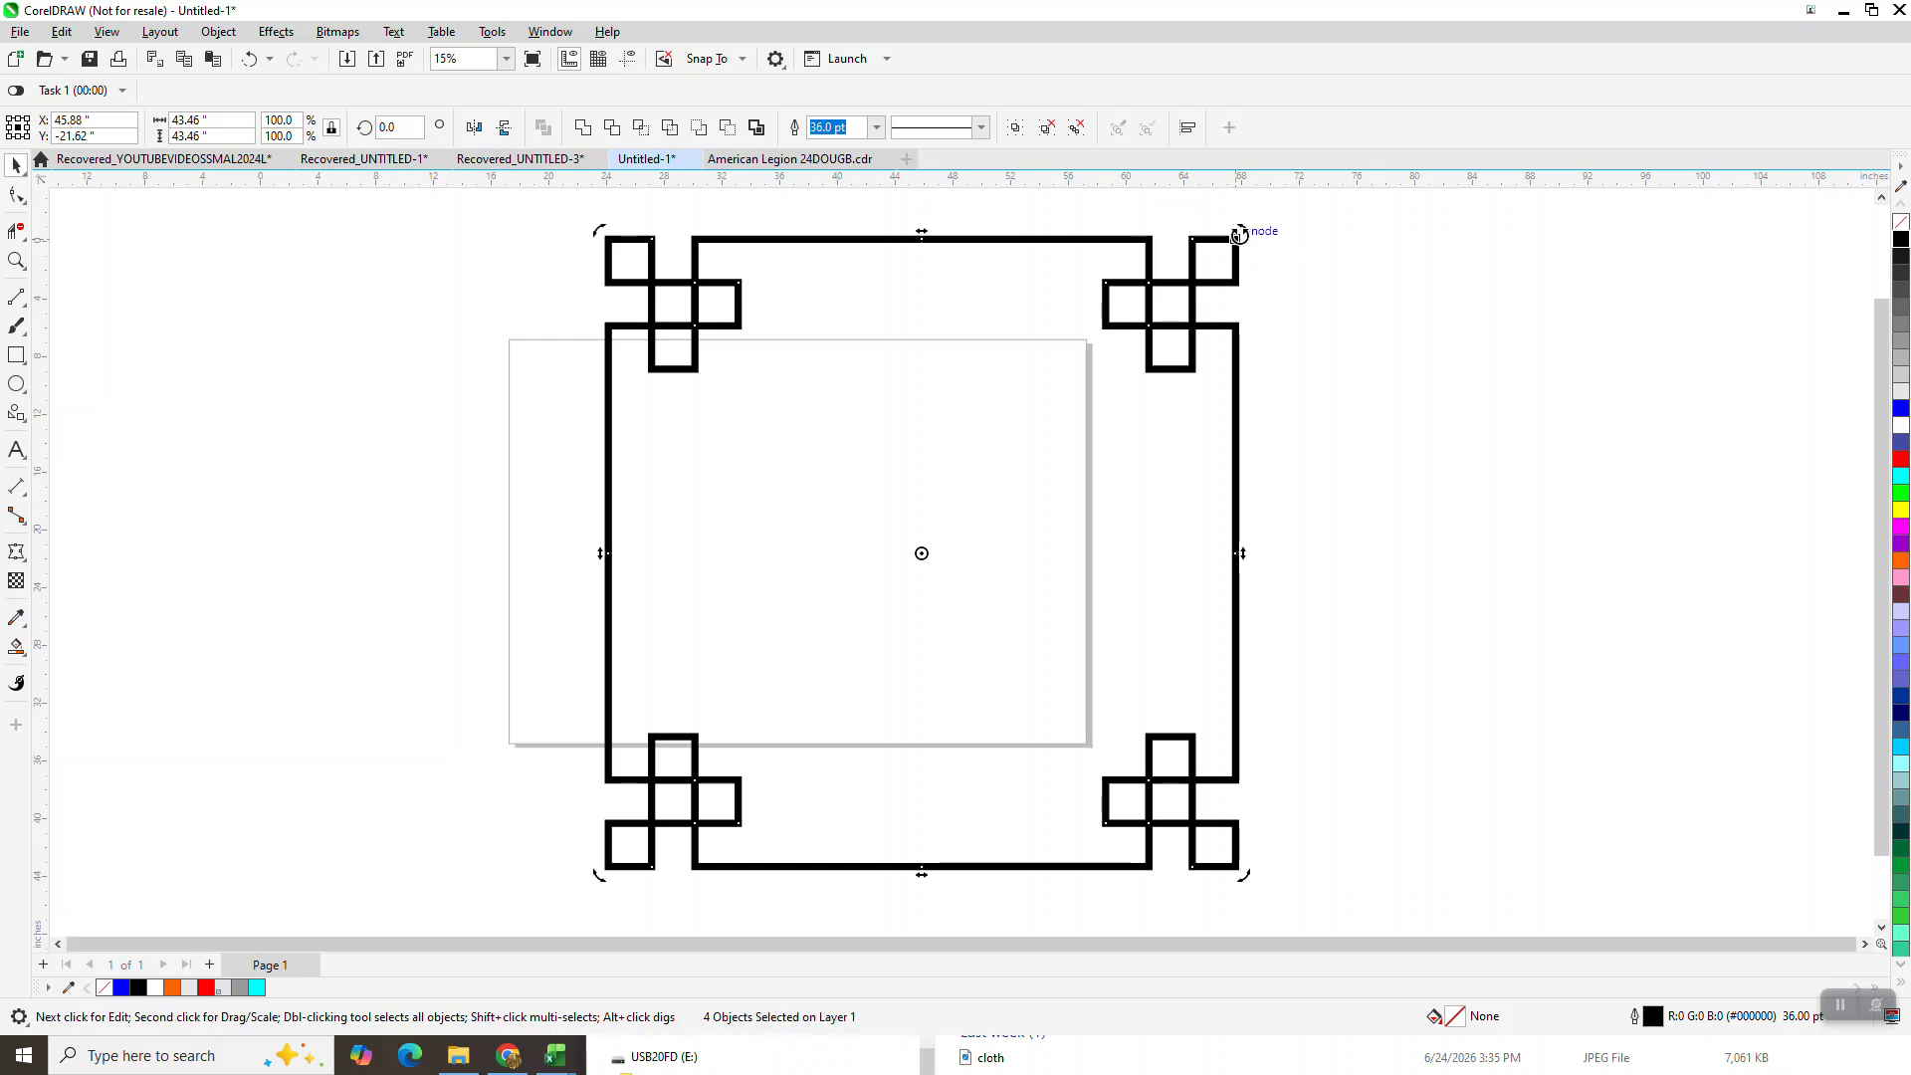
pyautogui.click(1243, 236)
pyautogui.moveTo(1236, 242); pyautogui.dragTo(784, 694)
pyautogui.moveTo(697, 773); pyautogui.dragTo(1217, 555)
pyautogui.moveTo(773, 727); pyautogui.dragTo(1275, 570)
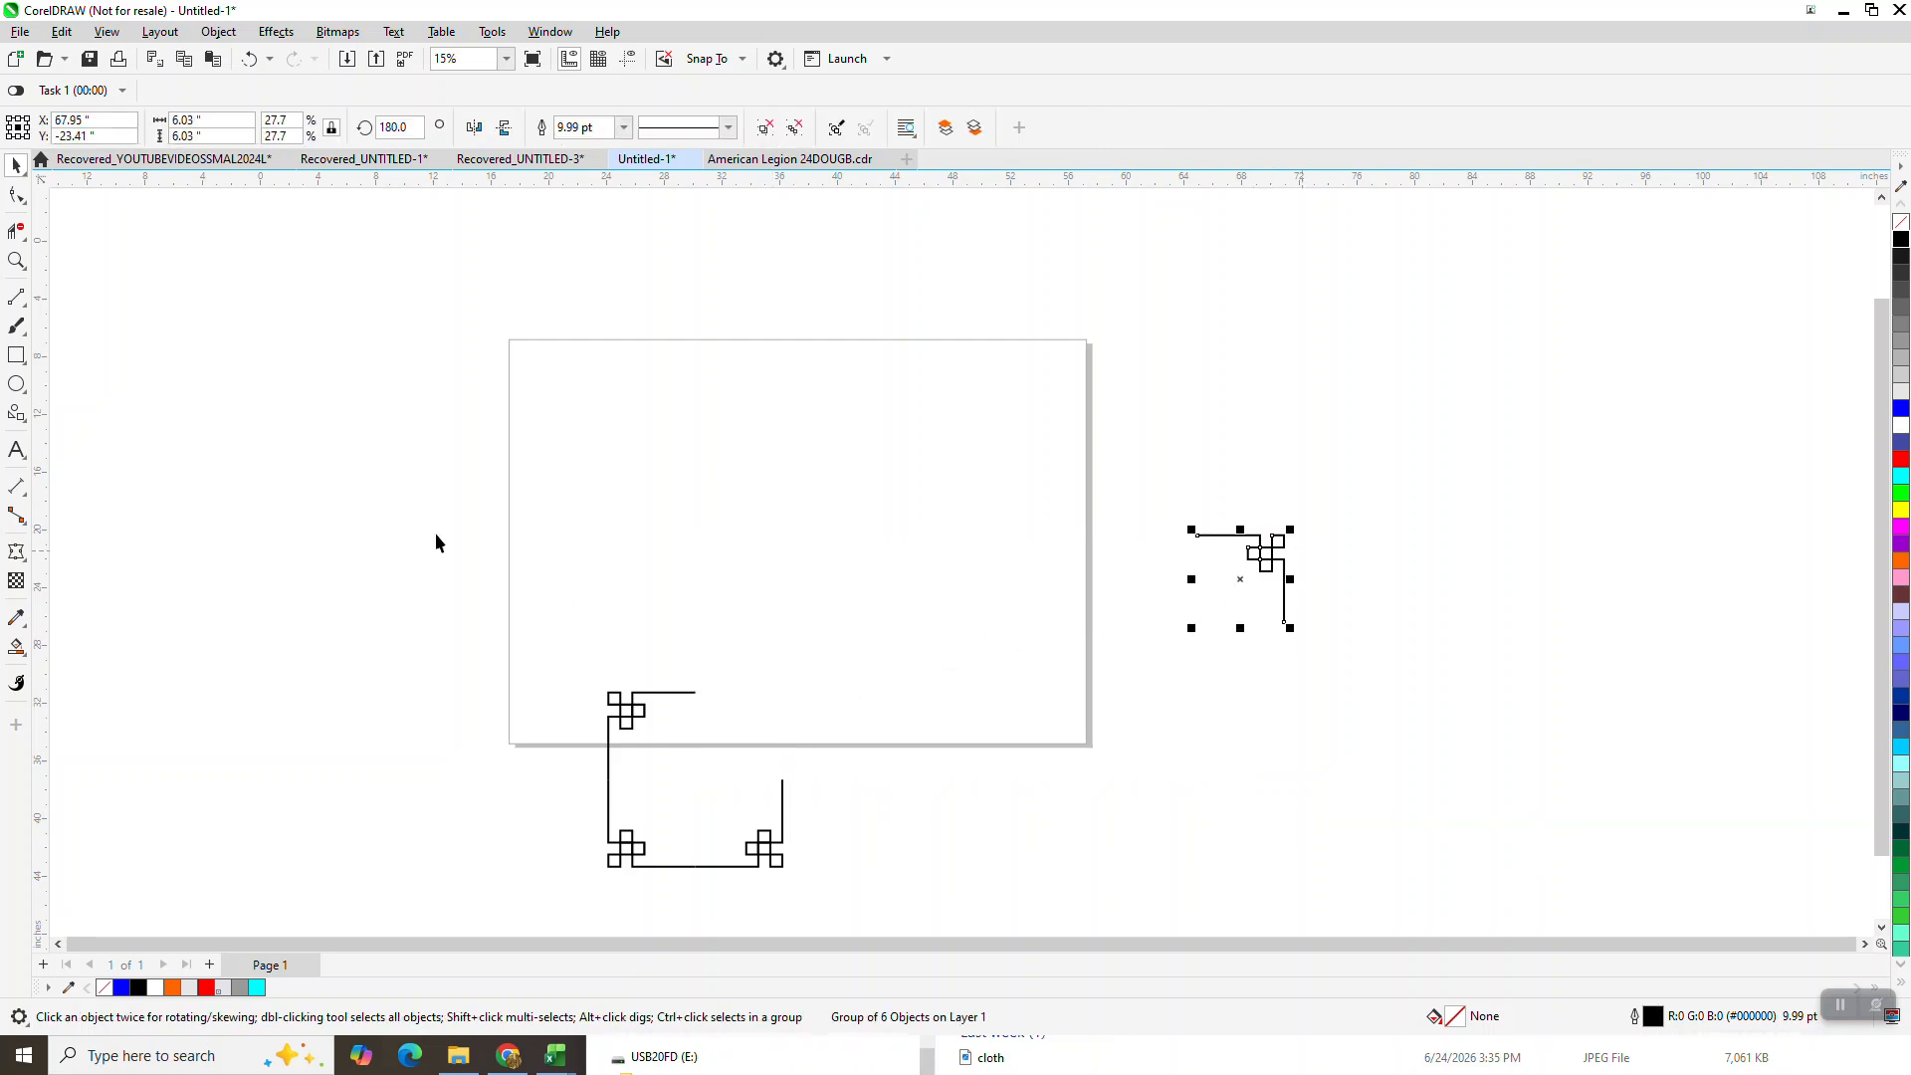
pyautogui.click(249, 58)
pyautogui.moveTo(527, 572); pyautogui.dragTo(934, 910)
pyautogui.moveTo(683, 779); pyautogui.dragTo(1335, 591)
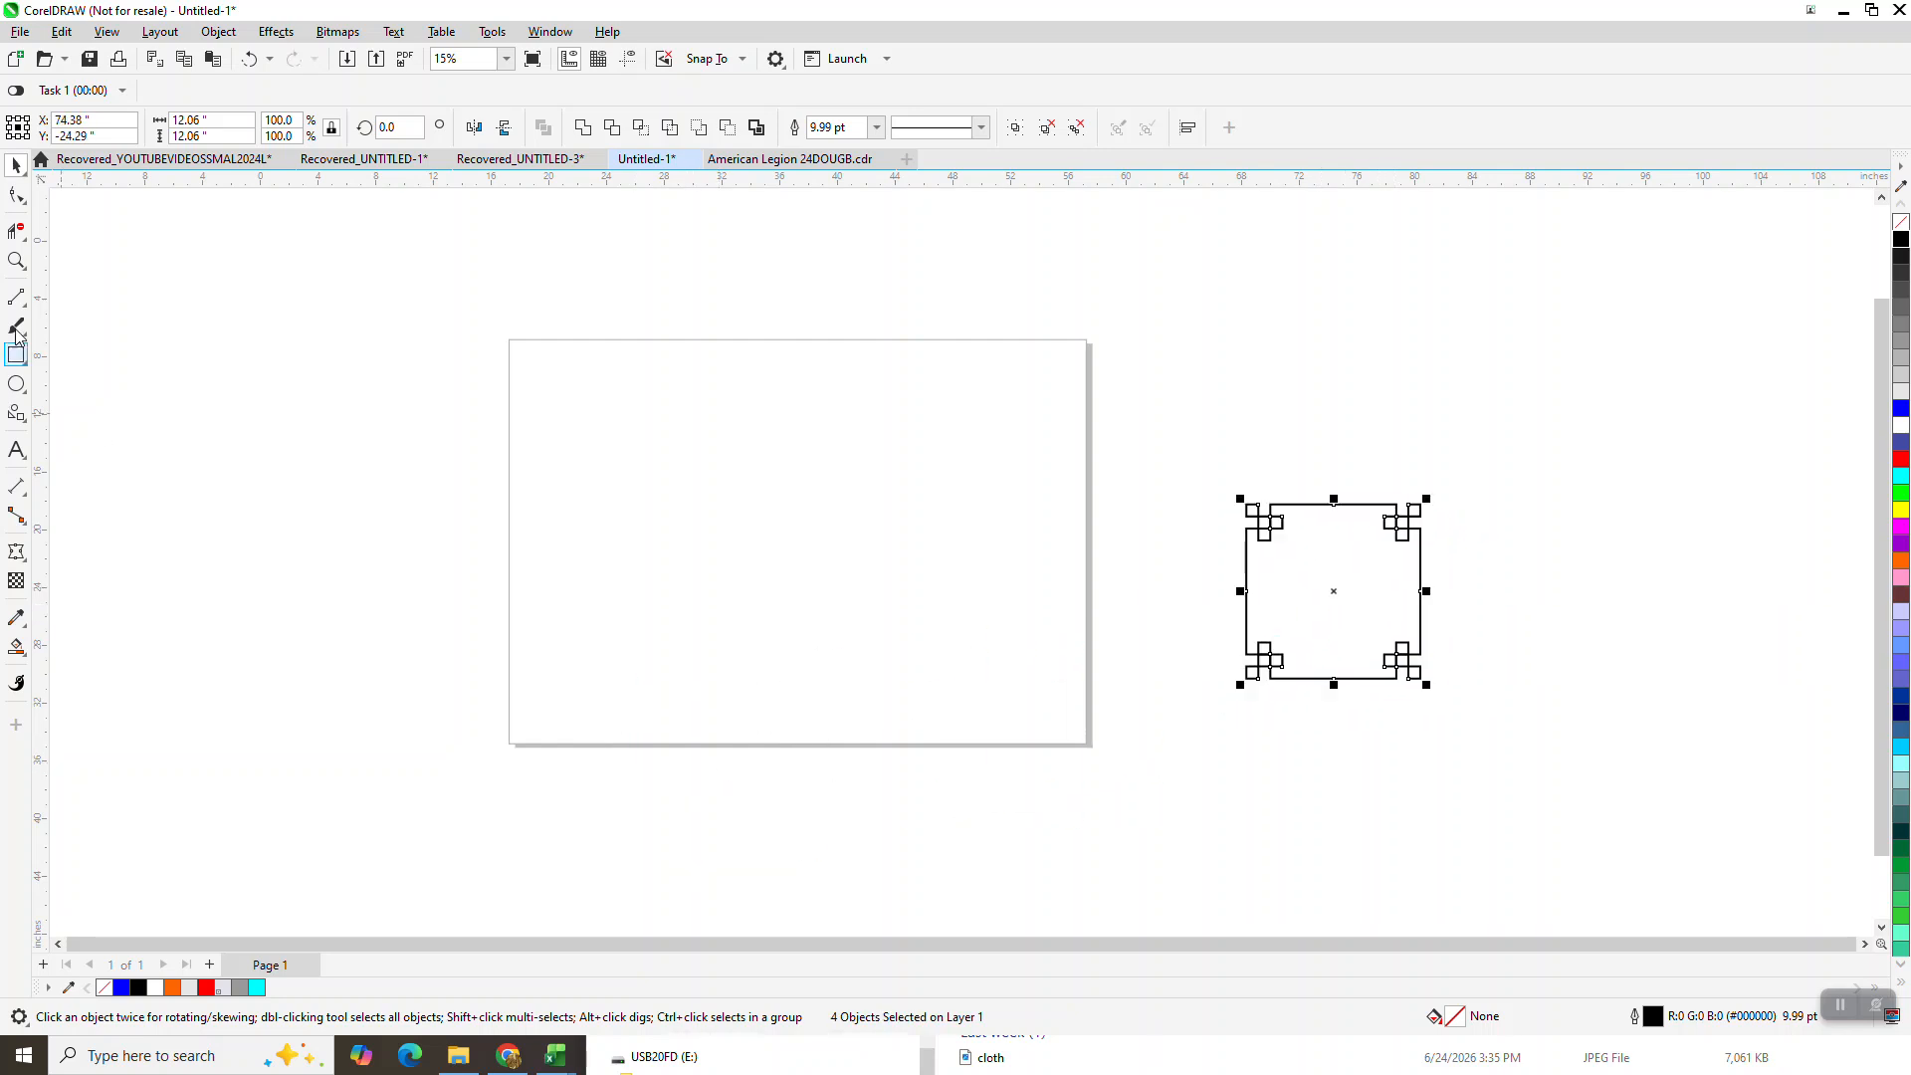
# Draw a square on the page, set its size to 2 by 2 inches, and give it a black outline.
pyautogui.click(17, 261)
pyautogui.moveTo(490, 336); pyautogui.dragTo(1211, 881)
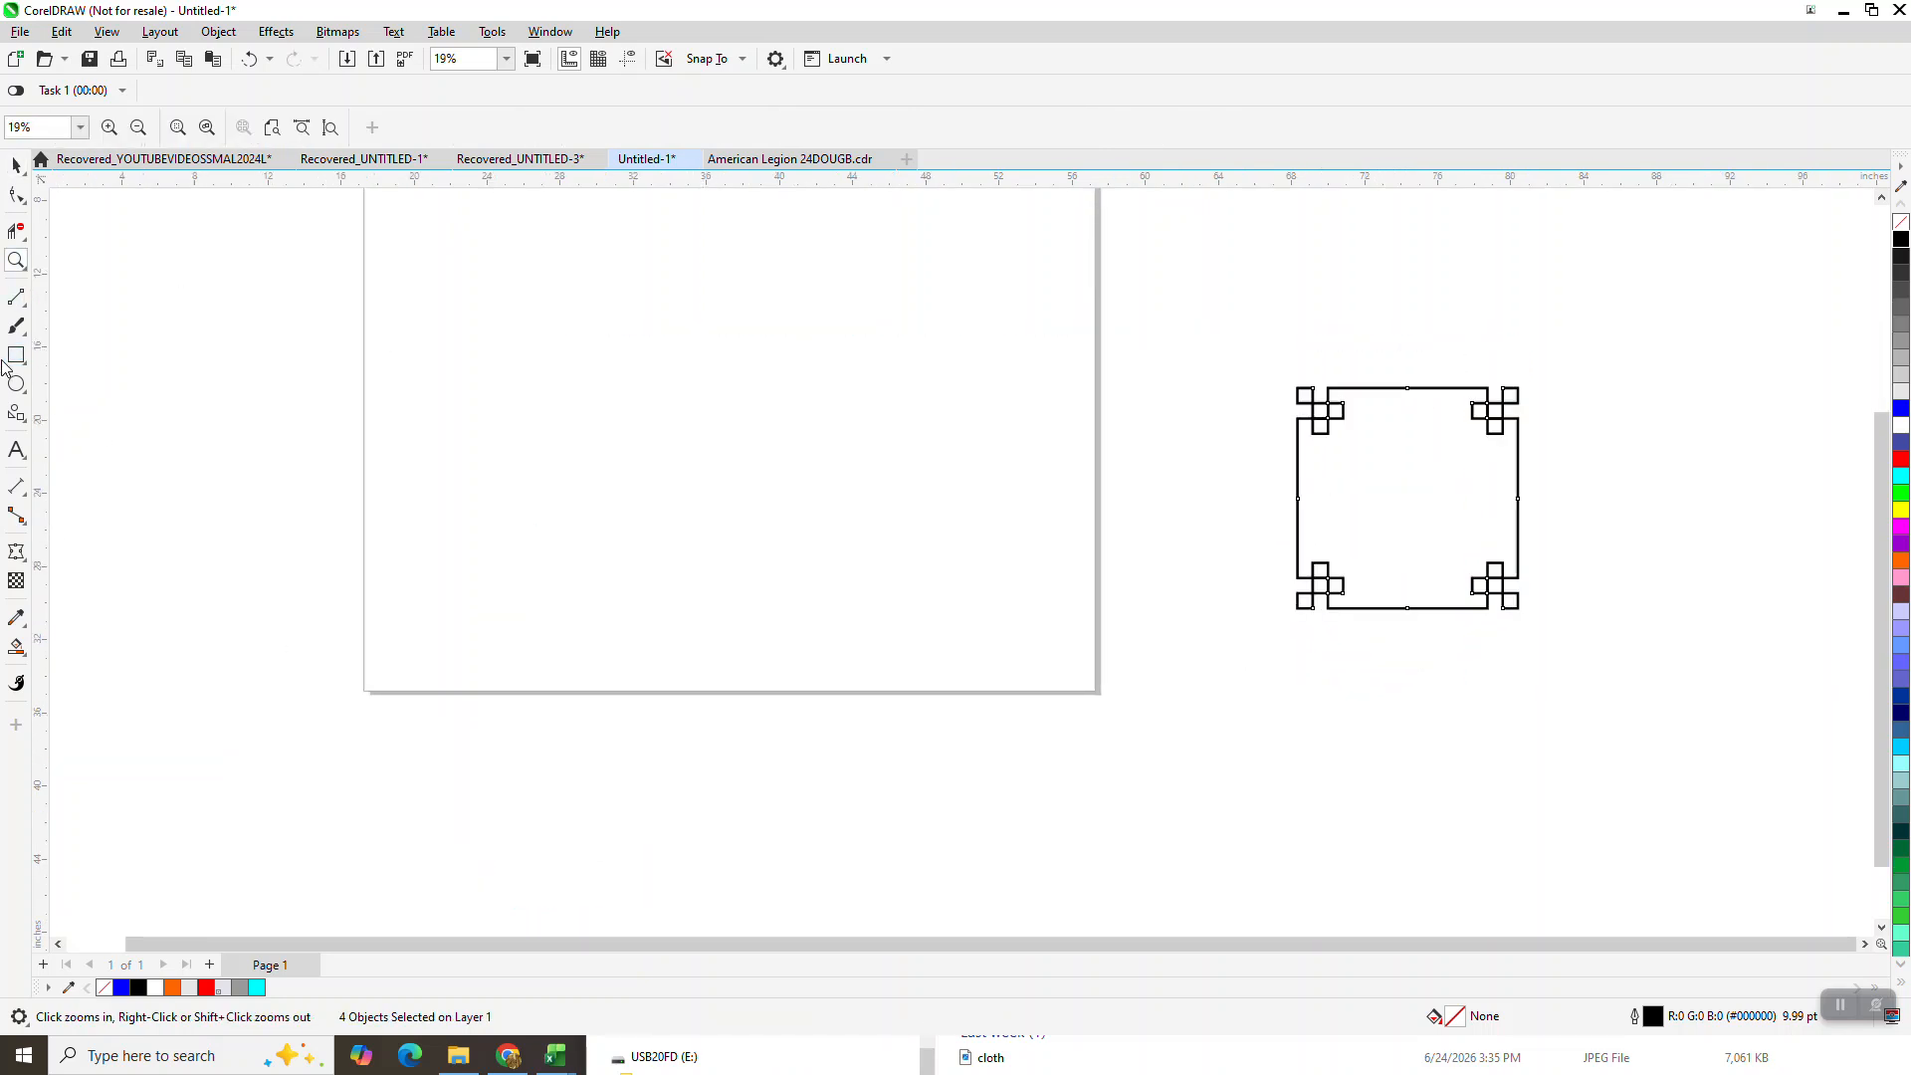
pyautogui.click(17, 355)
pyautogui.moveTo(547, 274); pyautogui.dragTo(499, 322)
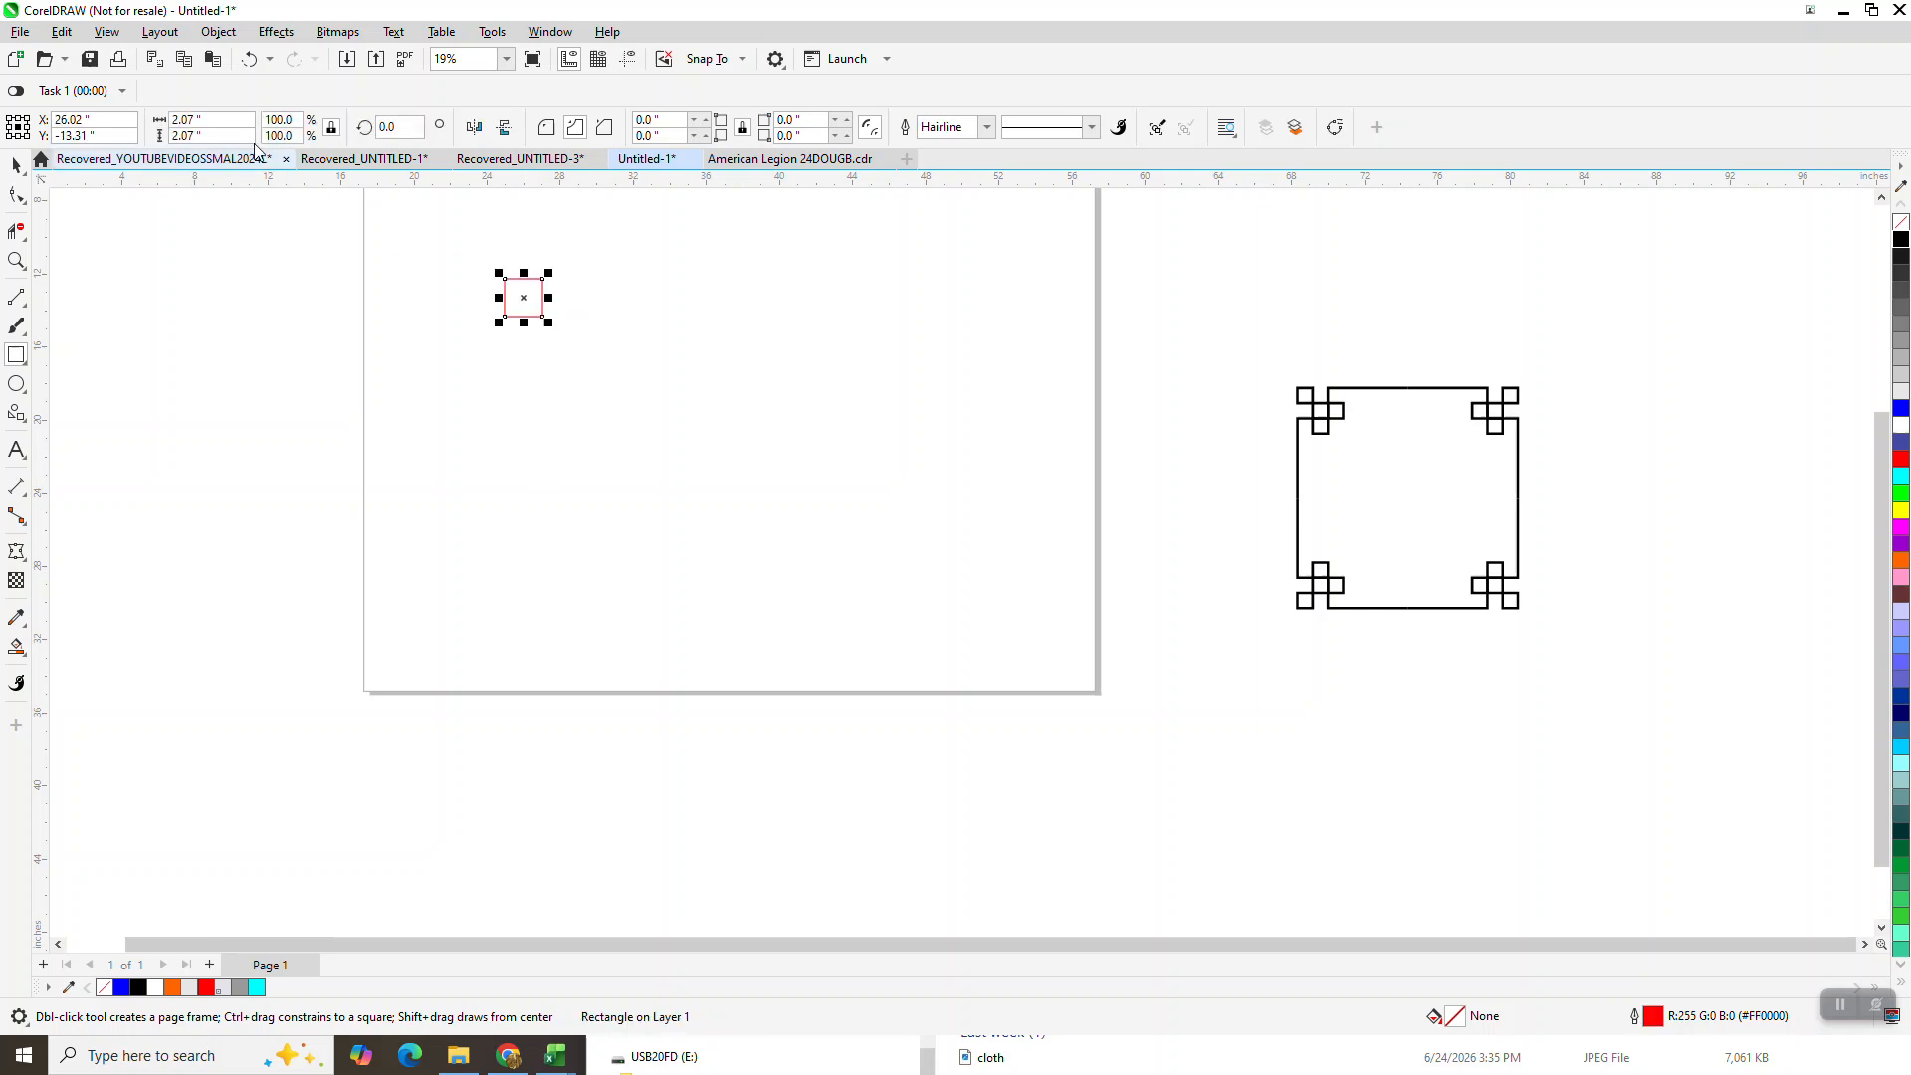
pyautogui.moveTo(239, 120); pyautogui.dragTo(119, 149)
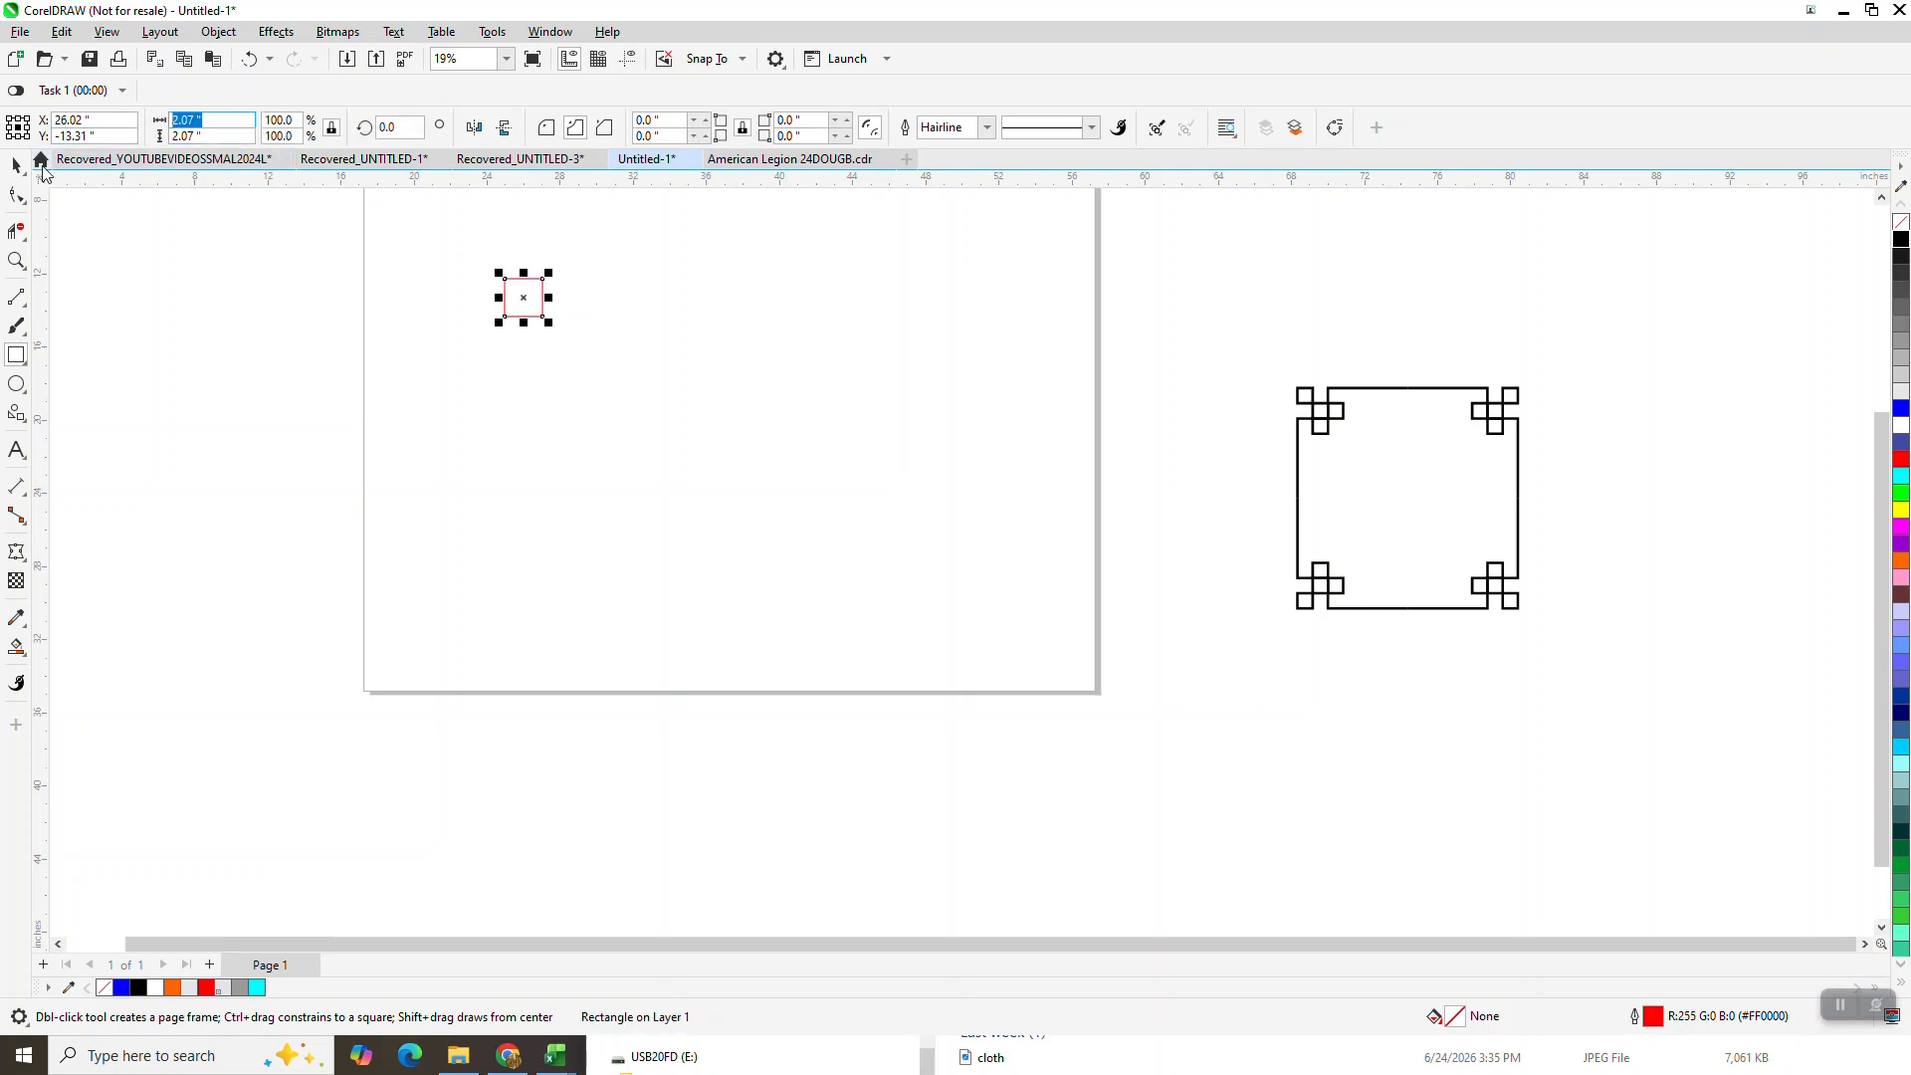
pyautogui.write('2')
pyautogui.press('Return')
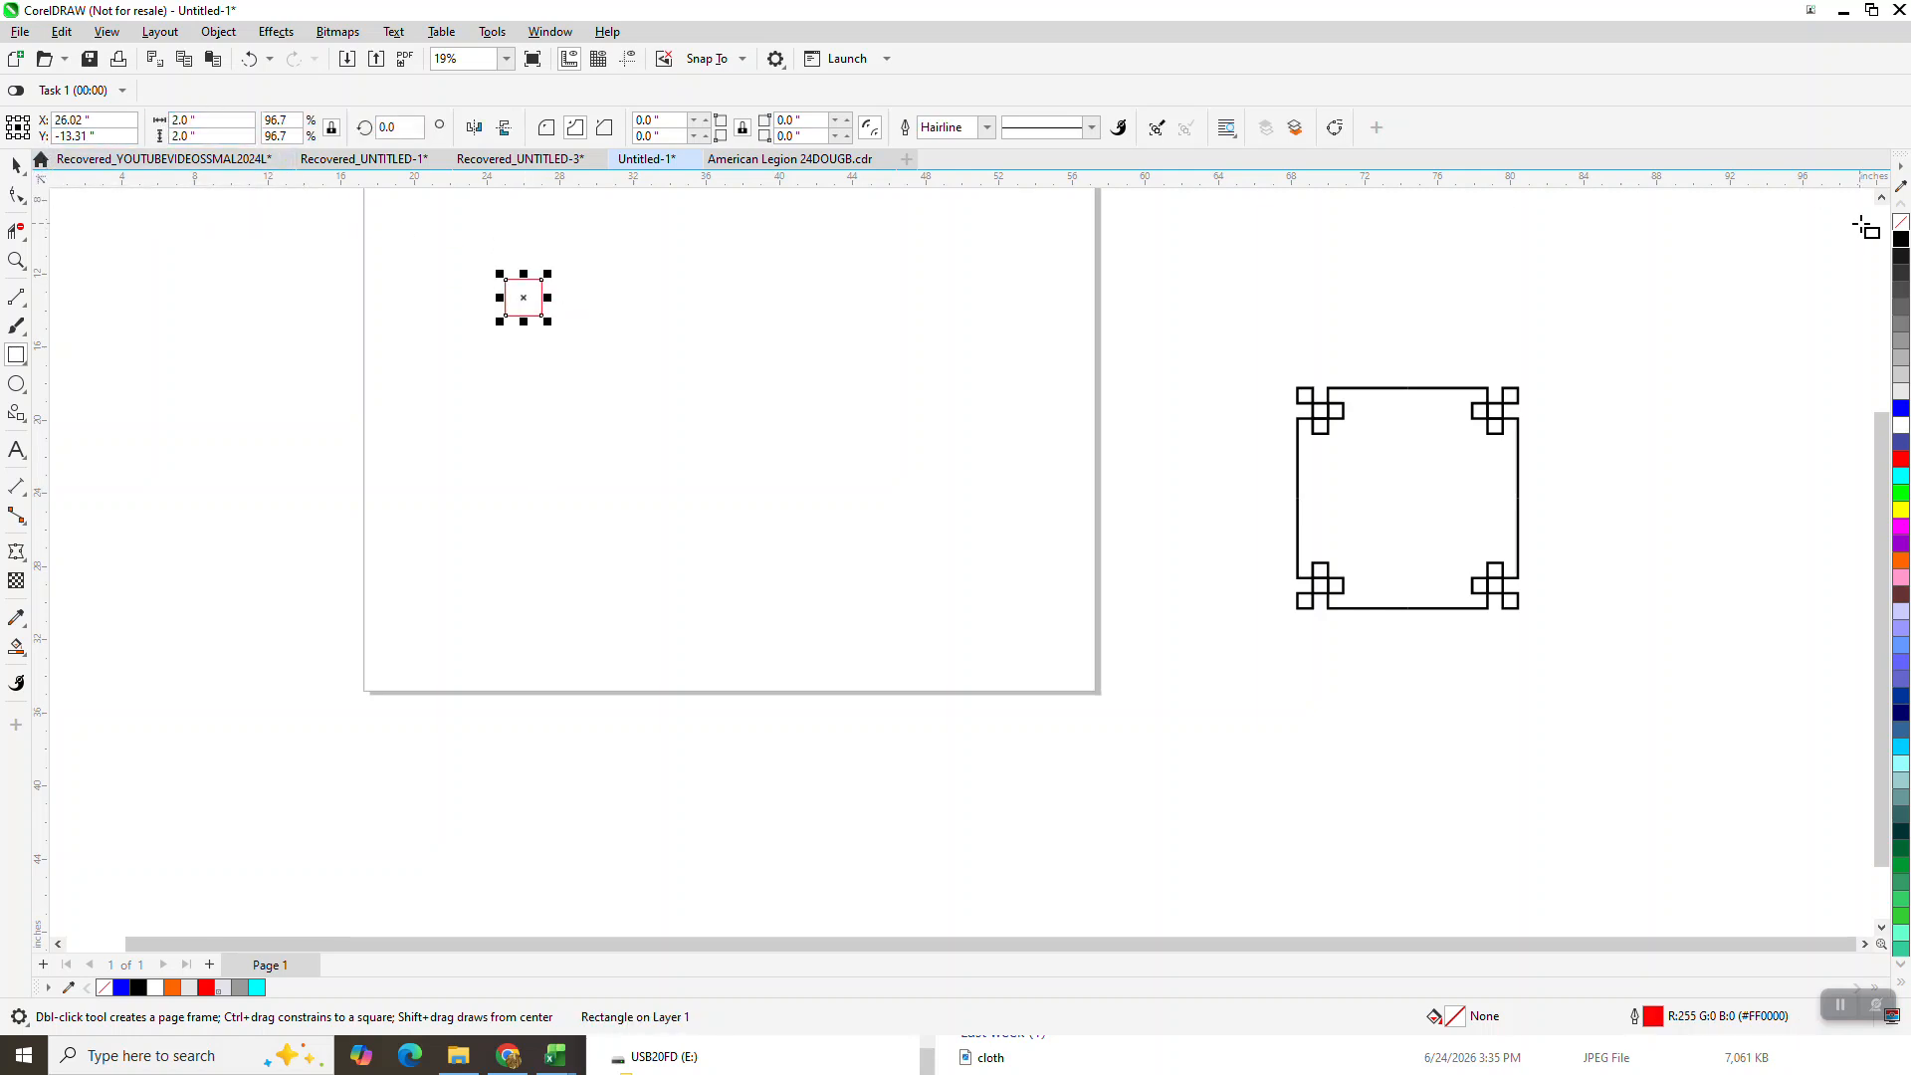
pyautogui.rightClick(1900, 240)
# Set the document's nudge distance to 2 inches with nothing selected.
pyautogui.click(16, 165)
pyautogui.click(674, 221)
pyautogui.doubleClick(669, 128)
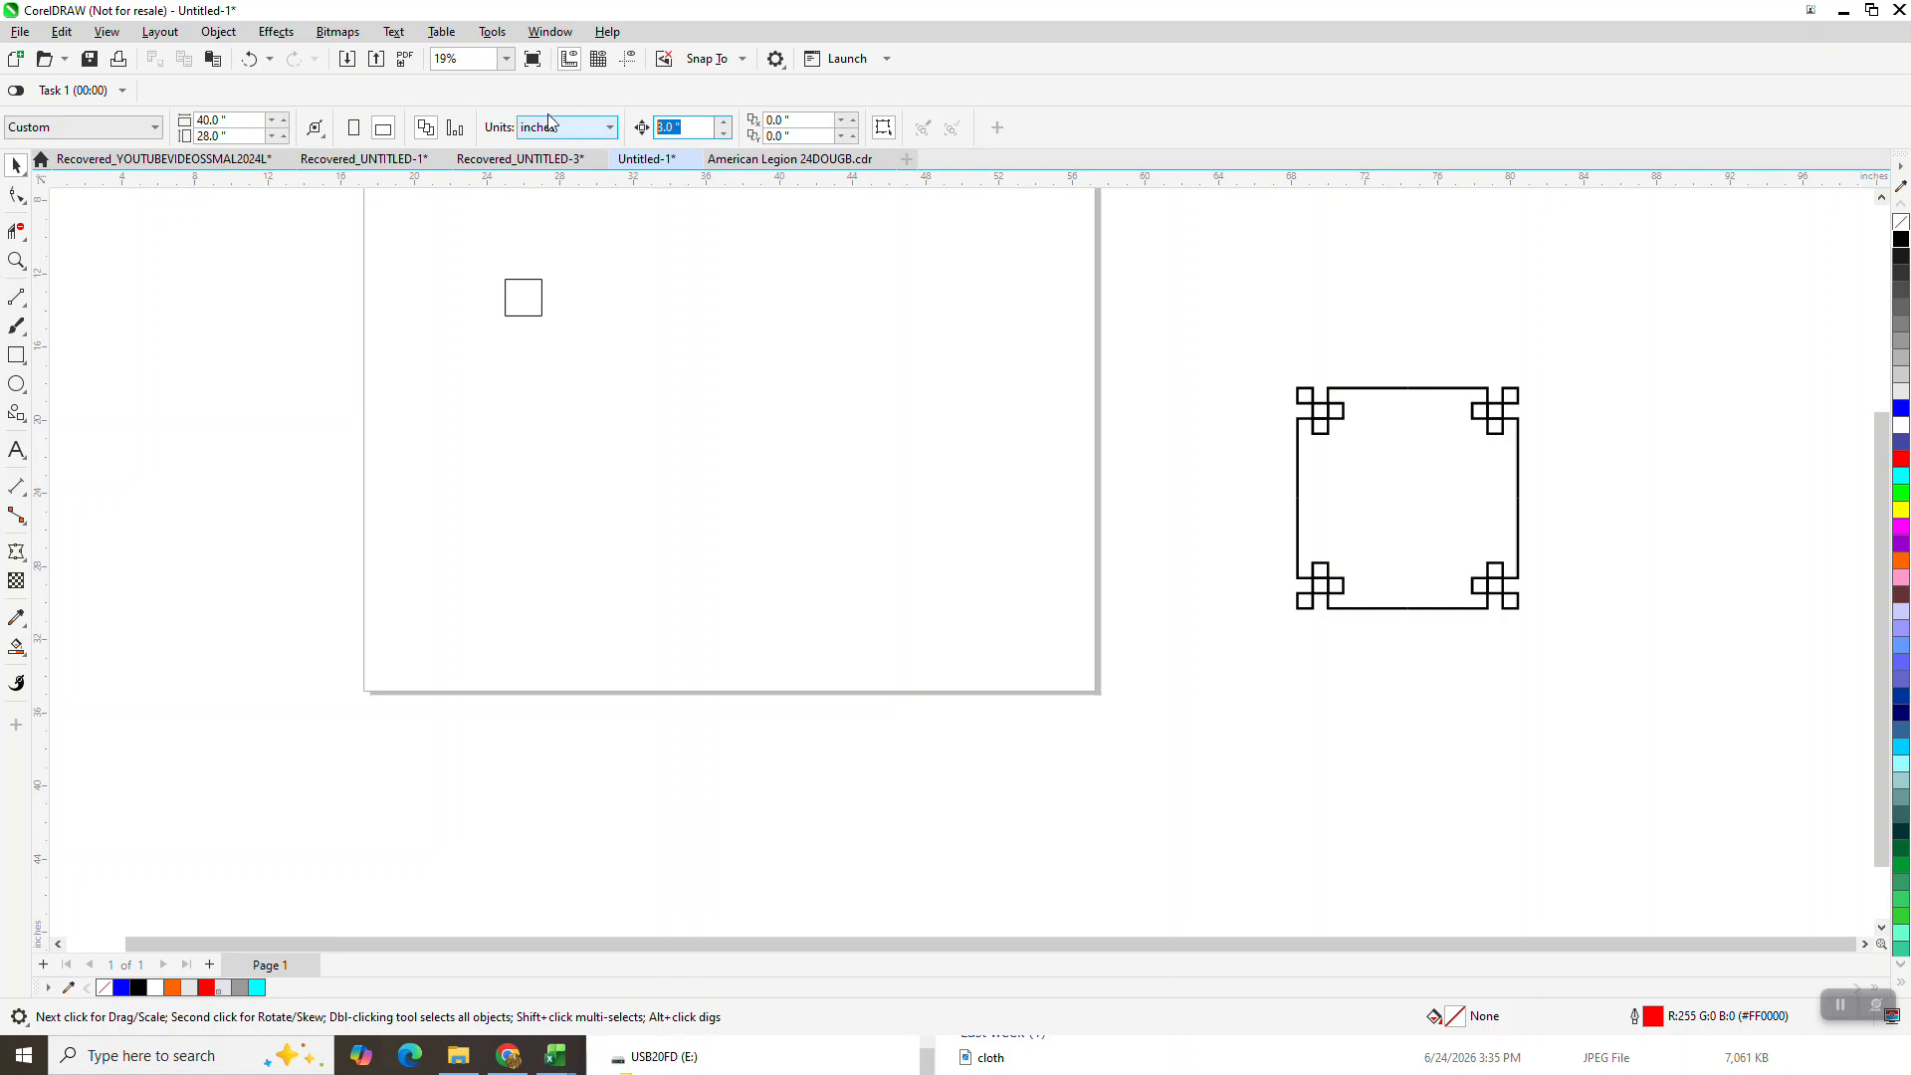
pyautogui.write('2')
pyautogui.press('Return')
# Duplicate the square and nudge the copy 2 inches down and 2 inches right so they touch corner to corner.
pyautogui.click(542, 297)
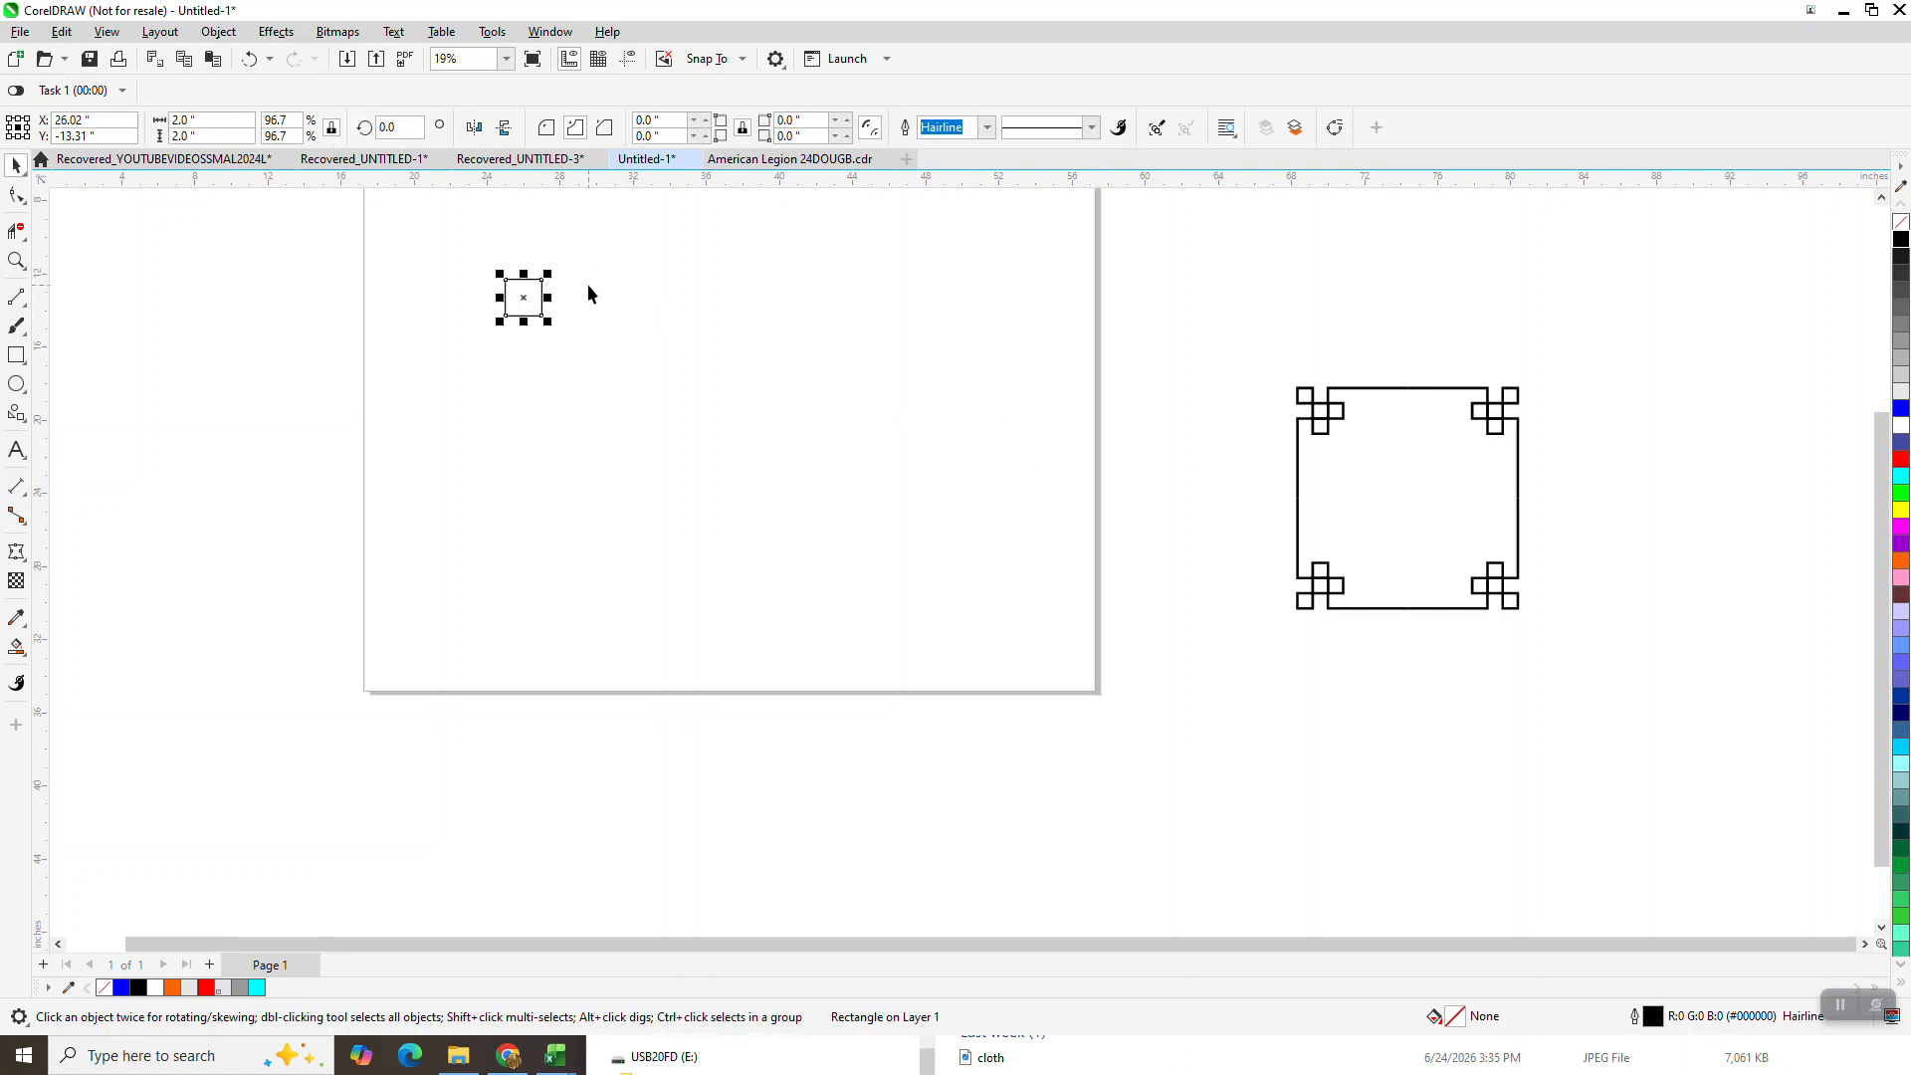
pyautogui.press('+')
pyautogui.press('Down')
pyautogui.press('Right')
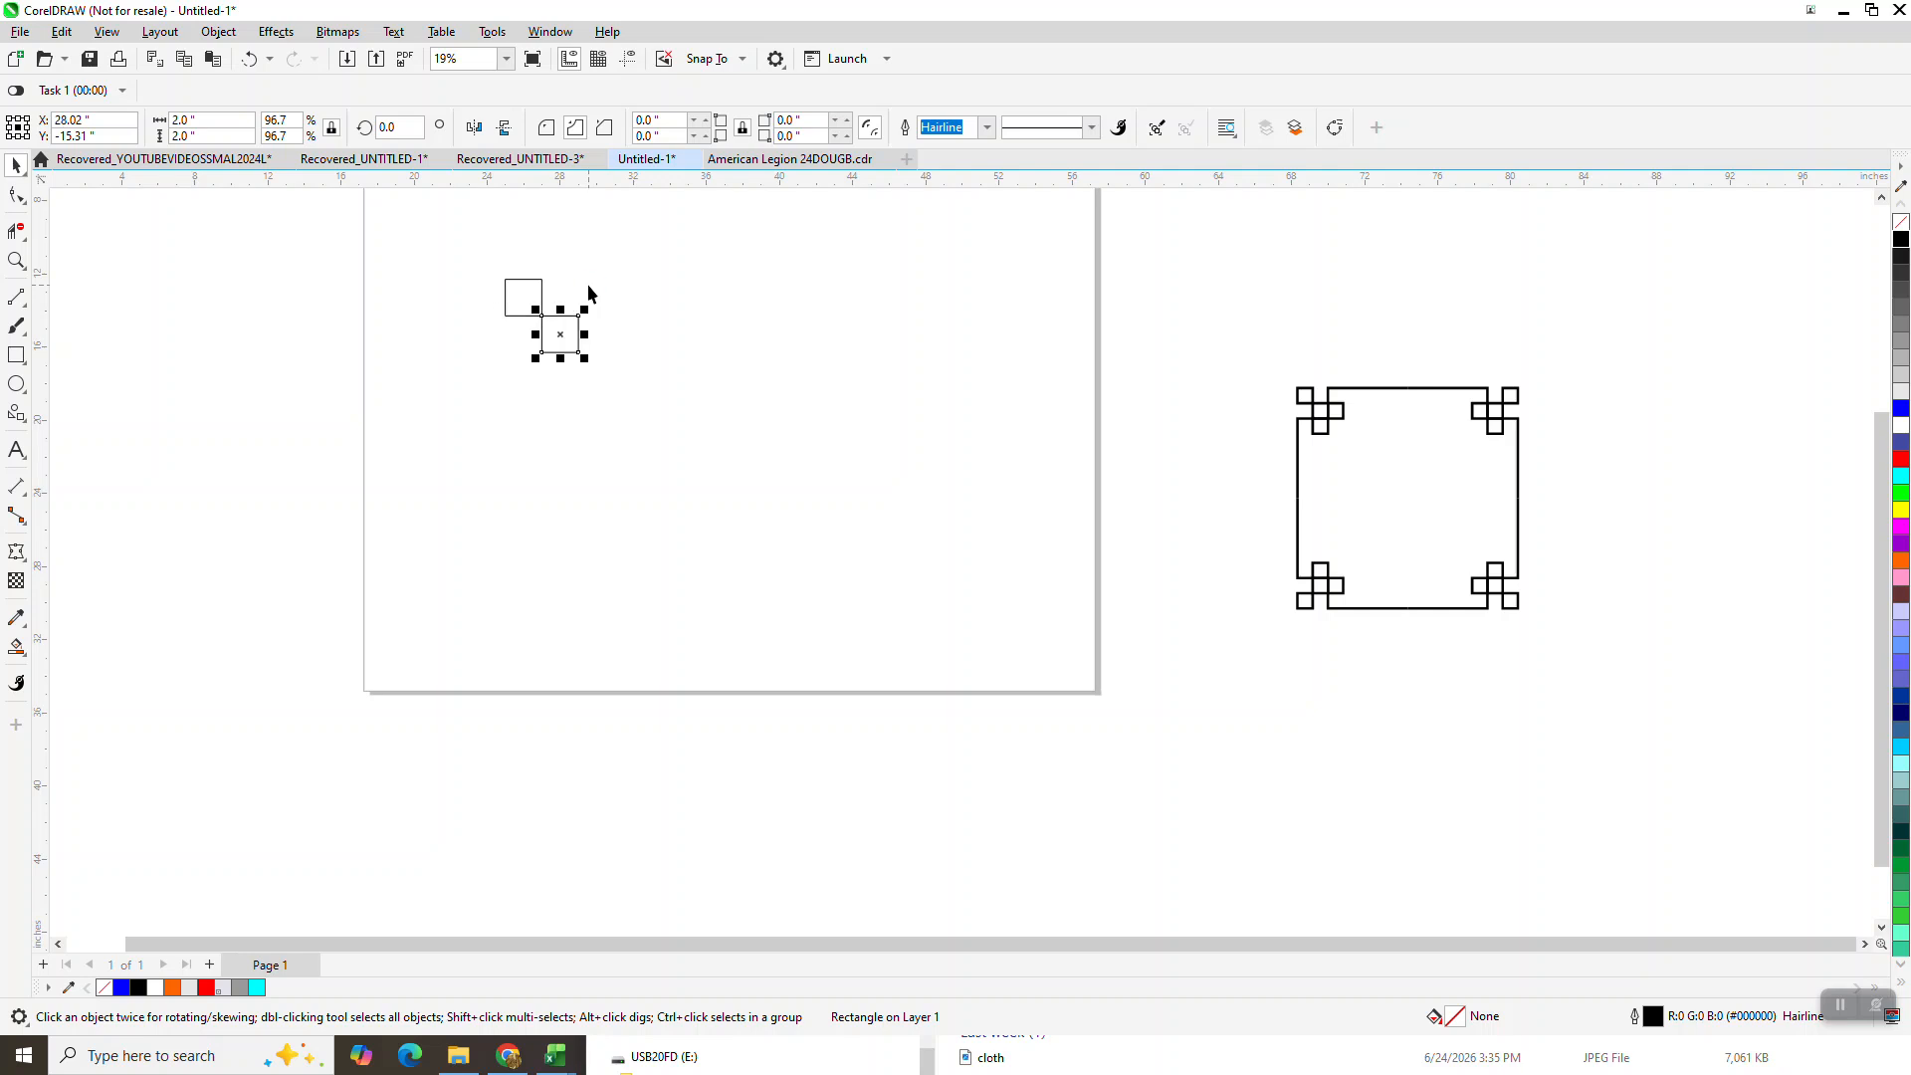
# Move the sample border's upper-left corner piece onto the page beside the squares as a reference.
pyautogui.click(1326, 420)
pyautogui.moveTo(1326, 418); pyautogui.dragTo(785, 327)
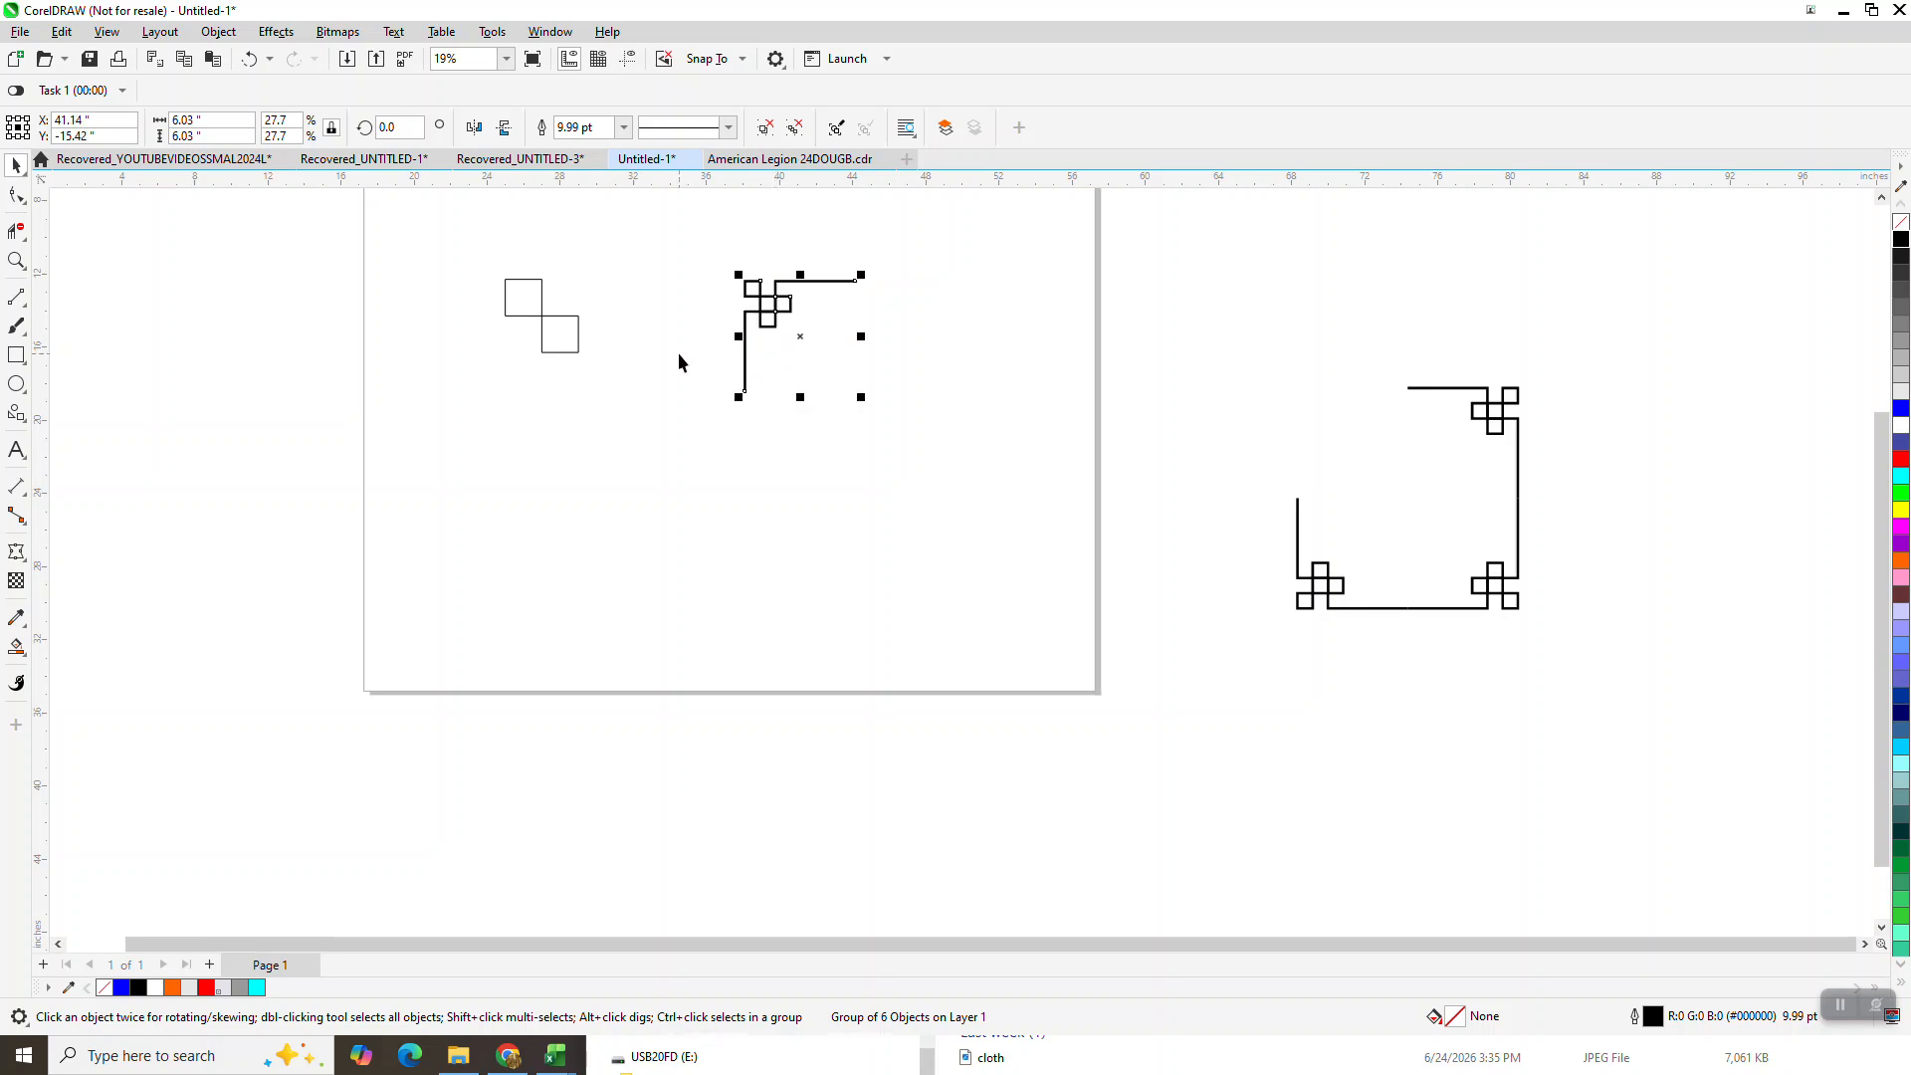
# Duplicate the second square twice, placing one copy 2 inches below it and the other 2 inches to its right.
pyautogui.click(579, 337)
pyautogui.press('Down')
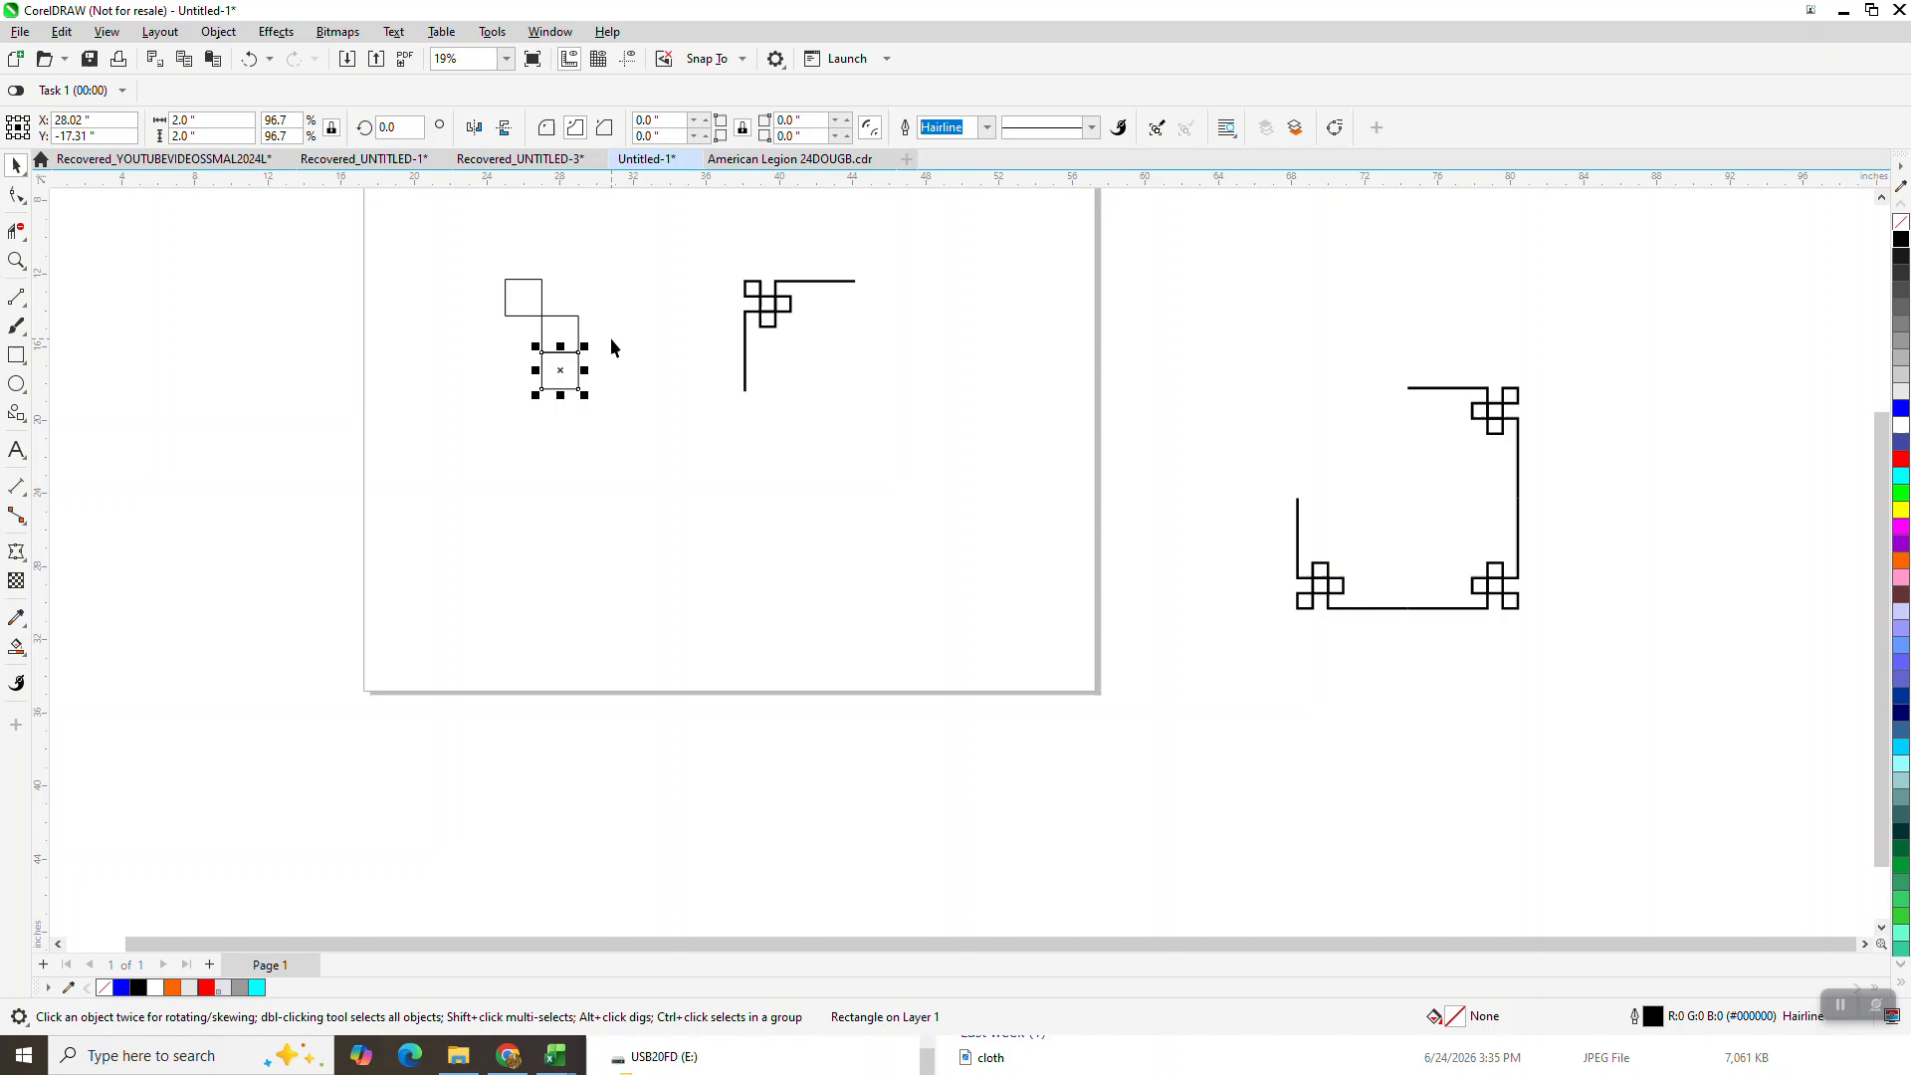
pyautogui.click(576, 337)
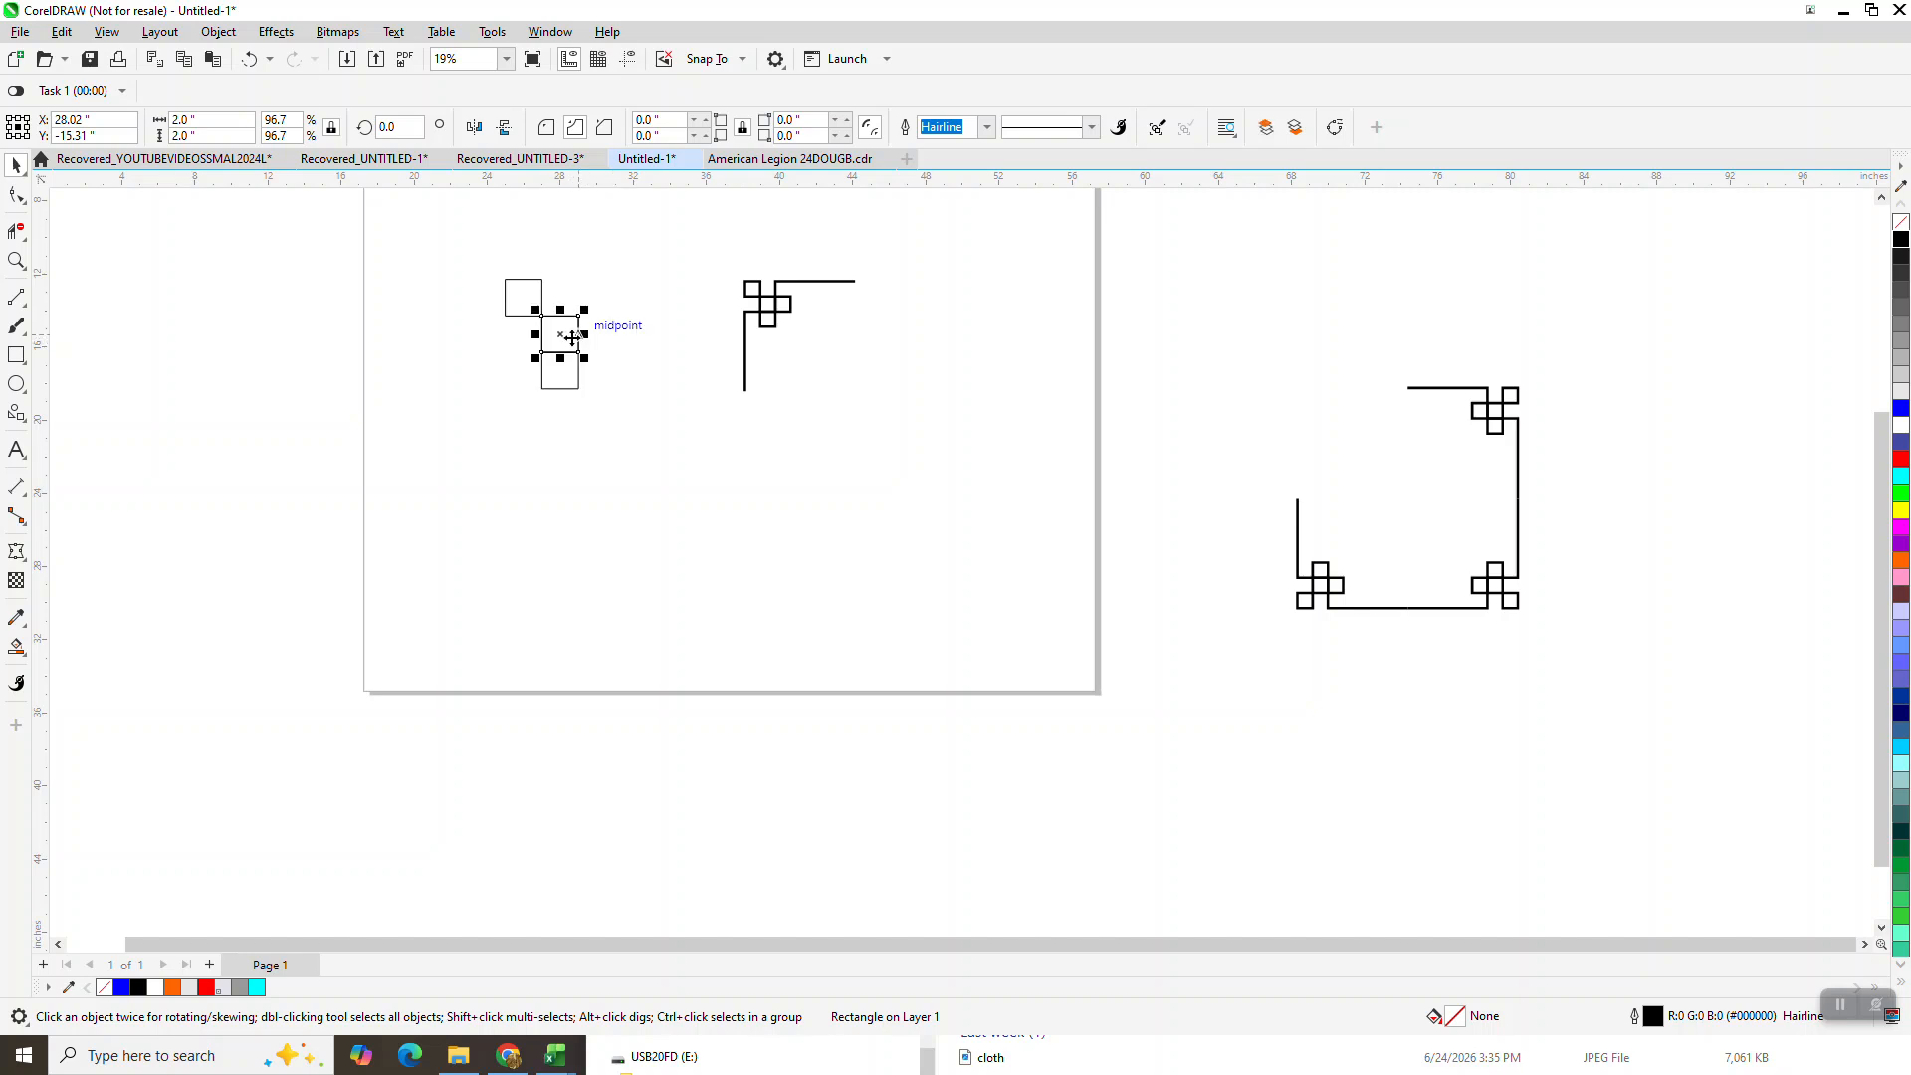
pyautogui.press('Right')
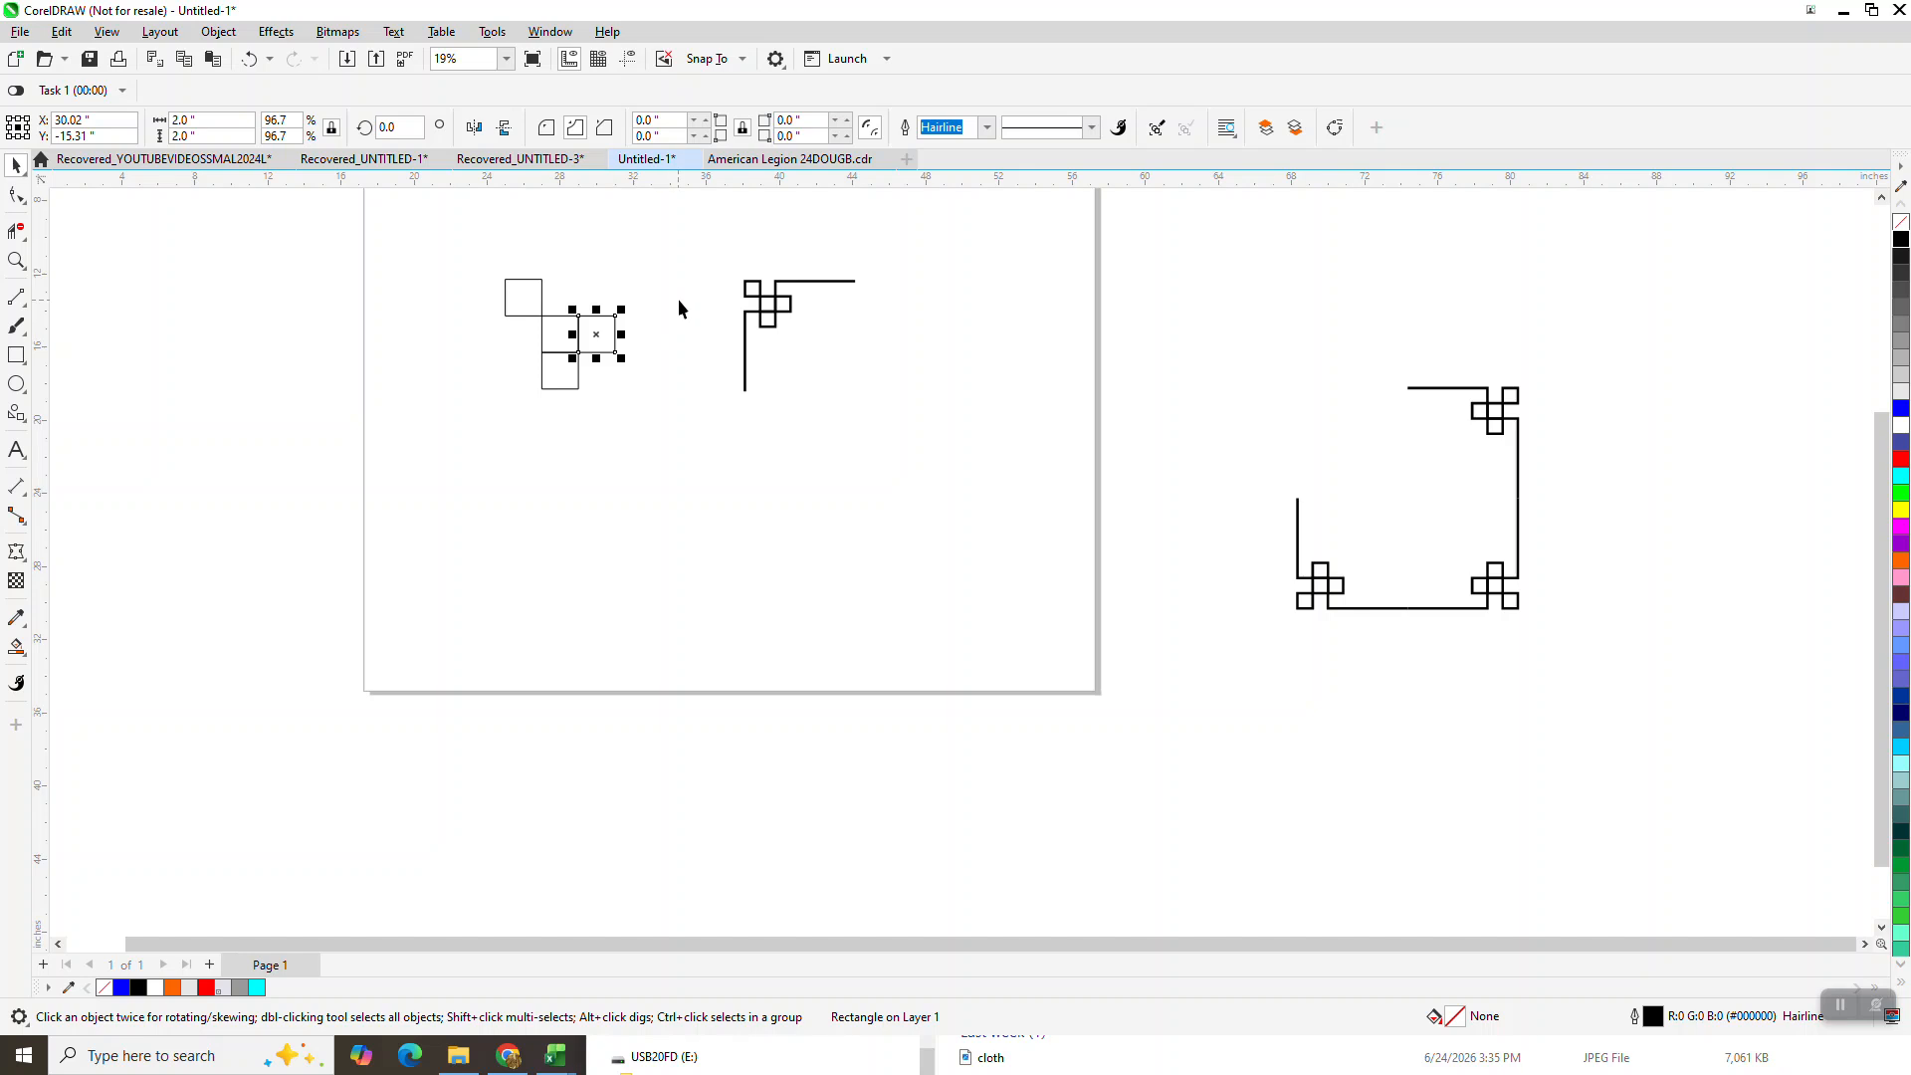
# Duplicate the rightmost square and nudge the copy up 4 inches.
pyautogui.press('KP_Add')
pyautogui.press('Up')
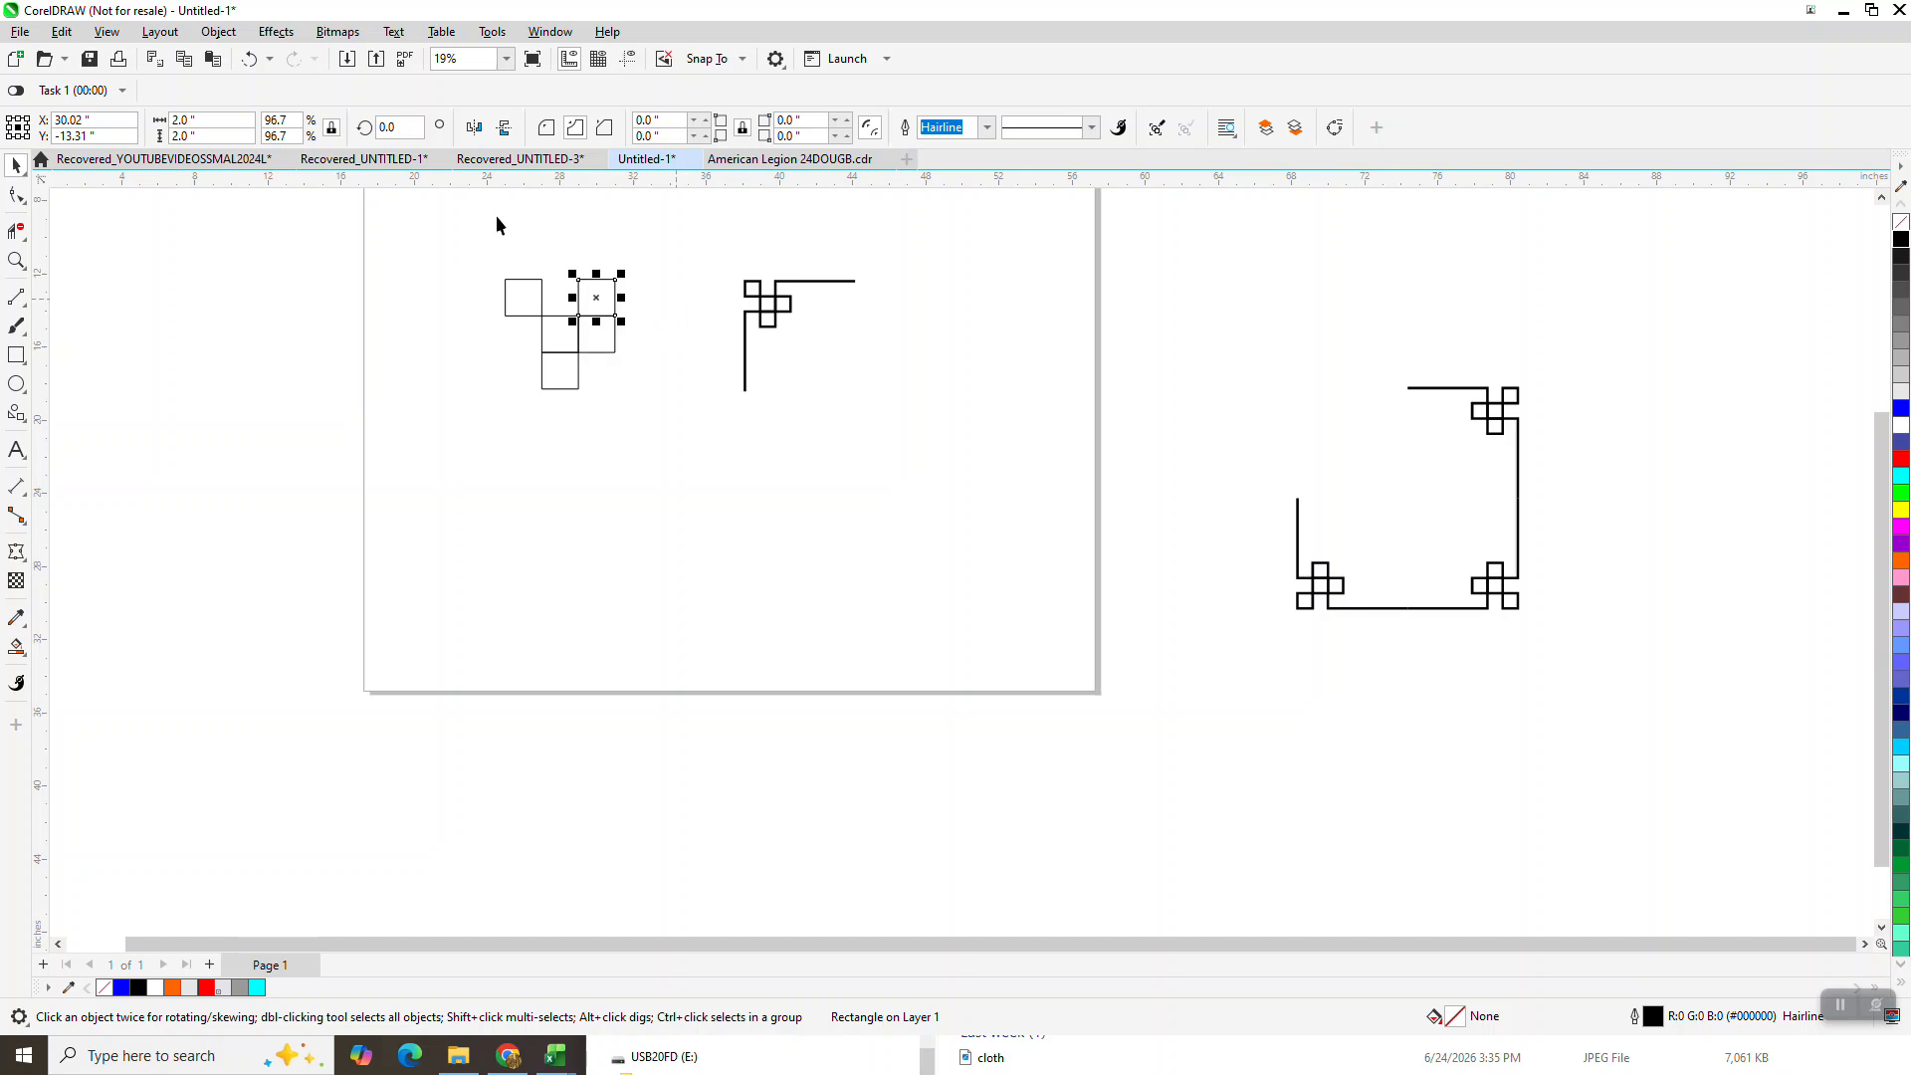
pyautogui.press('Up')
# Convert the topmost detached square to curves.
pyautogui.click(218, 33)
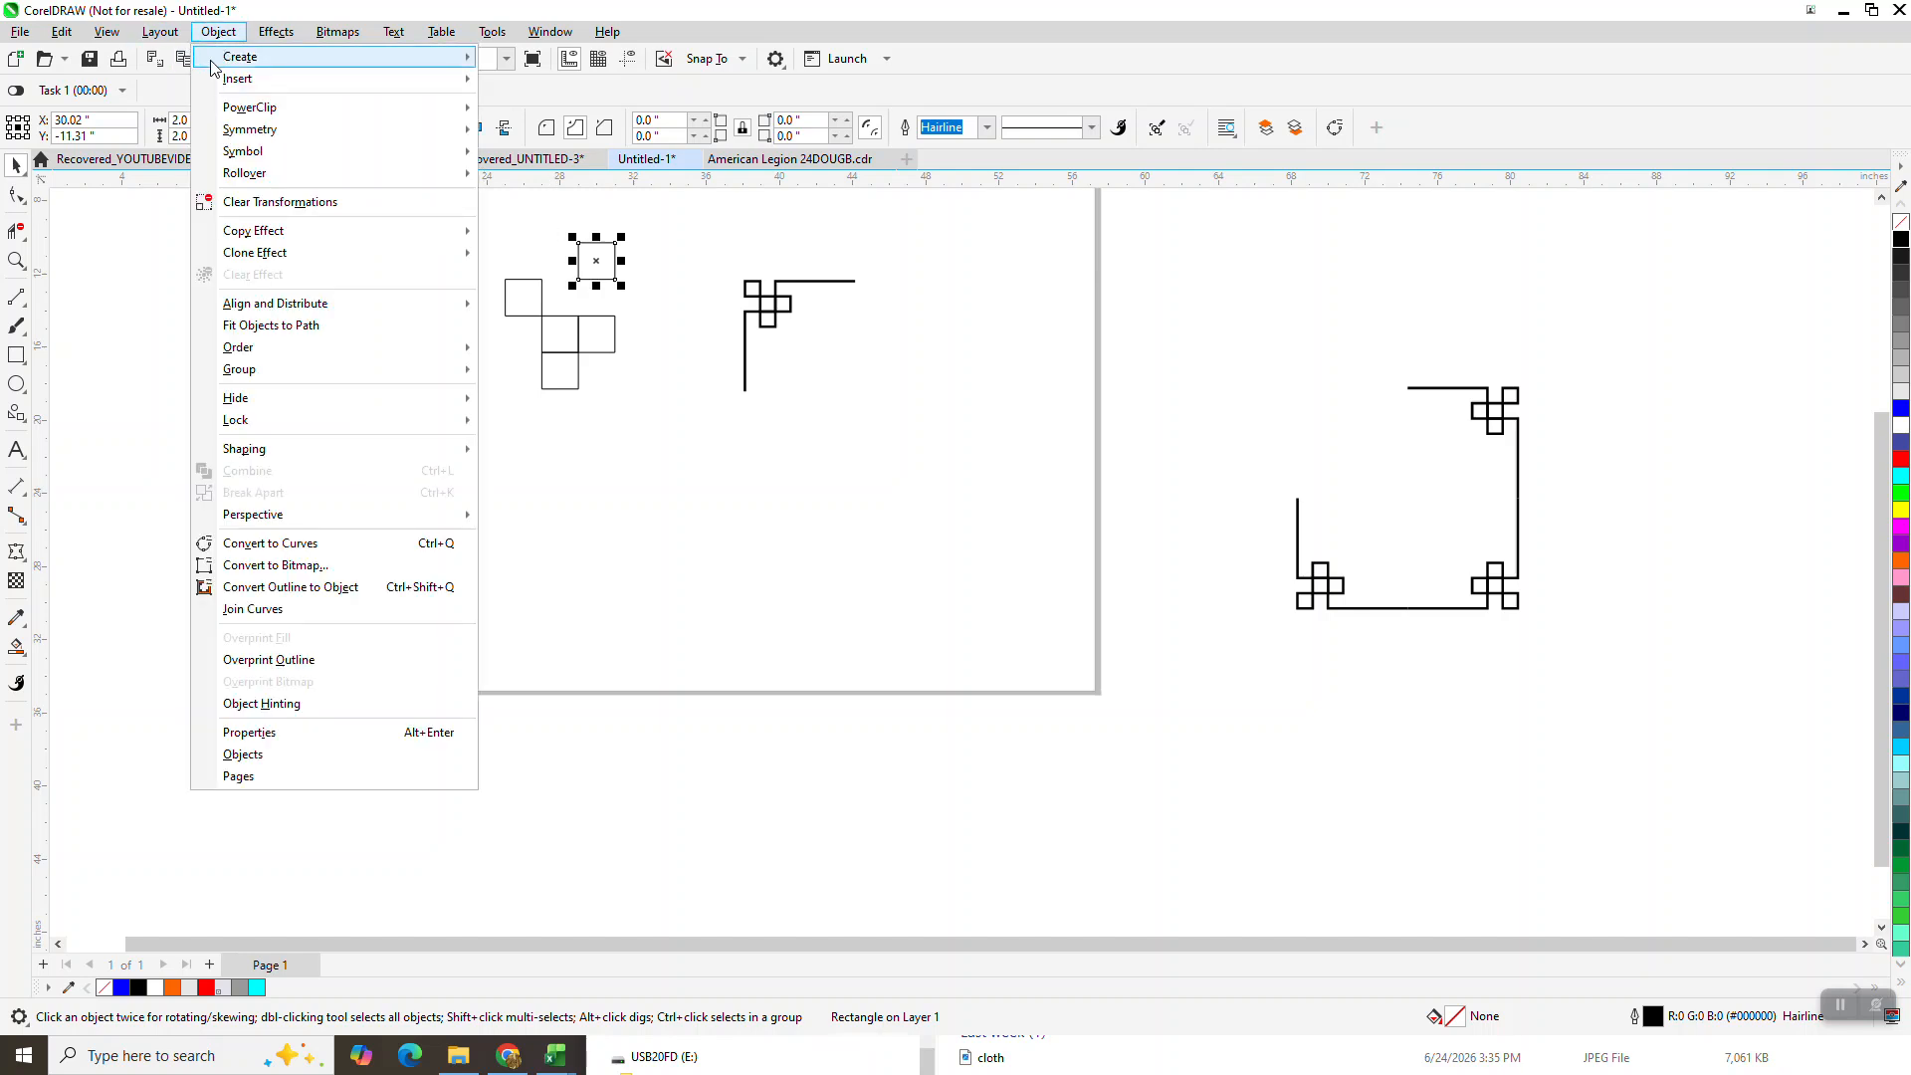
pyautogui.moveTo(299, 173)
pyautogui.click(18, 235)
pyautogui.click(16, 260)
pyautogui.moveTo(593, 315); pyautogui.dragTo(691, 356)
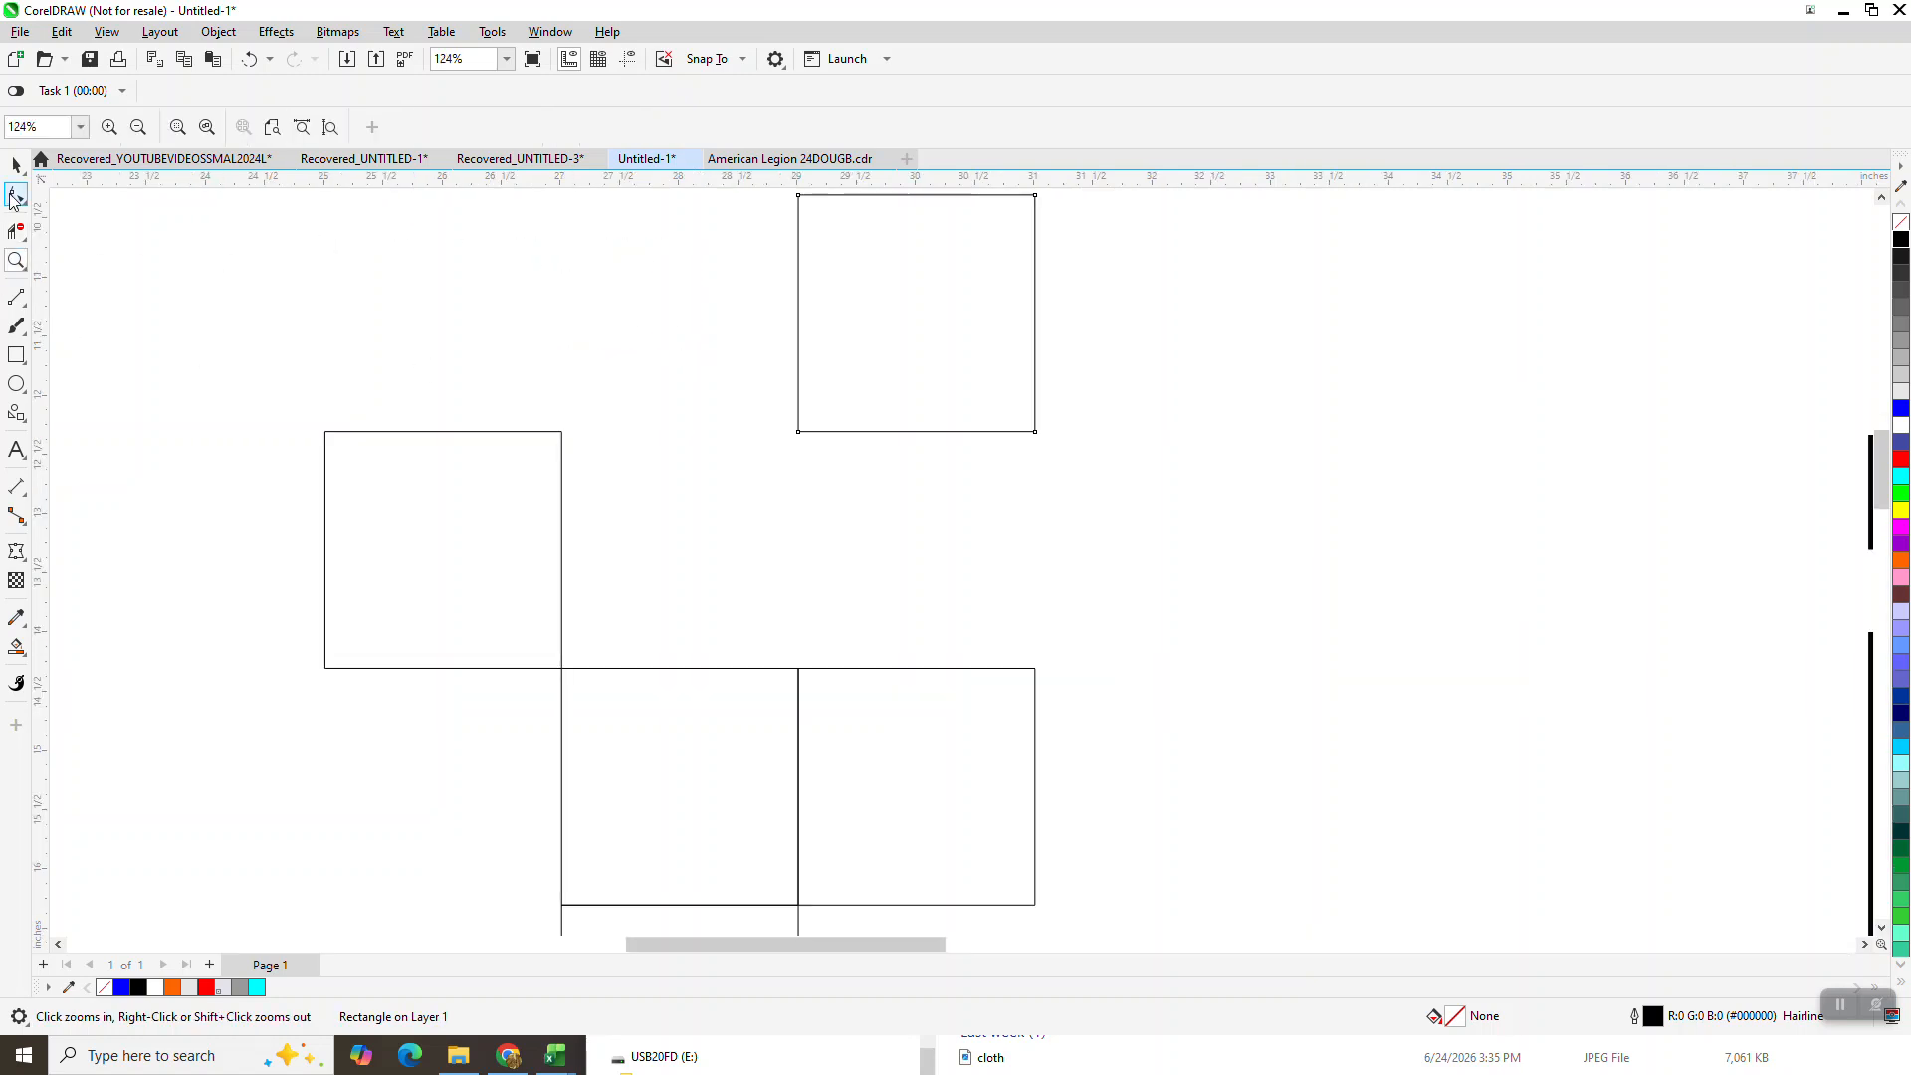
pyautogui.click(16, 196)
pyautogui.scroll(-2, 794, 336)
pyautogui.click(16, 165)
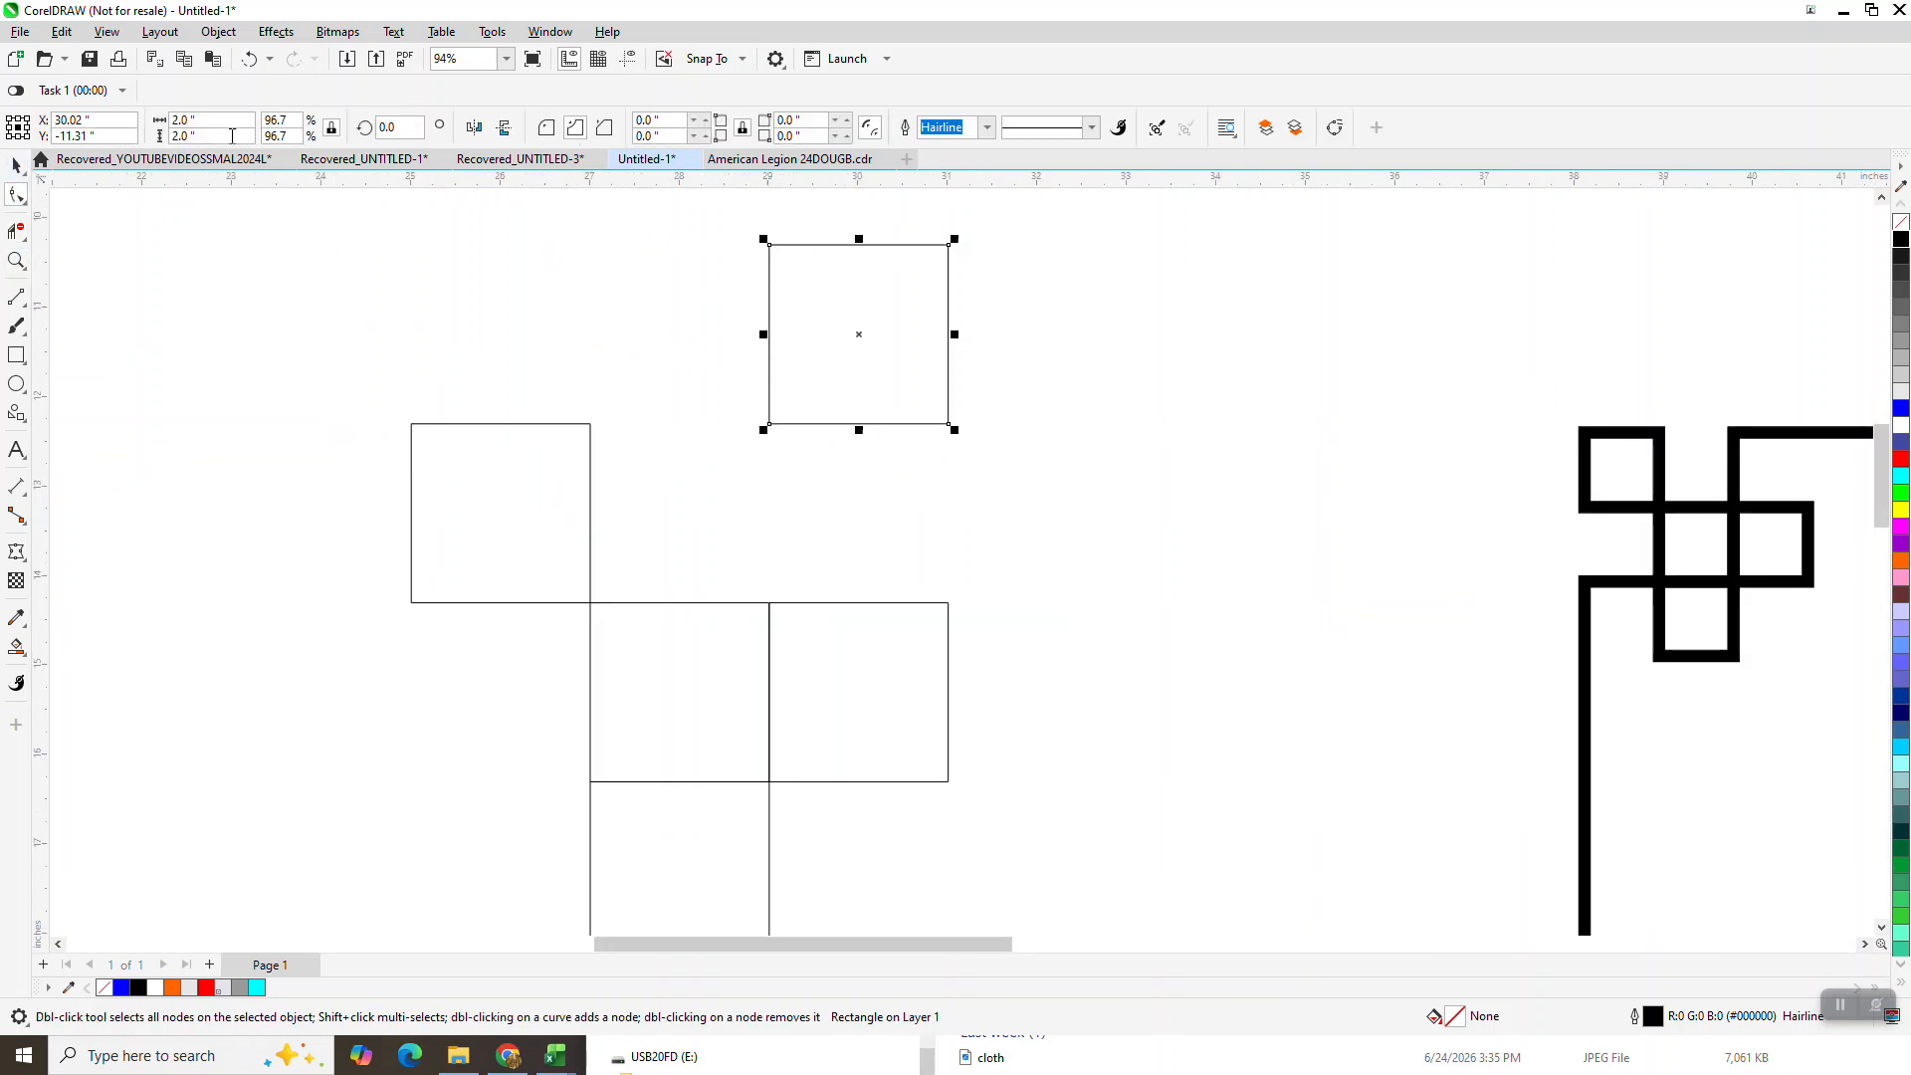
pyautogui.click(275, 32)
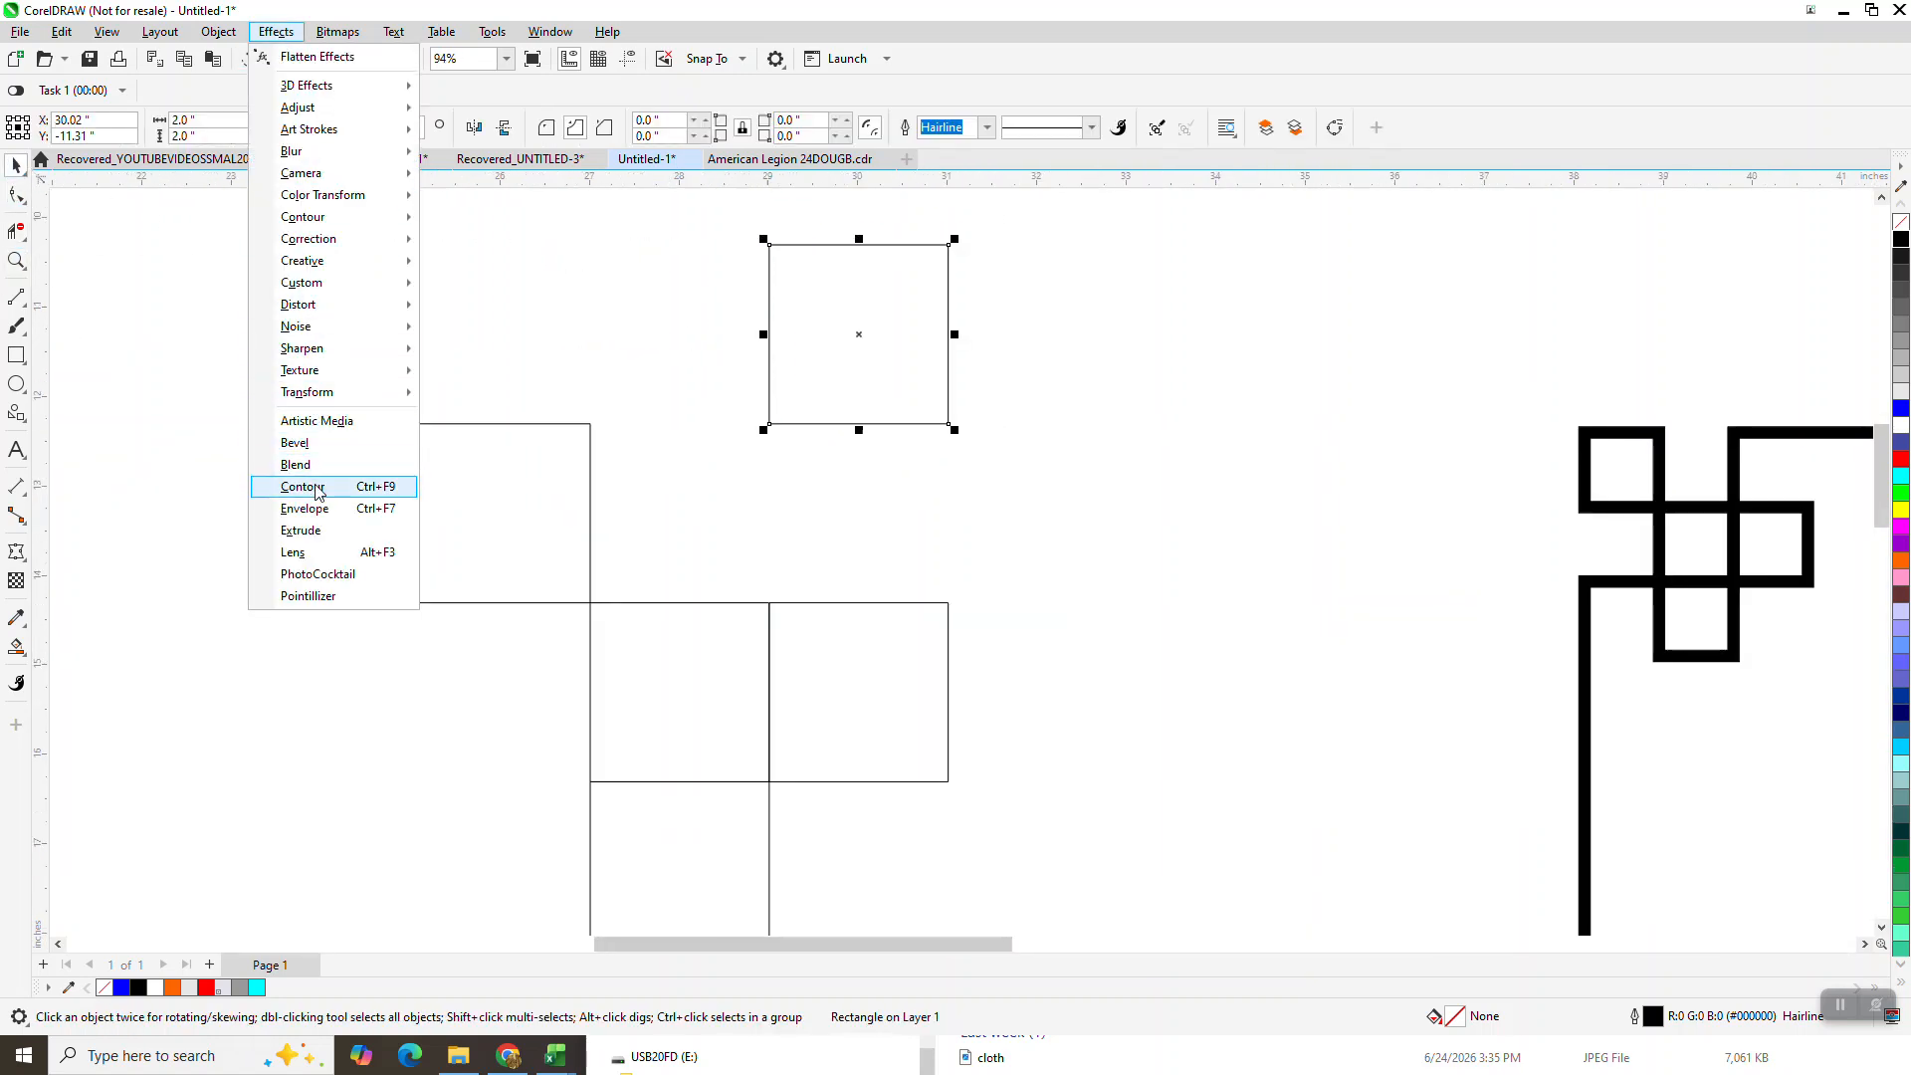
pyautogui.moveTo(223, 34)
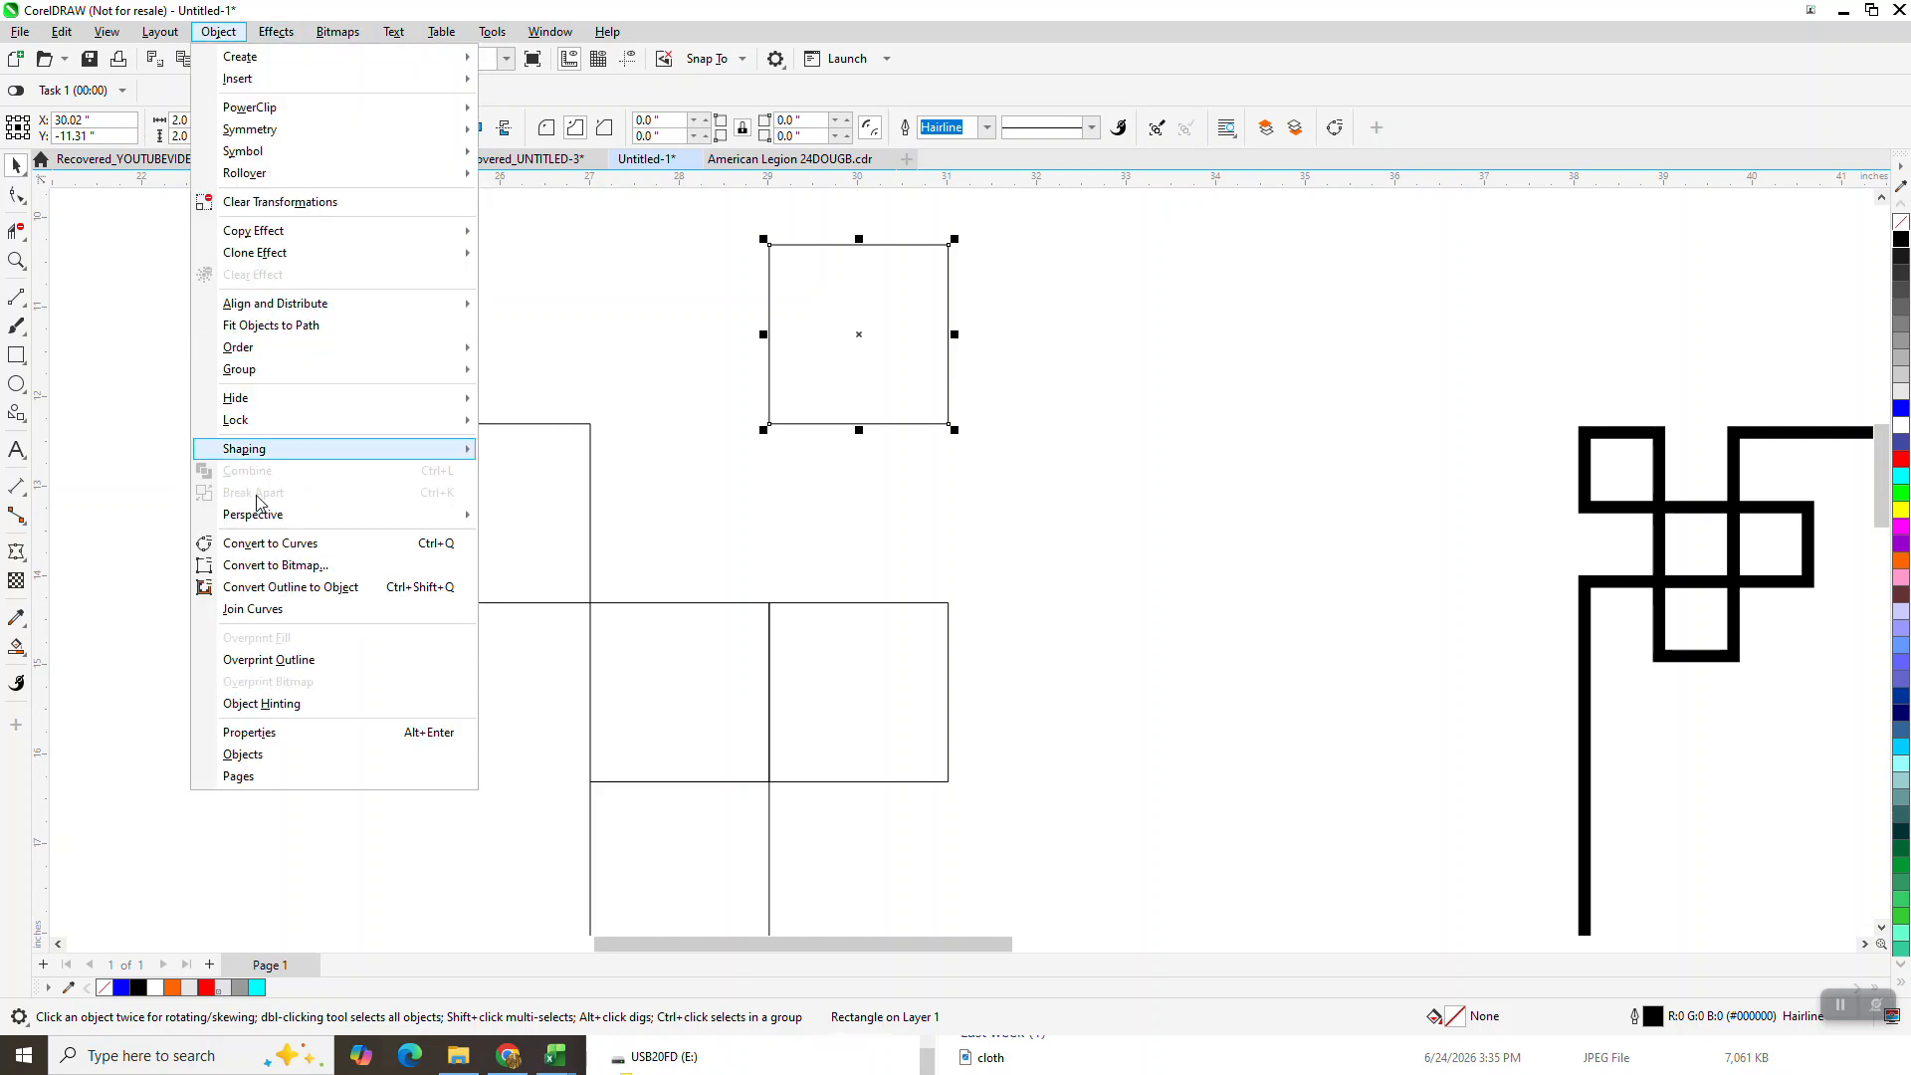
pyautogui.click(264, 543)
# Select all four nodes of the topmost square and break the curve apart at them.
pyautogui.press('F10')
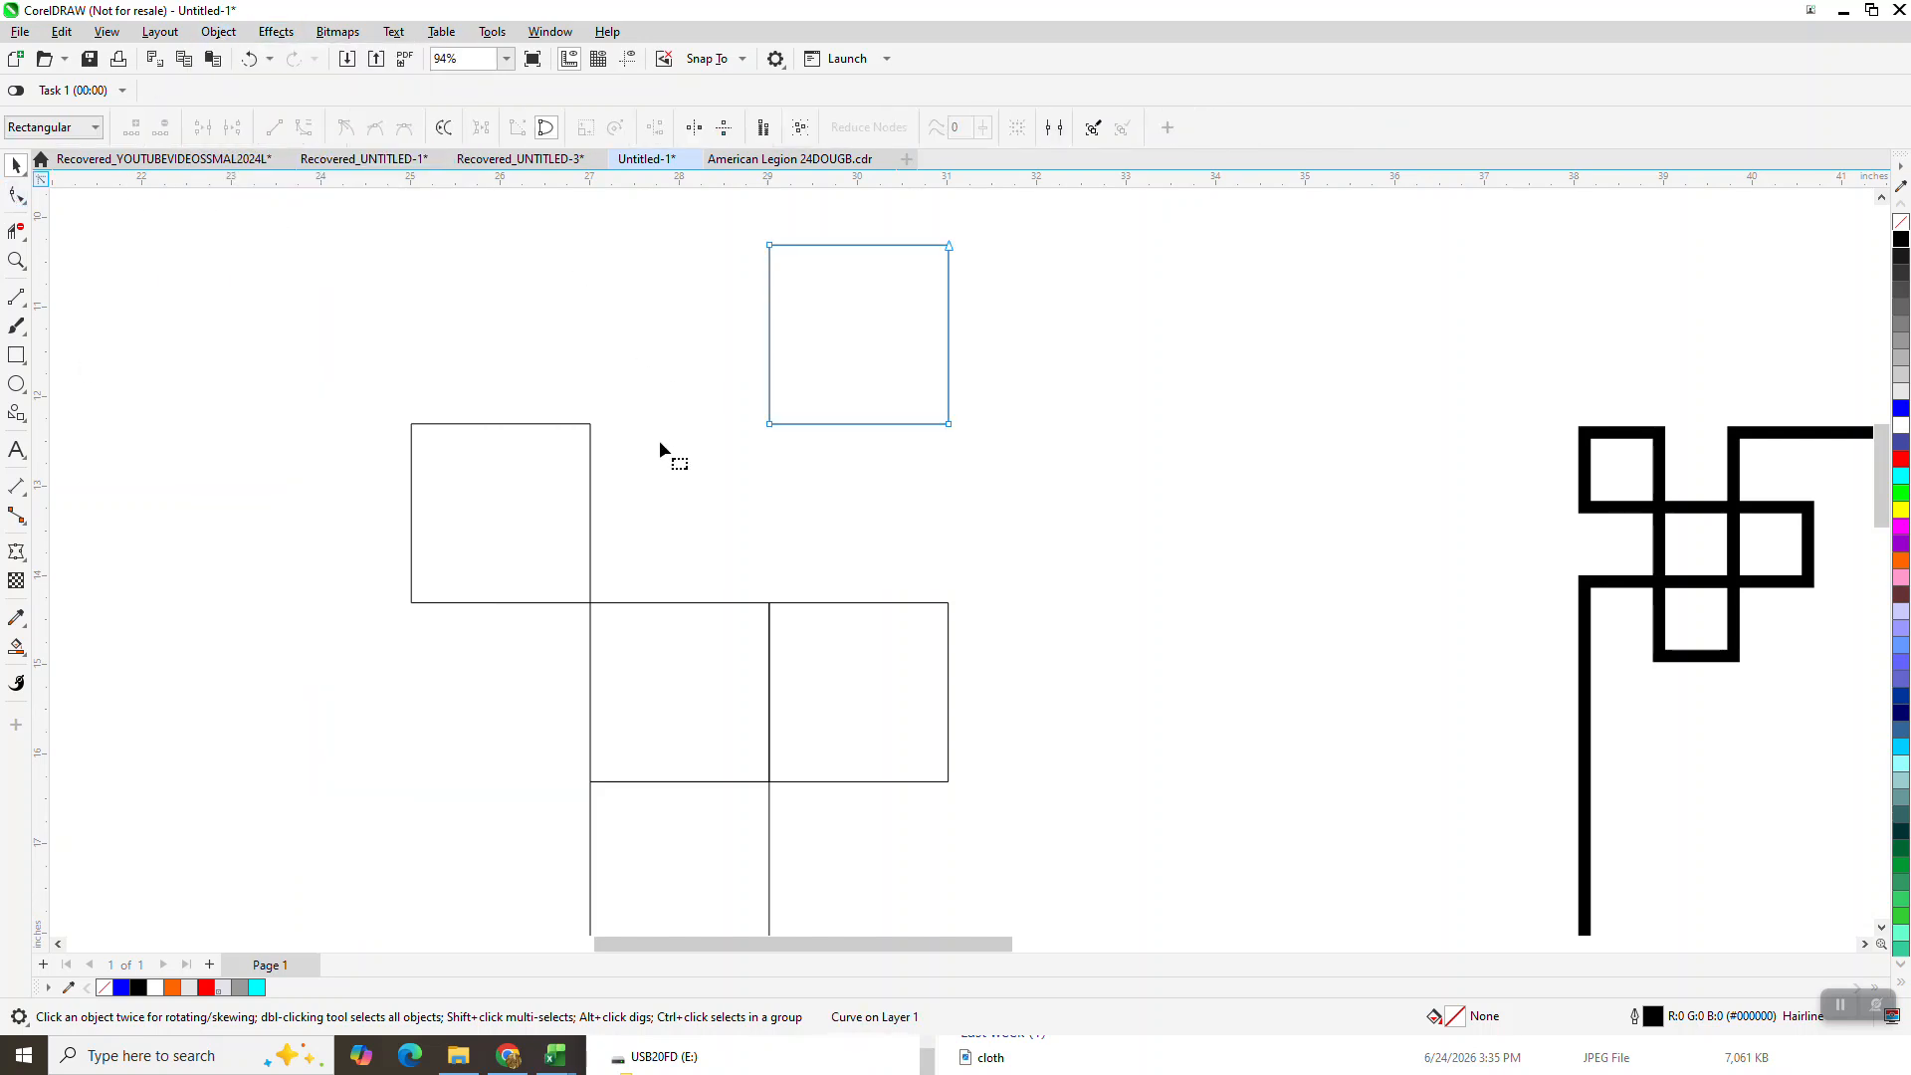
pyautogui.scroll(-1, 747, 533)
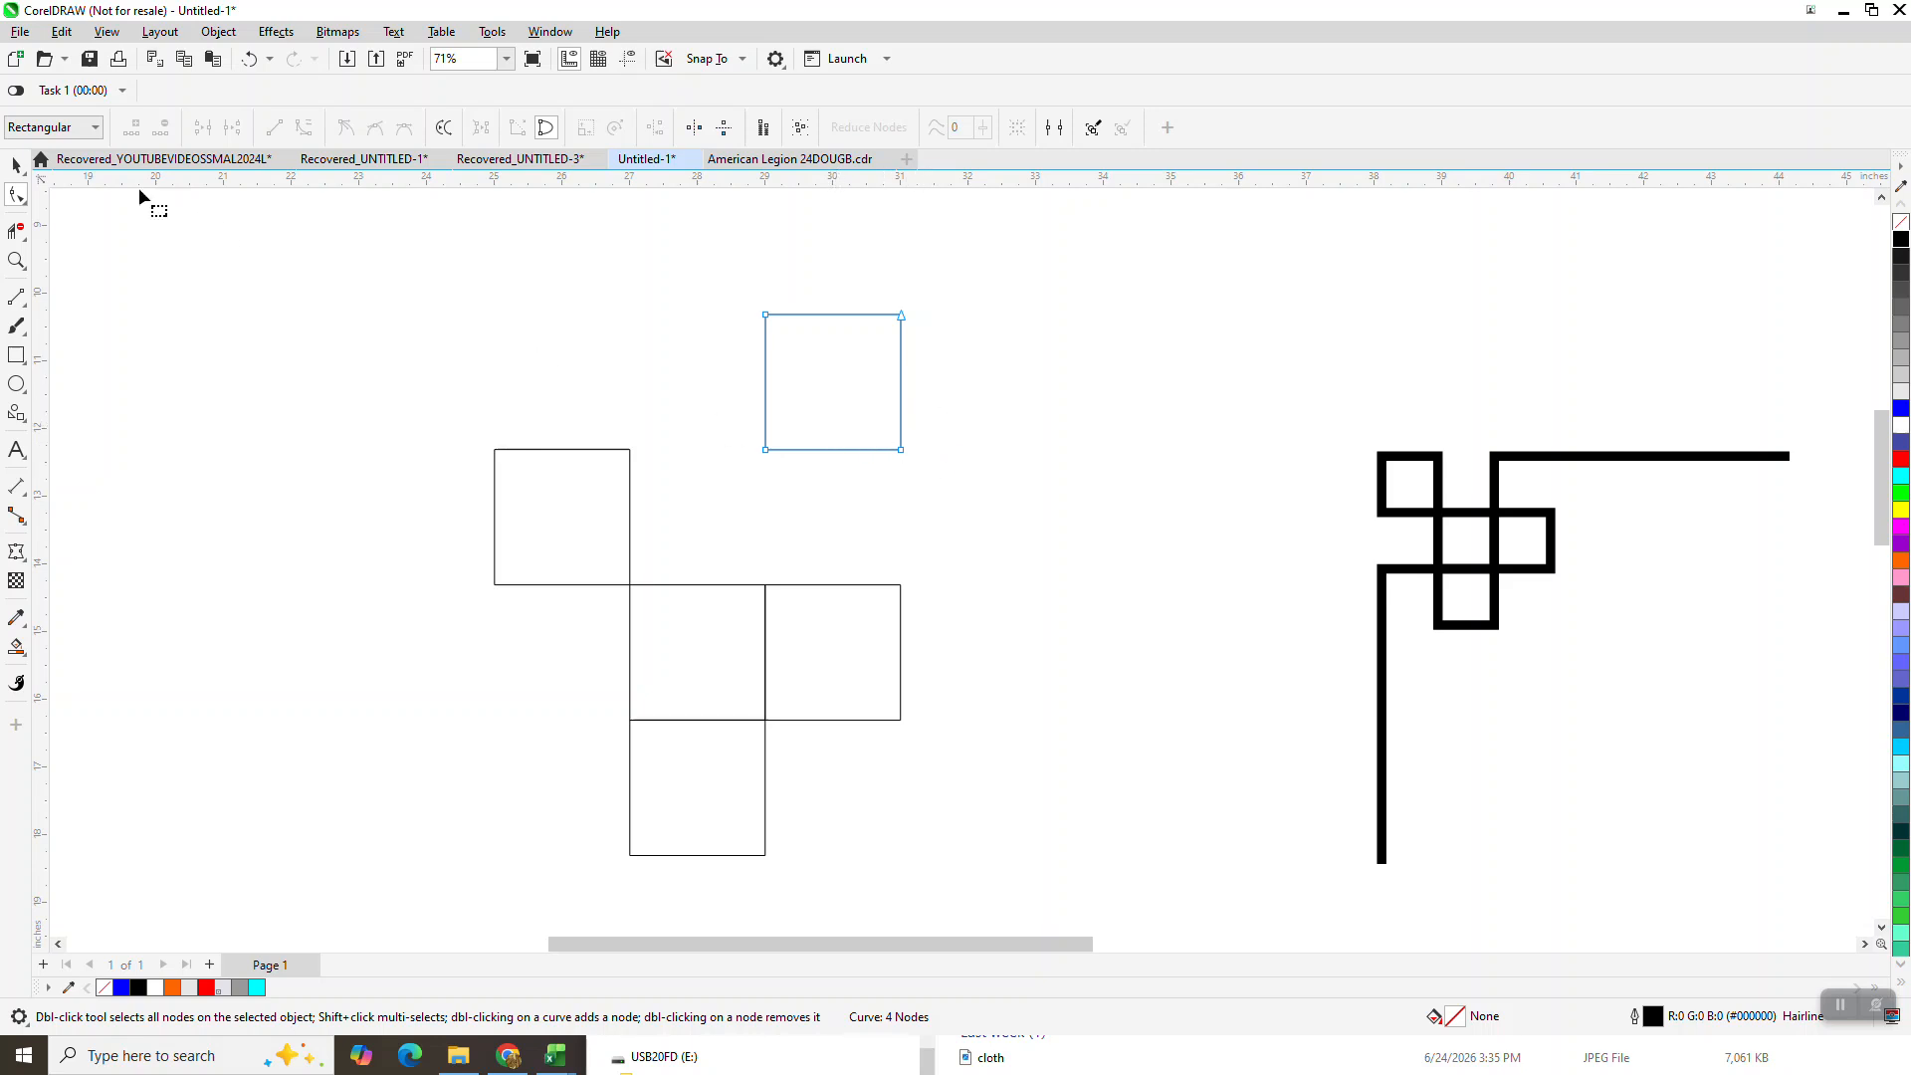
pyautogui.moveTo(785, 422); pyautogui.dragTo(926, 468)
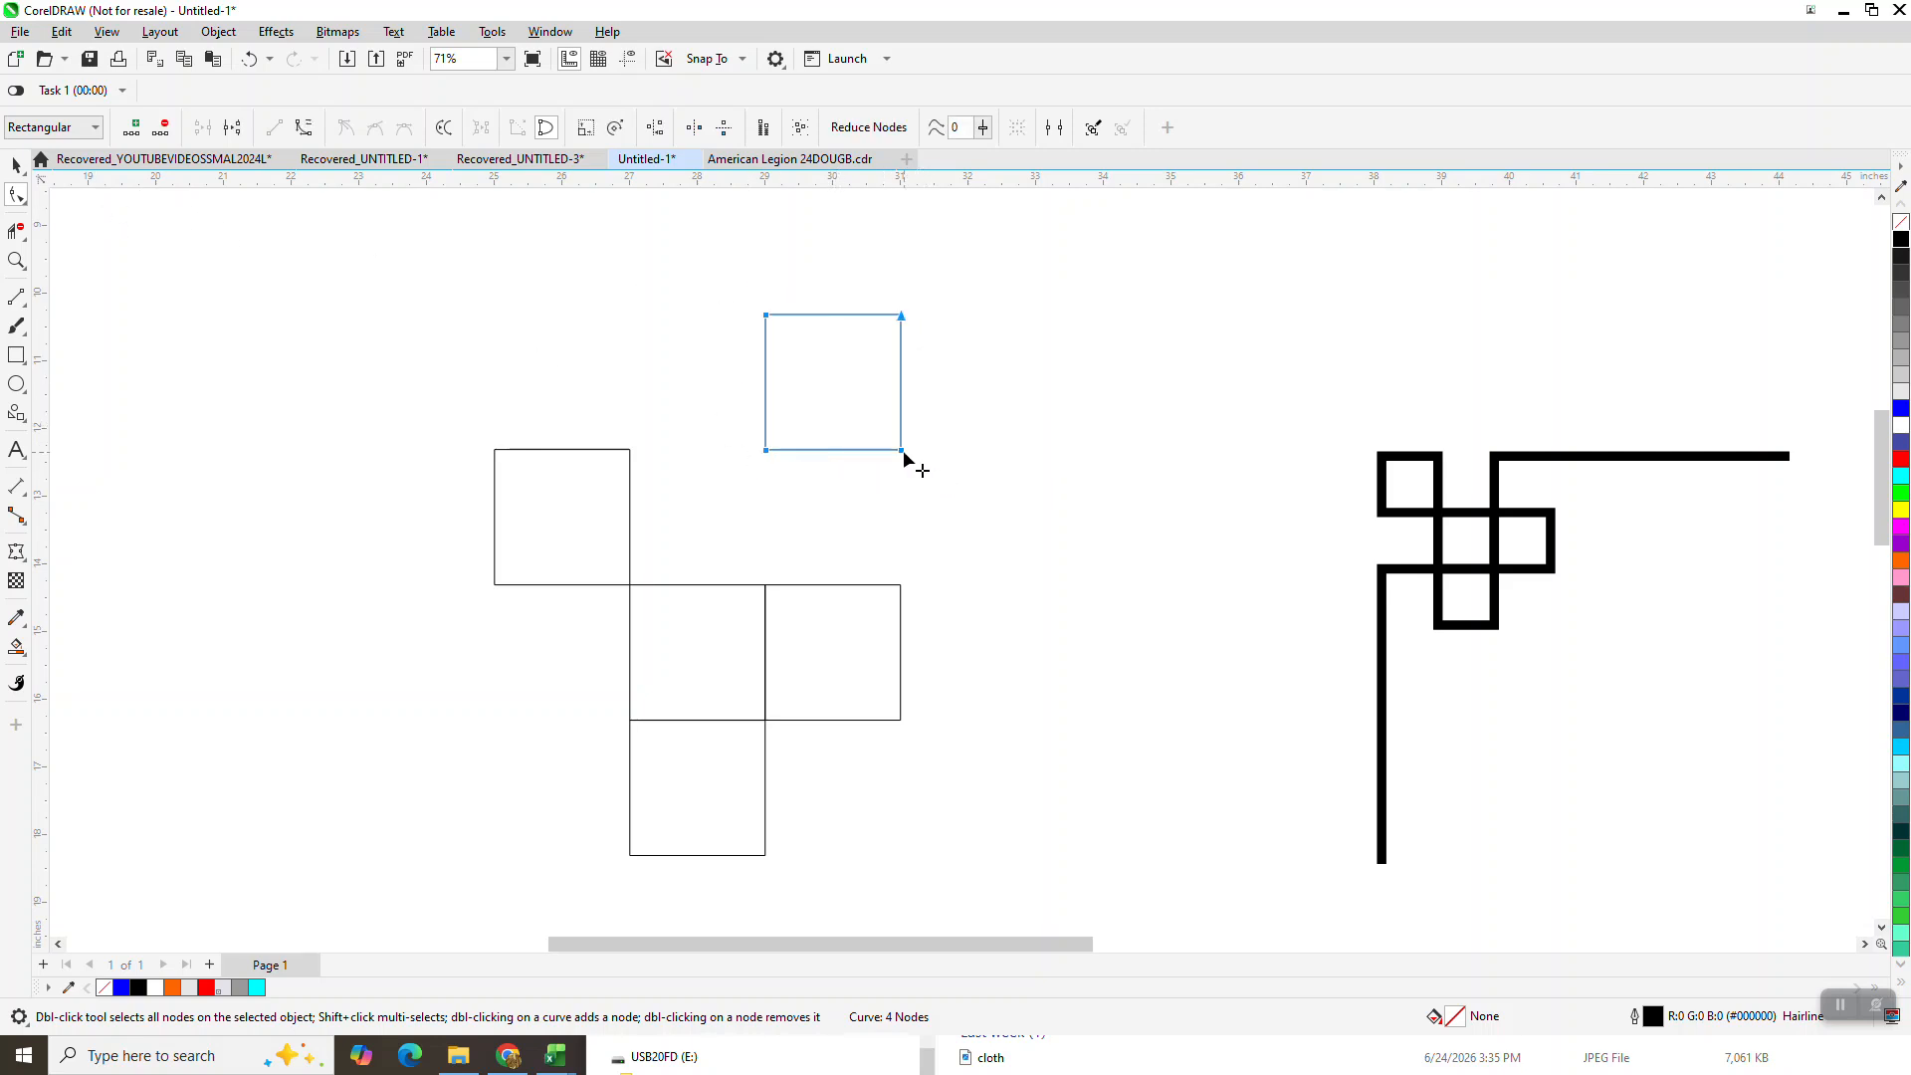
pyautogui.rightClick(903, 453)
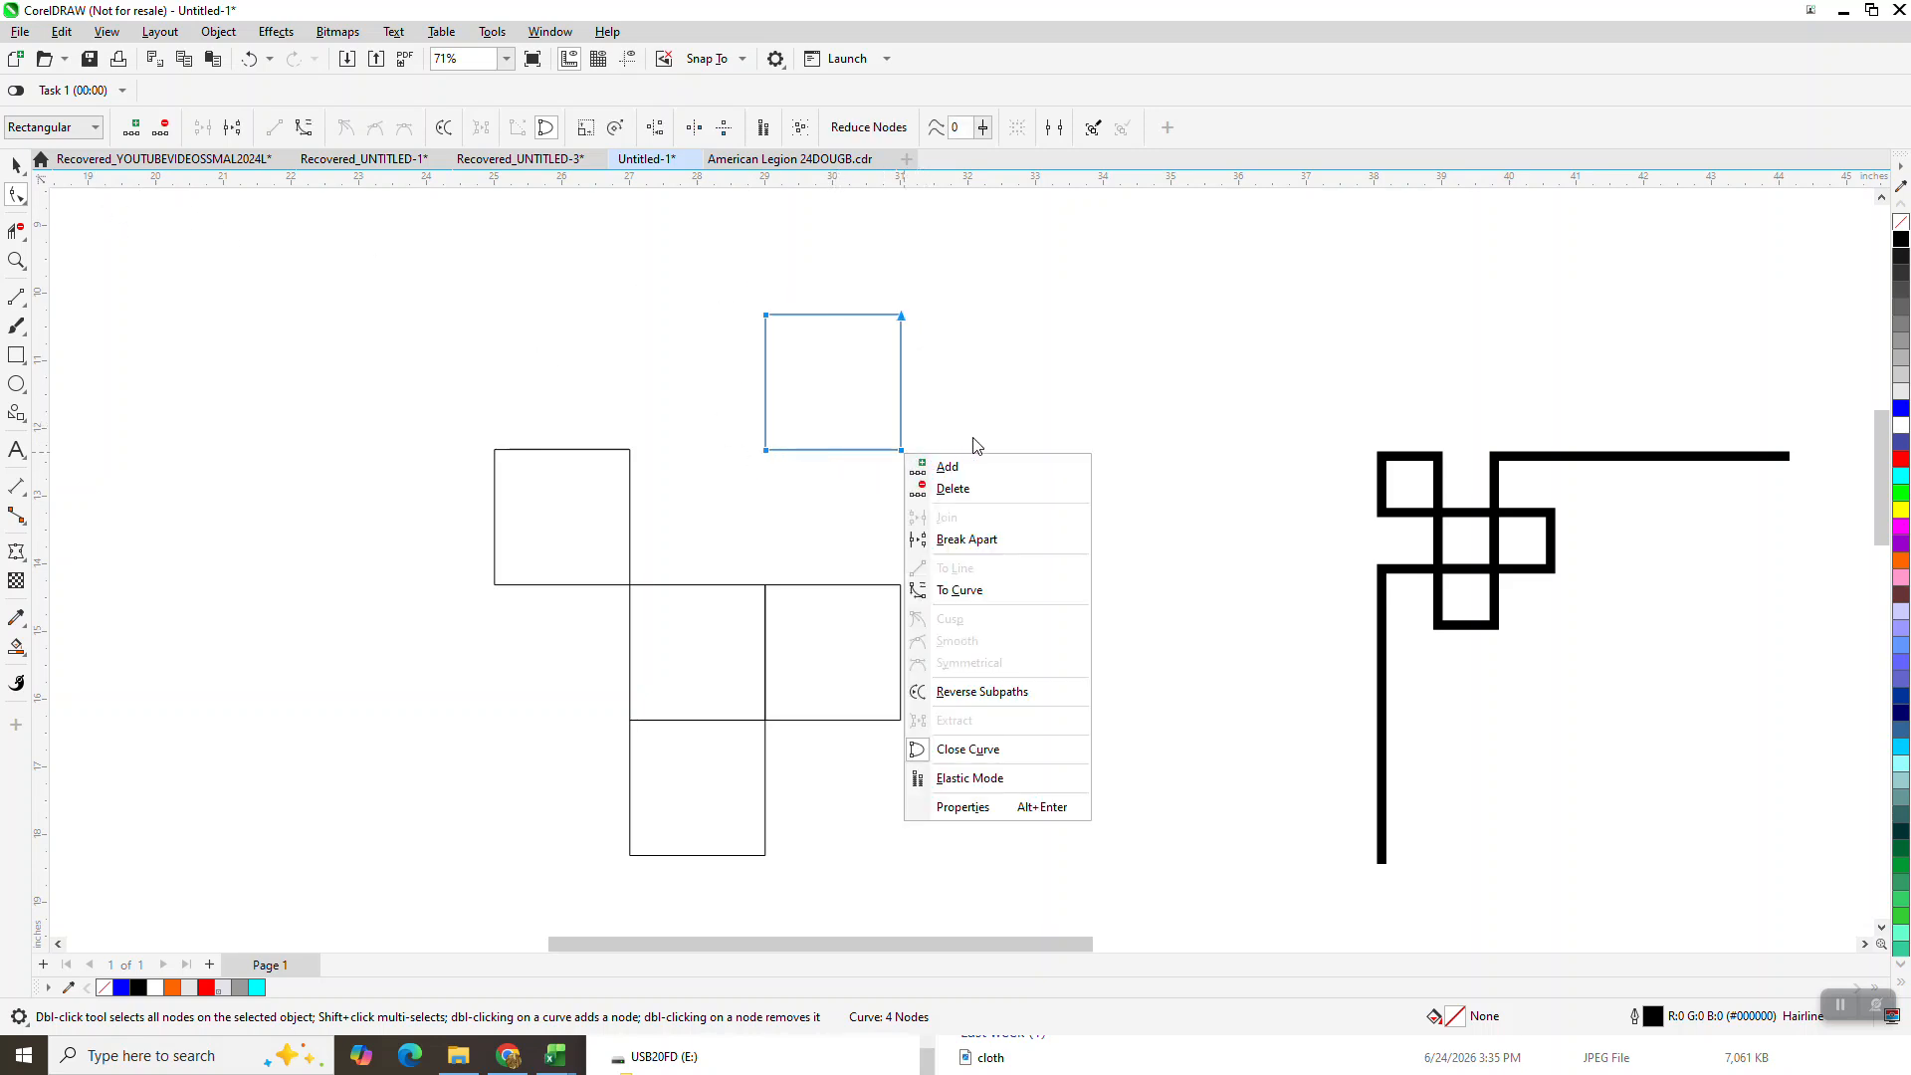
pyautogui.click(975, 539)
# Delete the right and bottom segments of the topmost square with the virtual segment delete tool.
pyautogui.click(16, 231)
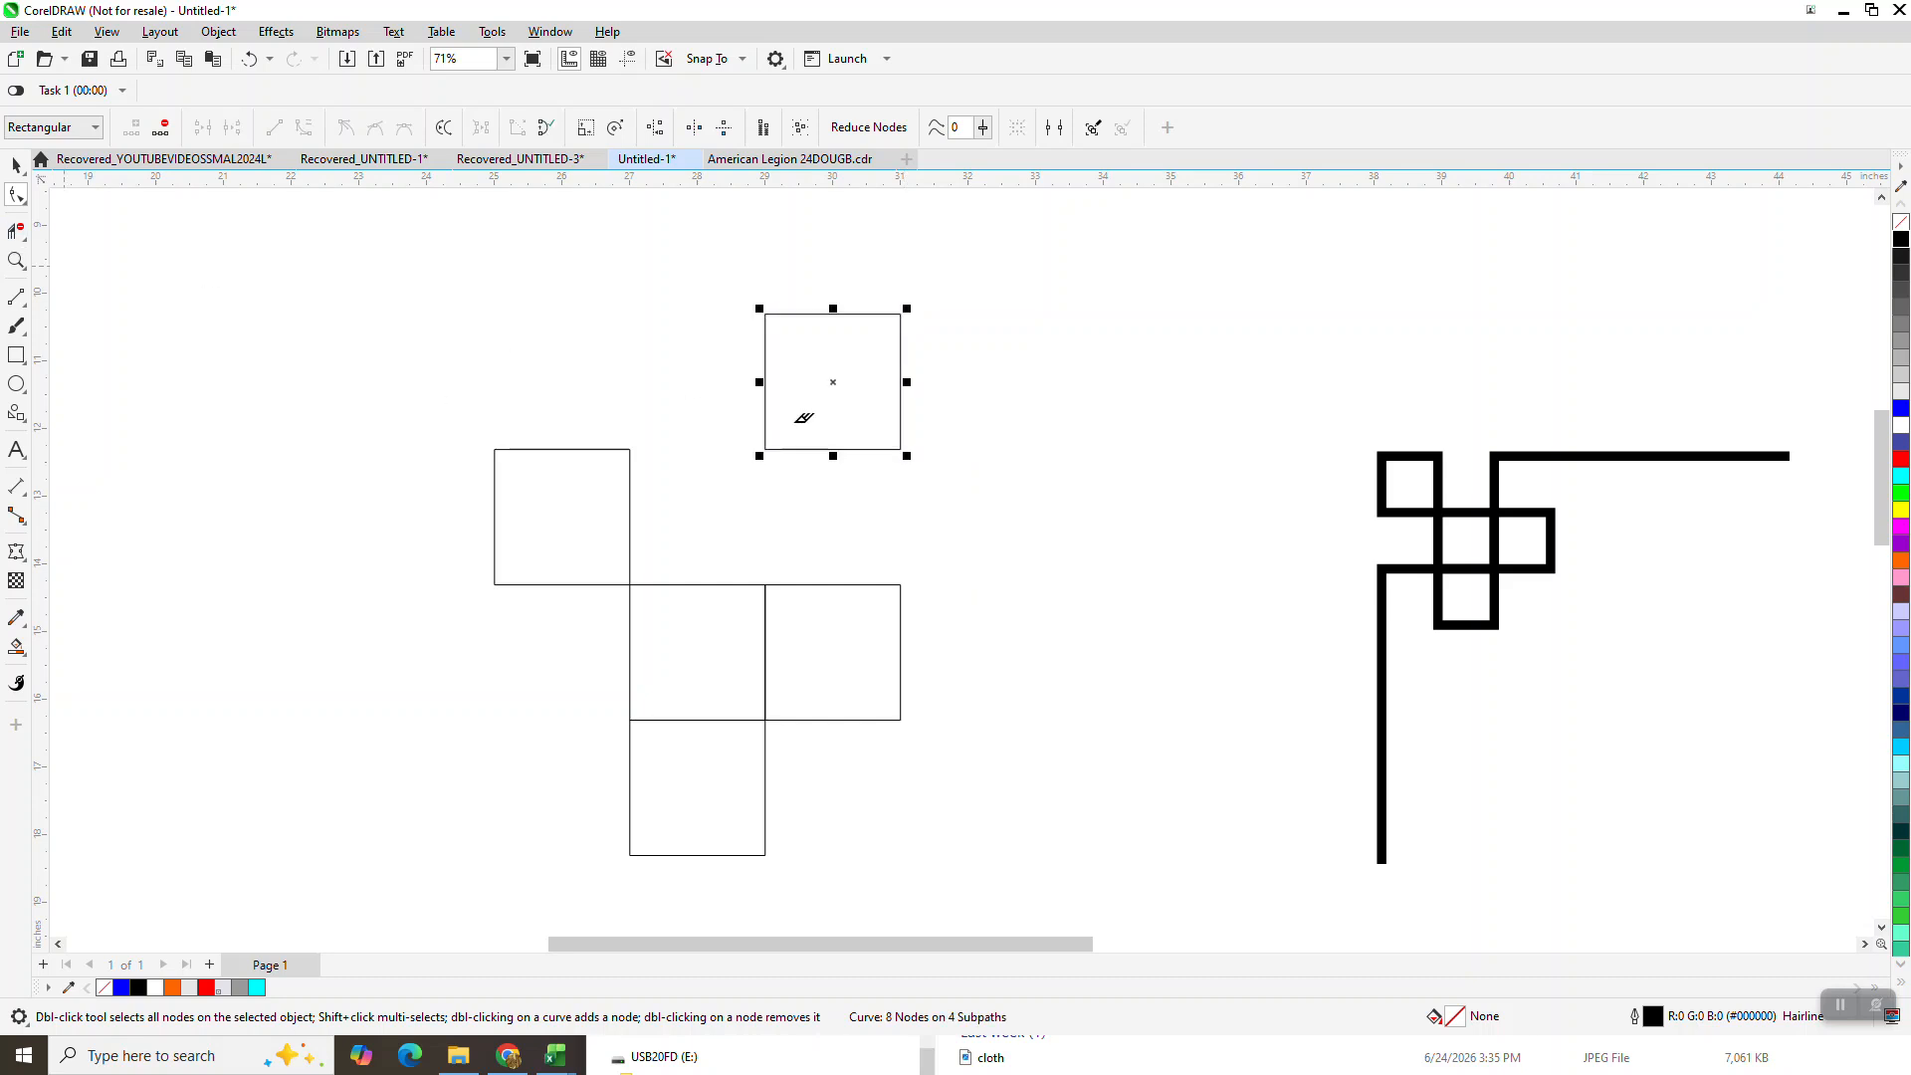
pyautogui.moveTo(922, 403); pyautogui.dragTo(824, 470)
pyautogui.click(16, 164)
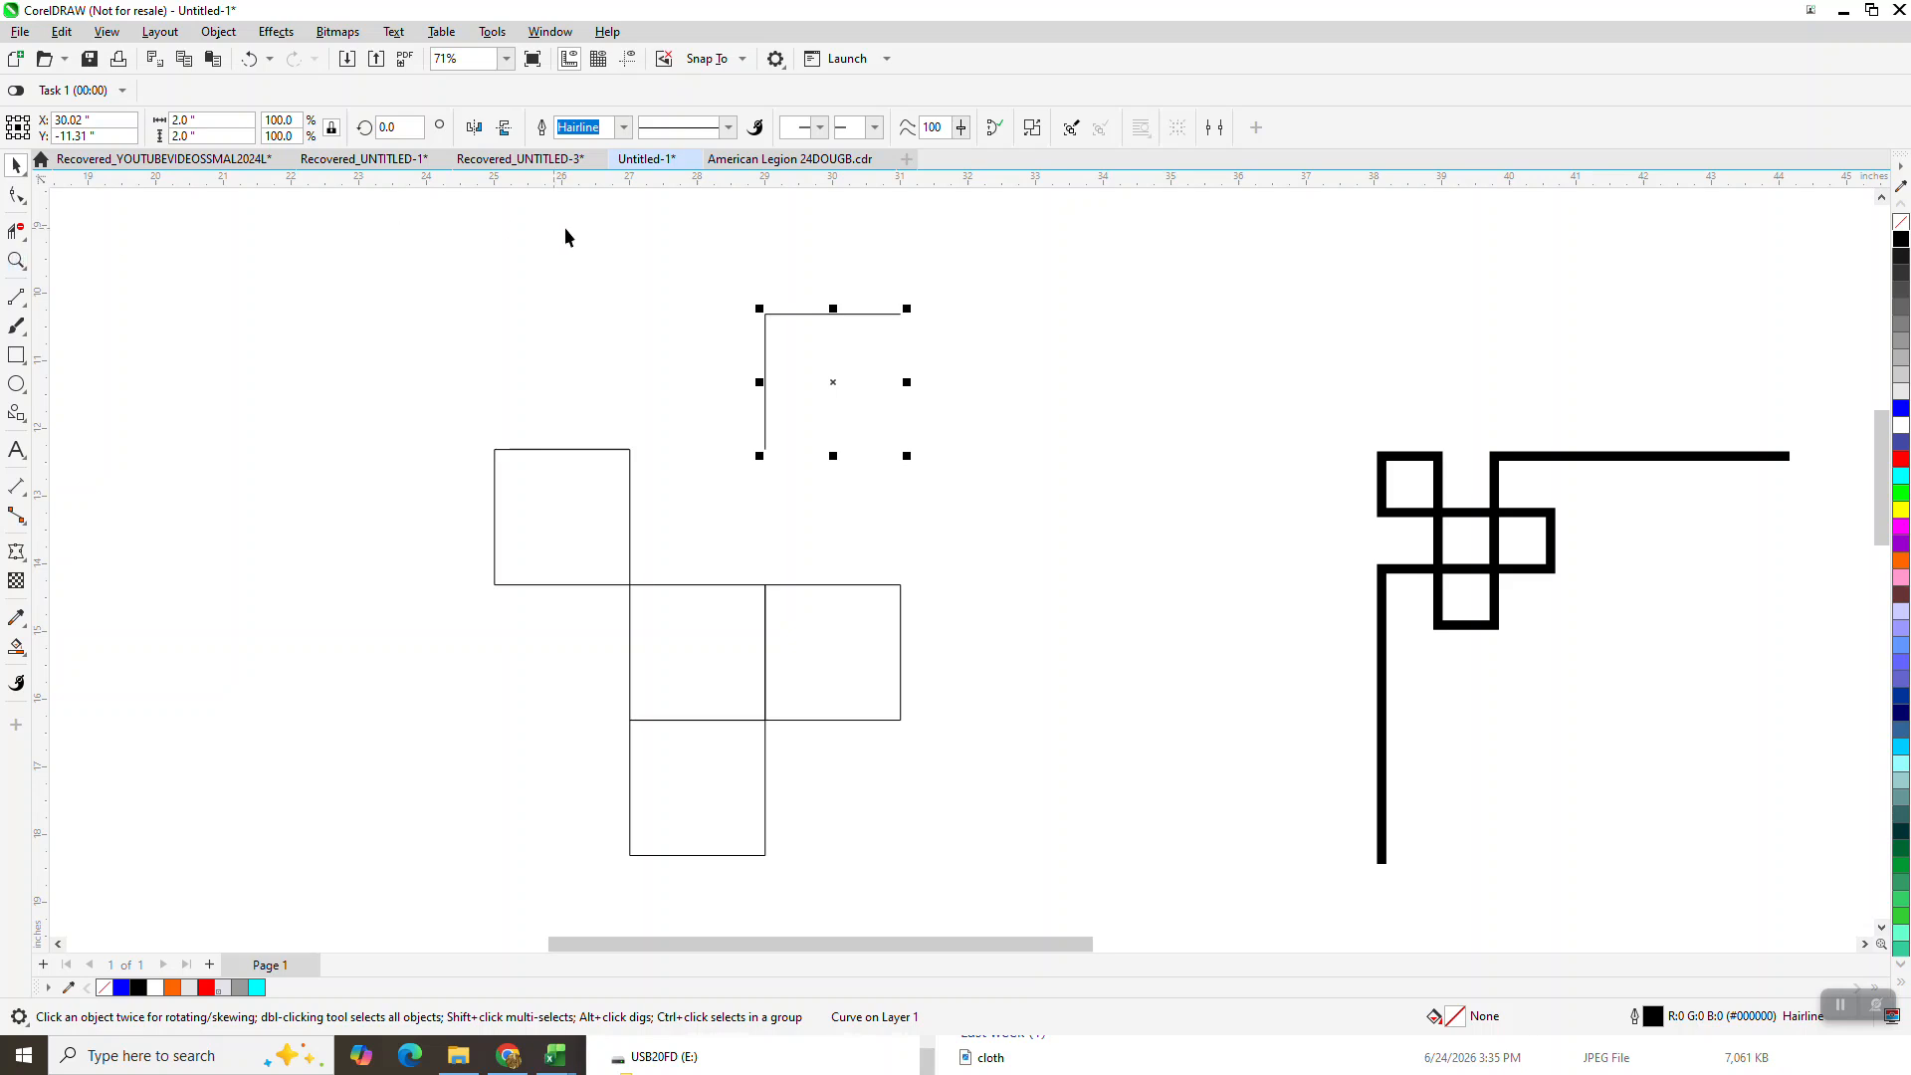
pyautogui.click(848, 338)
pyautogui.moveTo(851, 317); pyautogui.dragTo(893, 272)
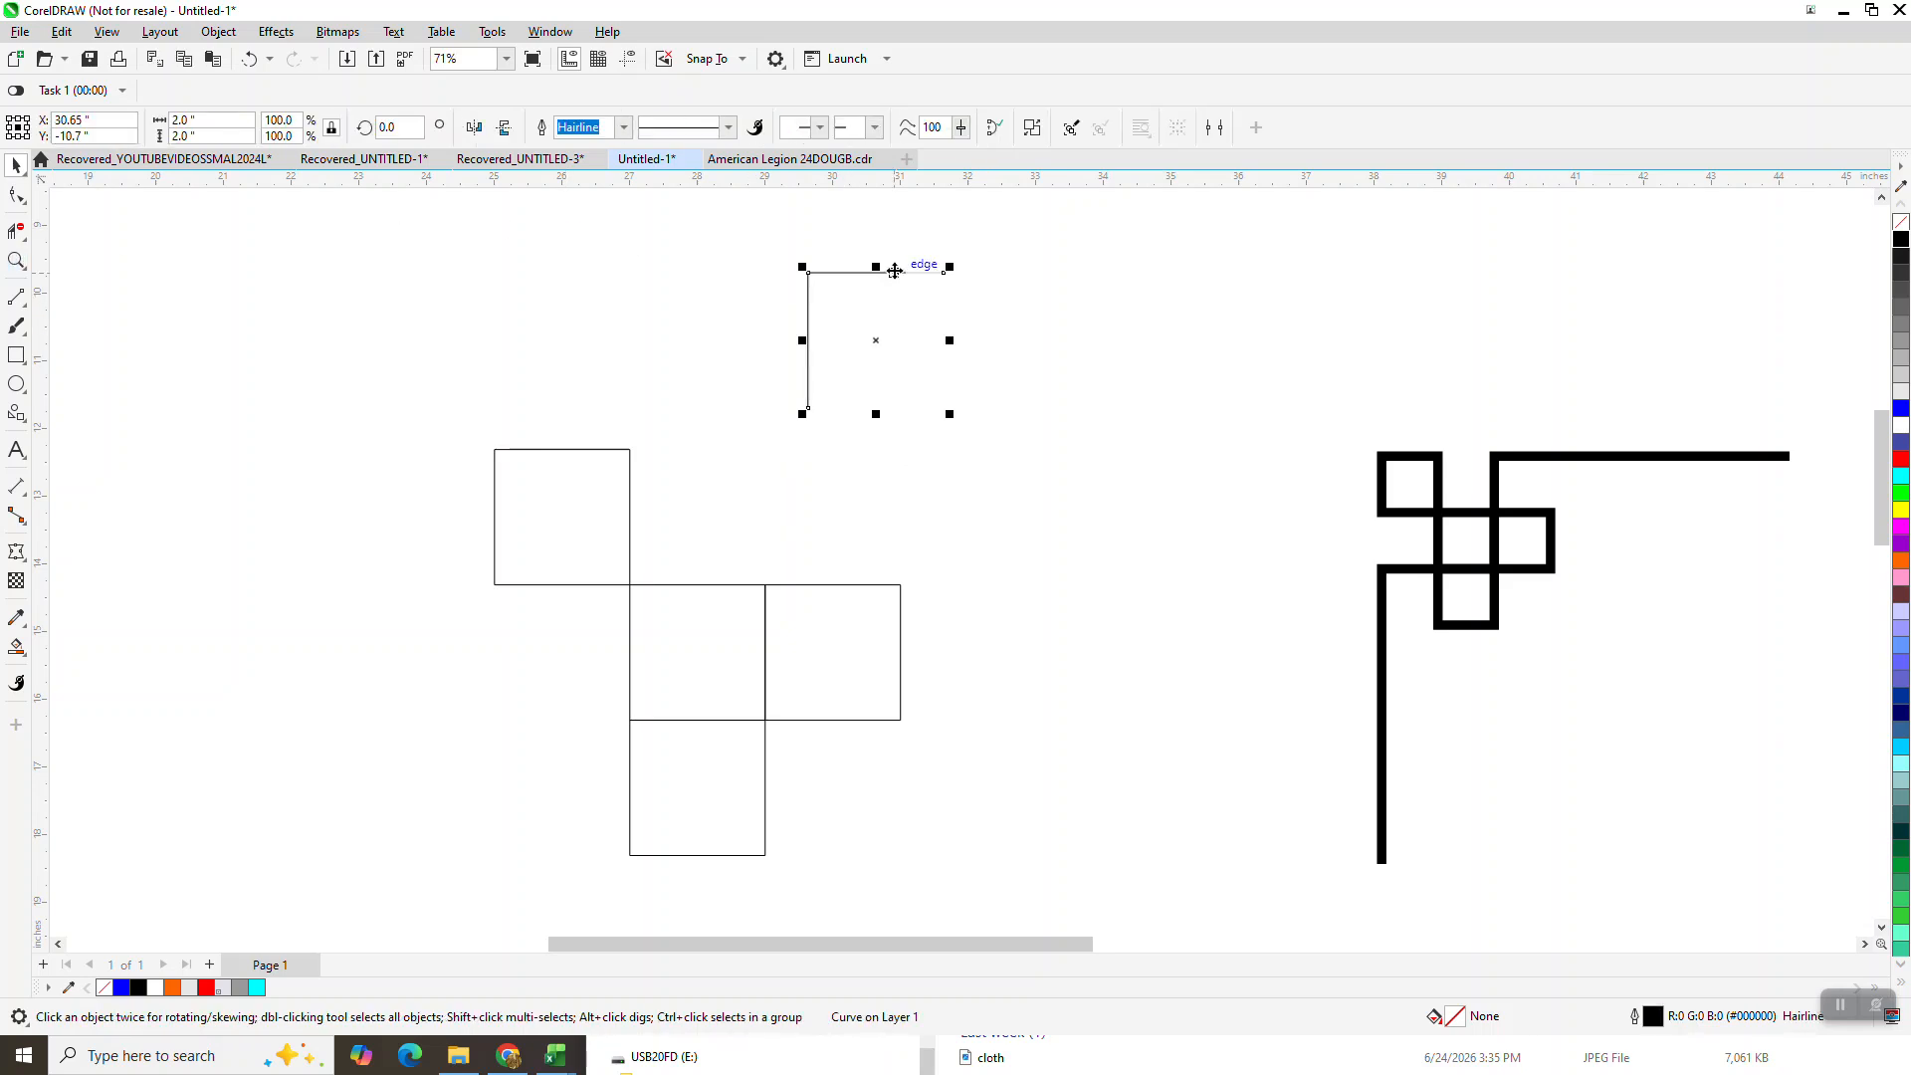
pyautogui.click(249, 59)
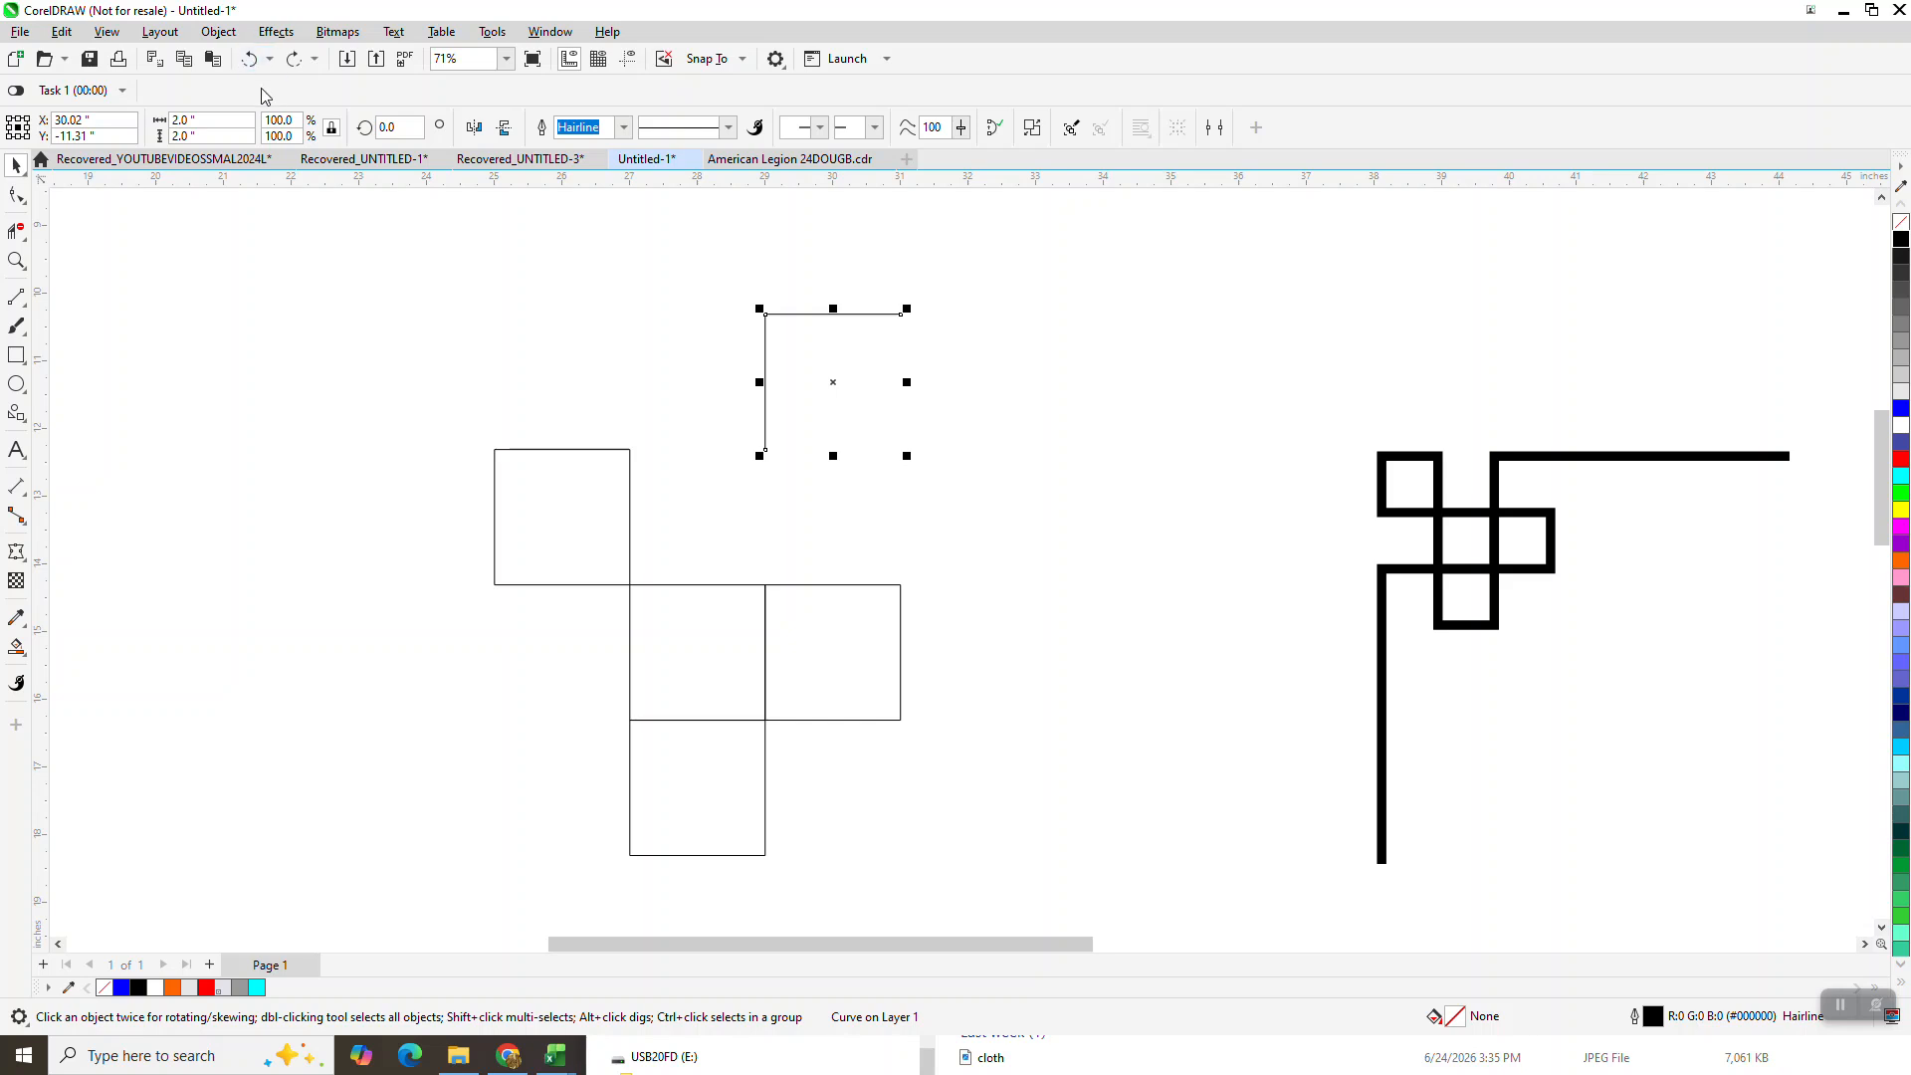
# Move the open two-segment corner down 2 inches and stretch its horizontal segment rightward to about 7.53 inches long.
pyautogui.press('Down')
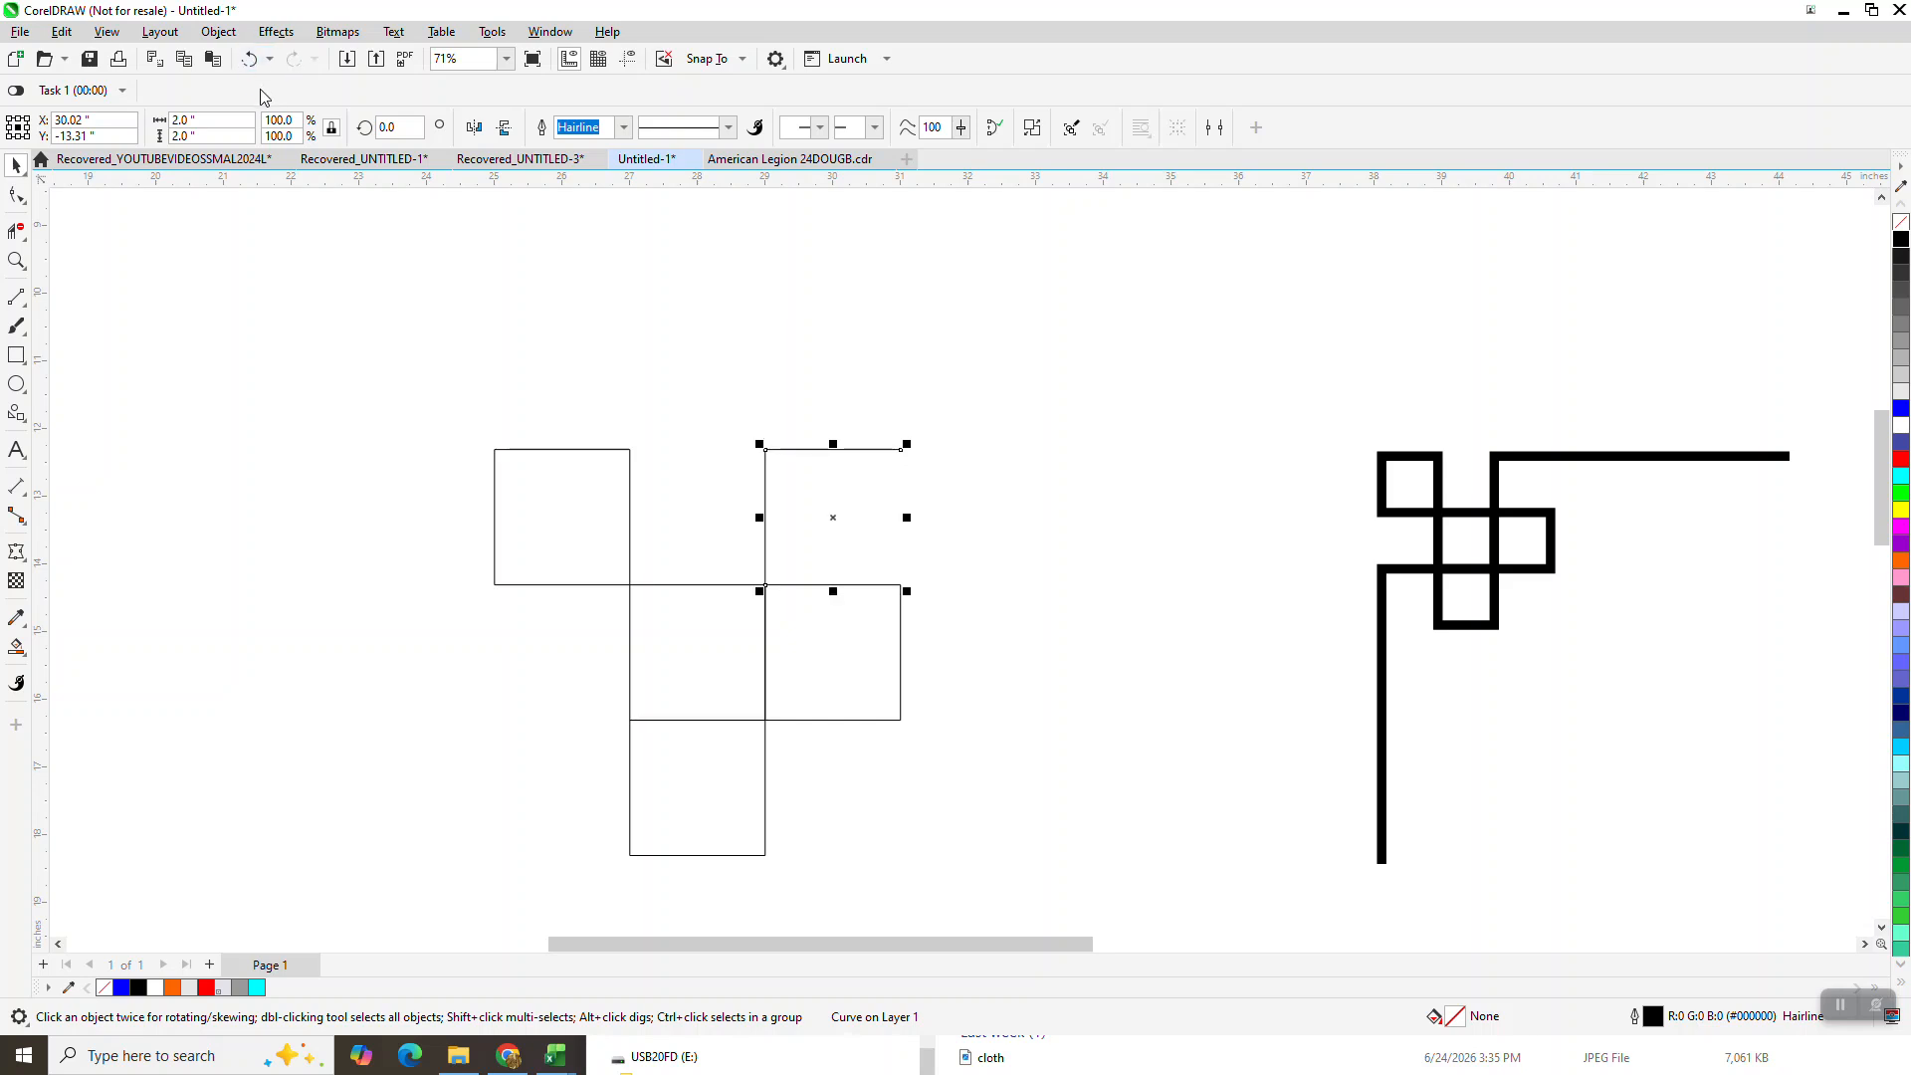
pyautogui.click(17, 195)
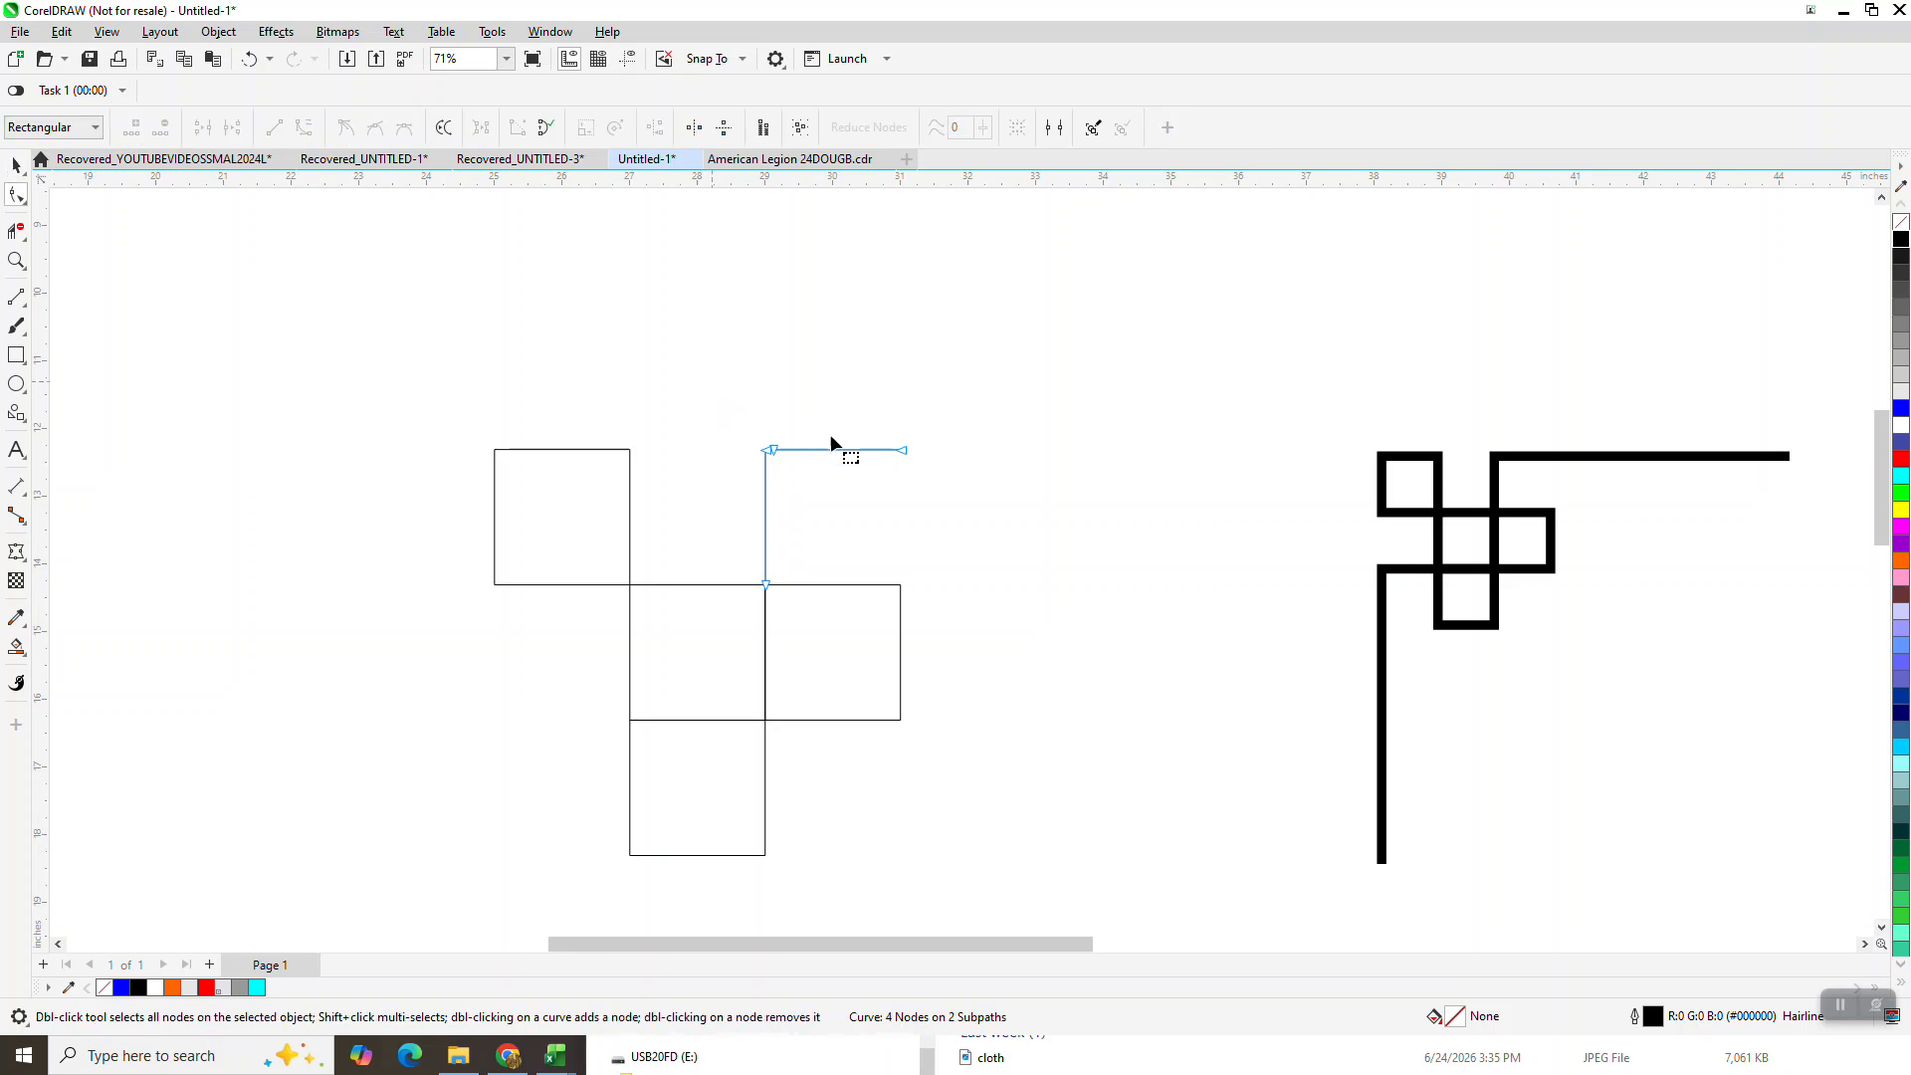
pyautogui.click(902, 452)
pyautogui.moveTo(1184, 450); pyautogui.dragTo(1278, 450)
pyautogui.moveTo(710, 396); pyautogui.dragTo(842, 503)
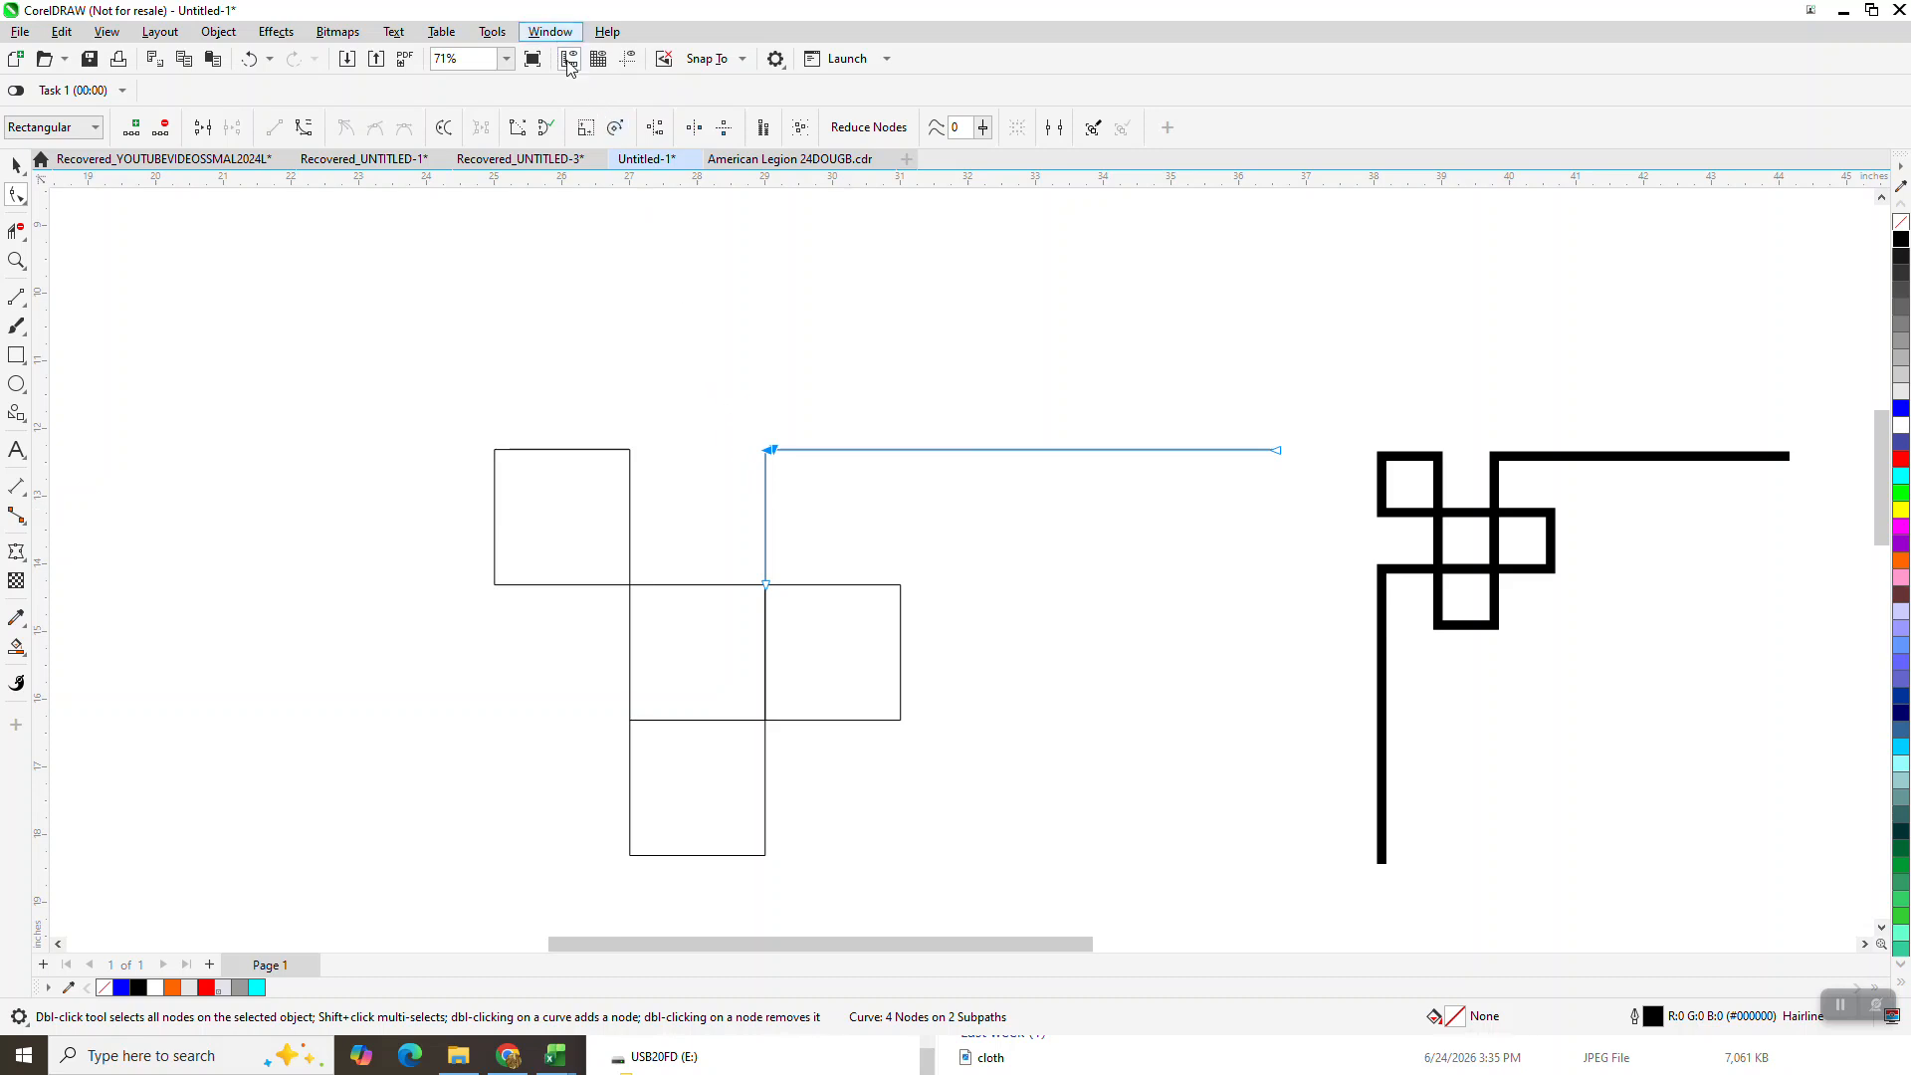
# Mirror a copy of the extended corner line vertically and horizontally, and move the copy below the original.
pyautogui.scroll(-1, 580, 213)
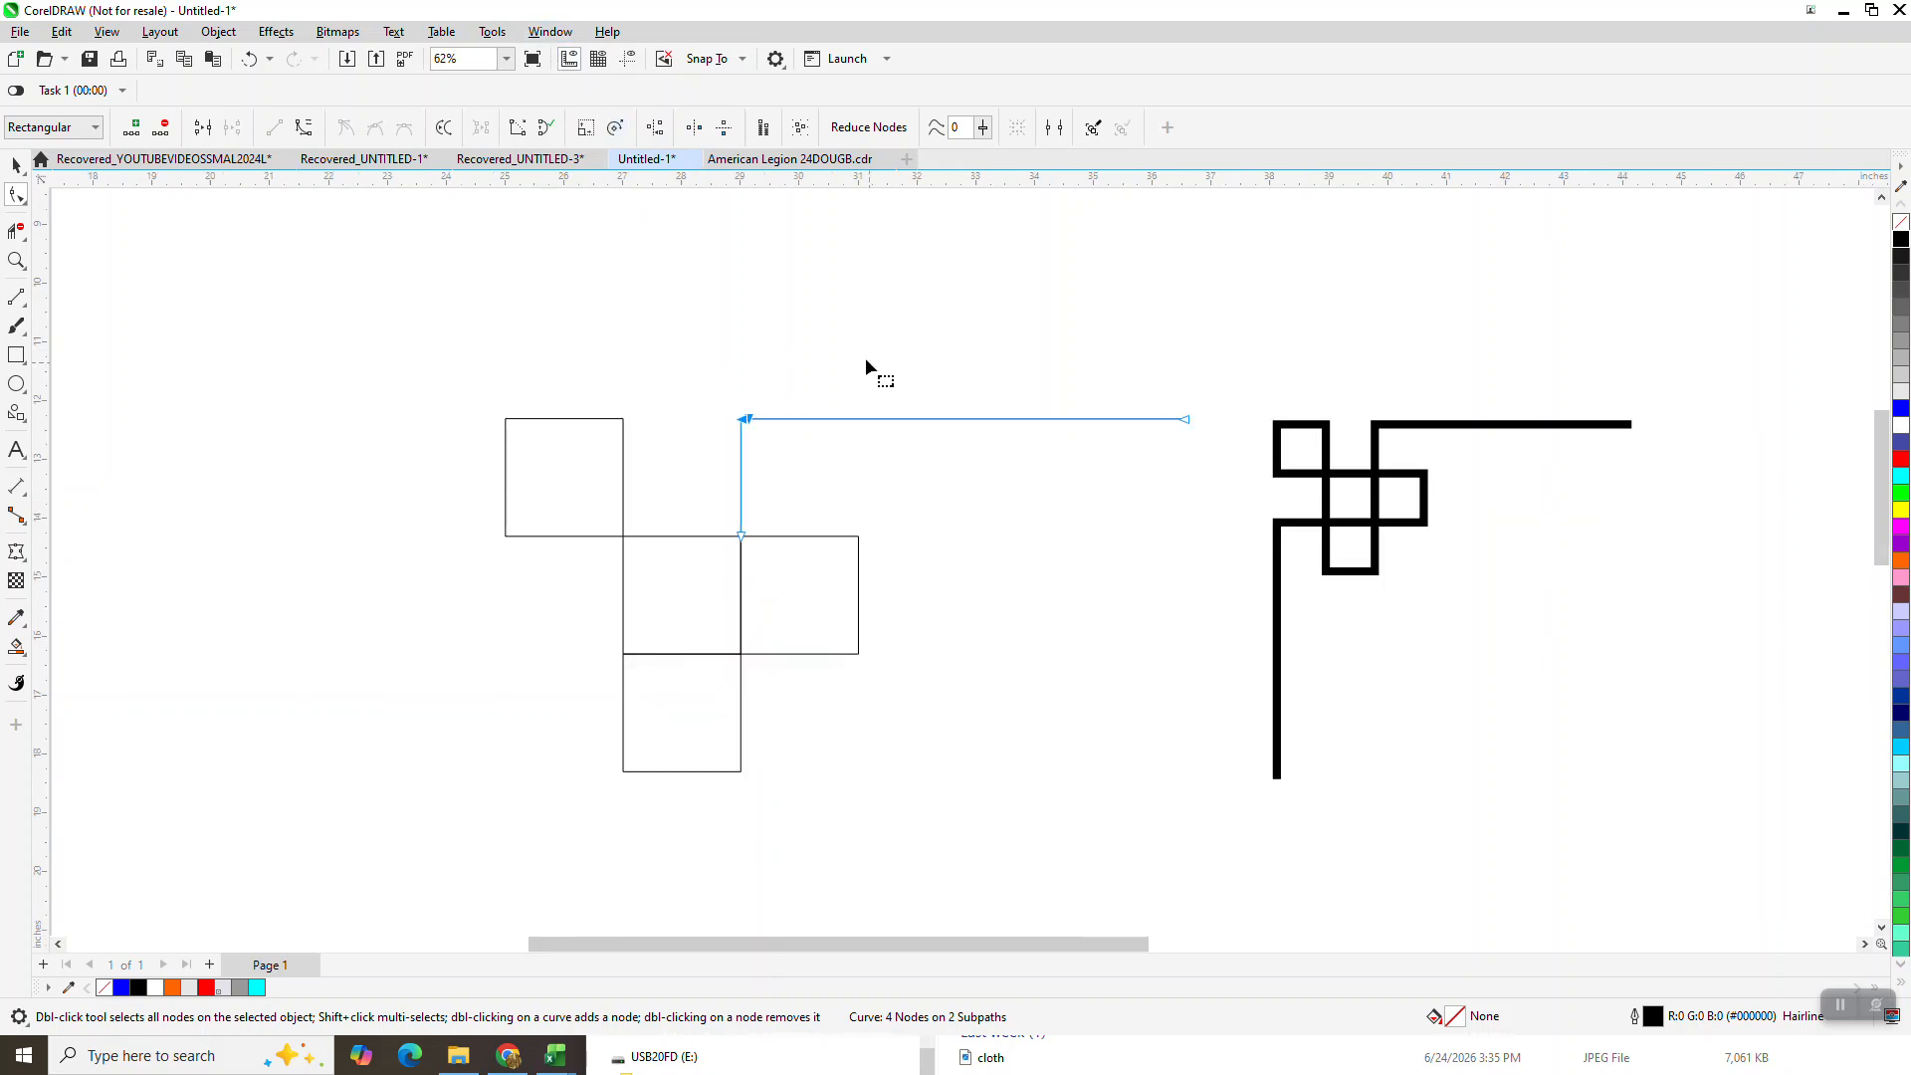
pyautogui.scroll(-3, 579, 312)
pyautogui.click(16, 164)
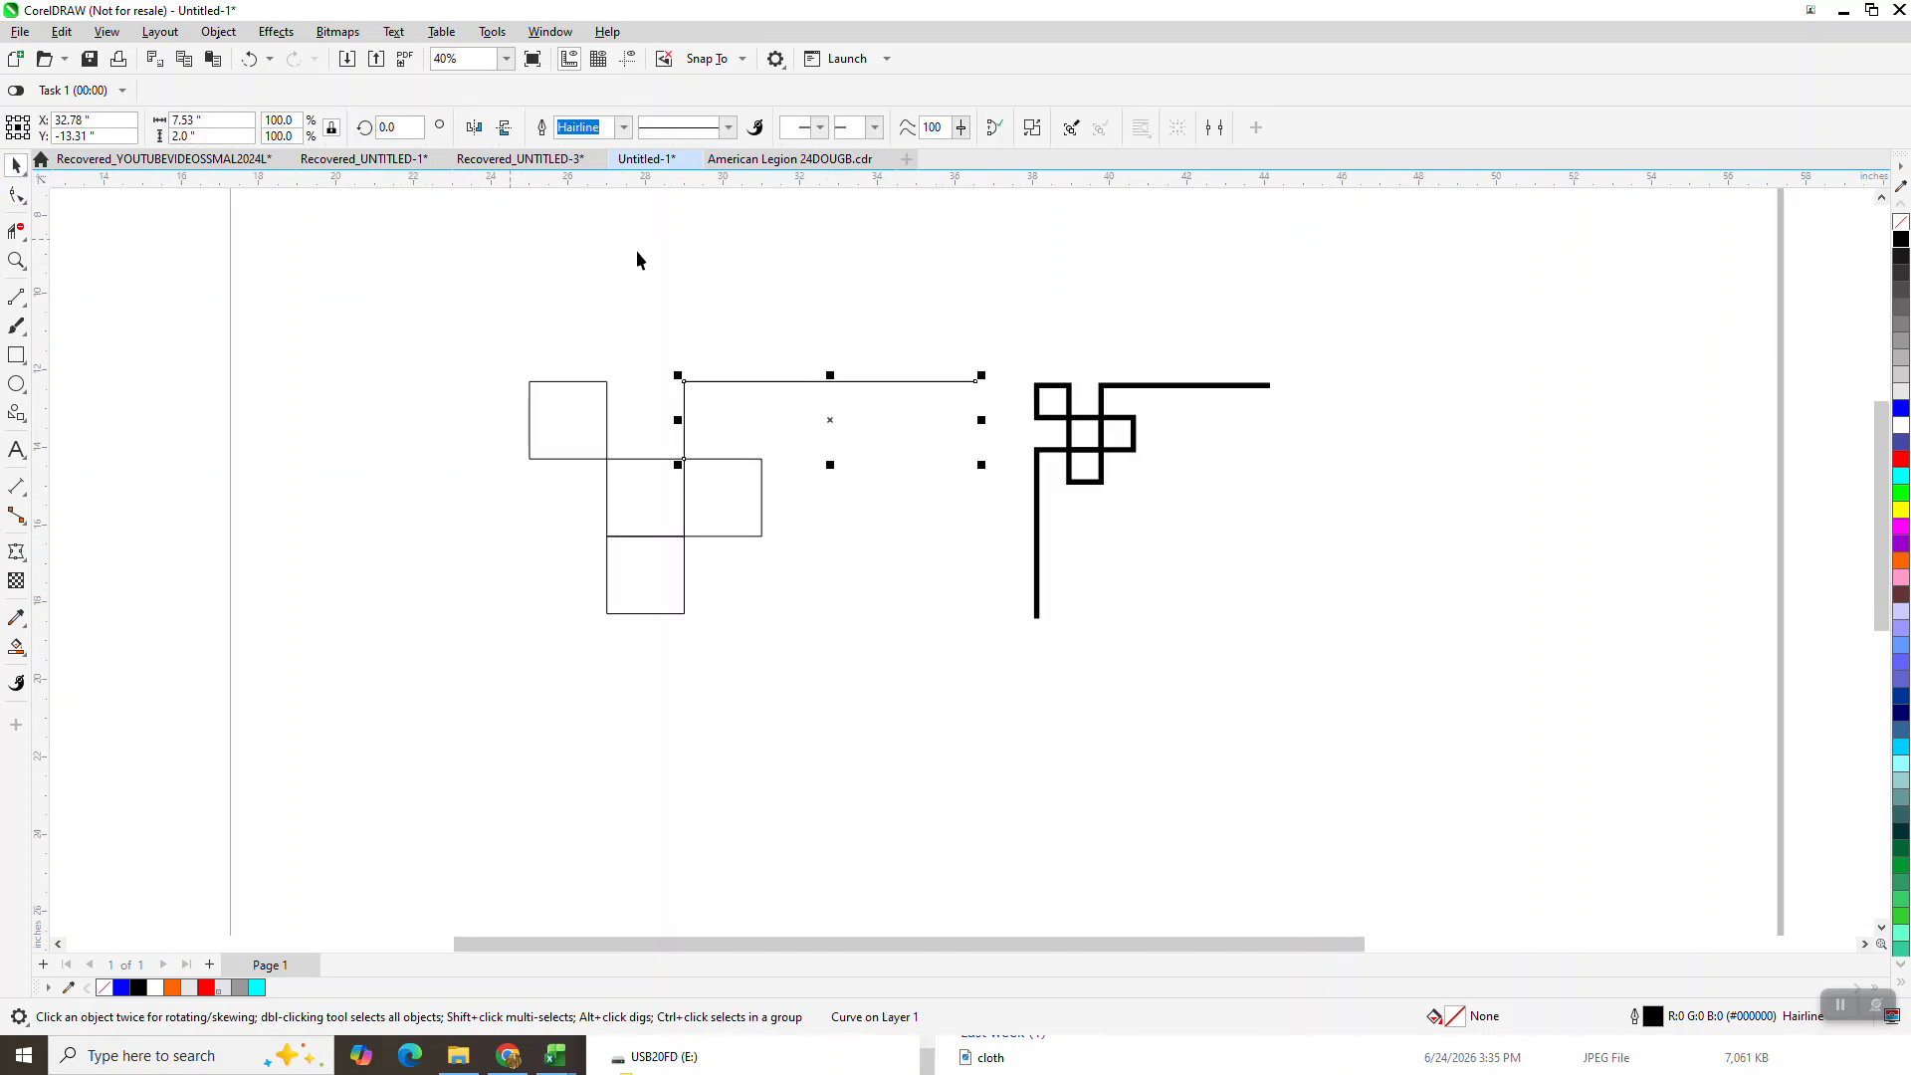
pyautogui.click(502, 127)
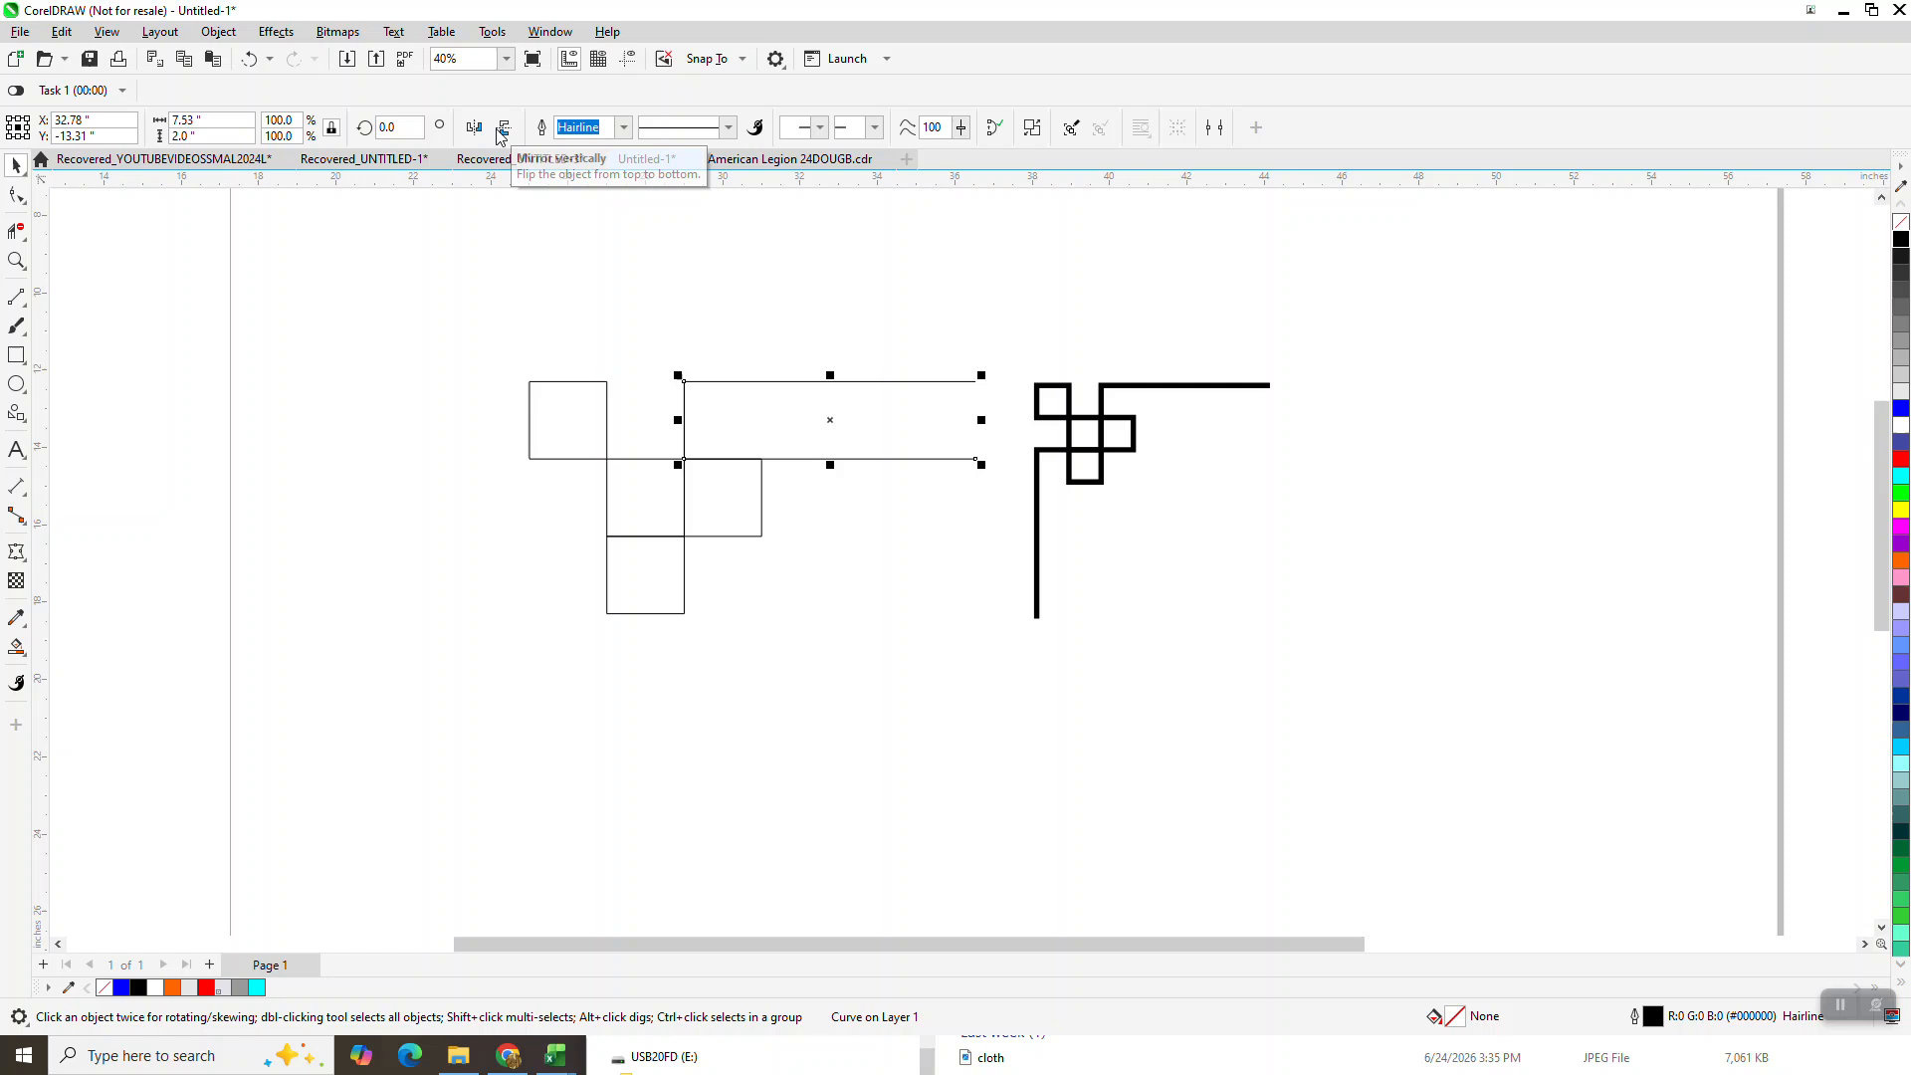
pyautogui.click(474, 128)
pyautogui.moveTo(836, 421); pyautogui.dragTo(851, 606)
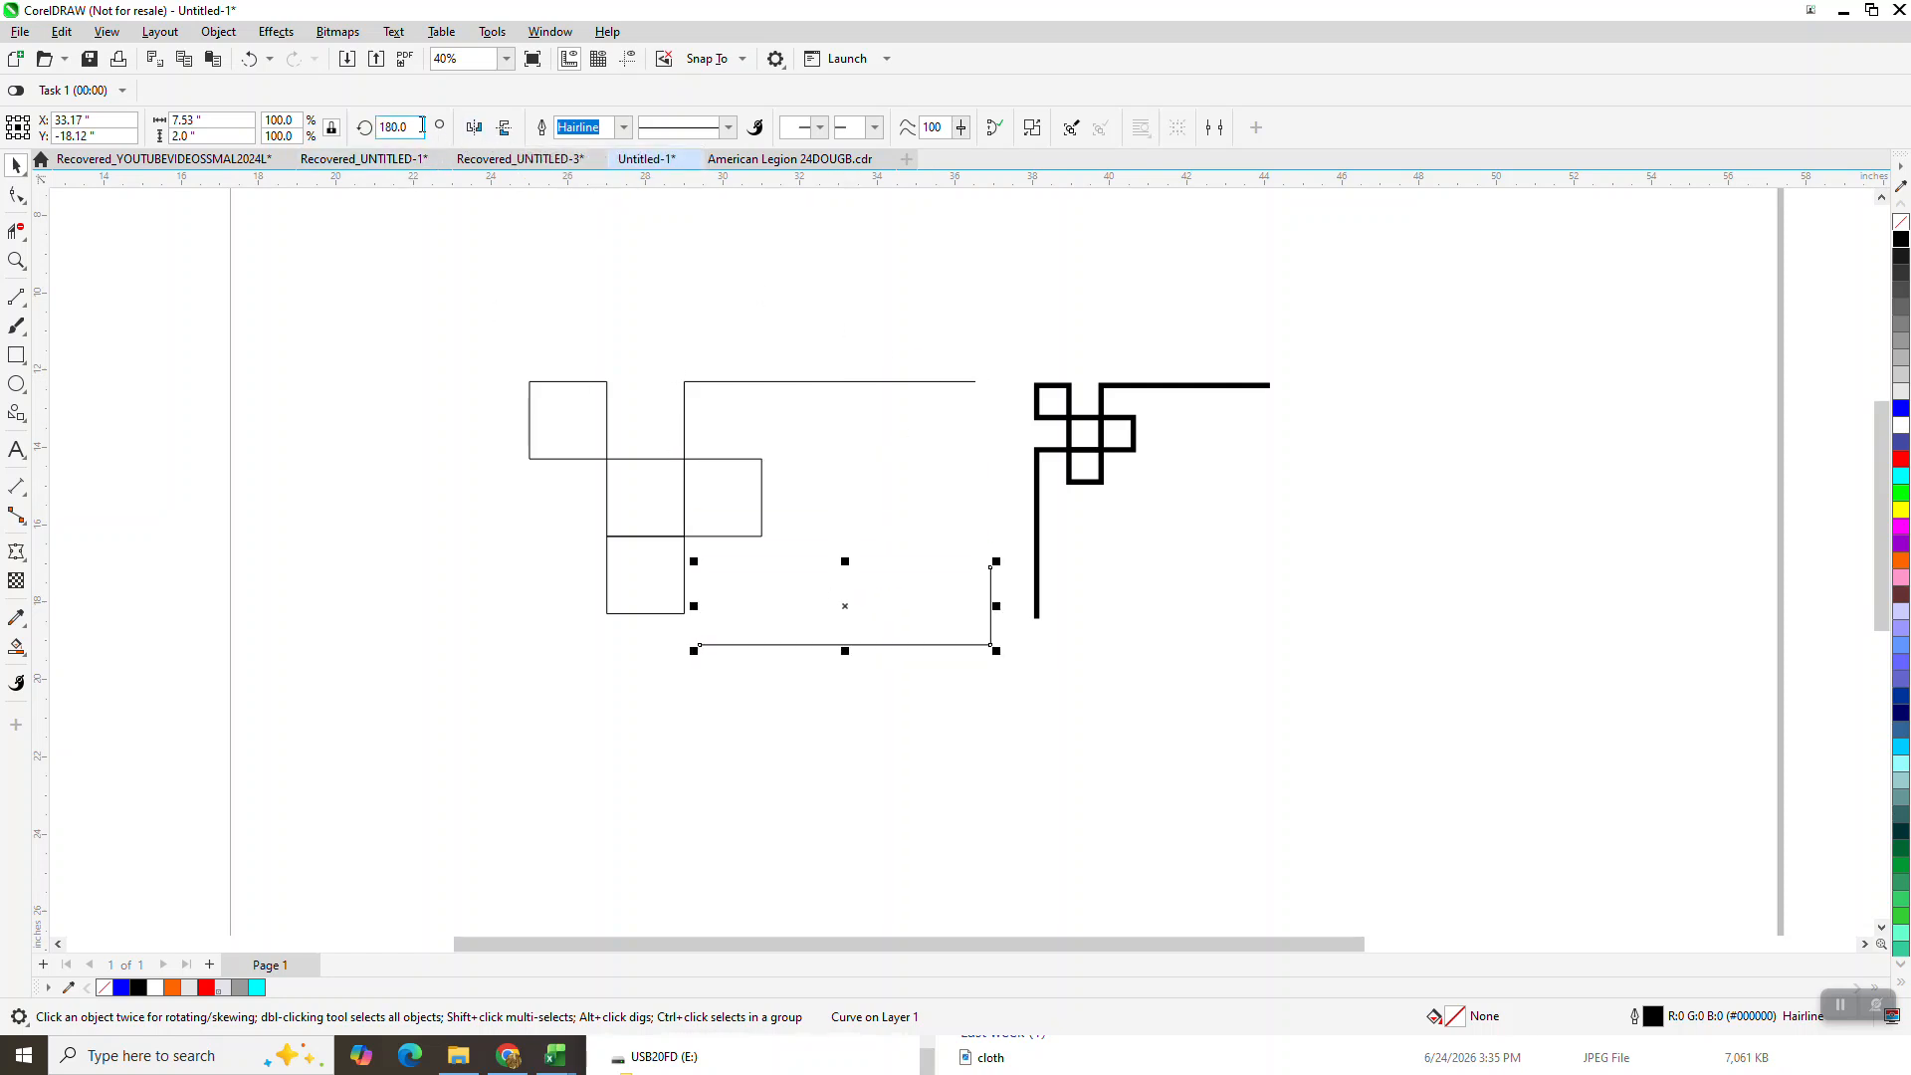
# Set the copy's rotation to 90 degrees, mirror it vertically, and snap its short segment's free end to the central square's lower-left corner.
pyautogui.write('90')
pyautogui.press('Return')
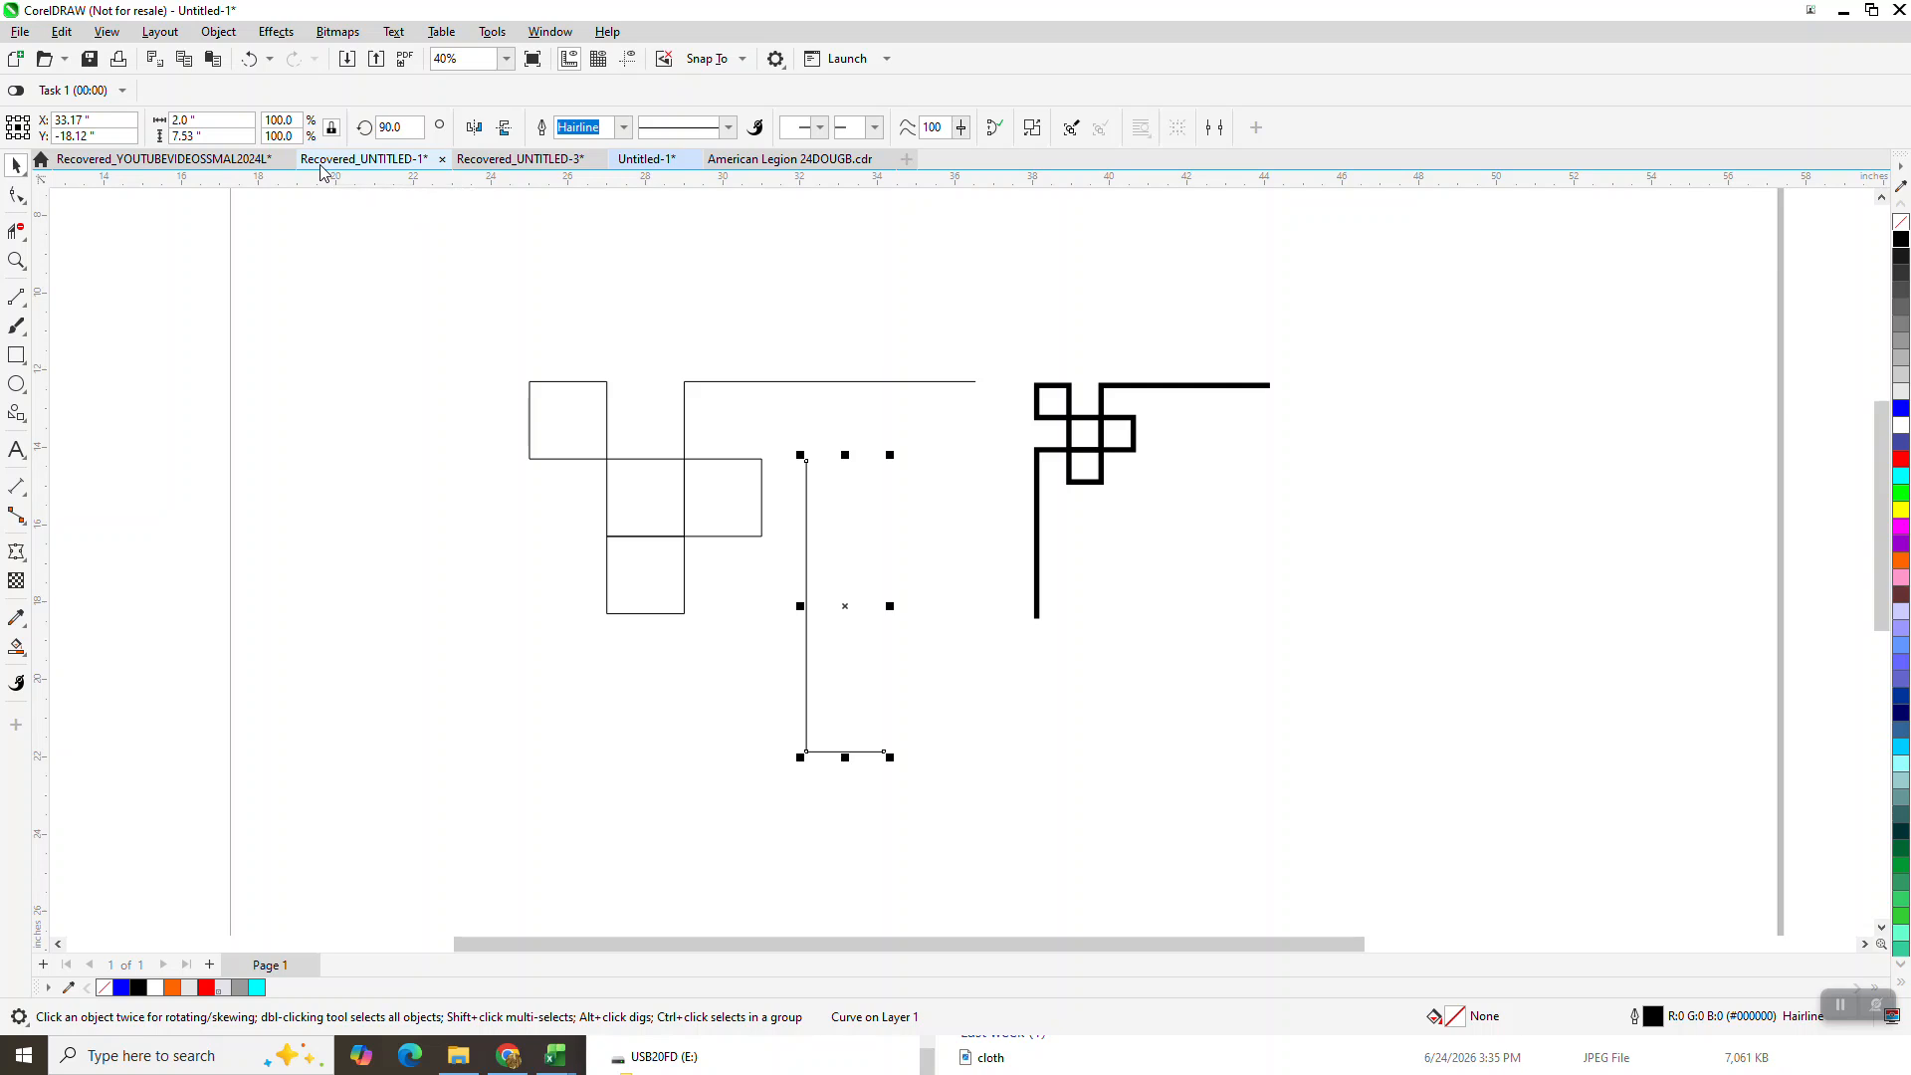
pyautogui.click(504, 127)
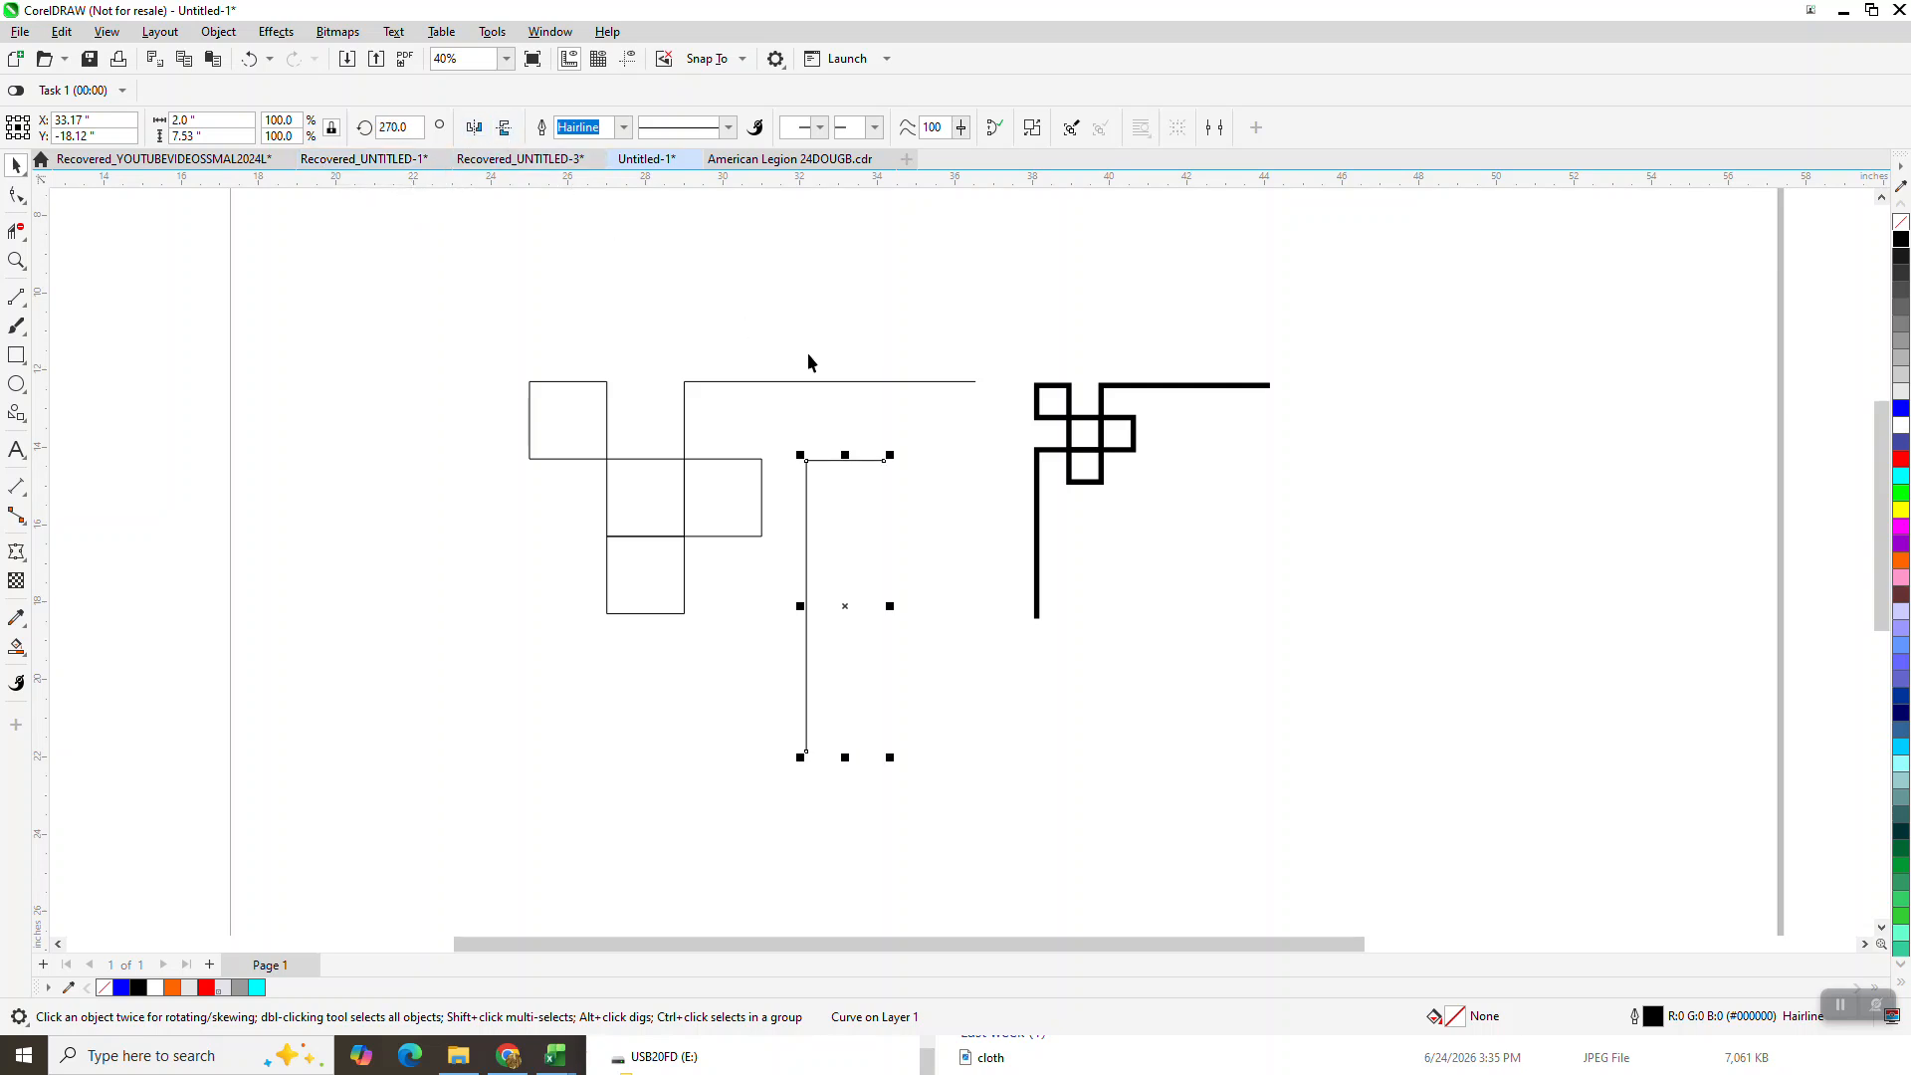
pyautogui.moveTo(889, 463); pyautogui.dragTo(610, 542)
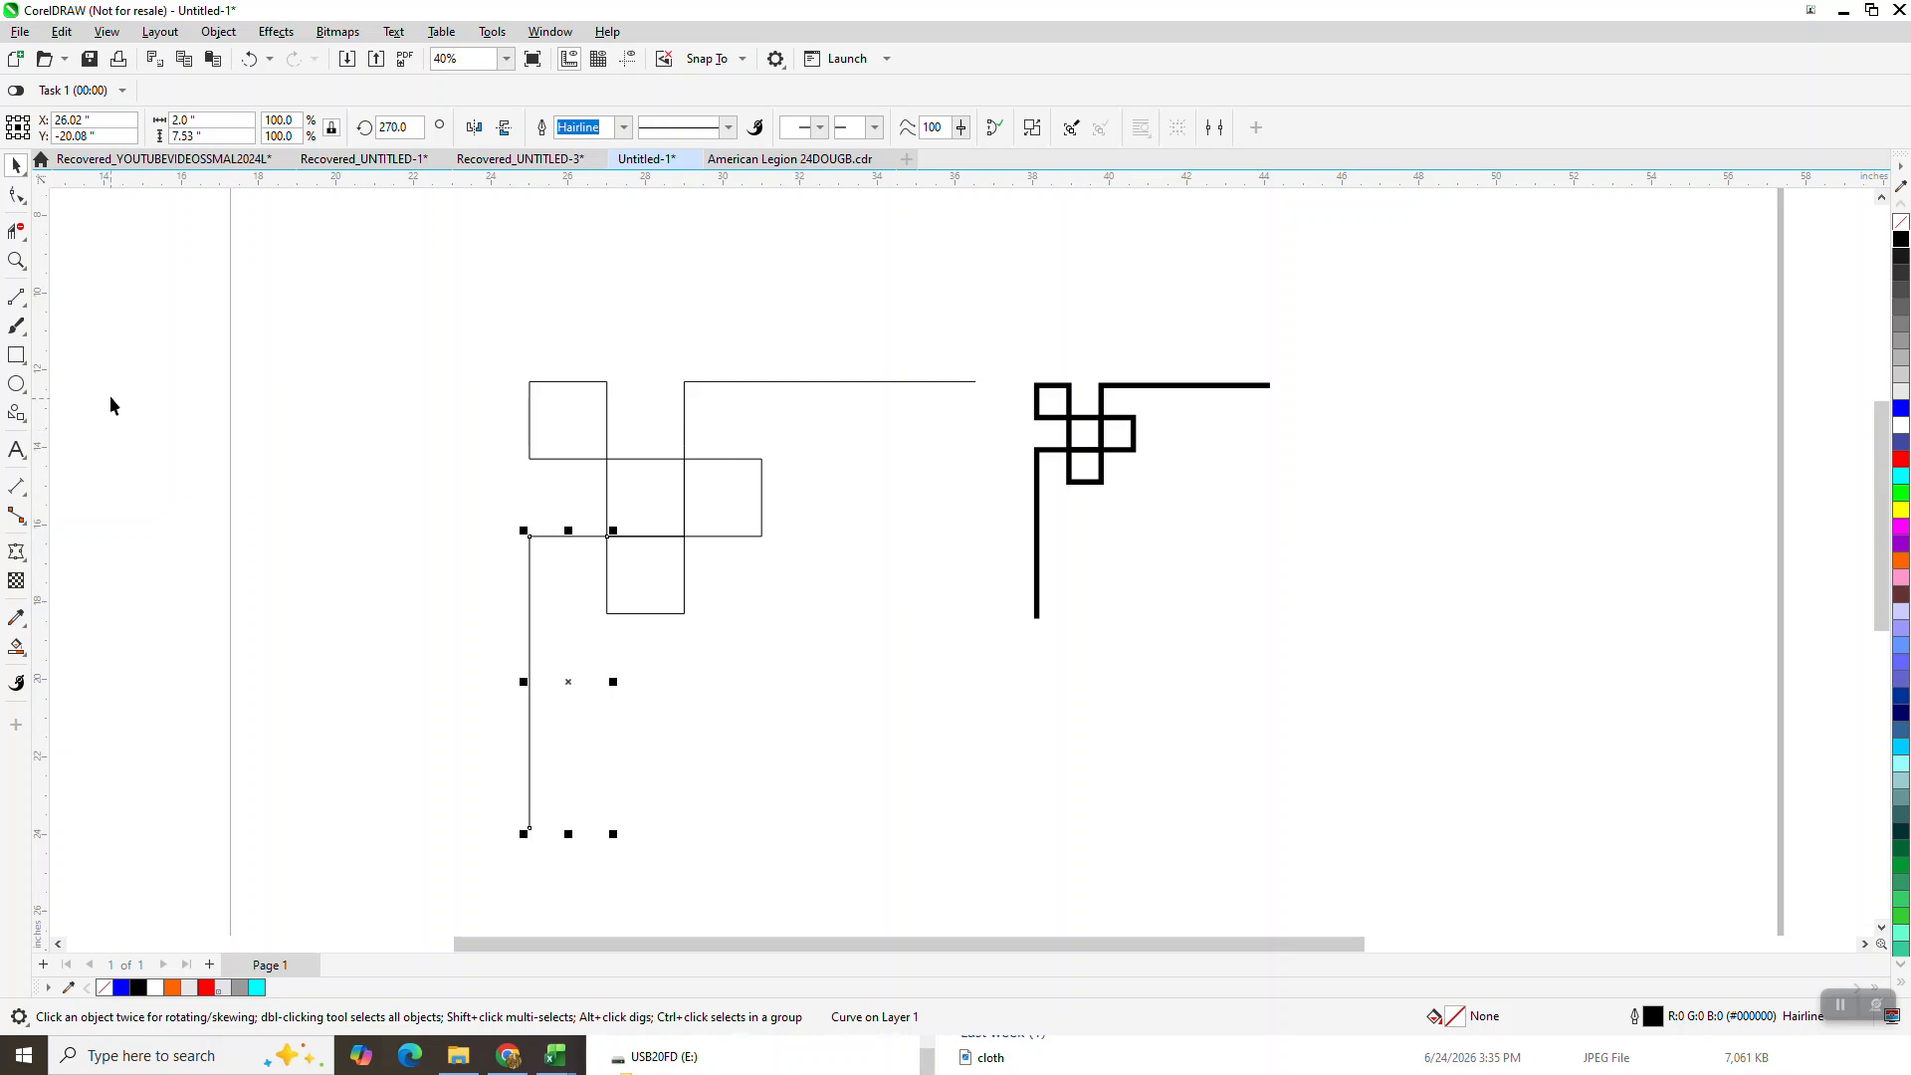
# Try a 36 pt outline on all six pieces, inspect the upper corner joint up close, and undo the outline change.
pyautogui.moveTo(472, 325); pyautogui.dragTo(996, 916)
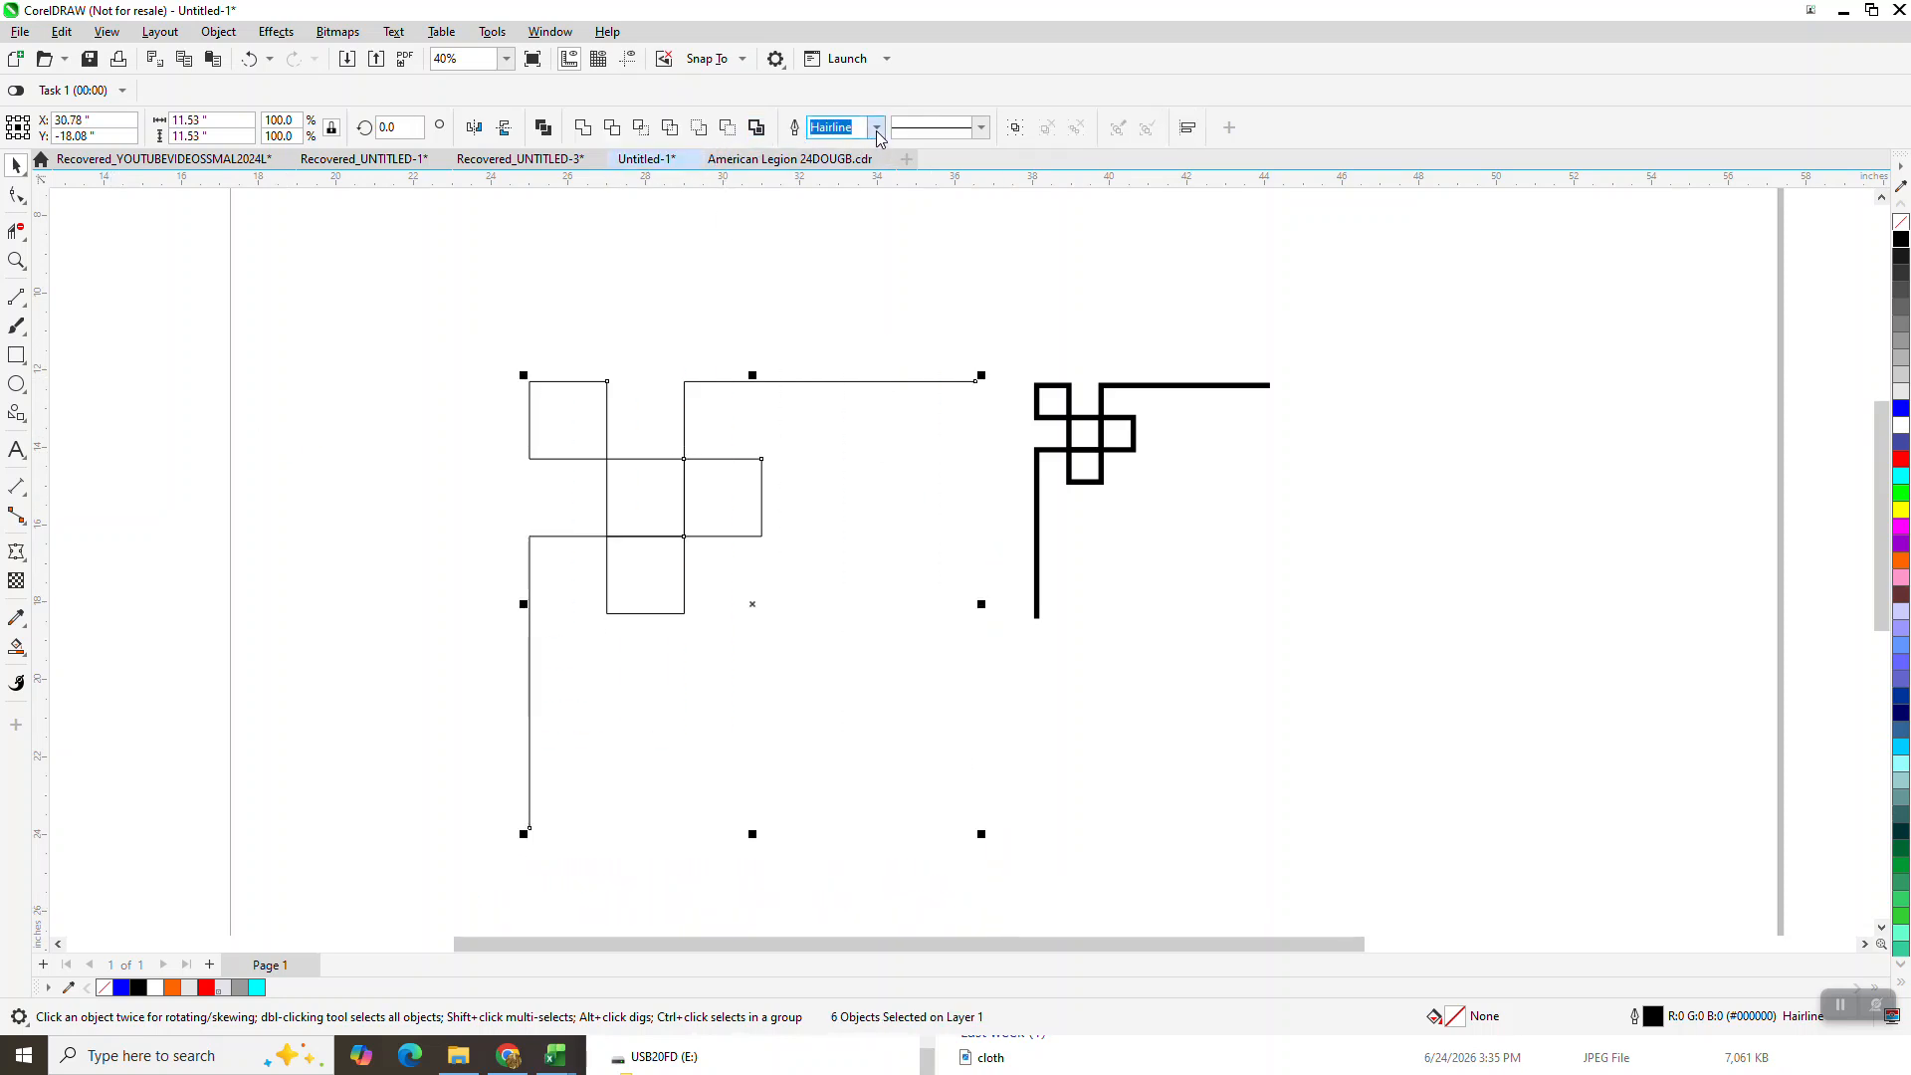
pyautogui.click(875, 127)
pyautogui.click(823, 364)
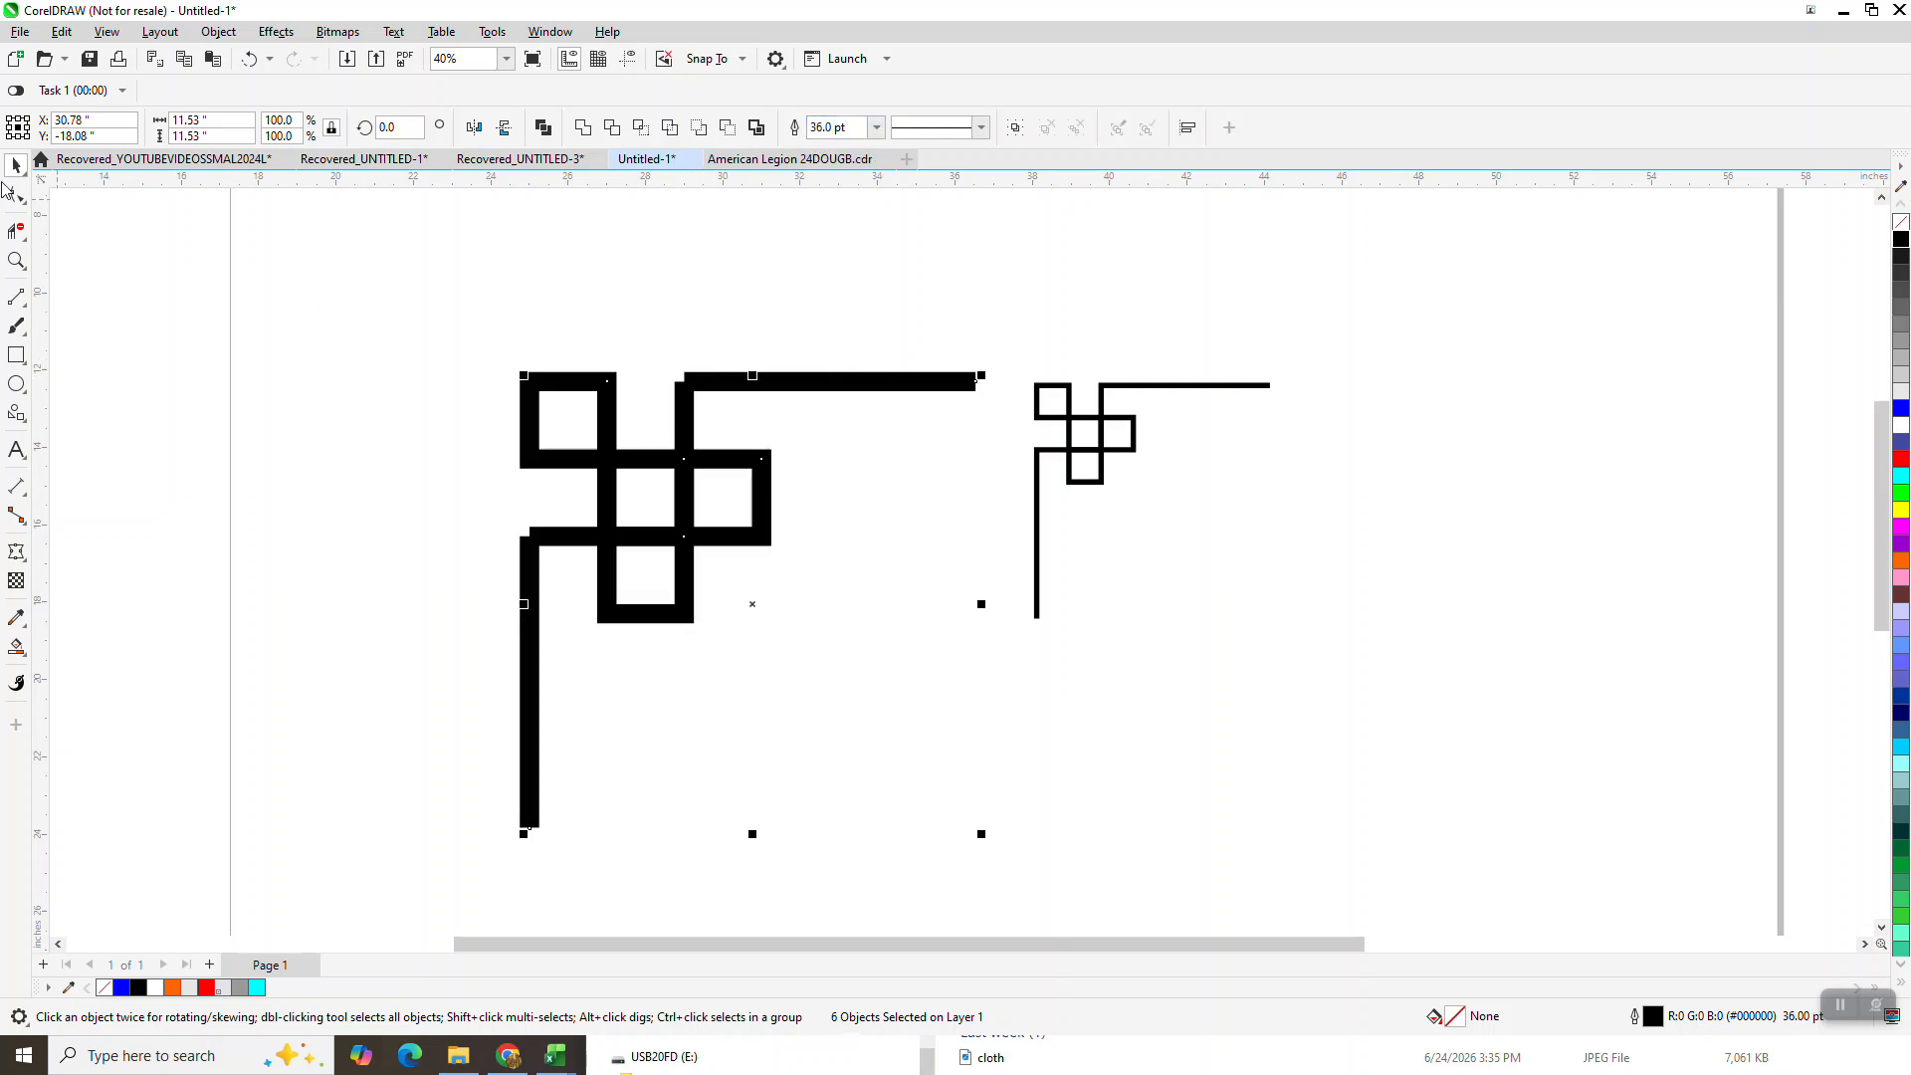
pyautogui.click(16, 261)
pyautogui.moveTo(610, 356); pyautogui.dragTo(785, 463)
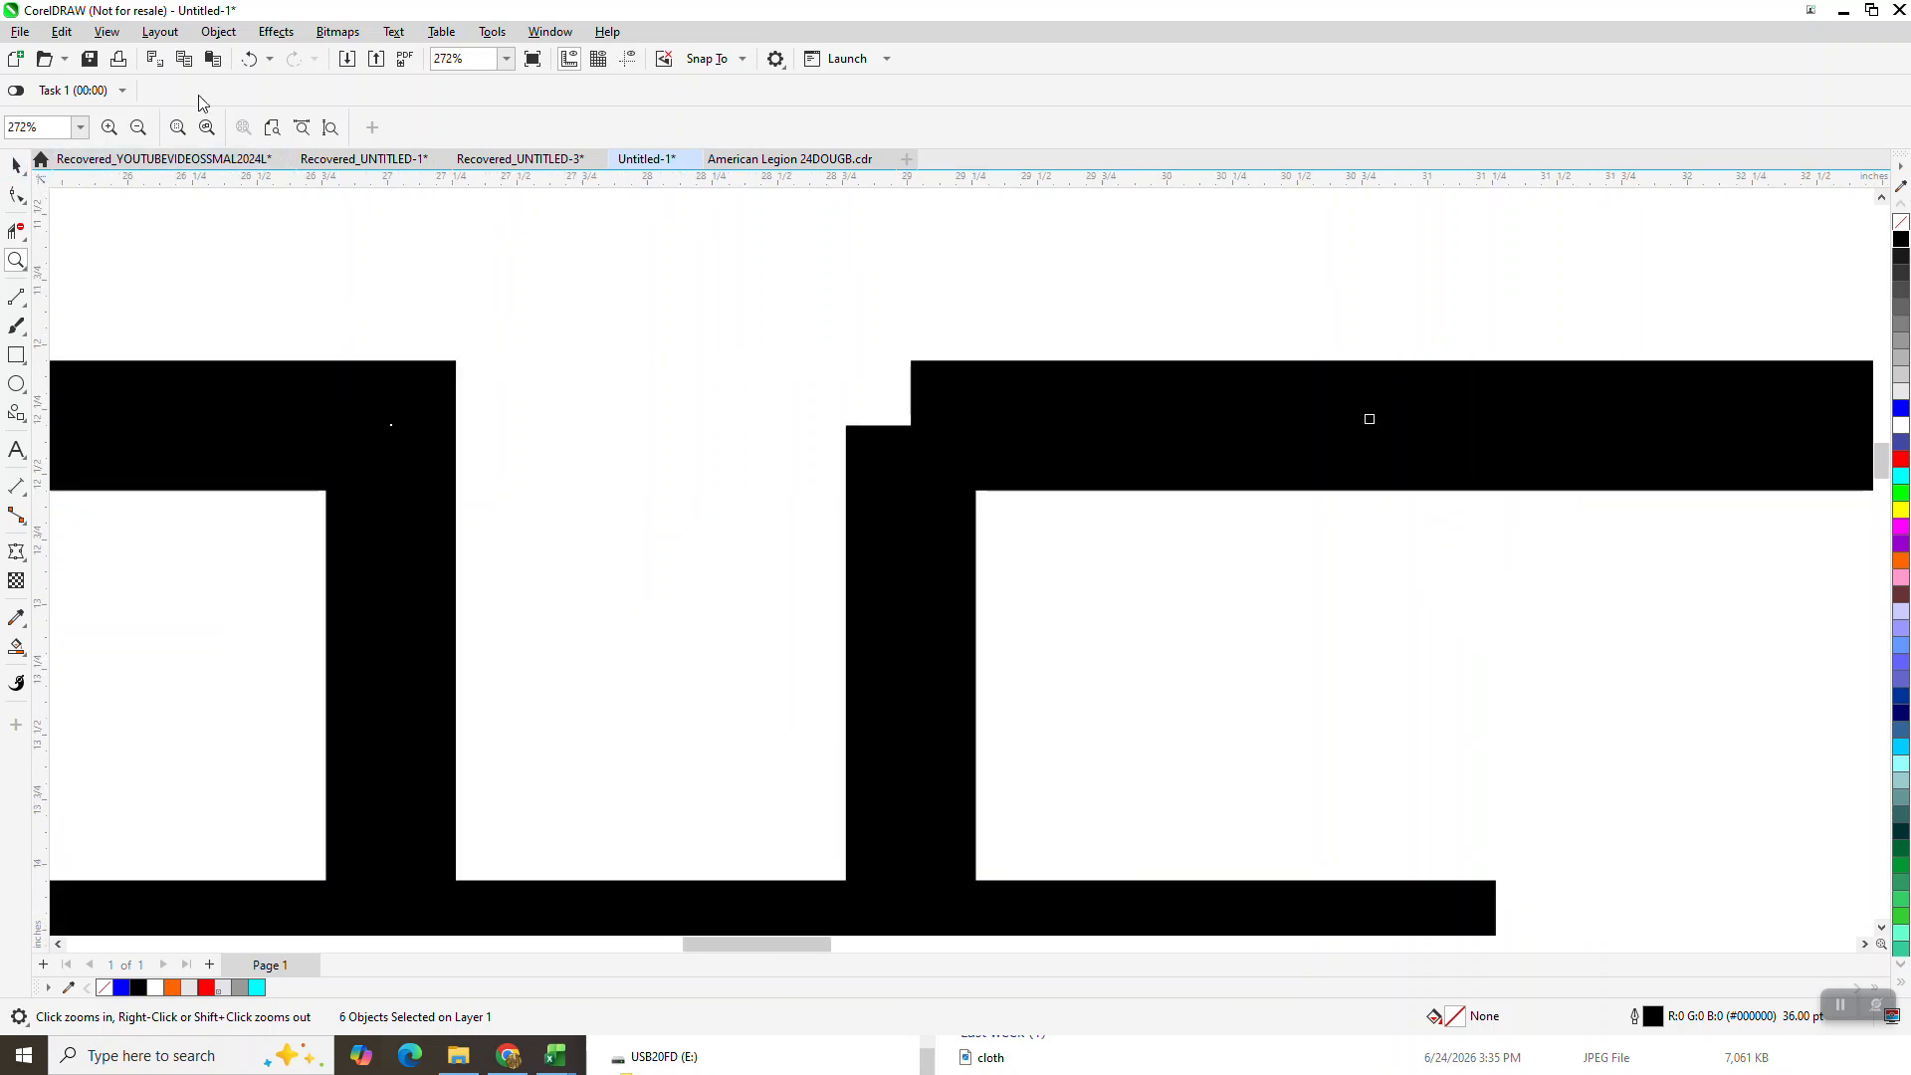
pyautogui.press('space')
pyautogui.click(250, 59)
# Join the broken corner nodes of the upper extended line with Join Curves, using Extend and a 0.1-inch gap tolerance.
pyautogui.click(16, 195)
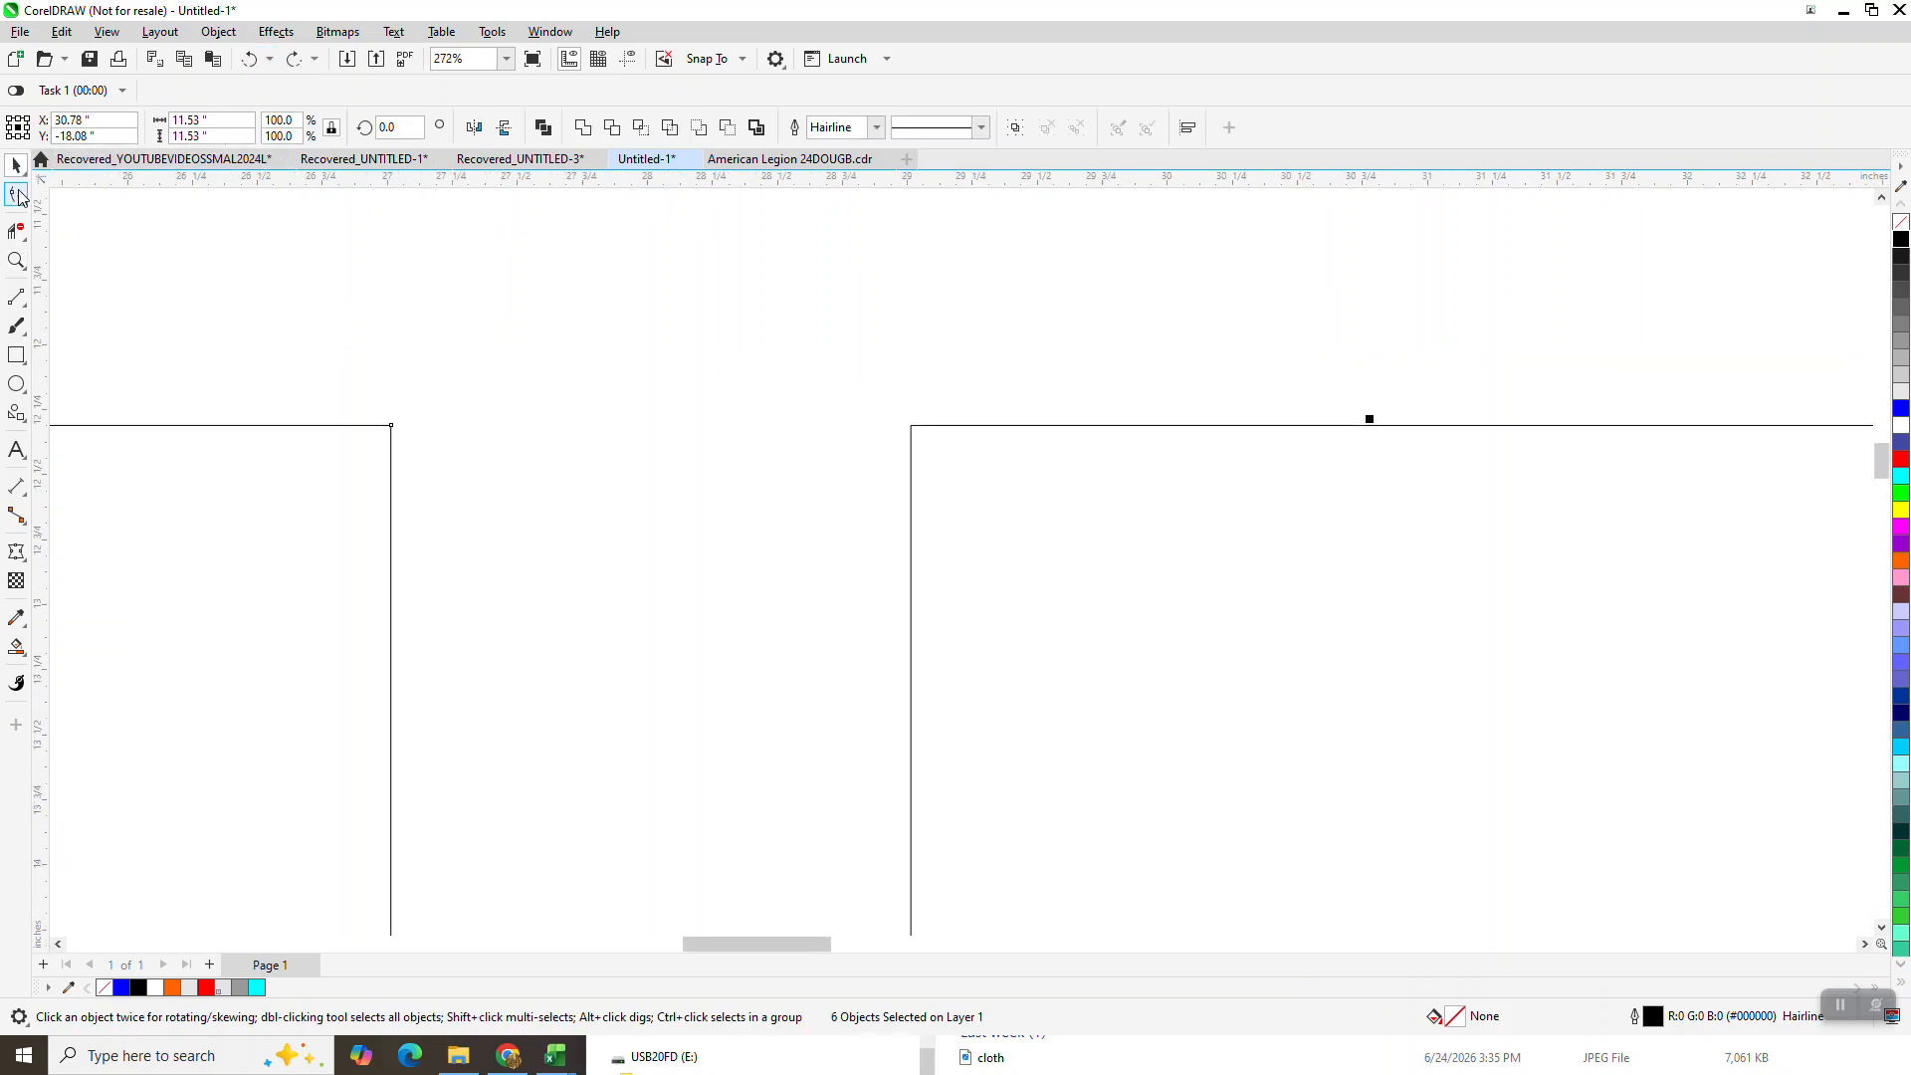
pyautogui.click(925, 434)
pyautogui.moveTo(1017, 555); pyautogui.dragTo(1021, 556)
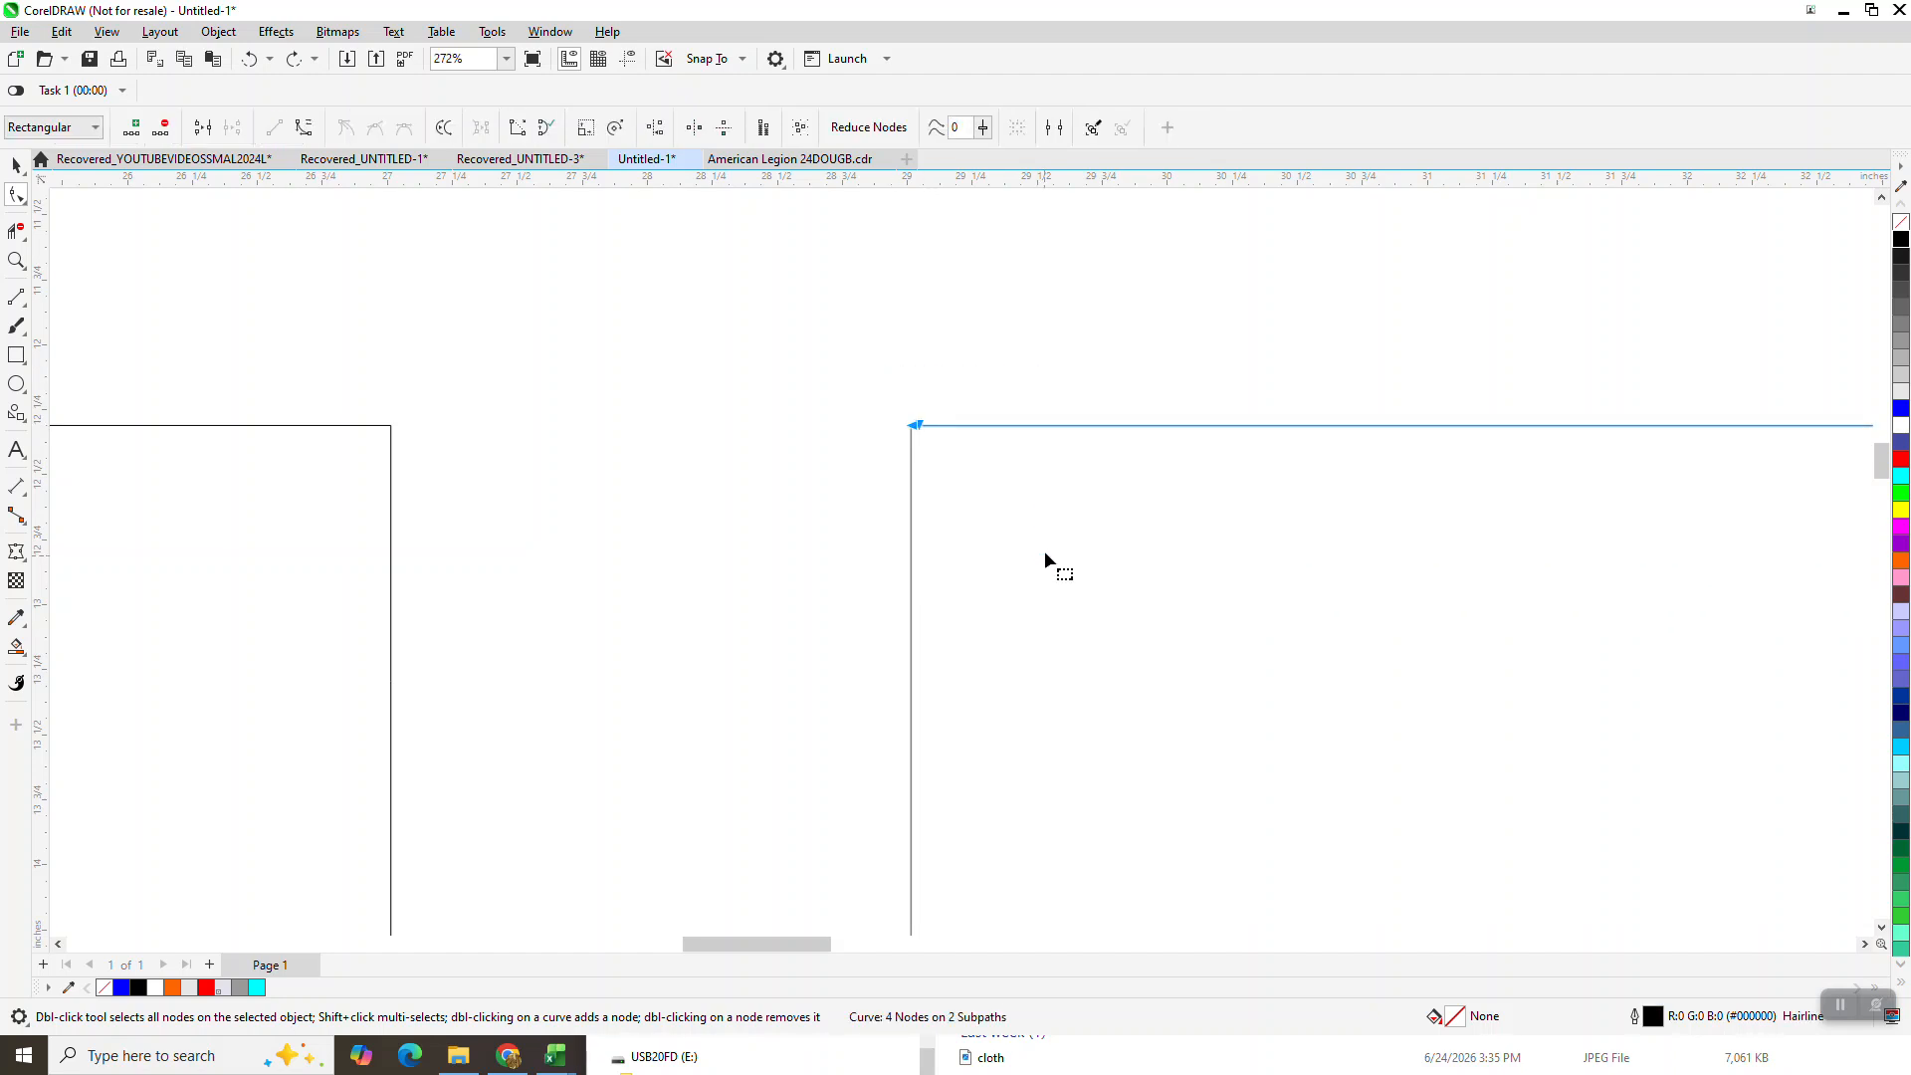
pyautogui.click(550, 32)
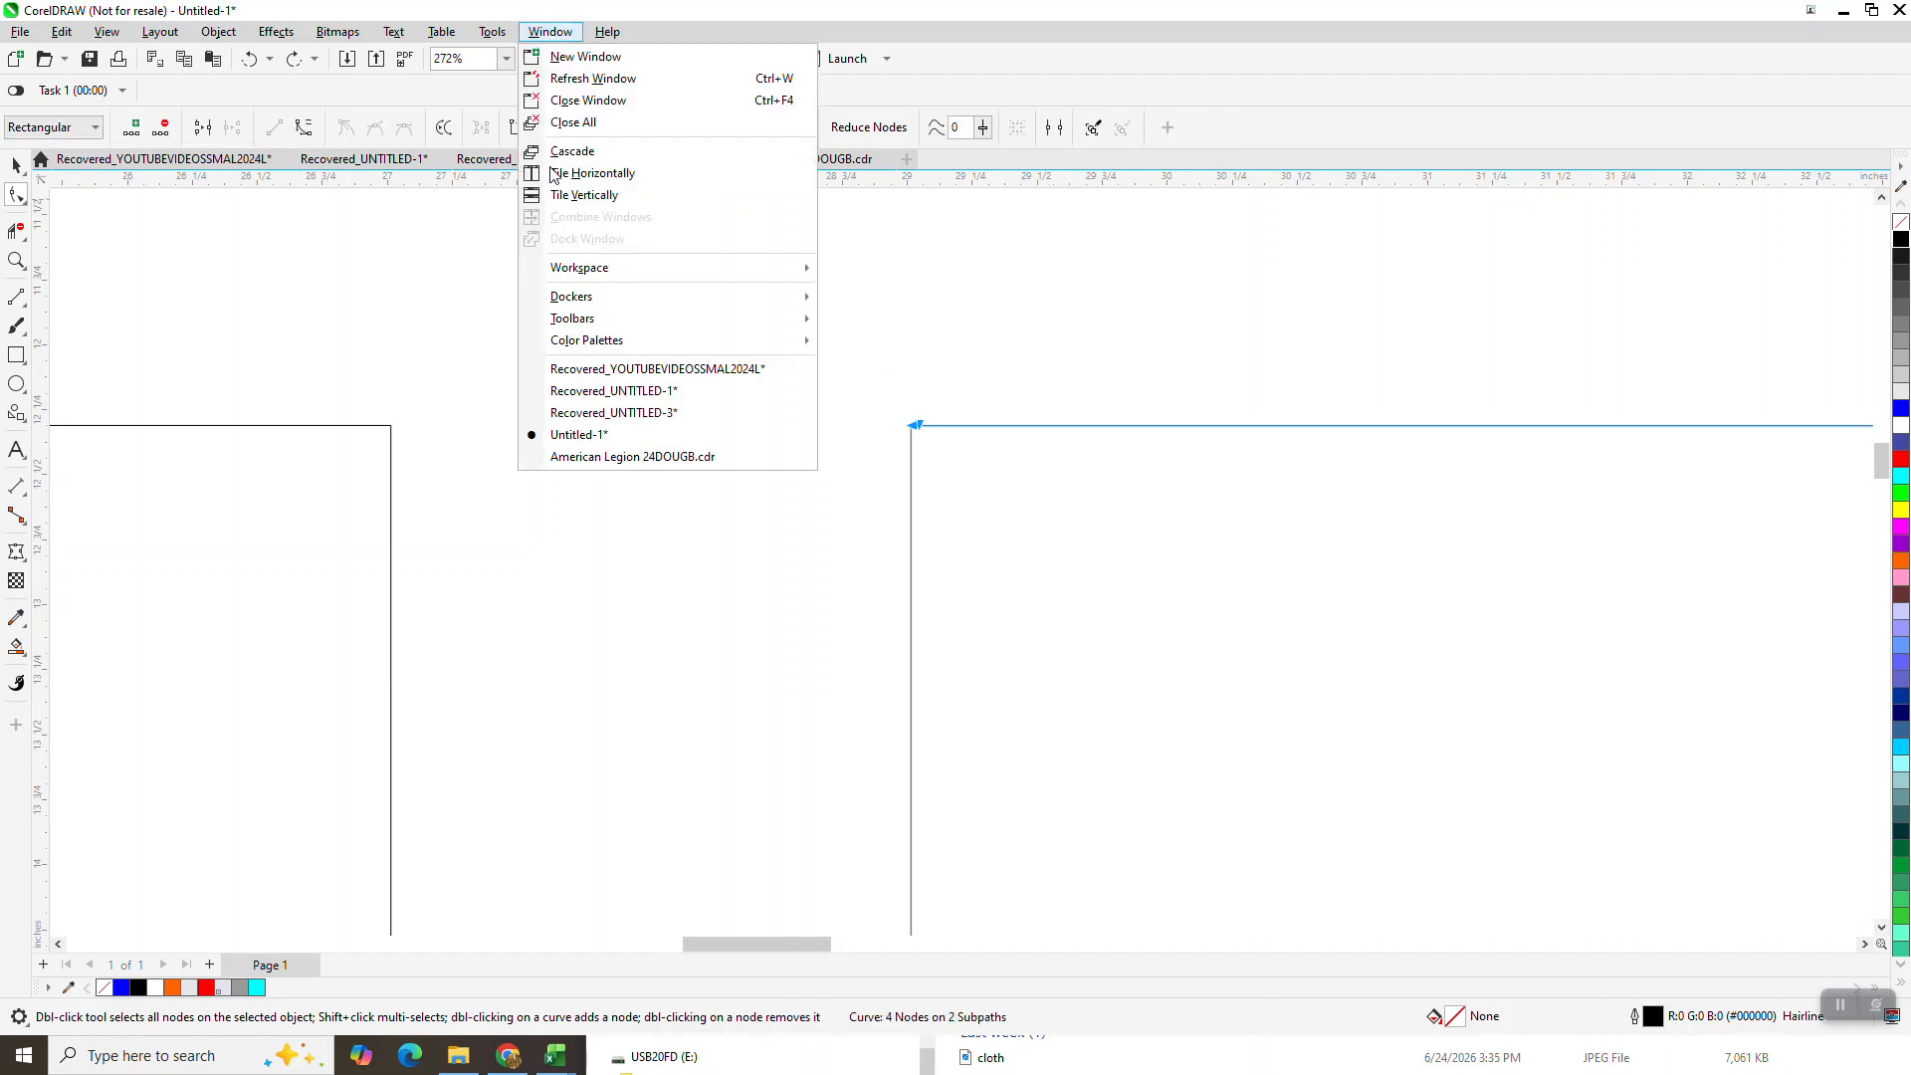
pyautogui.moveTo(549, 297)
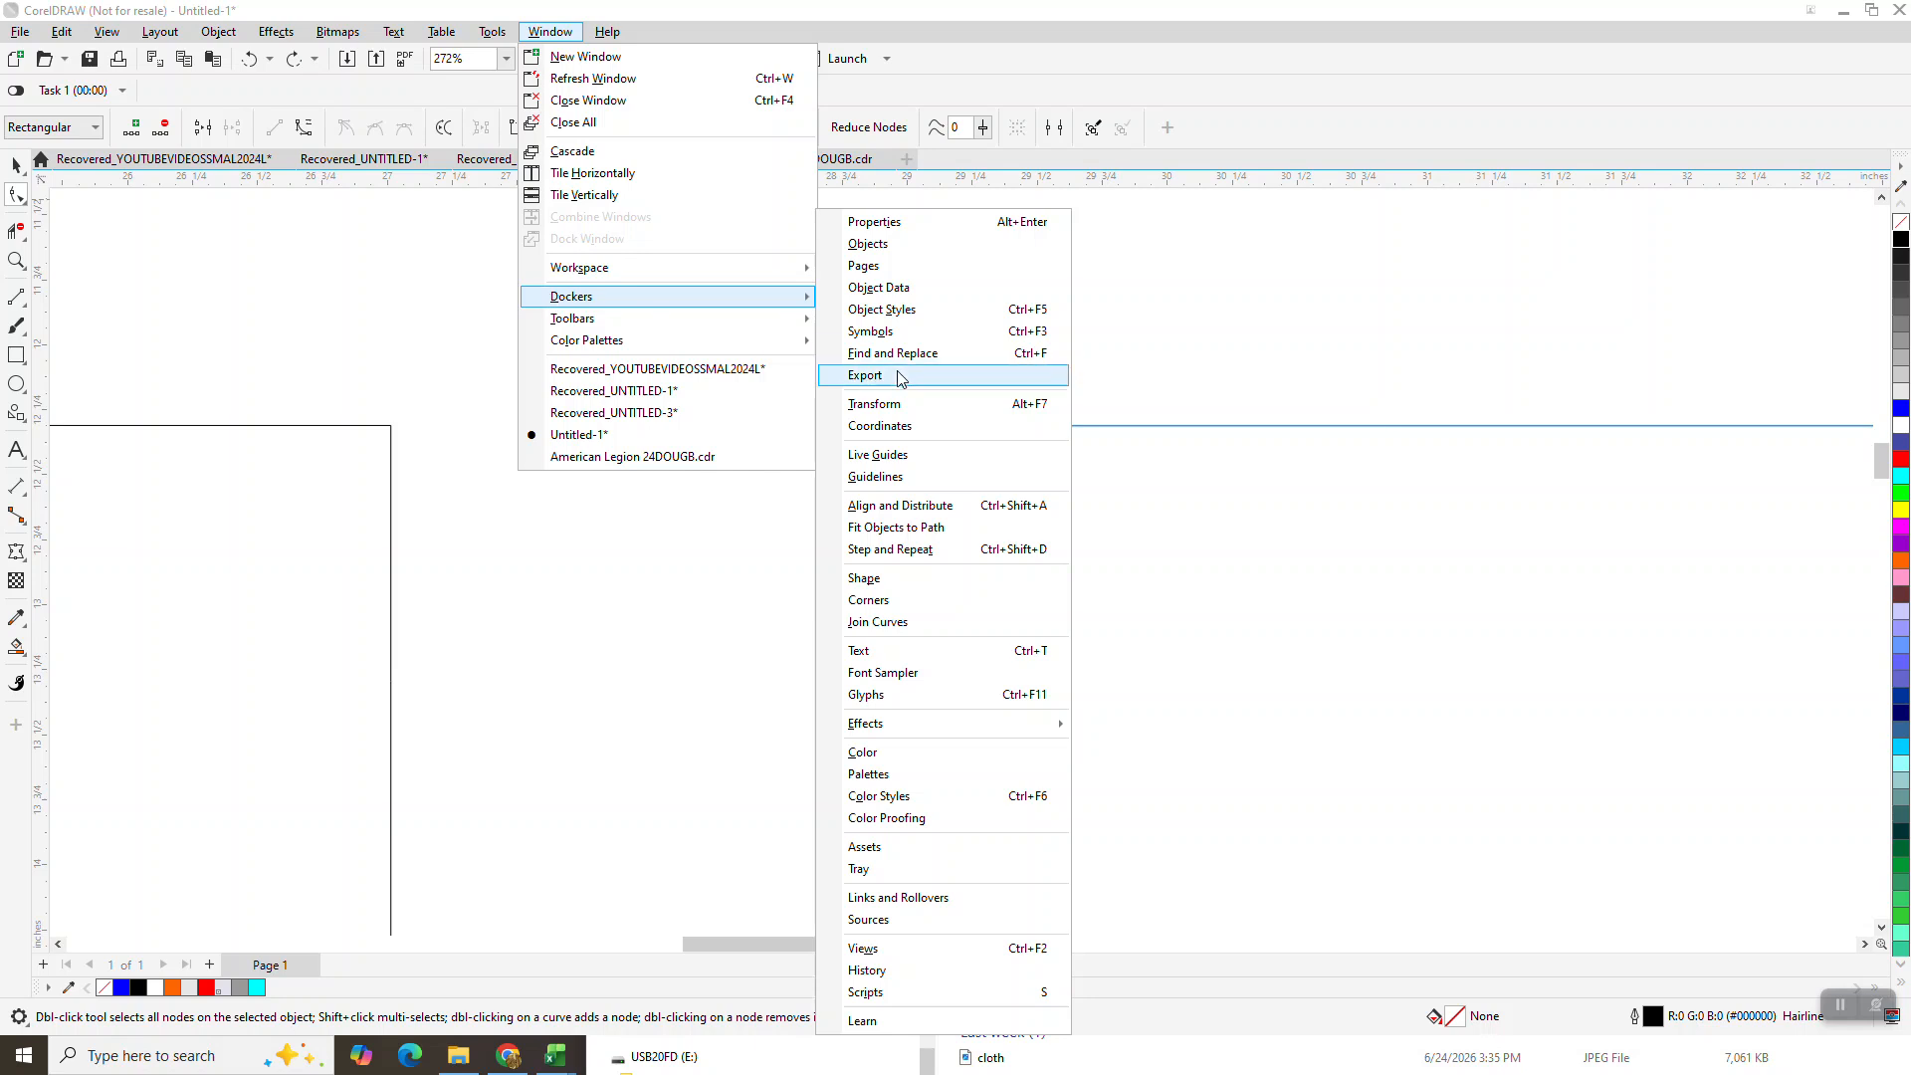
pyautogui.click(897, 624)
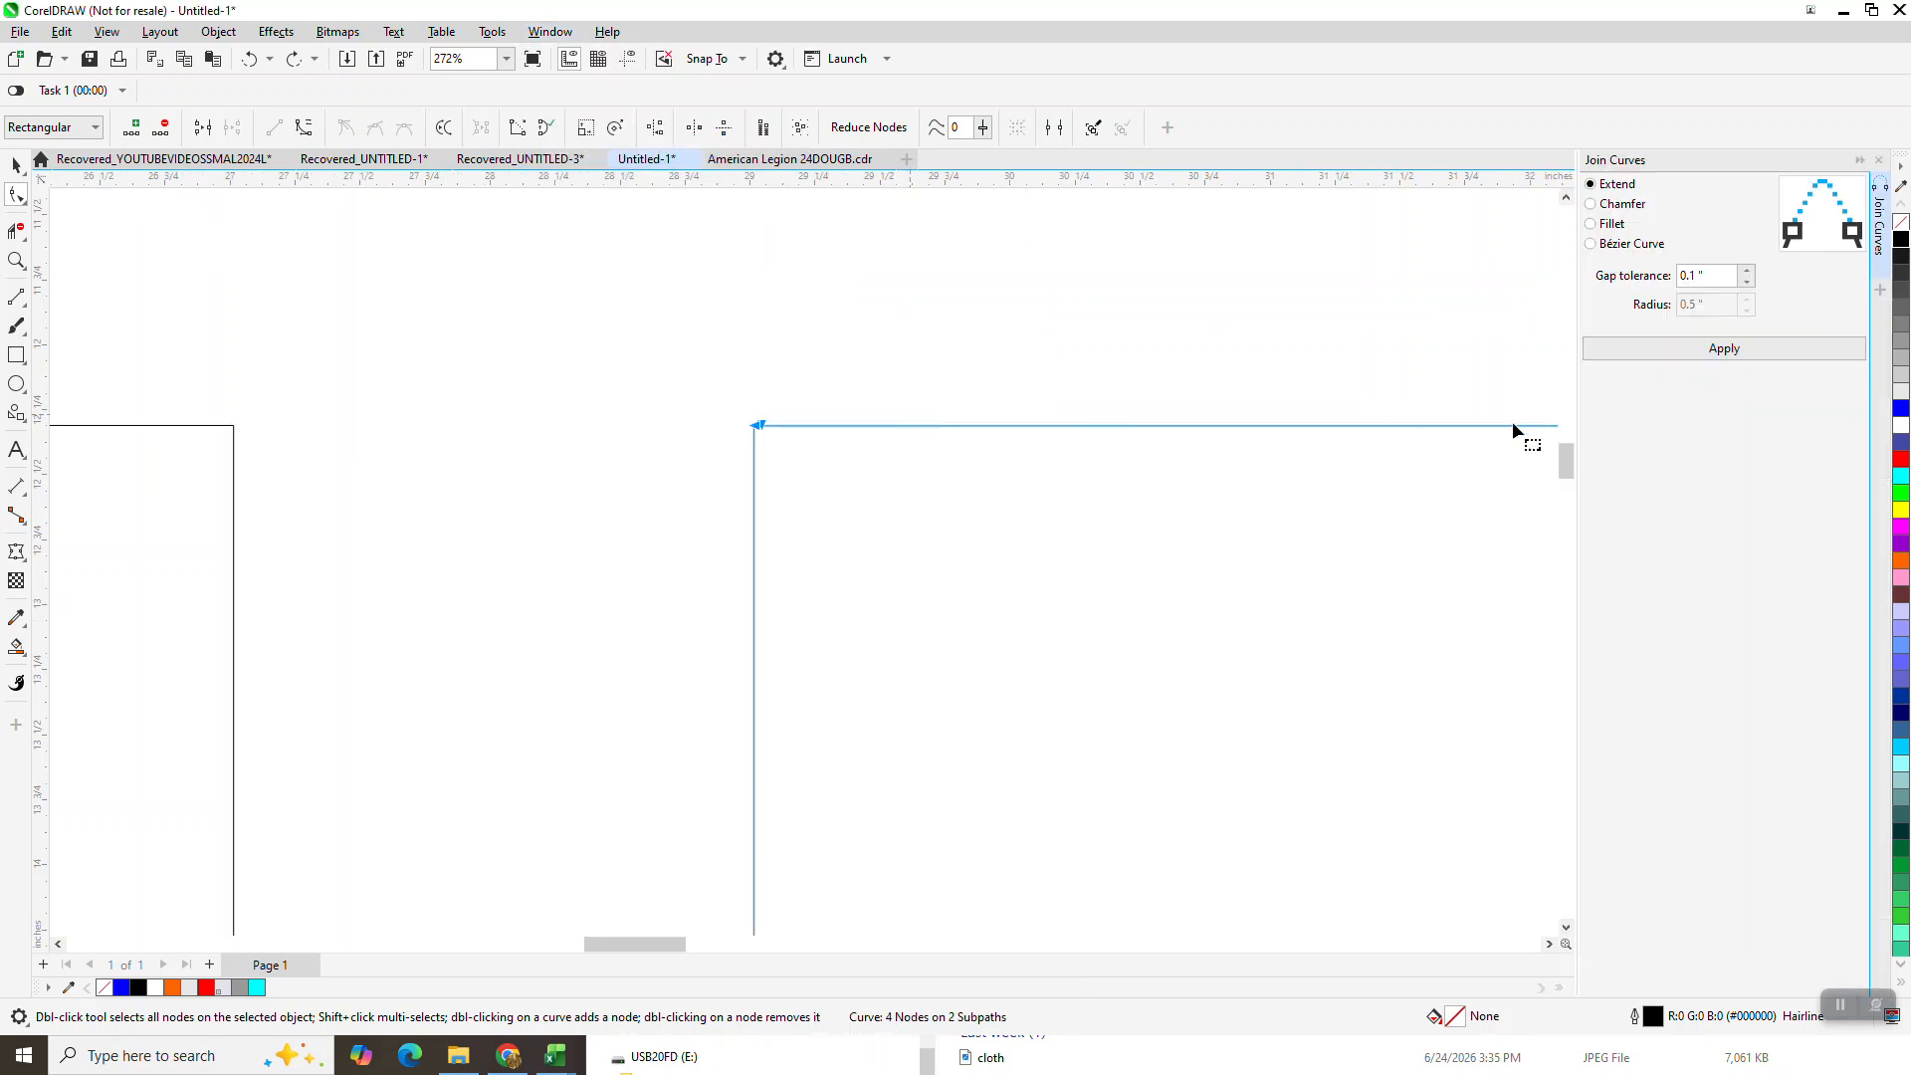
pyautogui.click(1750, 351)
# Join the broken corner nodes of the lower-left extended line with the same Join Curves settings.
pyautogui.scroll(-4, 866, 313)
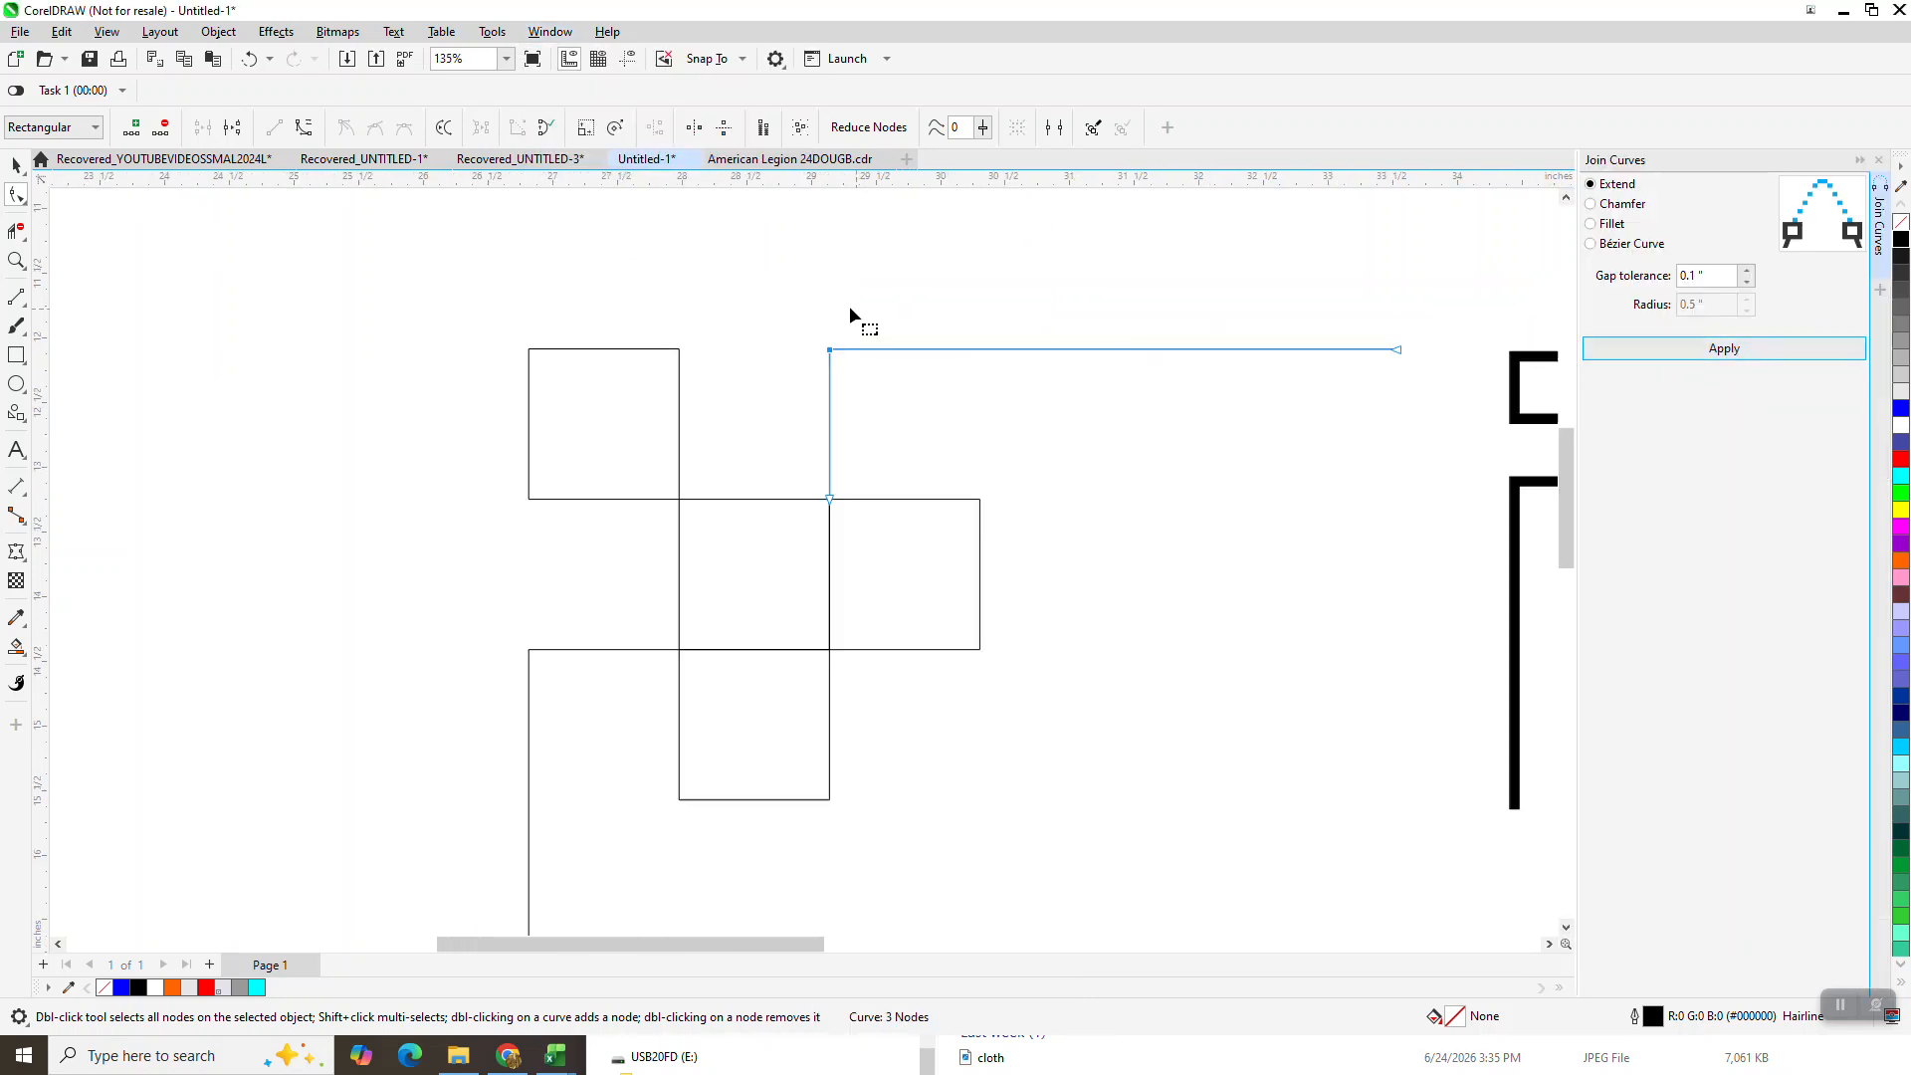
pyautogui.click(621, 604)
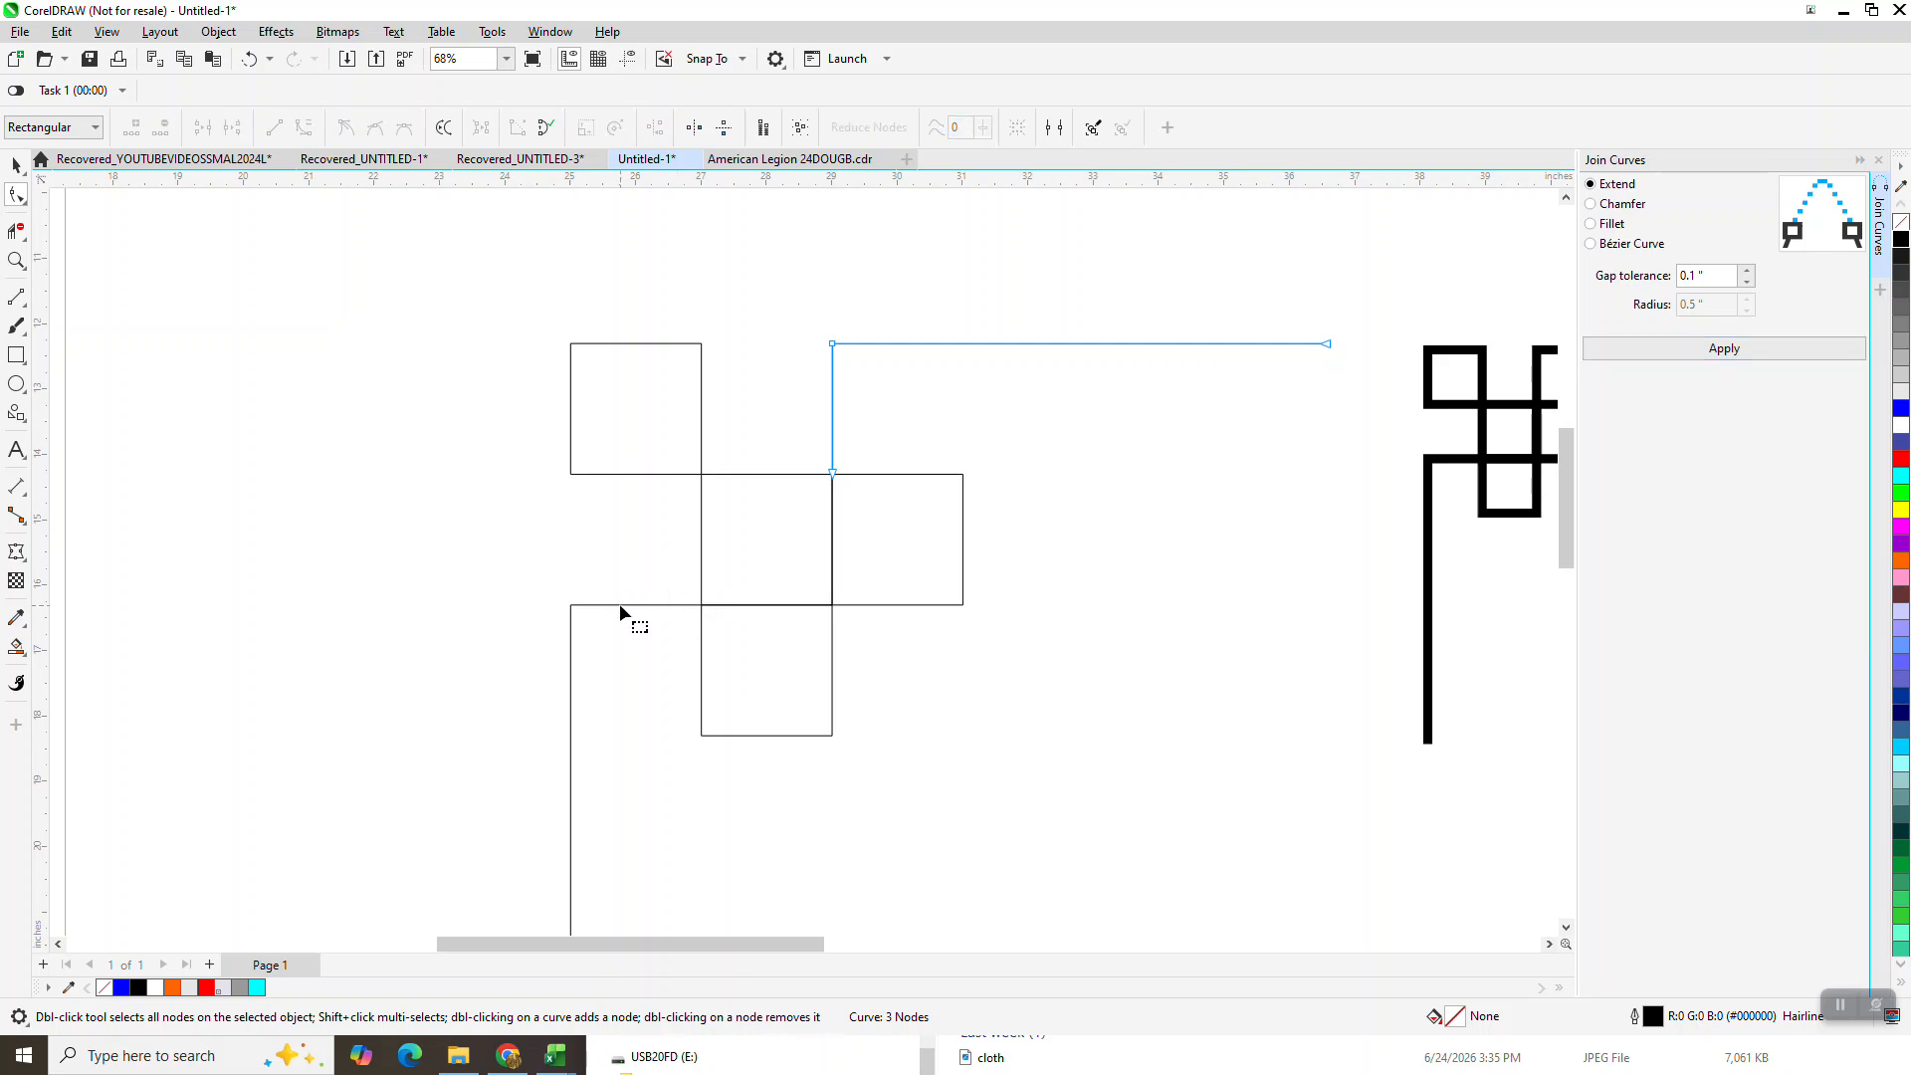
pyautogui.moveTo(609, 635); pyautogui.dragTo(611, 637)
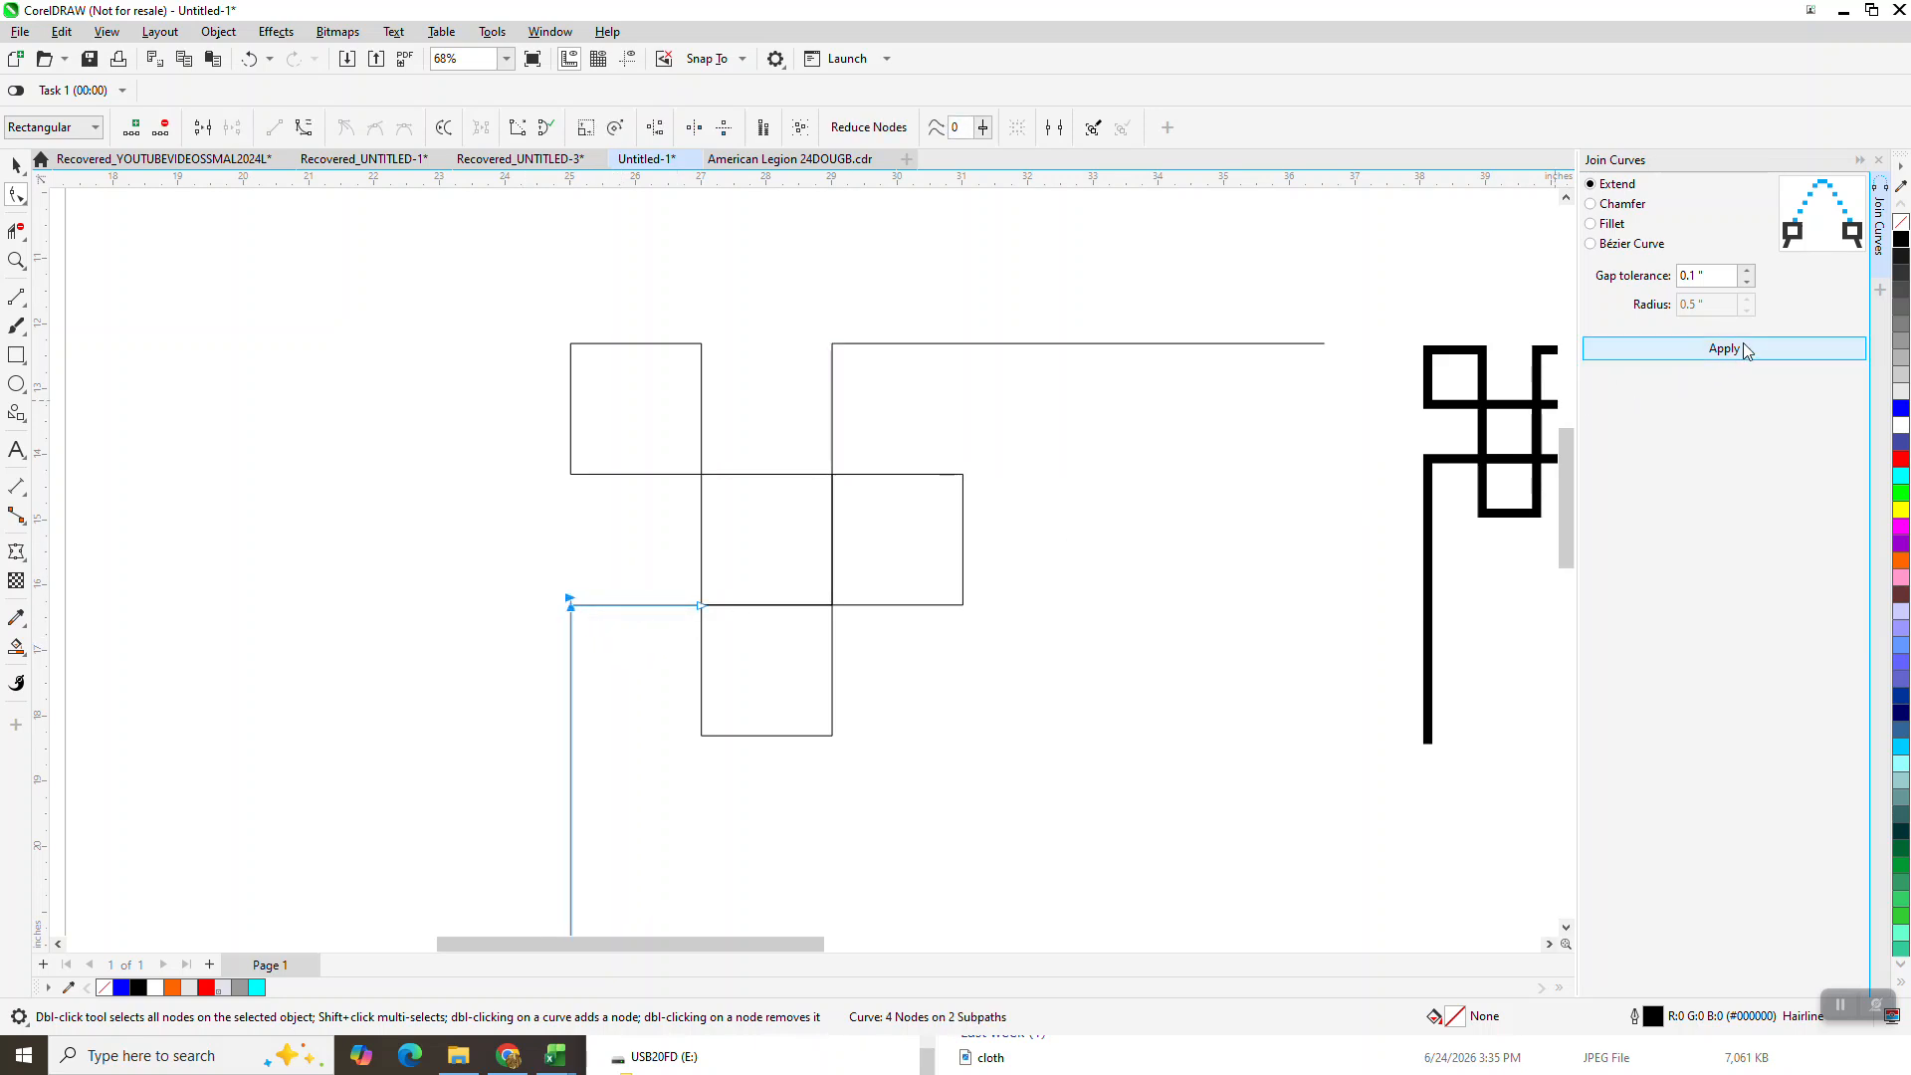
pyautogui.click(1740, 350)
# Set the outline width of all six pieces to 36 pt and move the small reference corner farther right.
pyautogui.scroll(-2, 371, 228)
pyautogui.click(16, 164)
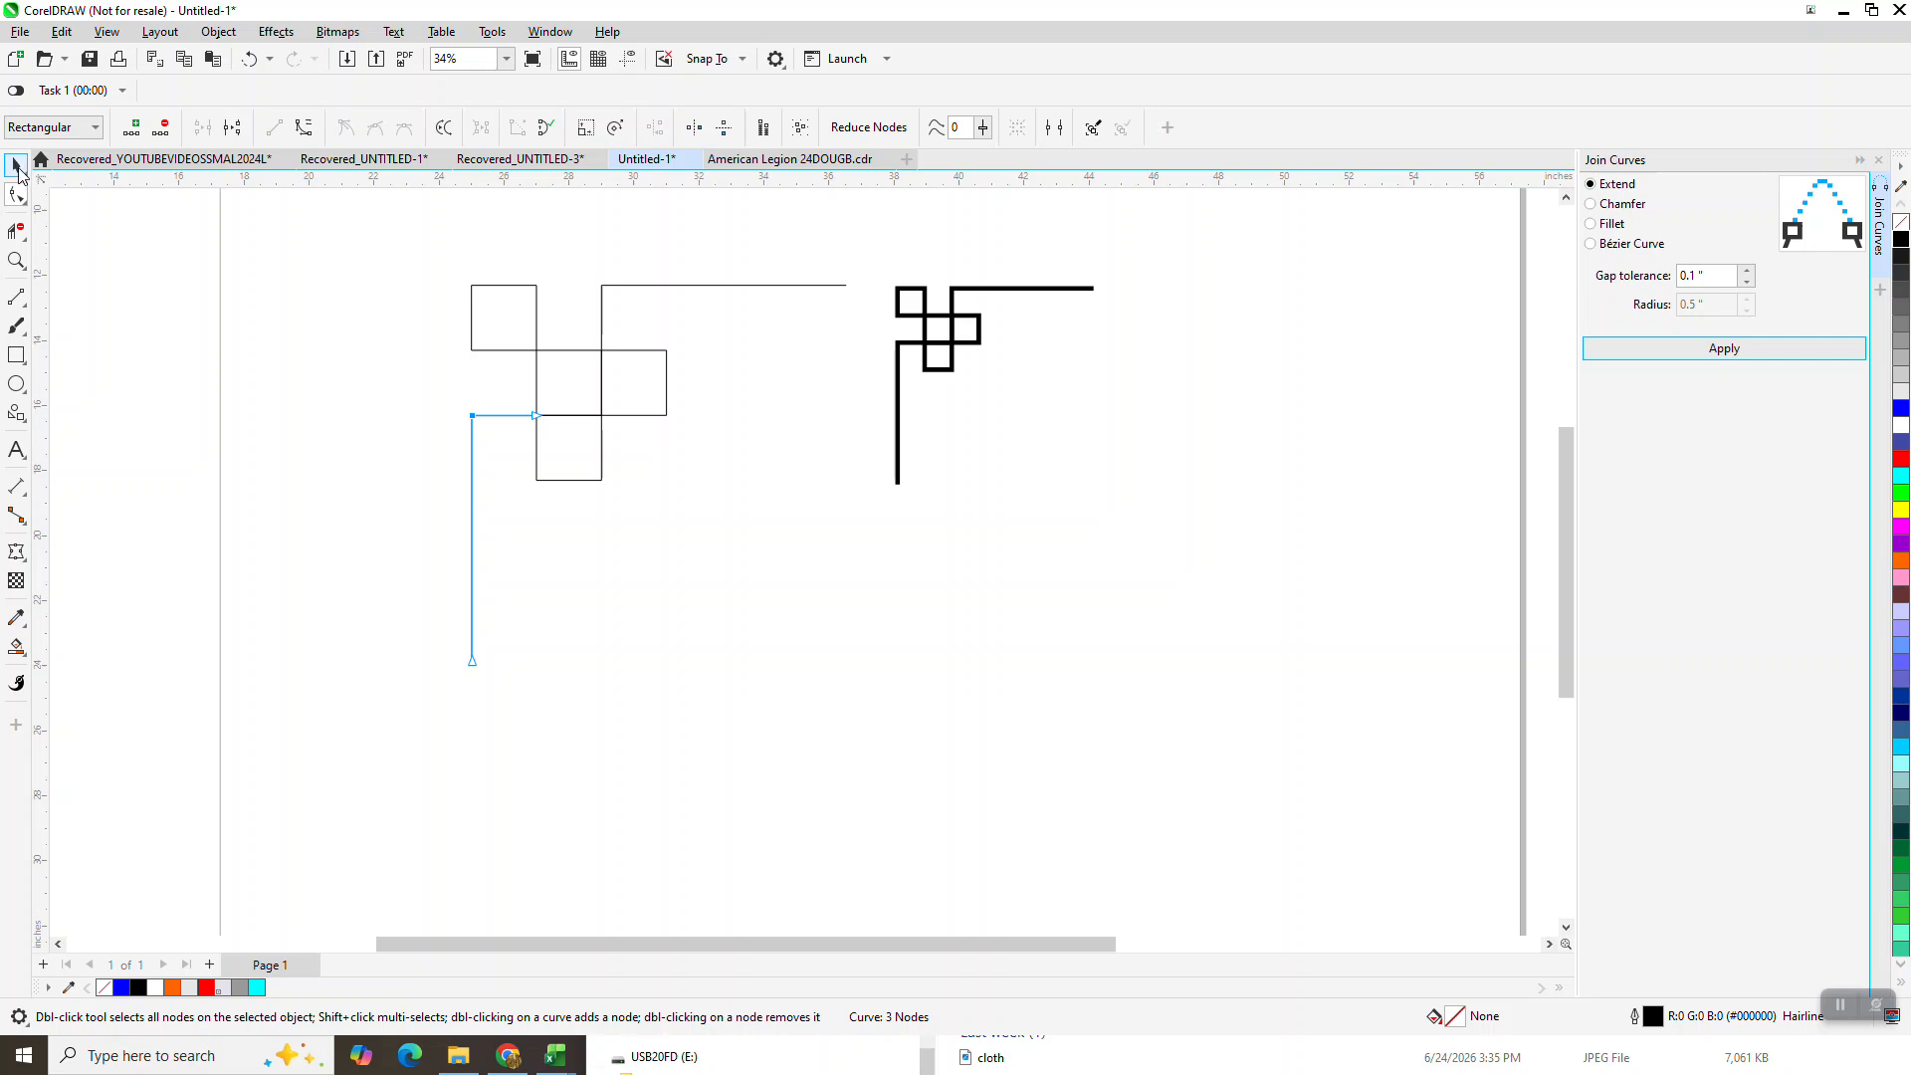
pyautogui.moveTo(338, 209); pyautogui.dragTo(863, 692)
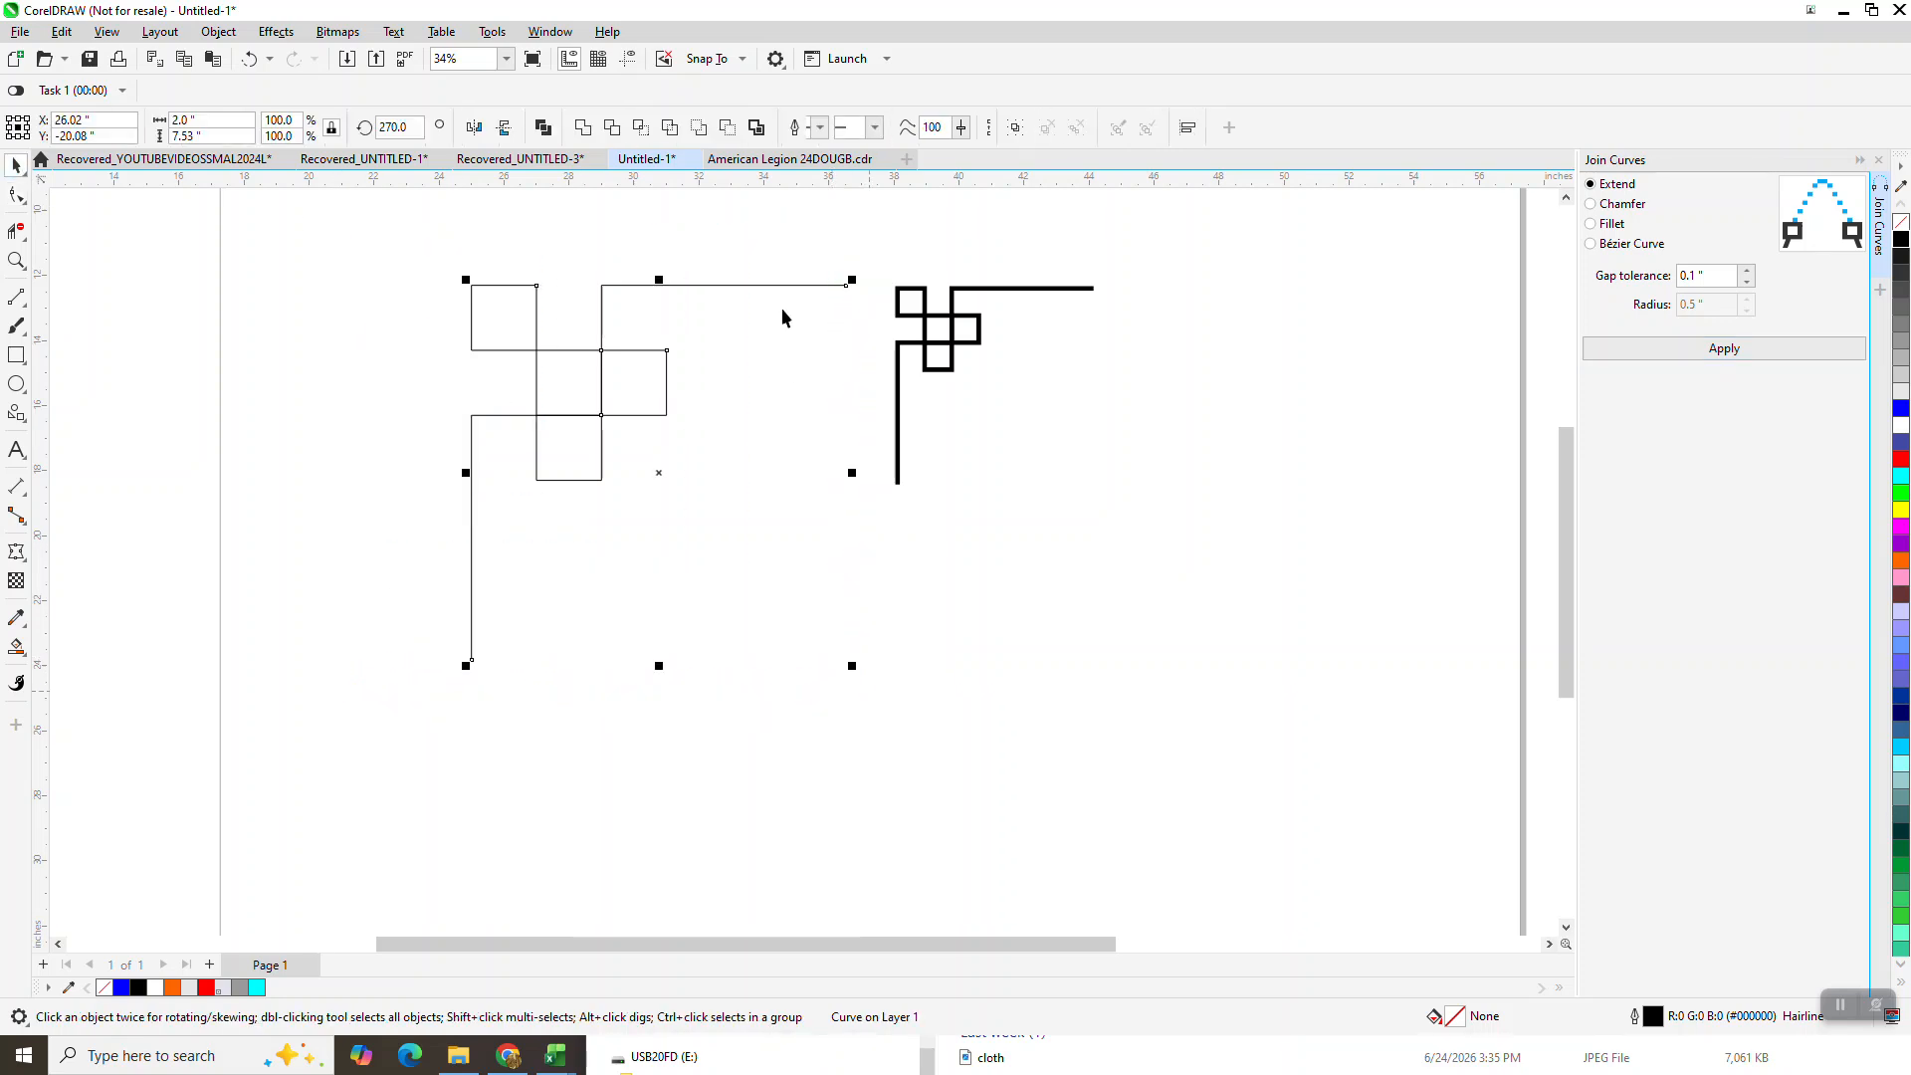
pyautogui.click(876, 126)
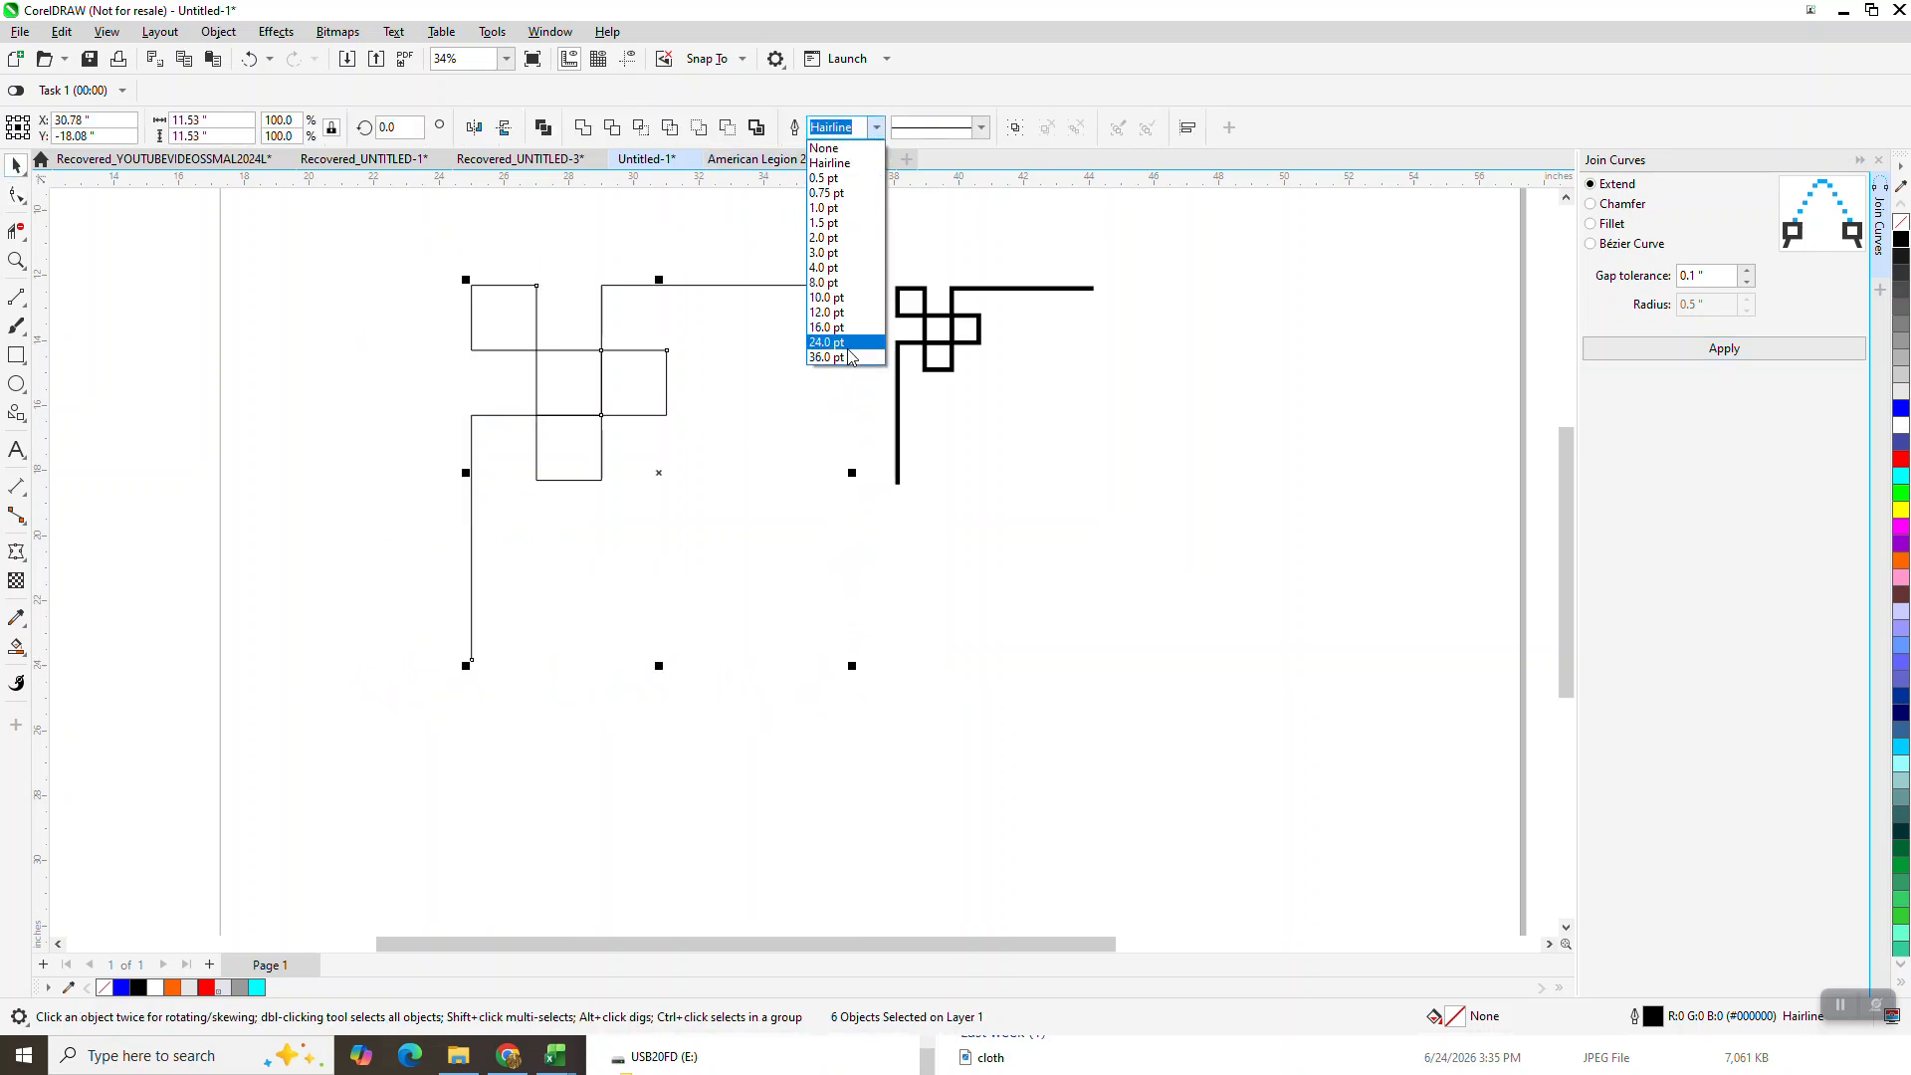
pyautogui.click(844, 359)
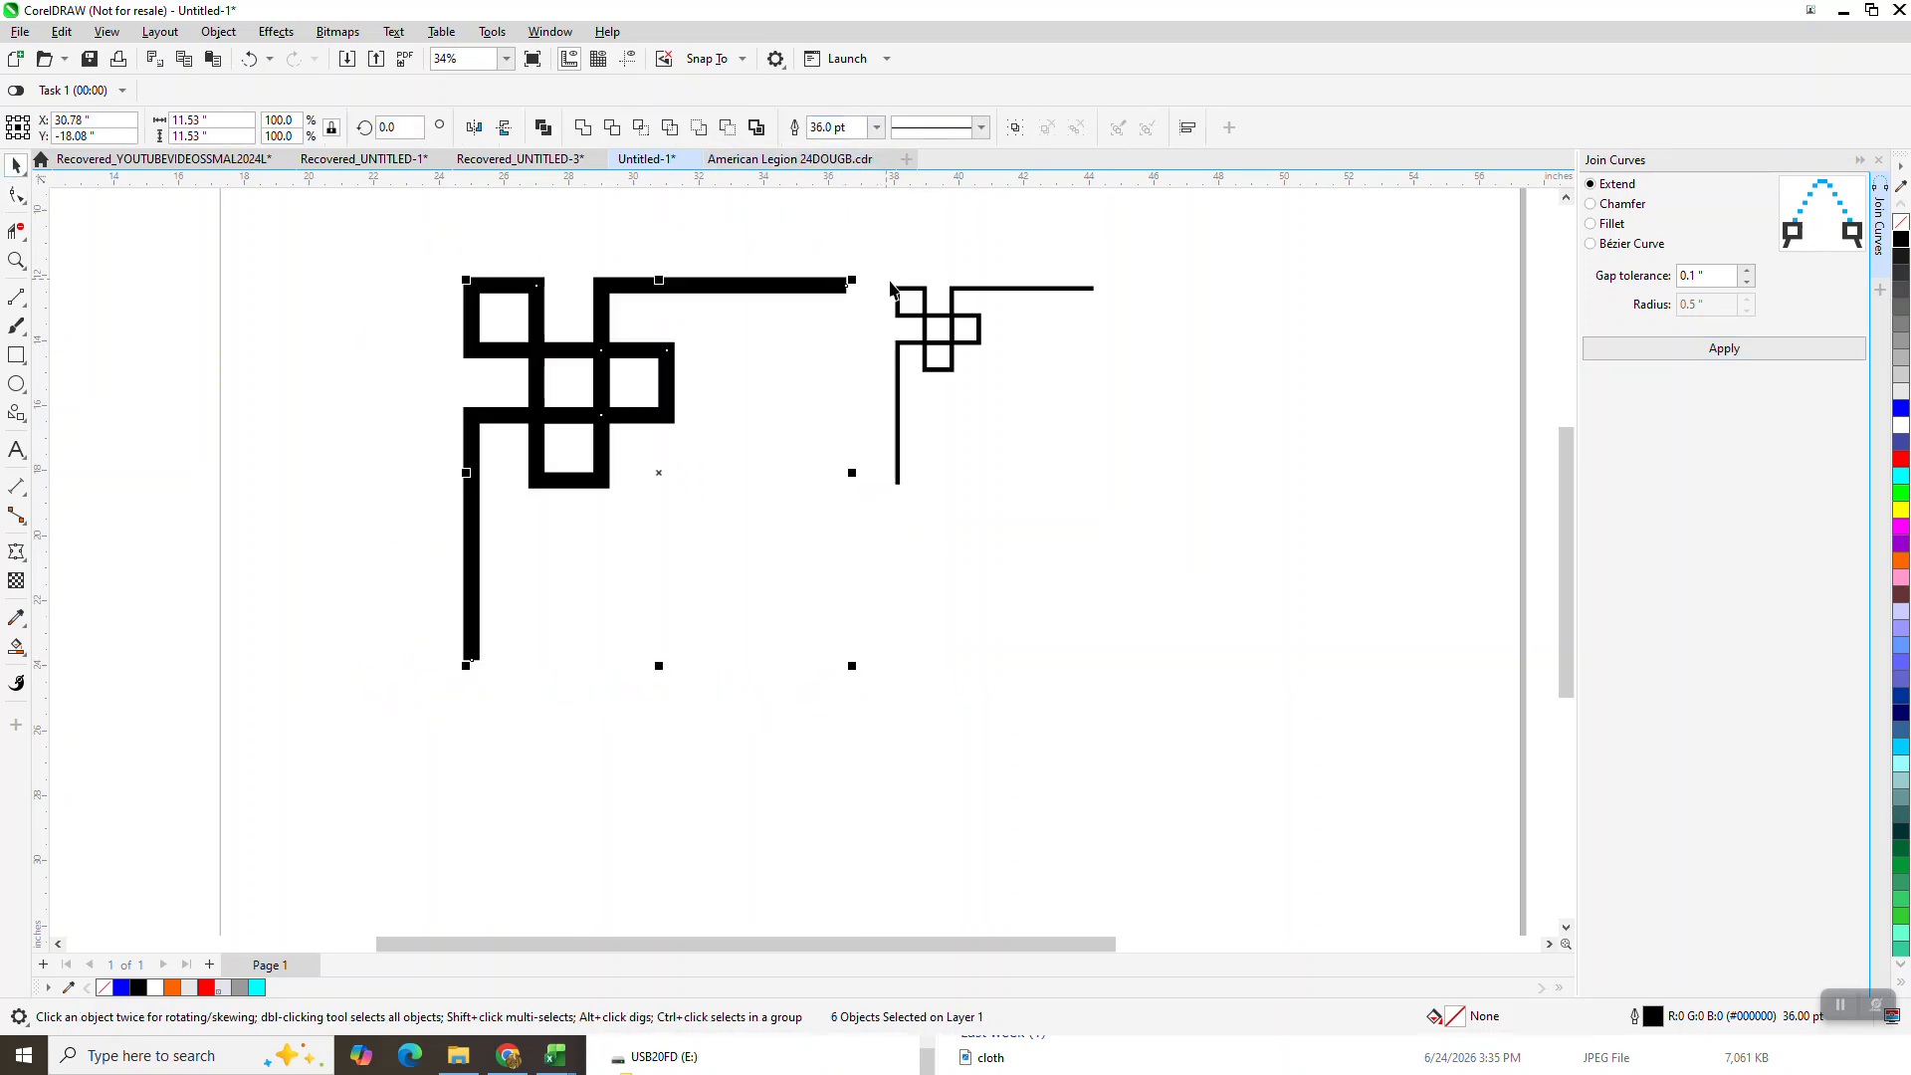
pyautogui.moveTo(895, 295); pyautogui.dragTo(1216, 316)
# Enable Behind fill for the outlines of the six thick pieces and group them.
pyautogui.moveTo(311, 234)
pyautogui.mouseDown()
pyautogui.moveTo(896, 680)
pyautogui.moveTo(955, 696)
pyautogui.mouseUp()
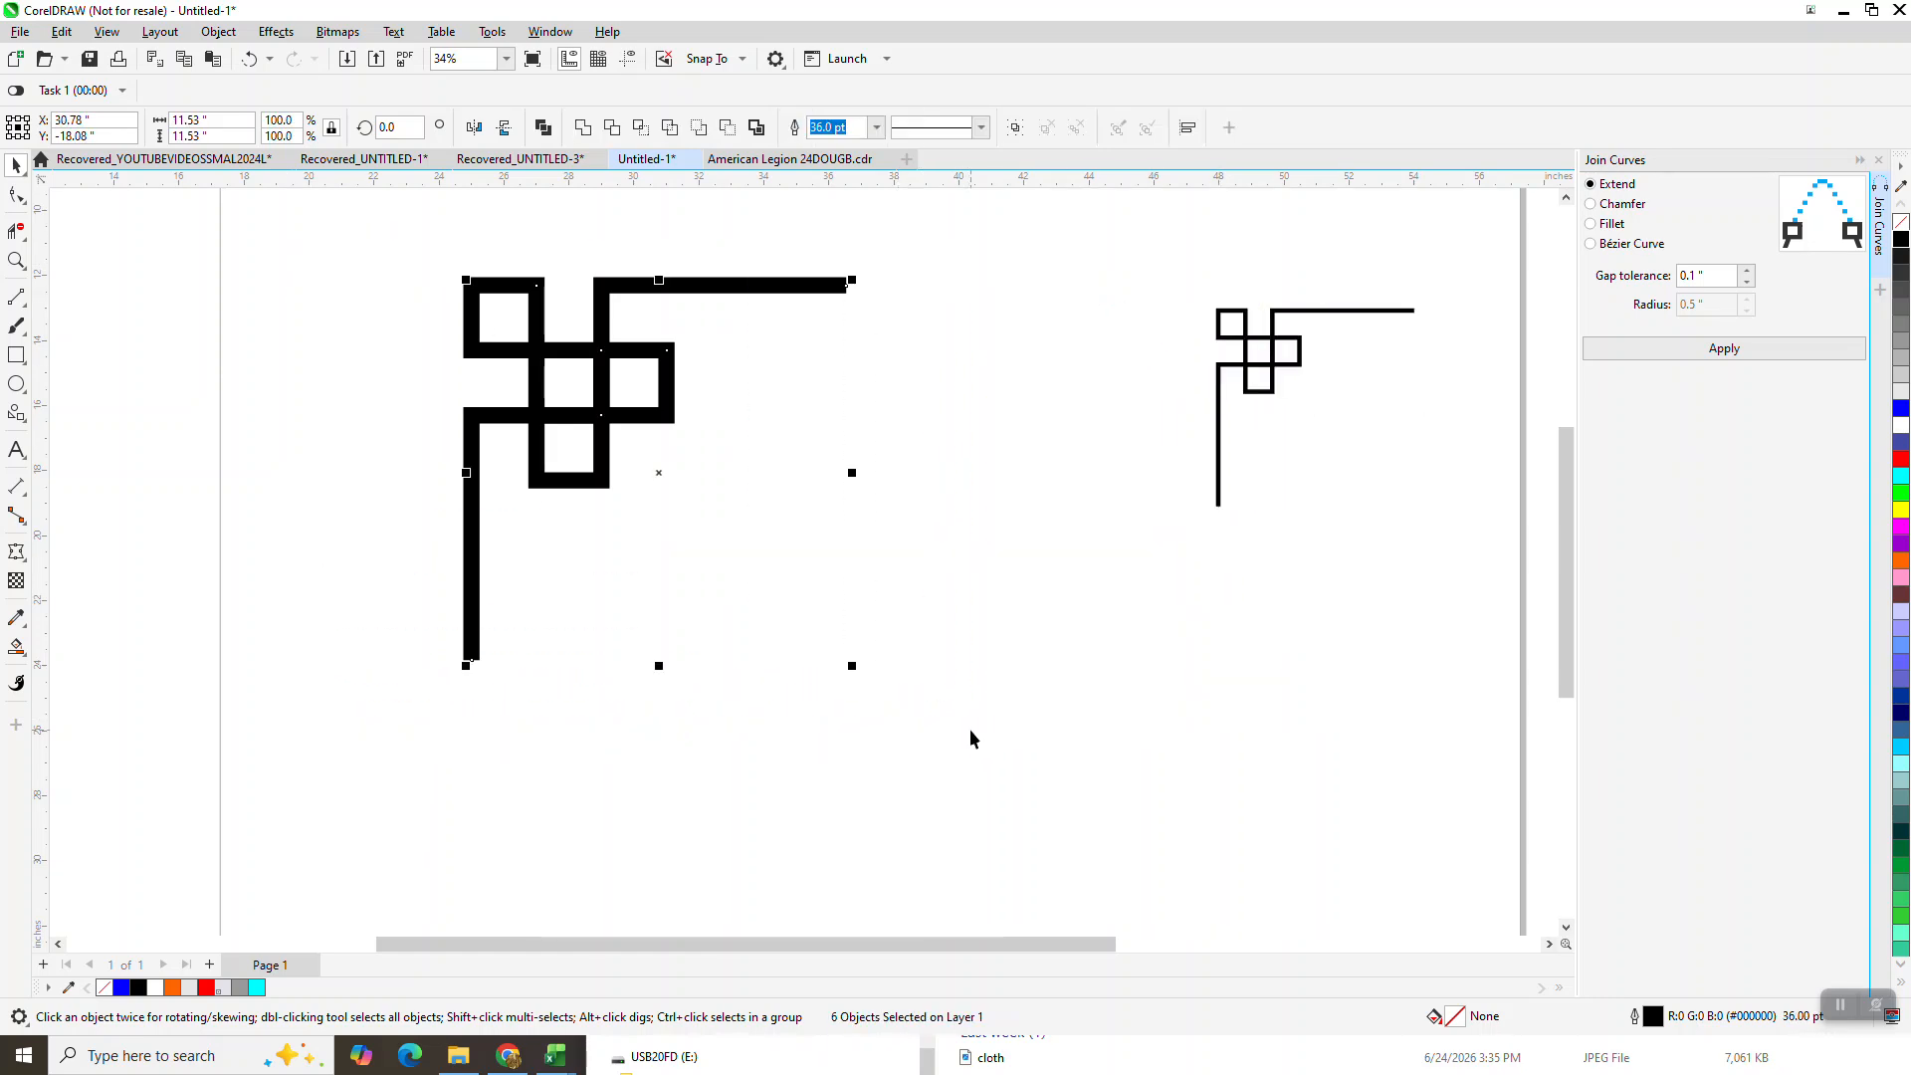
pyautogui.press('F12')
pyautogui.click(1011, 549)
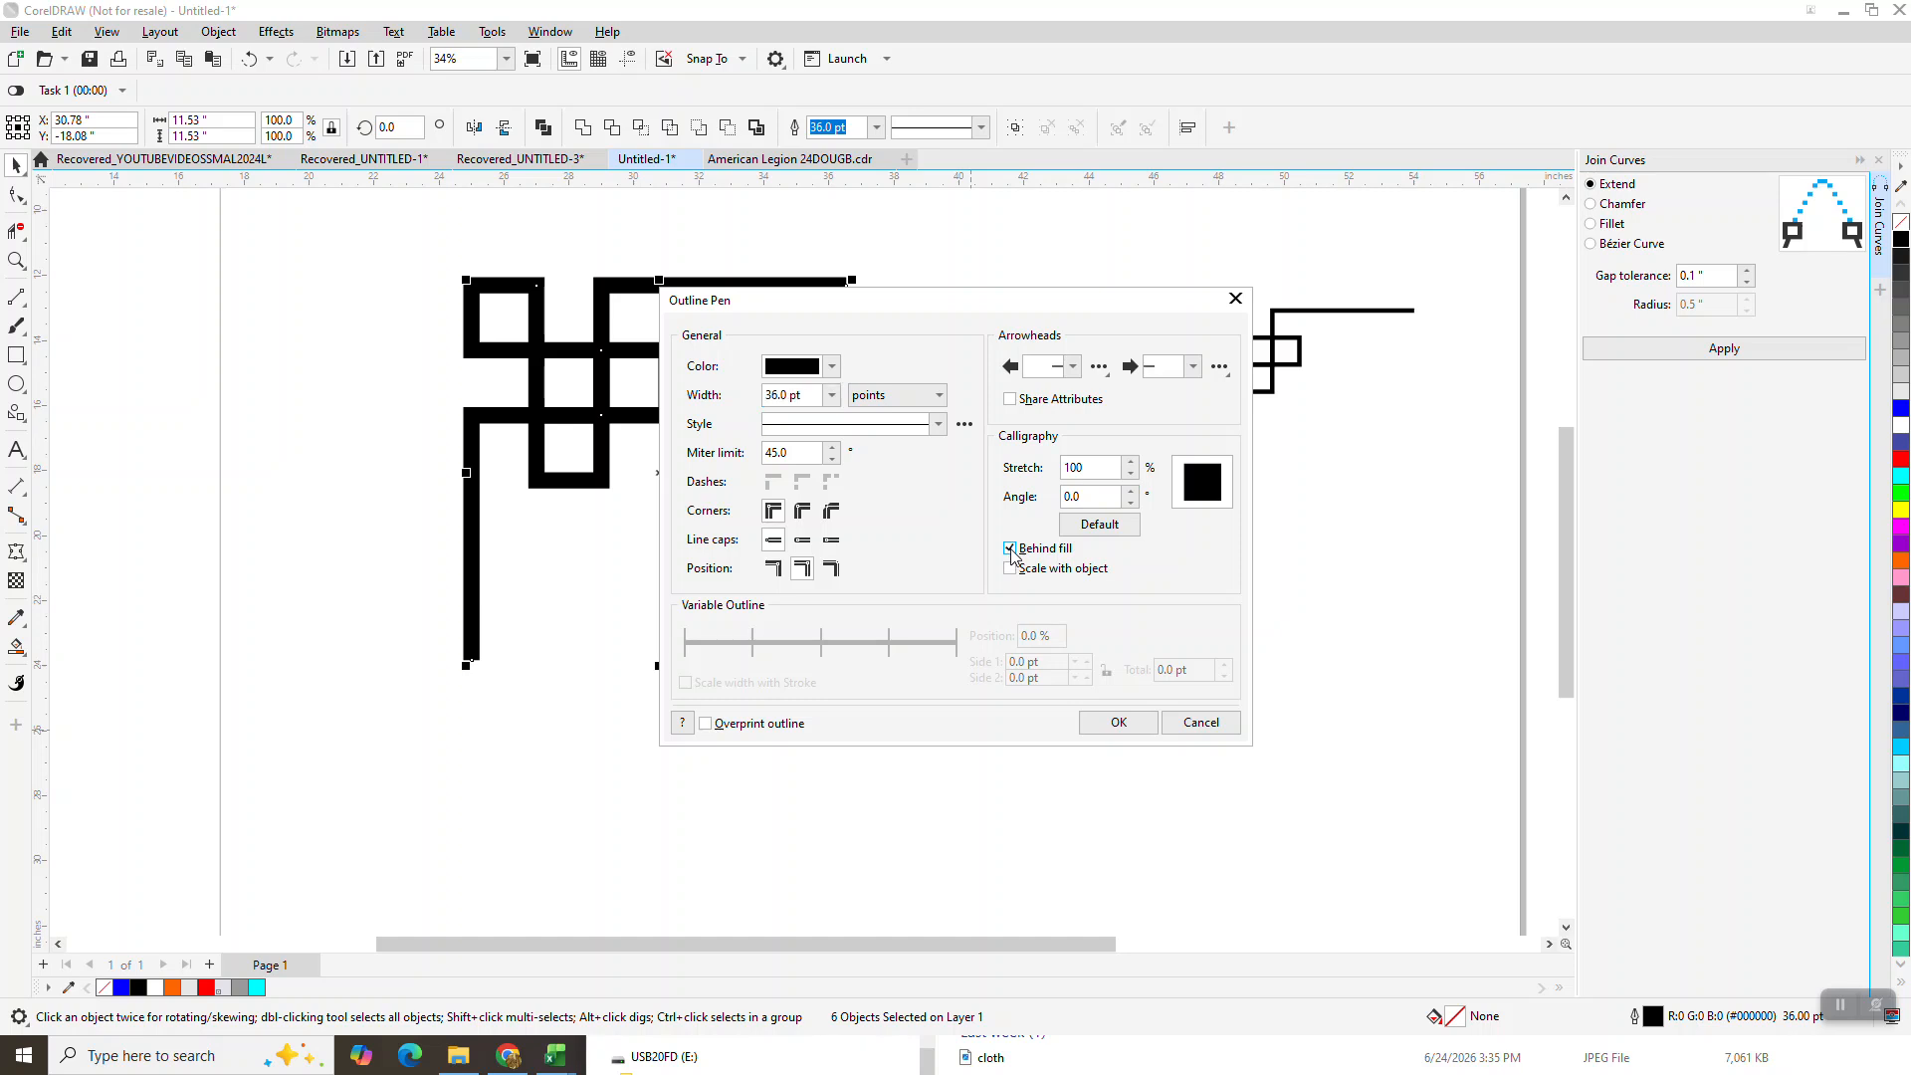
pyautogui.click(1142, 727)
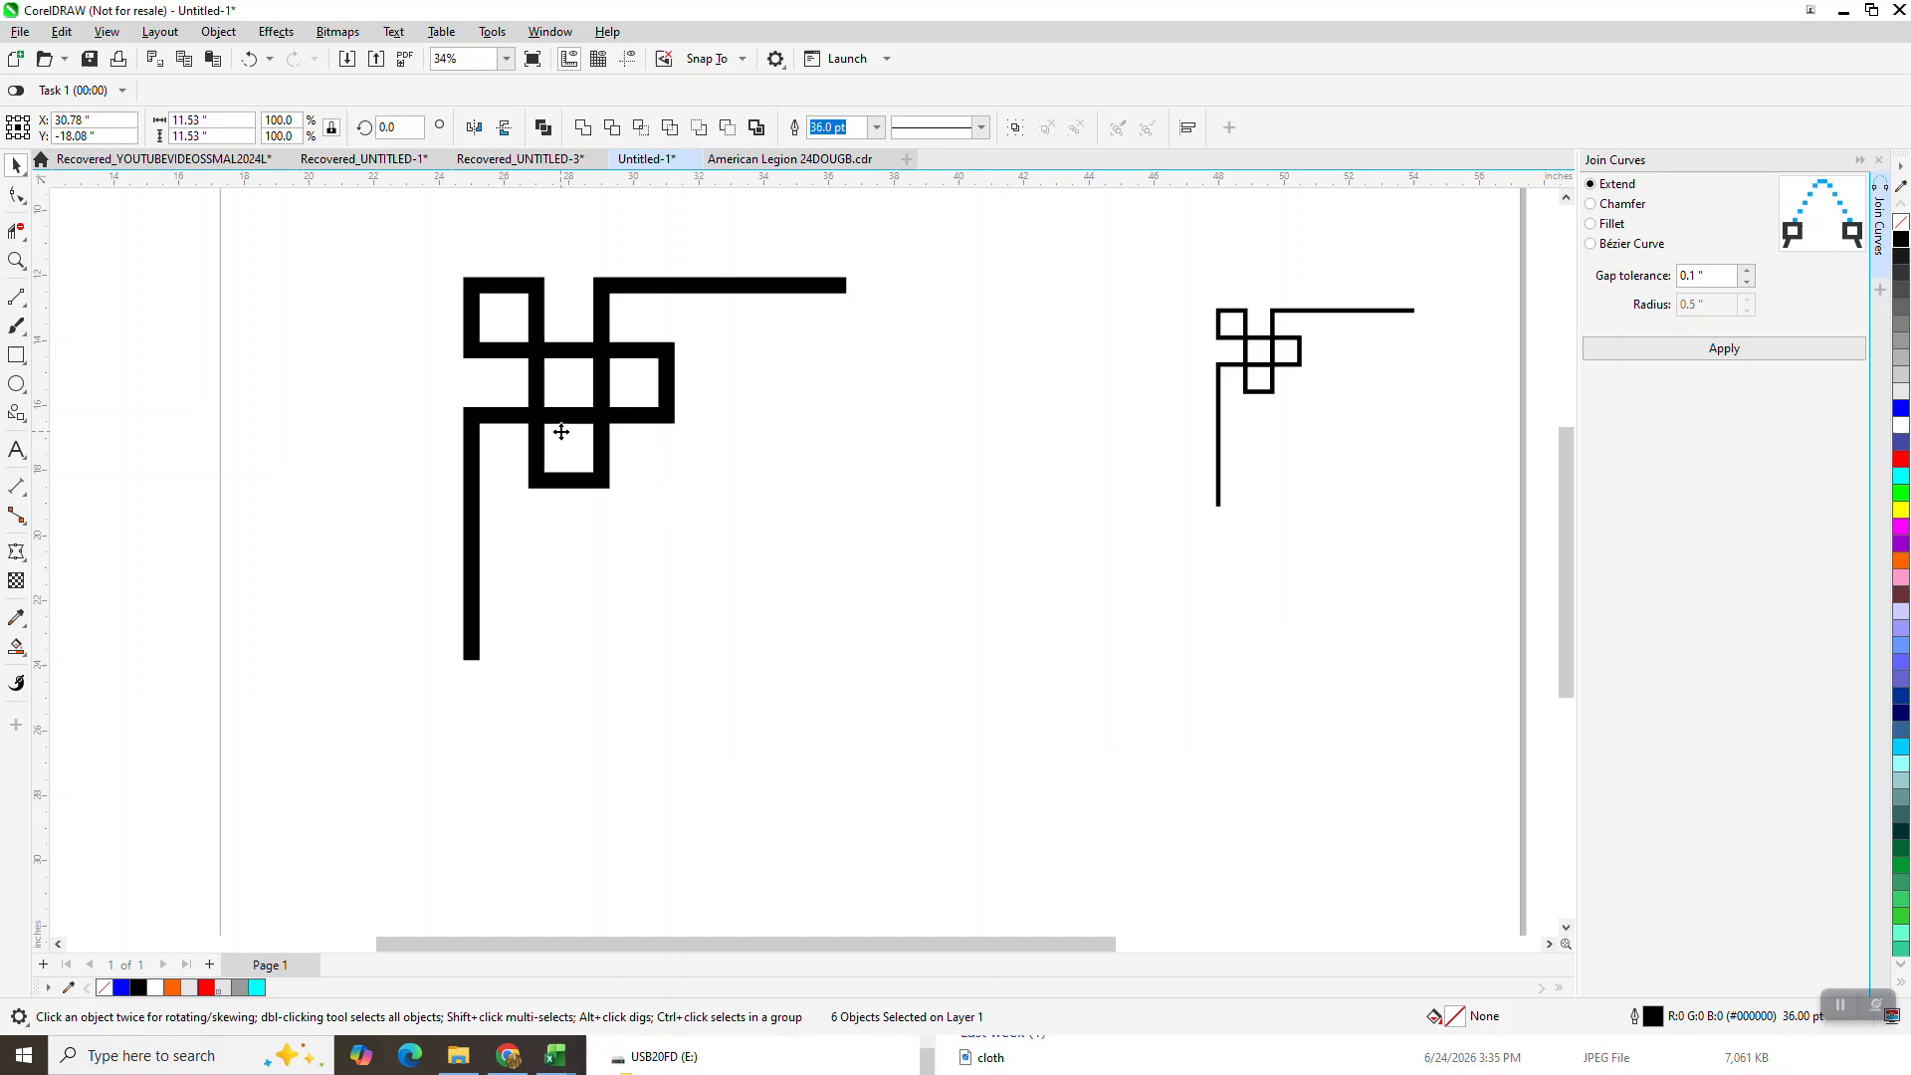
pyautogui.moveTo(528, 464); pyautogui.dragTo(1151, 766)
pyautogui.hotkey('ctrl', 'g')
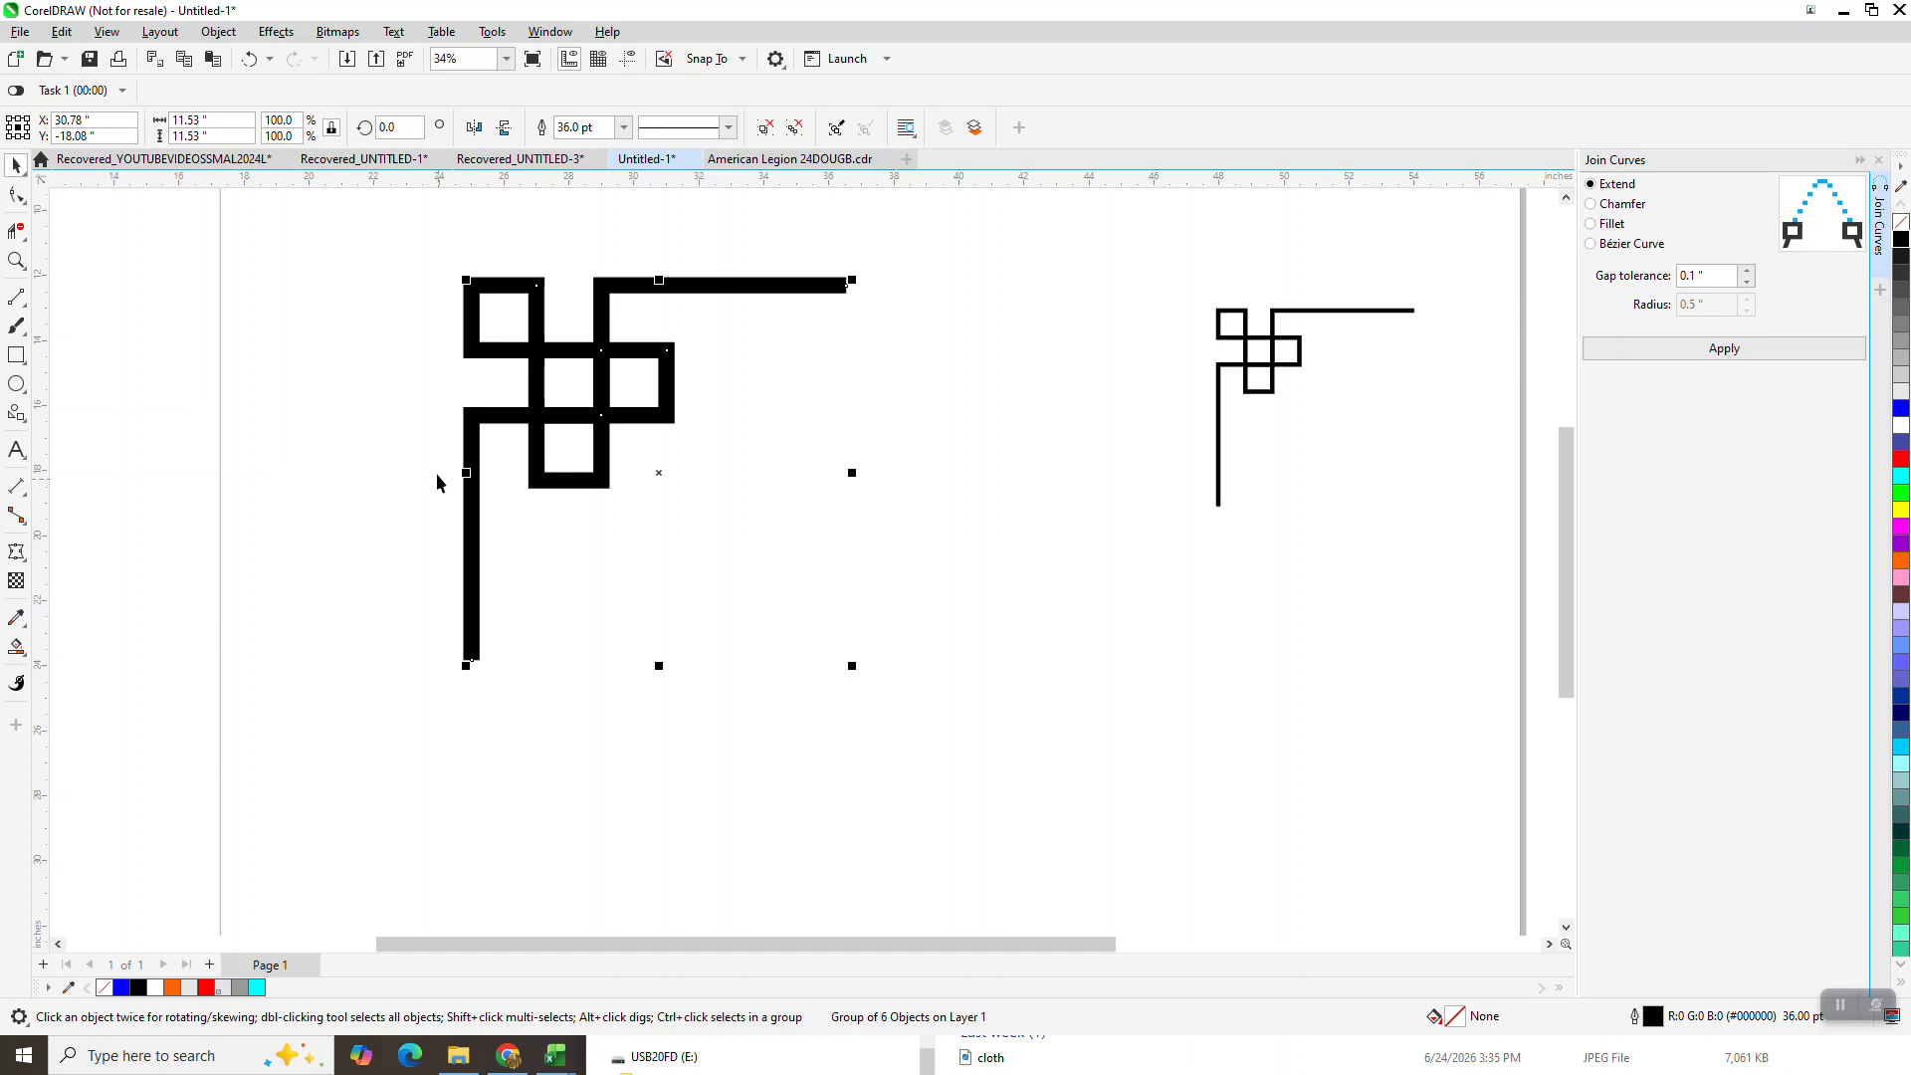
# Flip the grouped corner horizontally across its right edge and move the small reference corner clear of it to the right.
pyautogui.moveTo(468, 478); pyautogui.dragTo(860, 451)
pyautogui.scroll(-1, 909, 430)
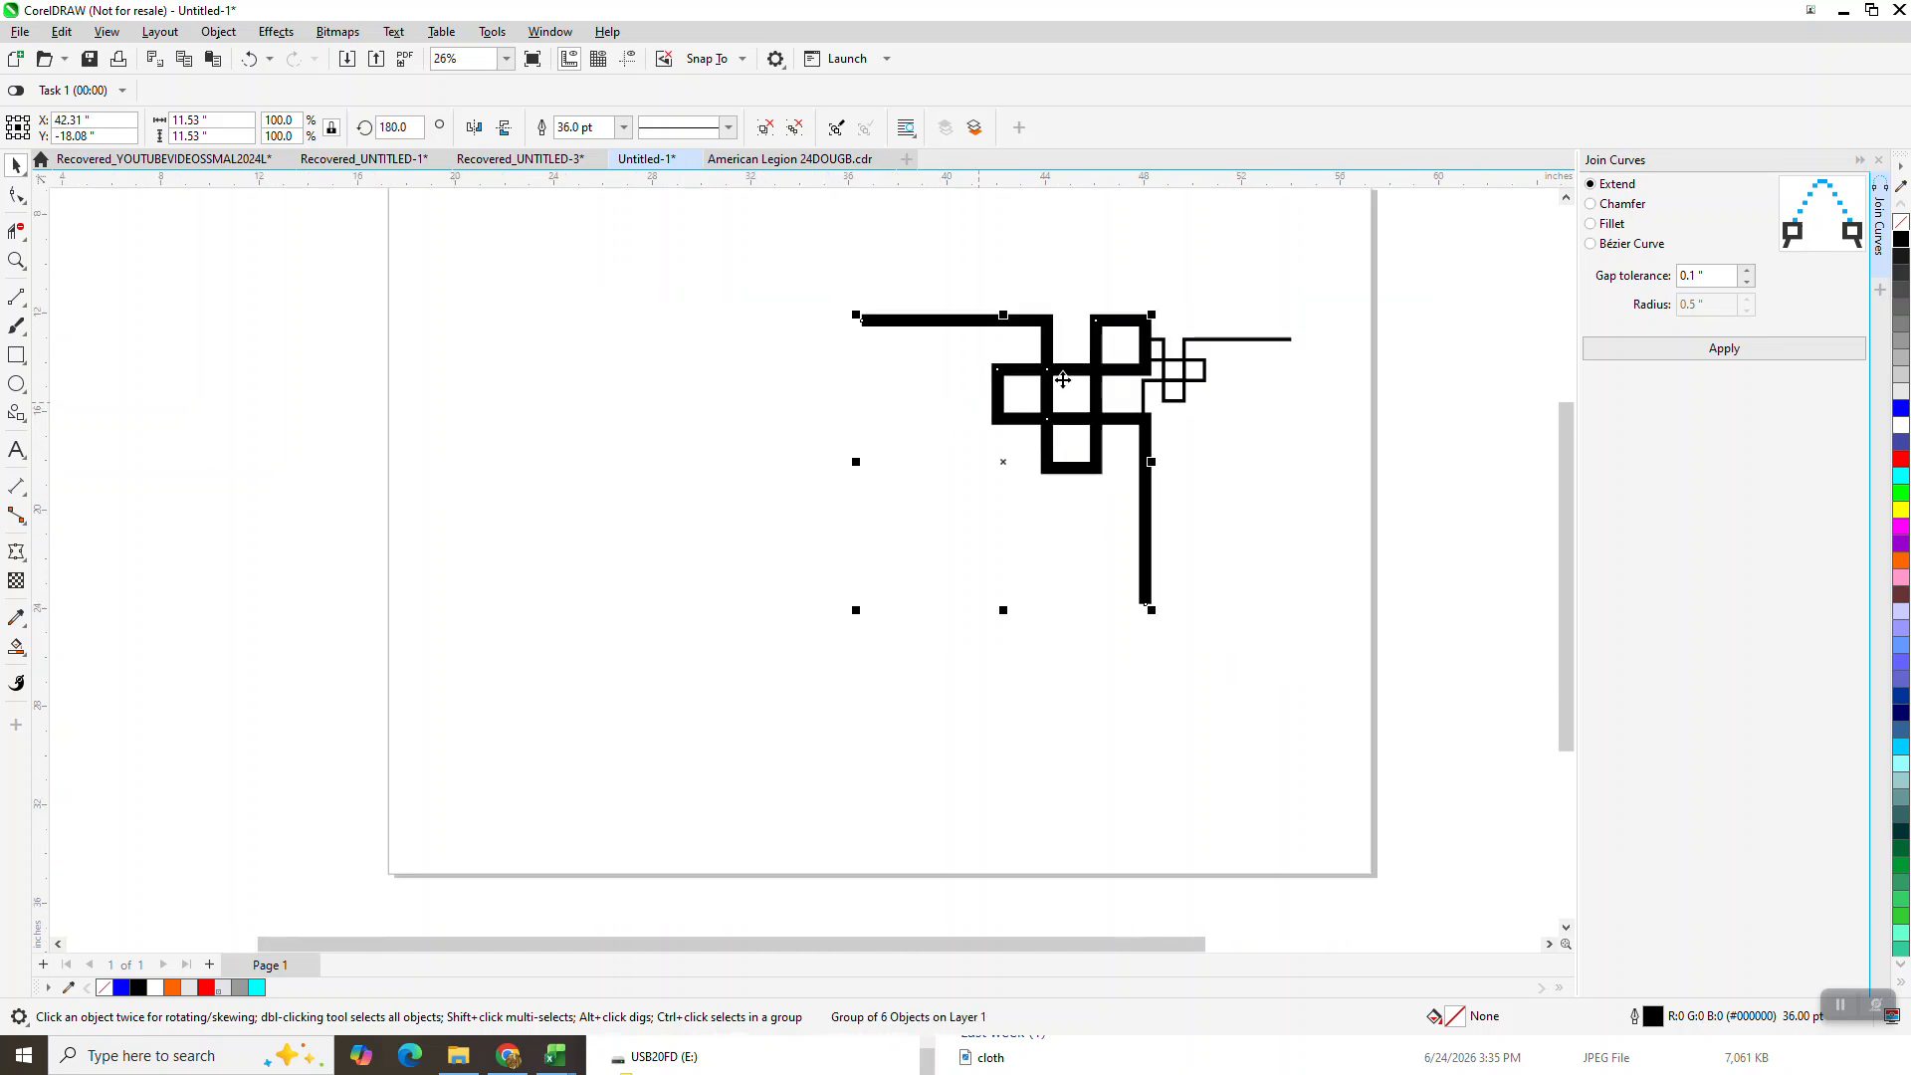
pyautogui.moveTo(1159, 381); pyautogui.dragTo(1230, 401)
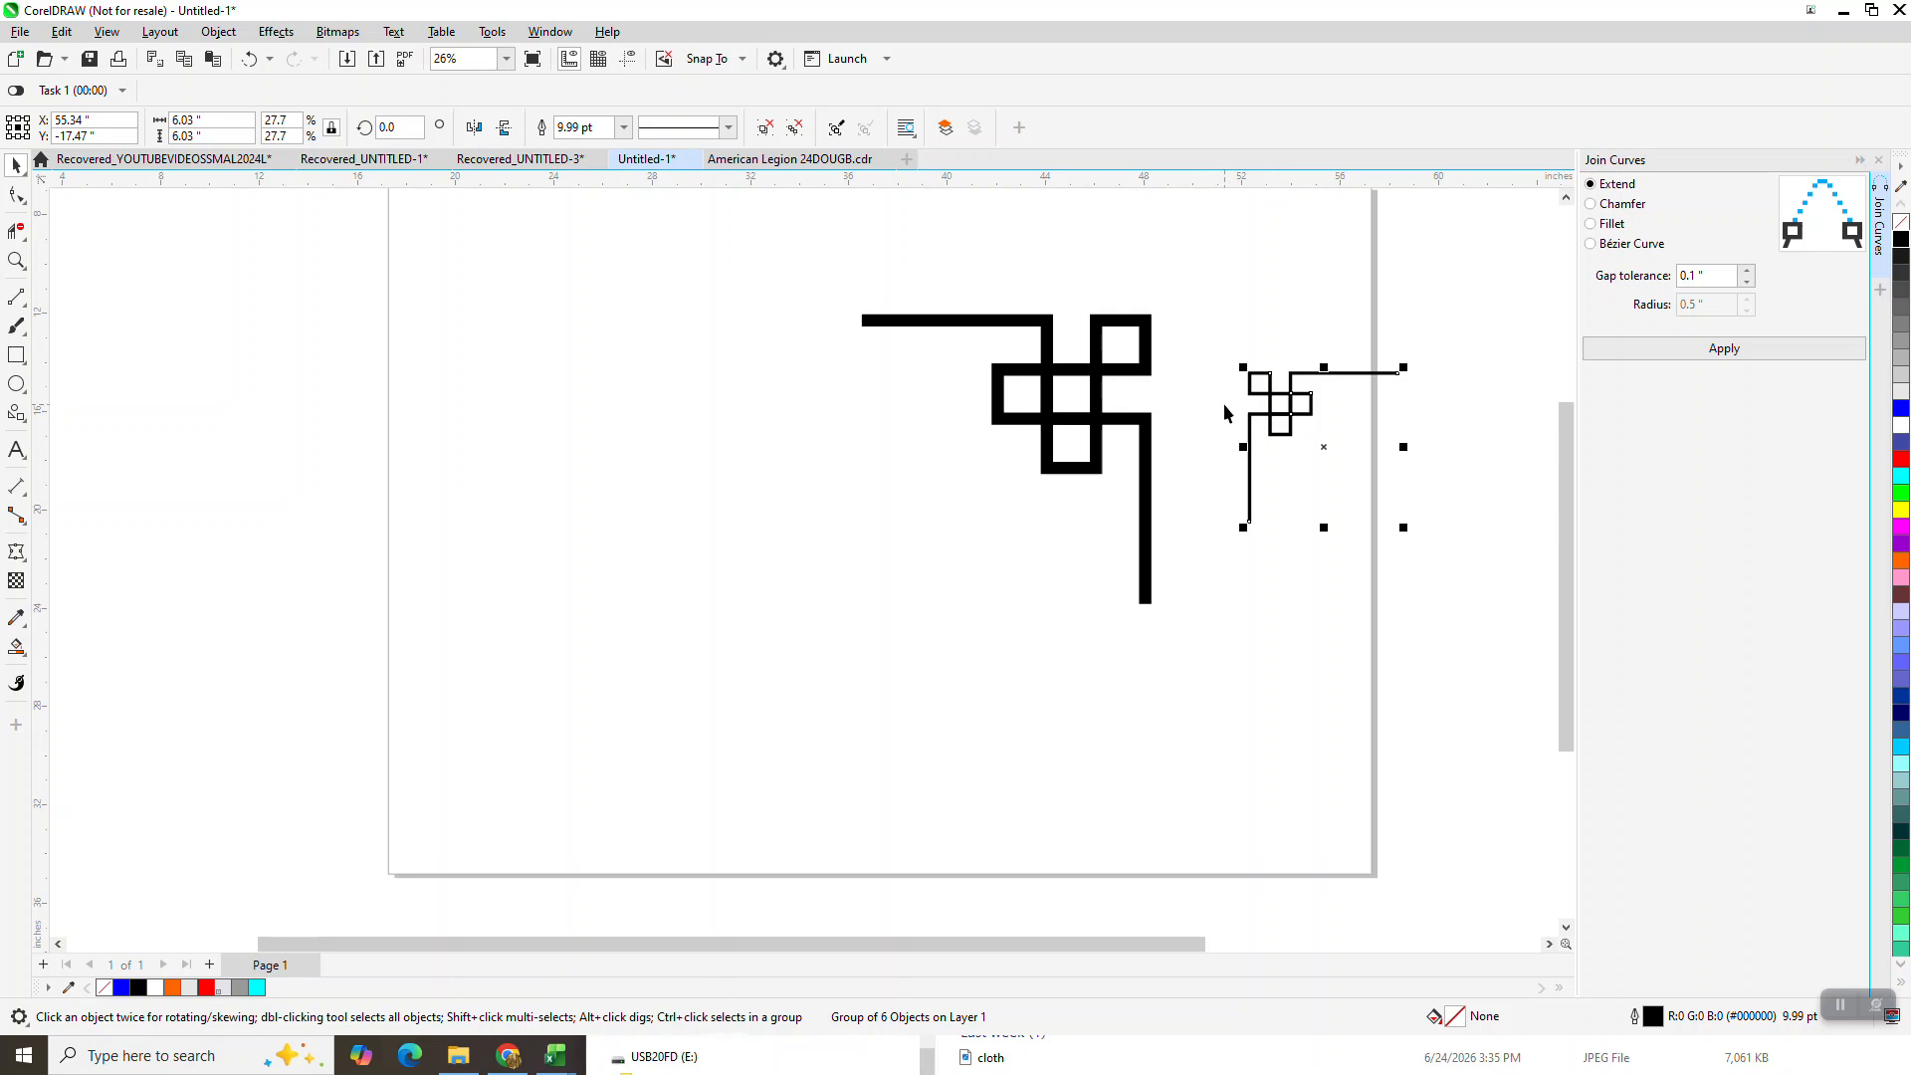
# Mirror a copy of the corner group across its left edge, and mirror a copy of both groups downward to complete the frame.
pyautogui.click(1136, 370)
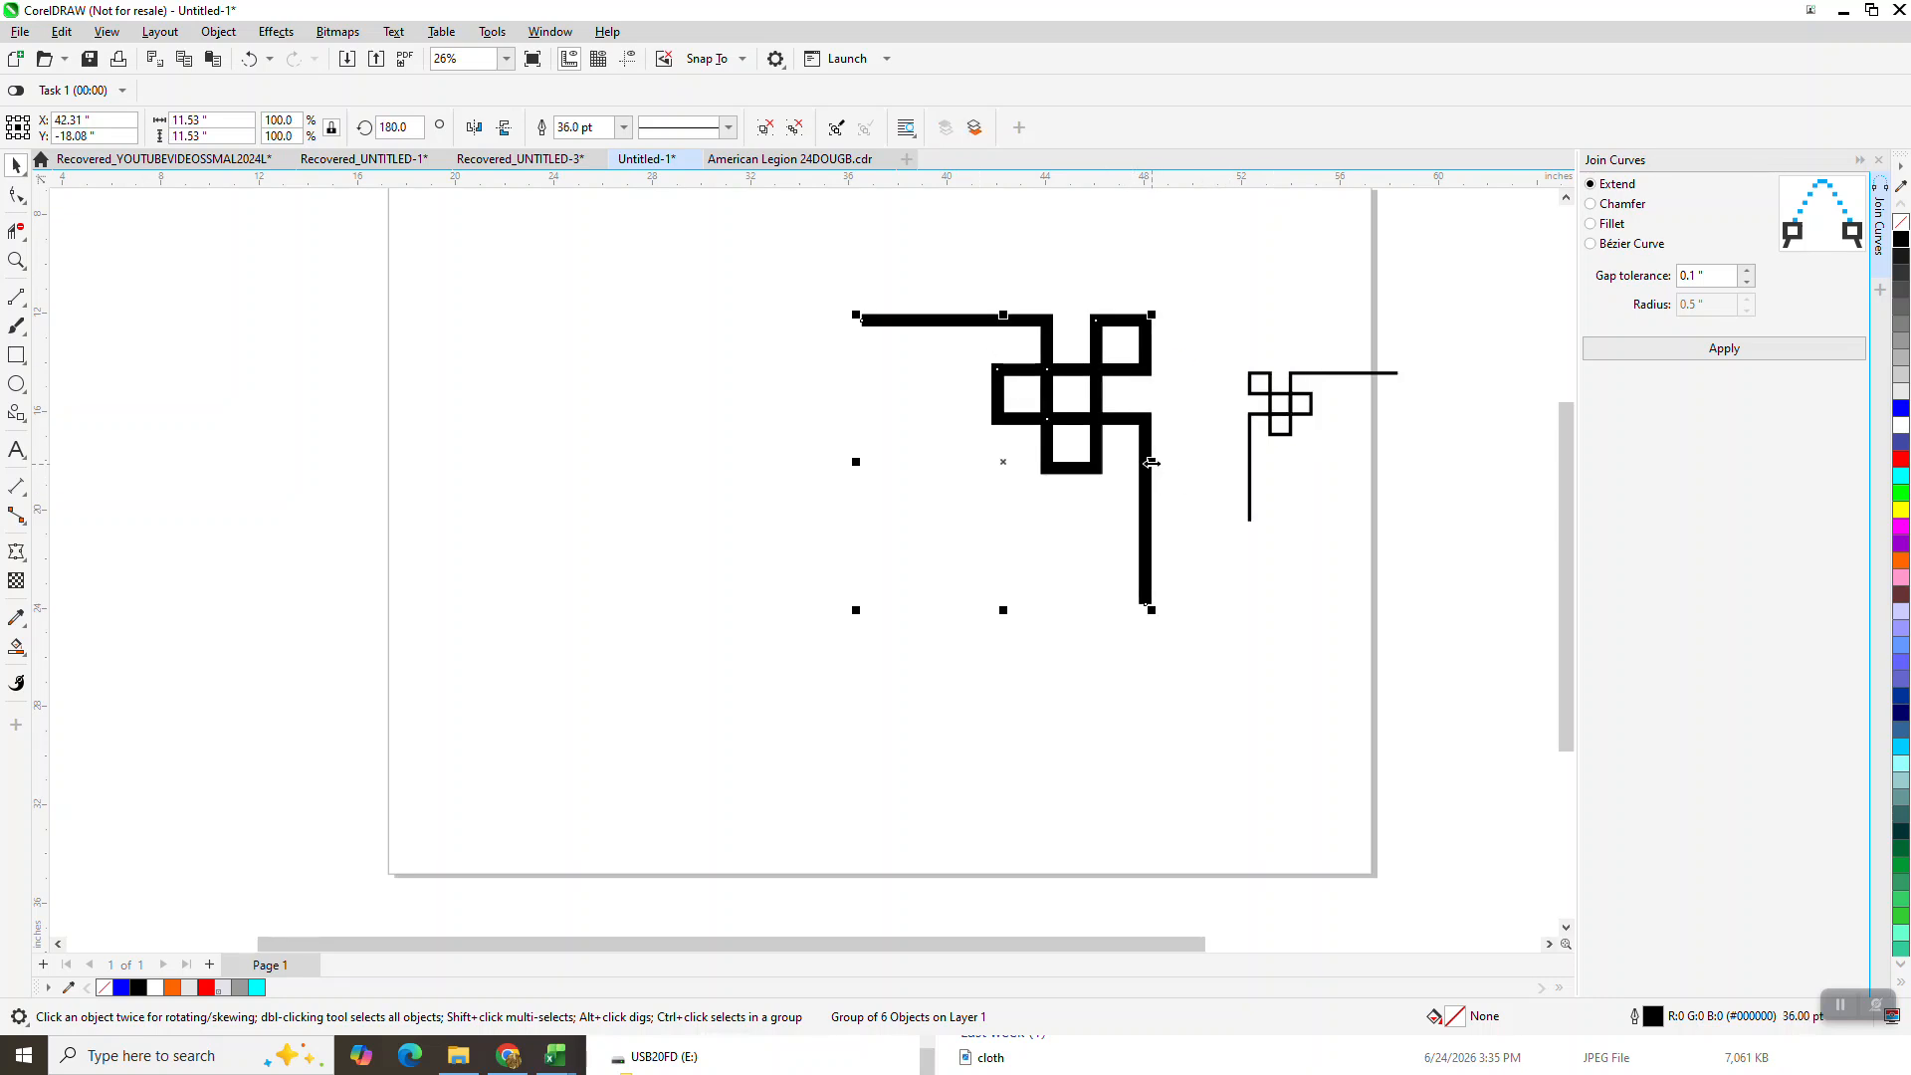
pyautogui.moveTo(1151, 462); pyautogui.dragTo(823, 478)
pyautogui.scroll(-1, 746, 366)
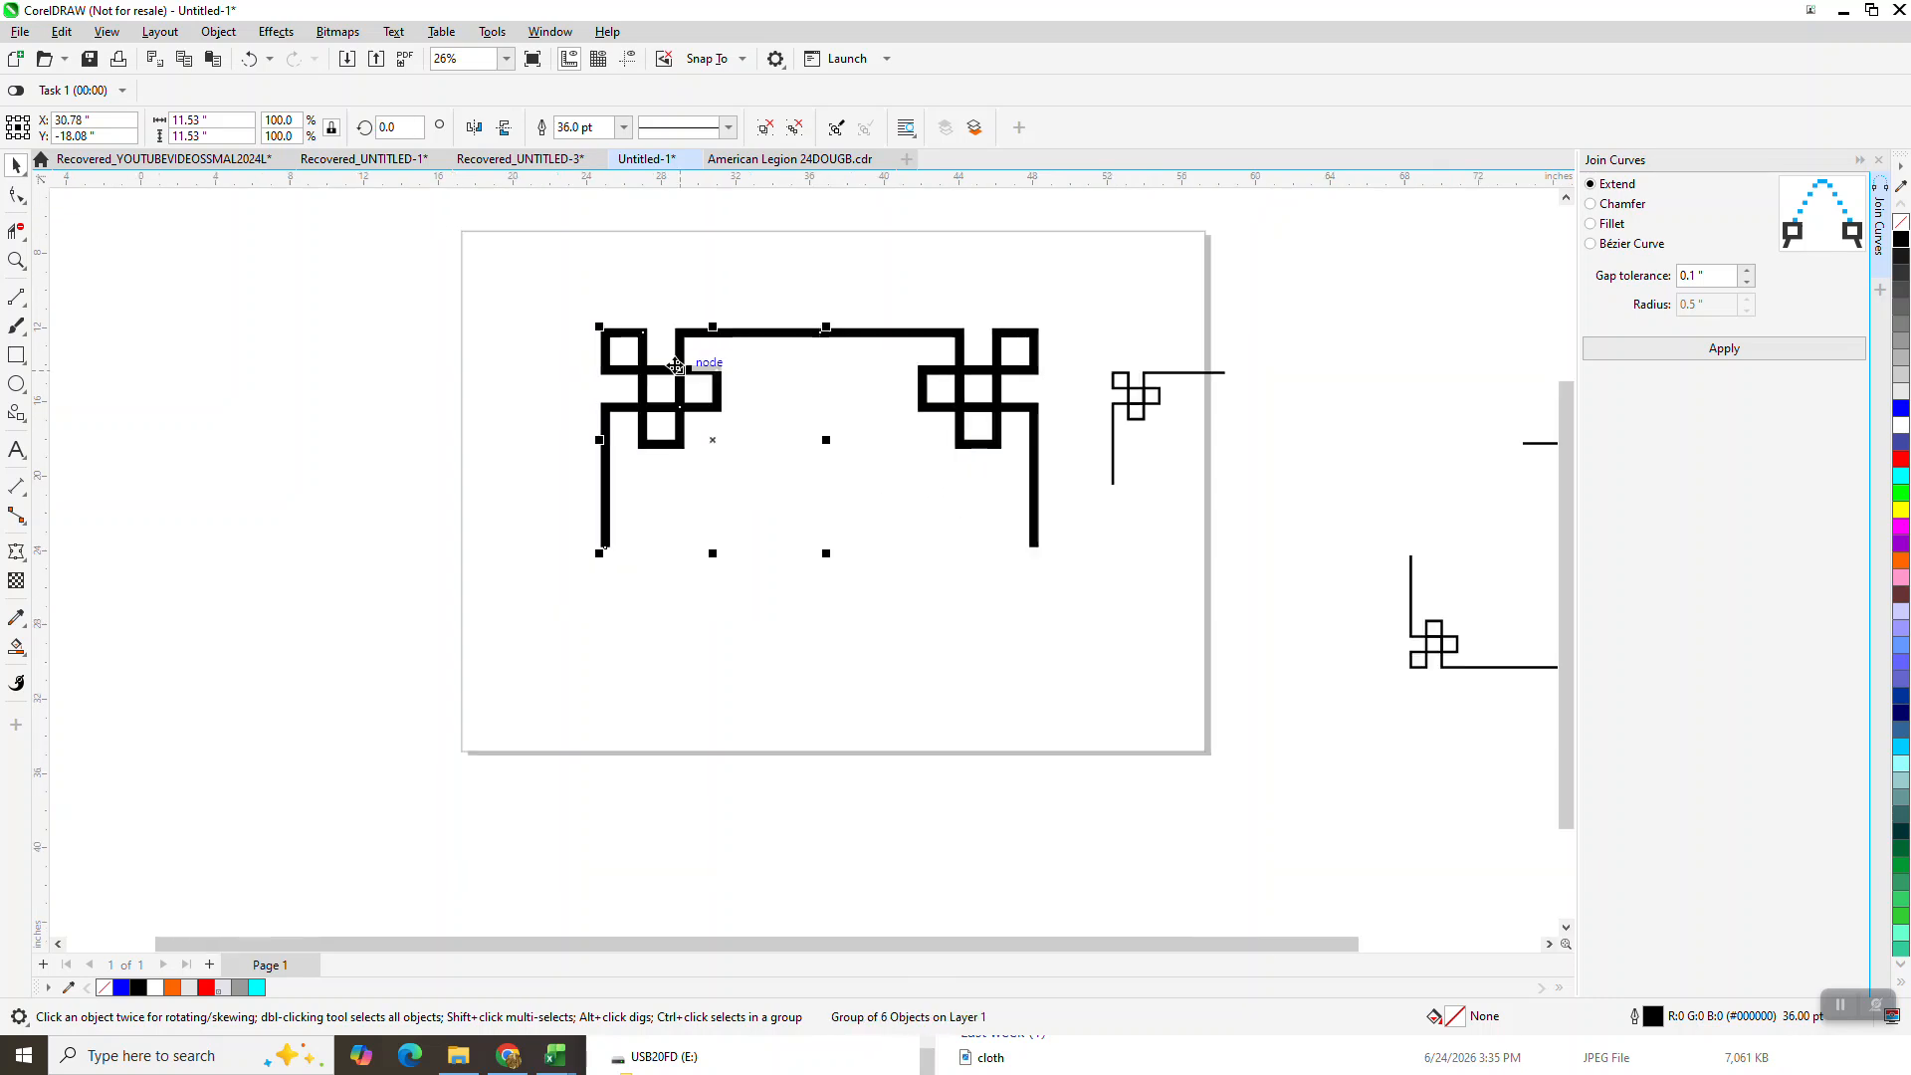
pyautogui.moveTo(710, 473); pyautogui.dragTo(1143, 645)
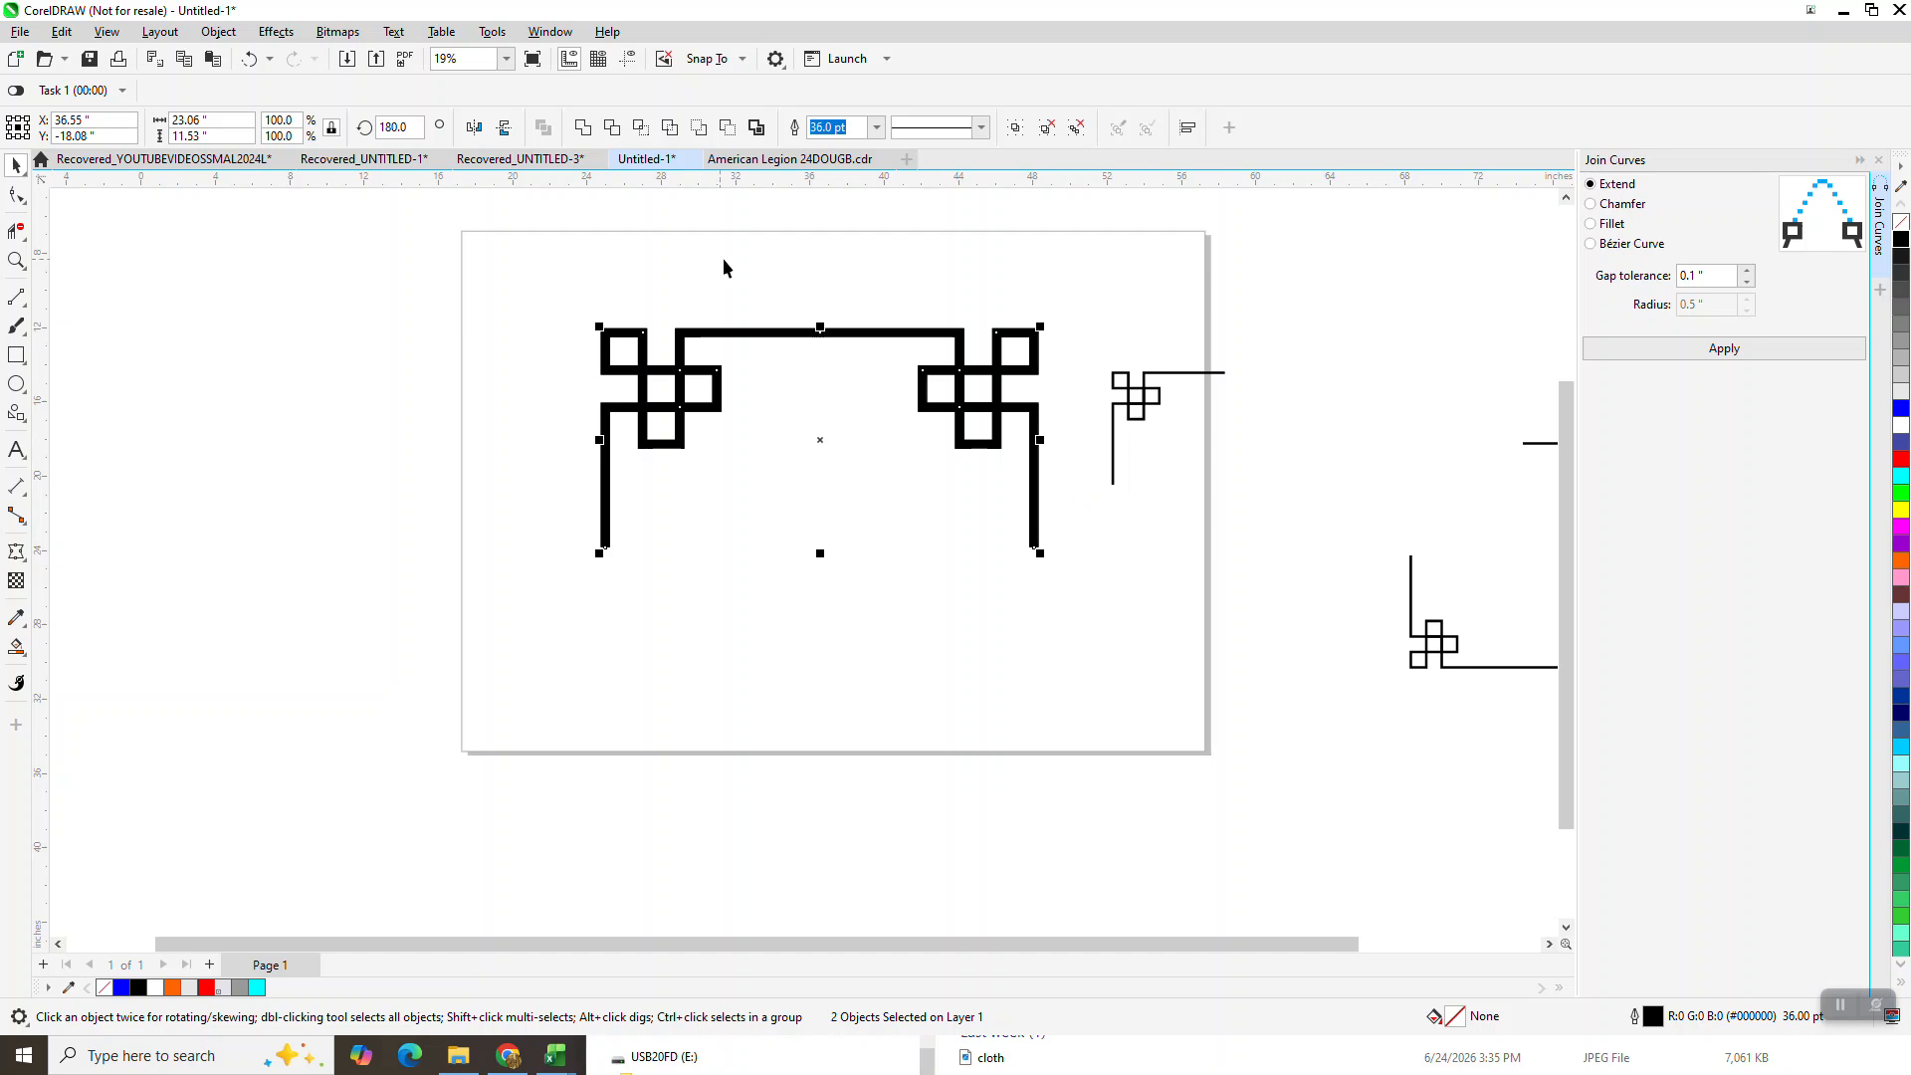
pyautogui.moveTo(820, 330); pyautogui.dragTo(820, 766)
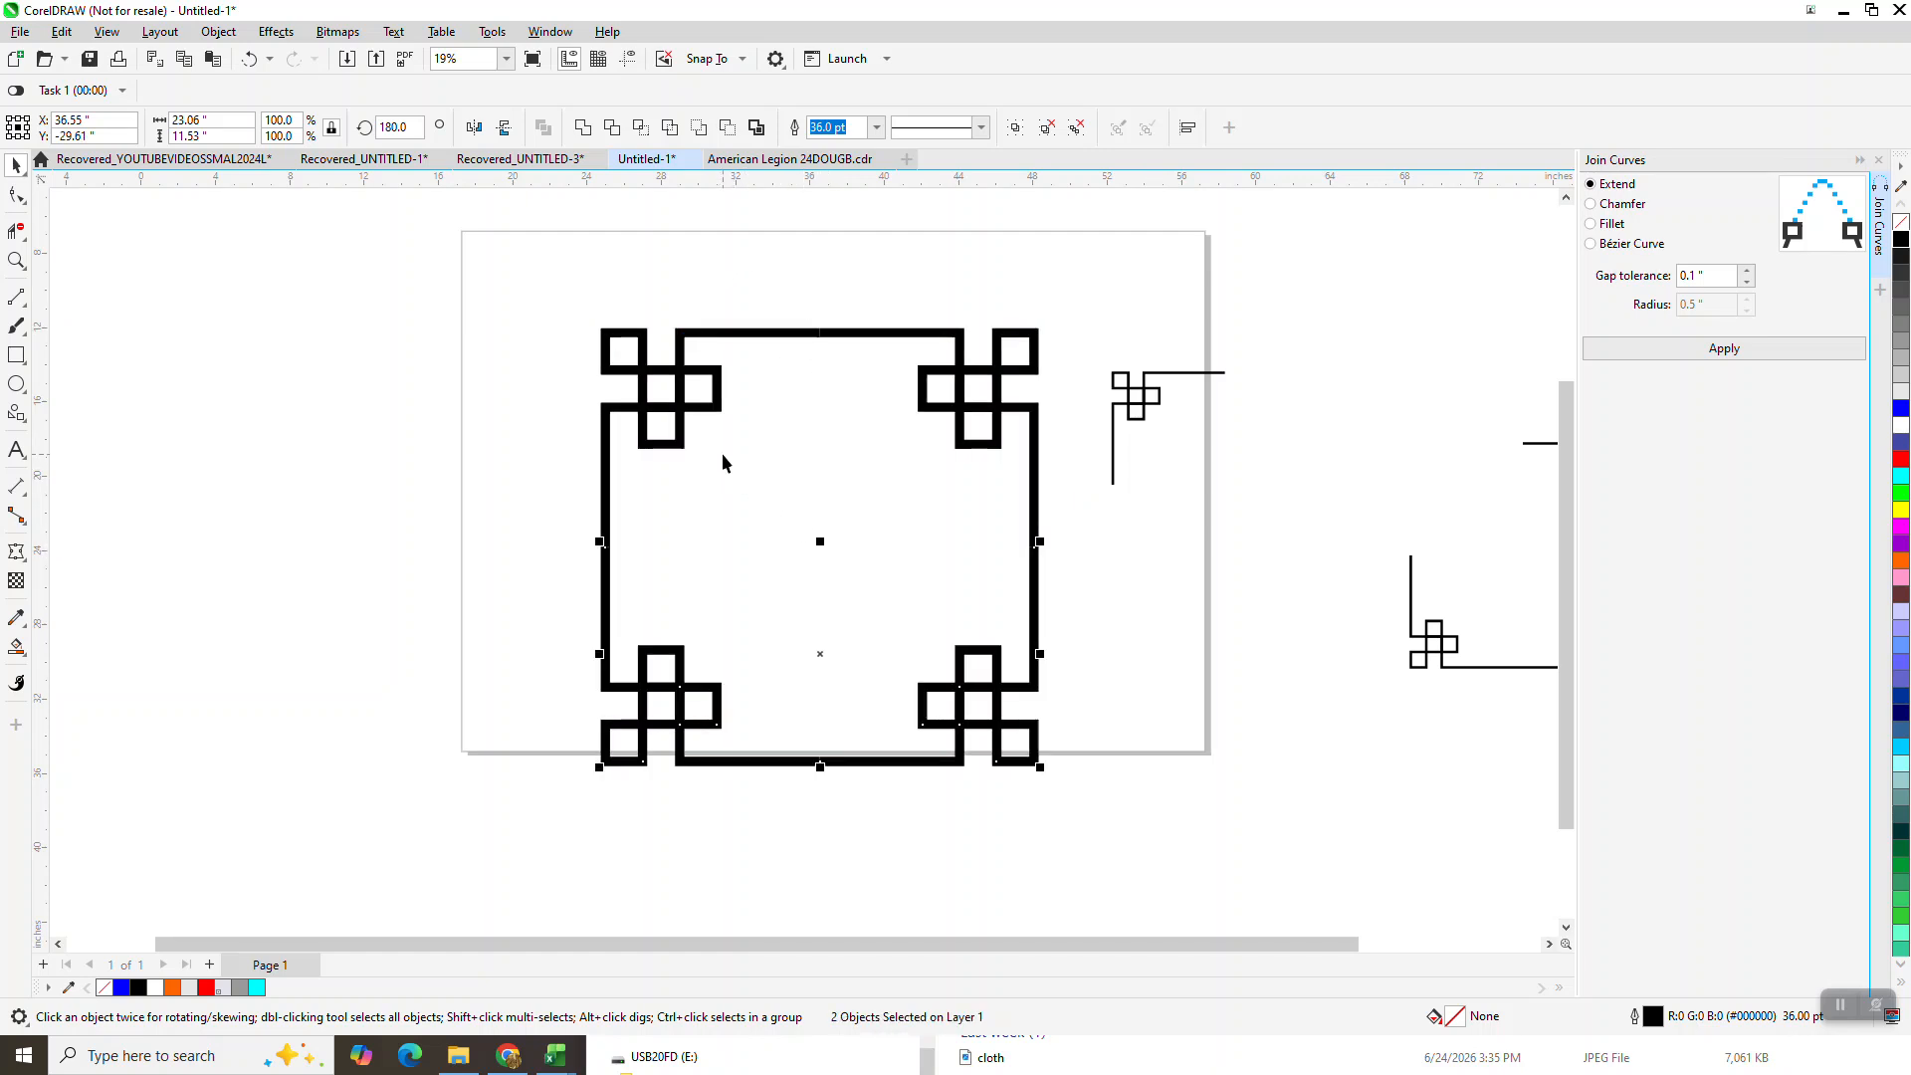
# Scale the complete four-corner frame to 20 inches wide and move it up inside the page.
pyautogui.scroll(-1, 723, 487)
pyautogui.moveTo(602, 326); pyautogui.dragTo(941, 735)
pyautogui.click(190, 120)
pyautogui.write('20')
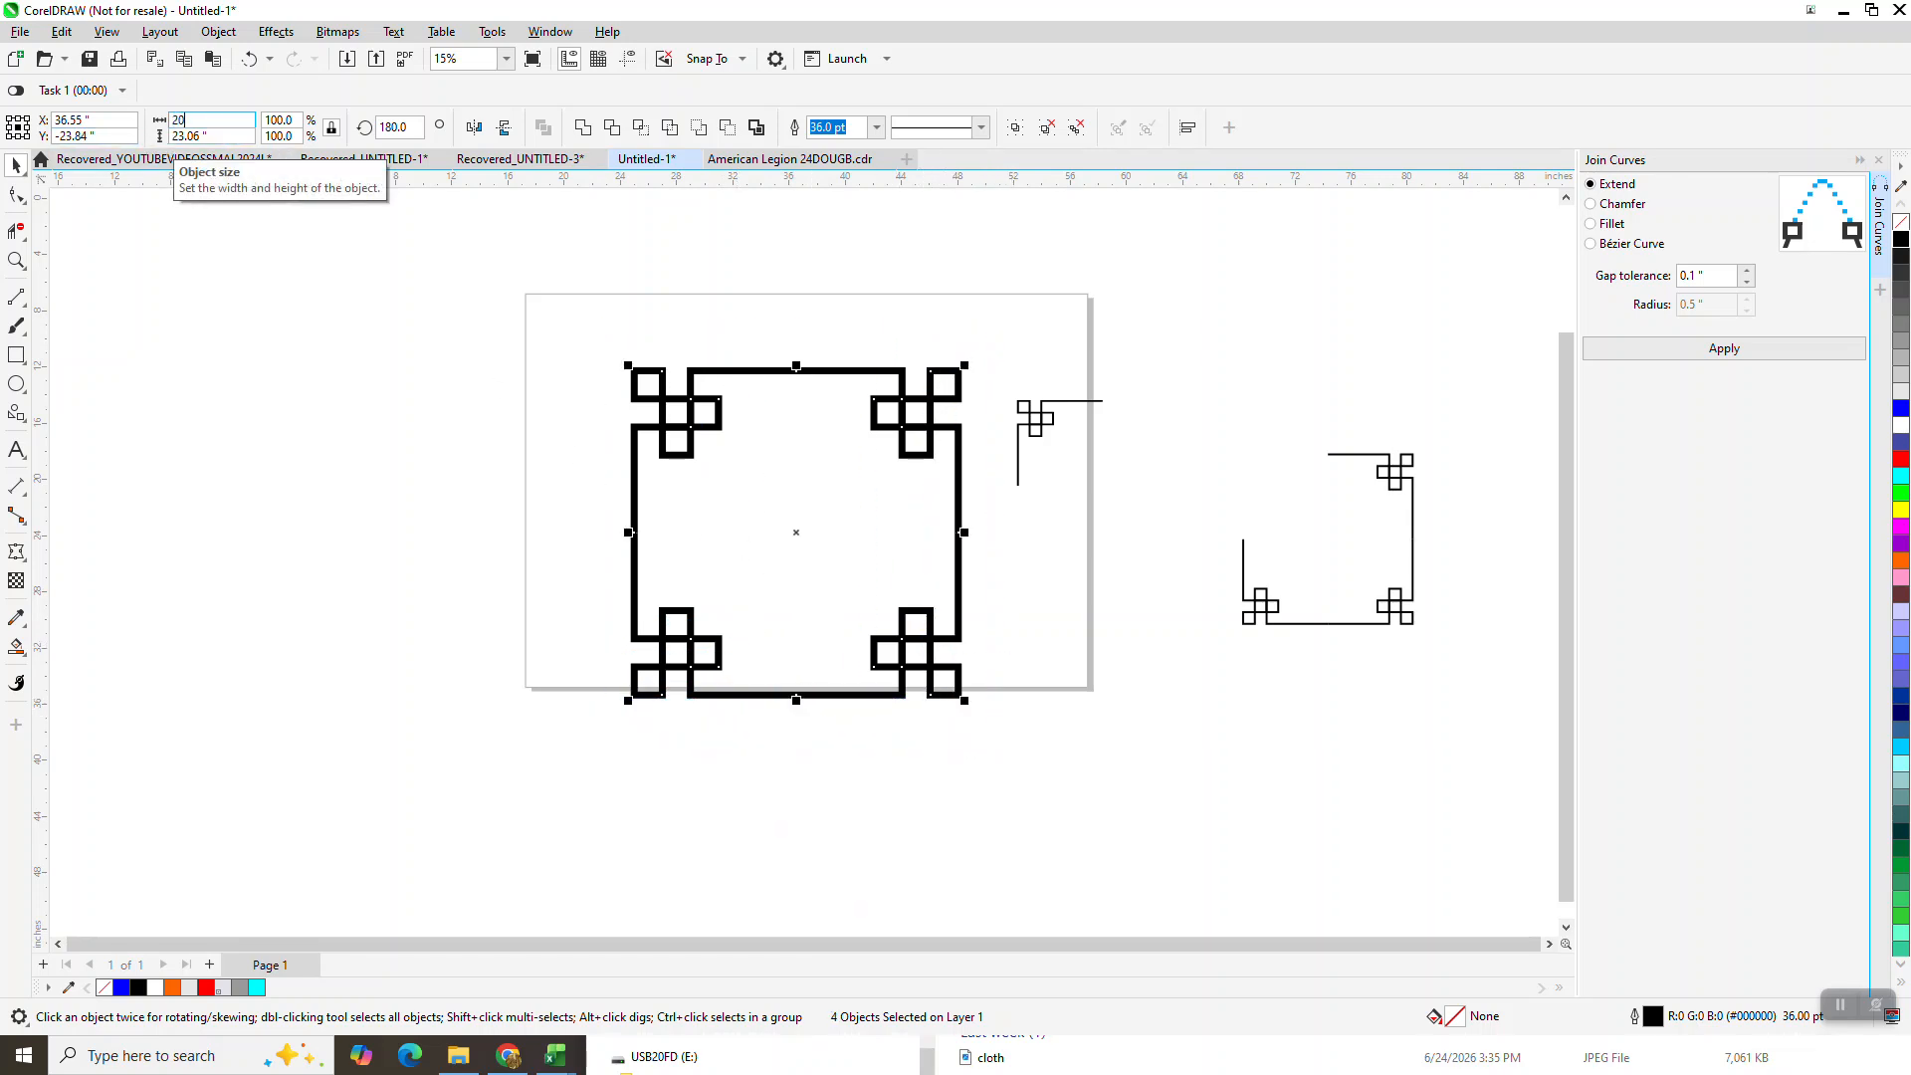
pyautogui.press('Return')
pyautogui.moveTo(796, 538); pyautogui.dragTo(760, 460)
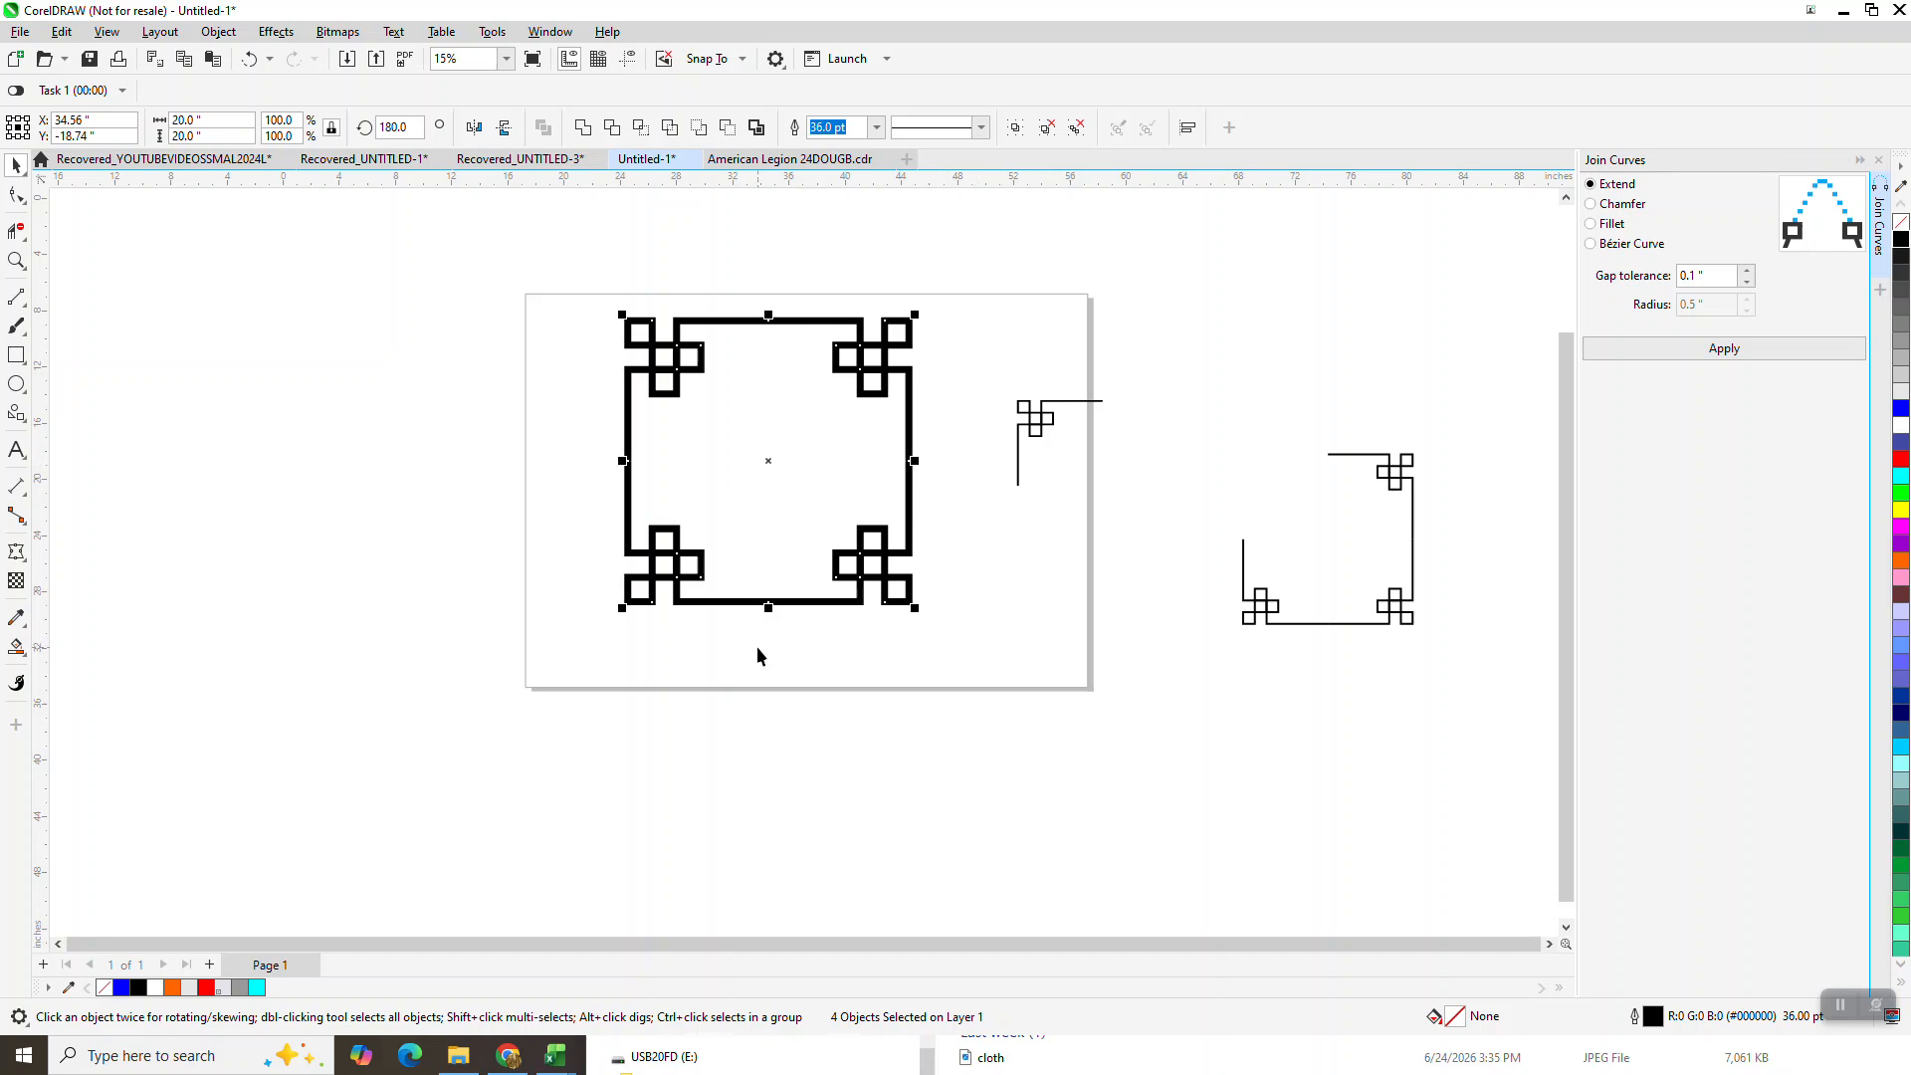
# Set the nudge distance to 10 inches and nudge the two lower corner groups down once.
pyautogui.click(947, 532)
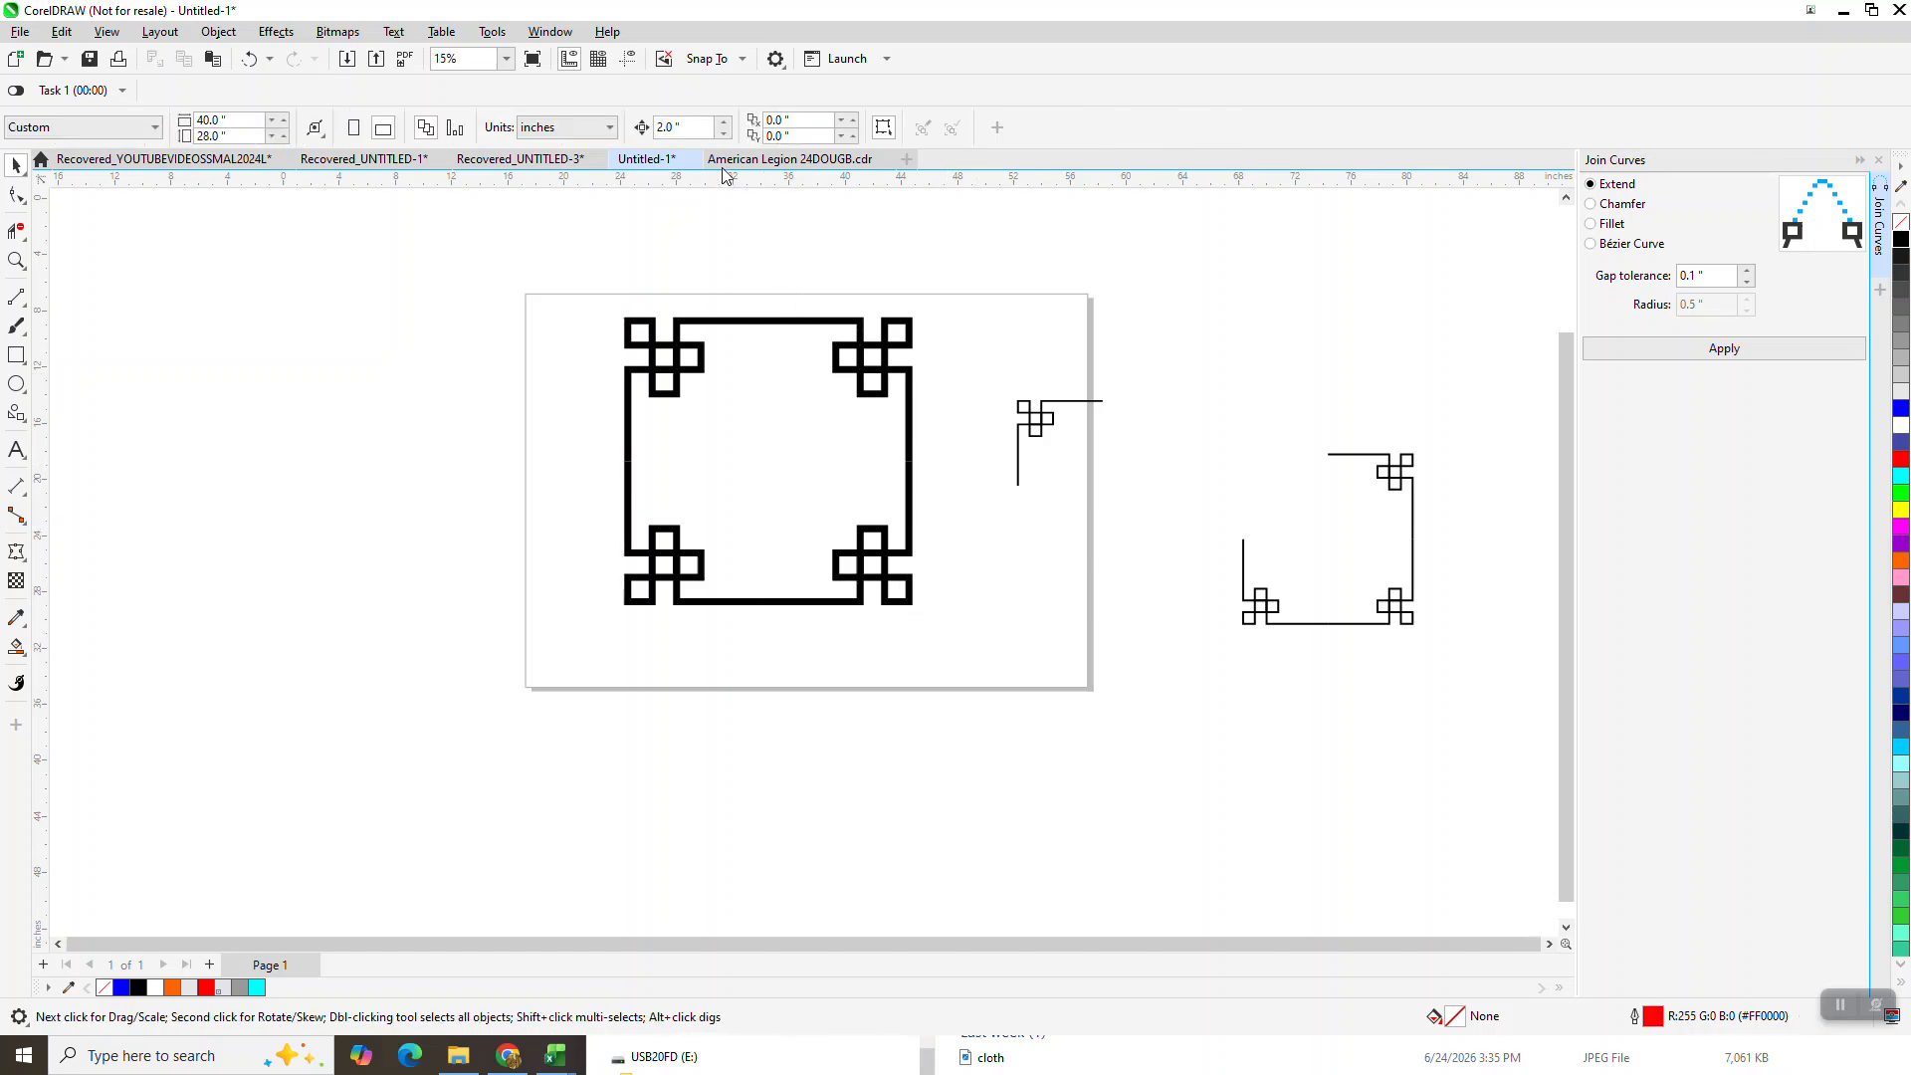
pyautogui.tripleClick(689, 124)
pyautogui.write('10')
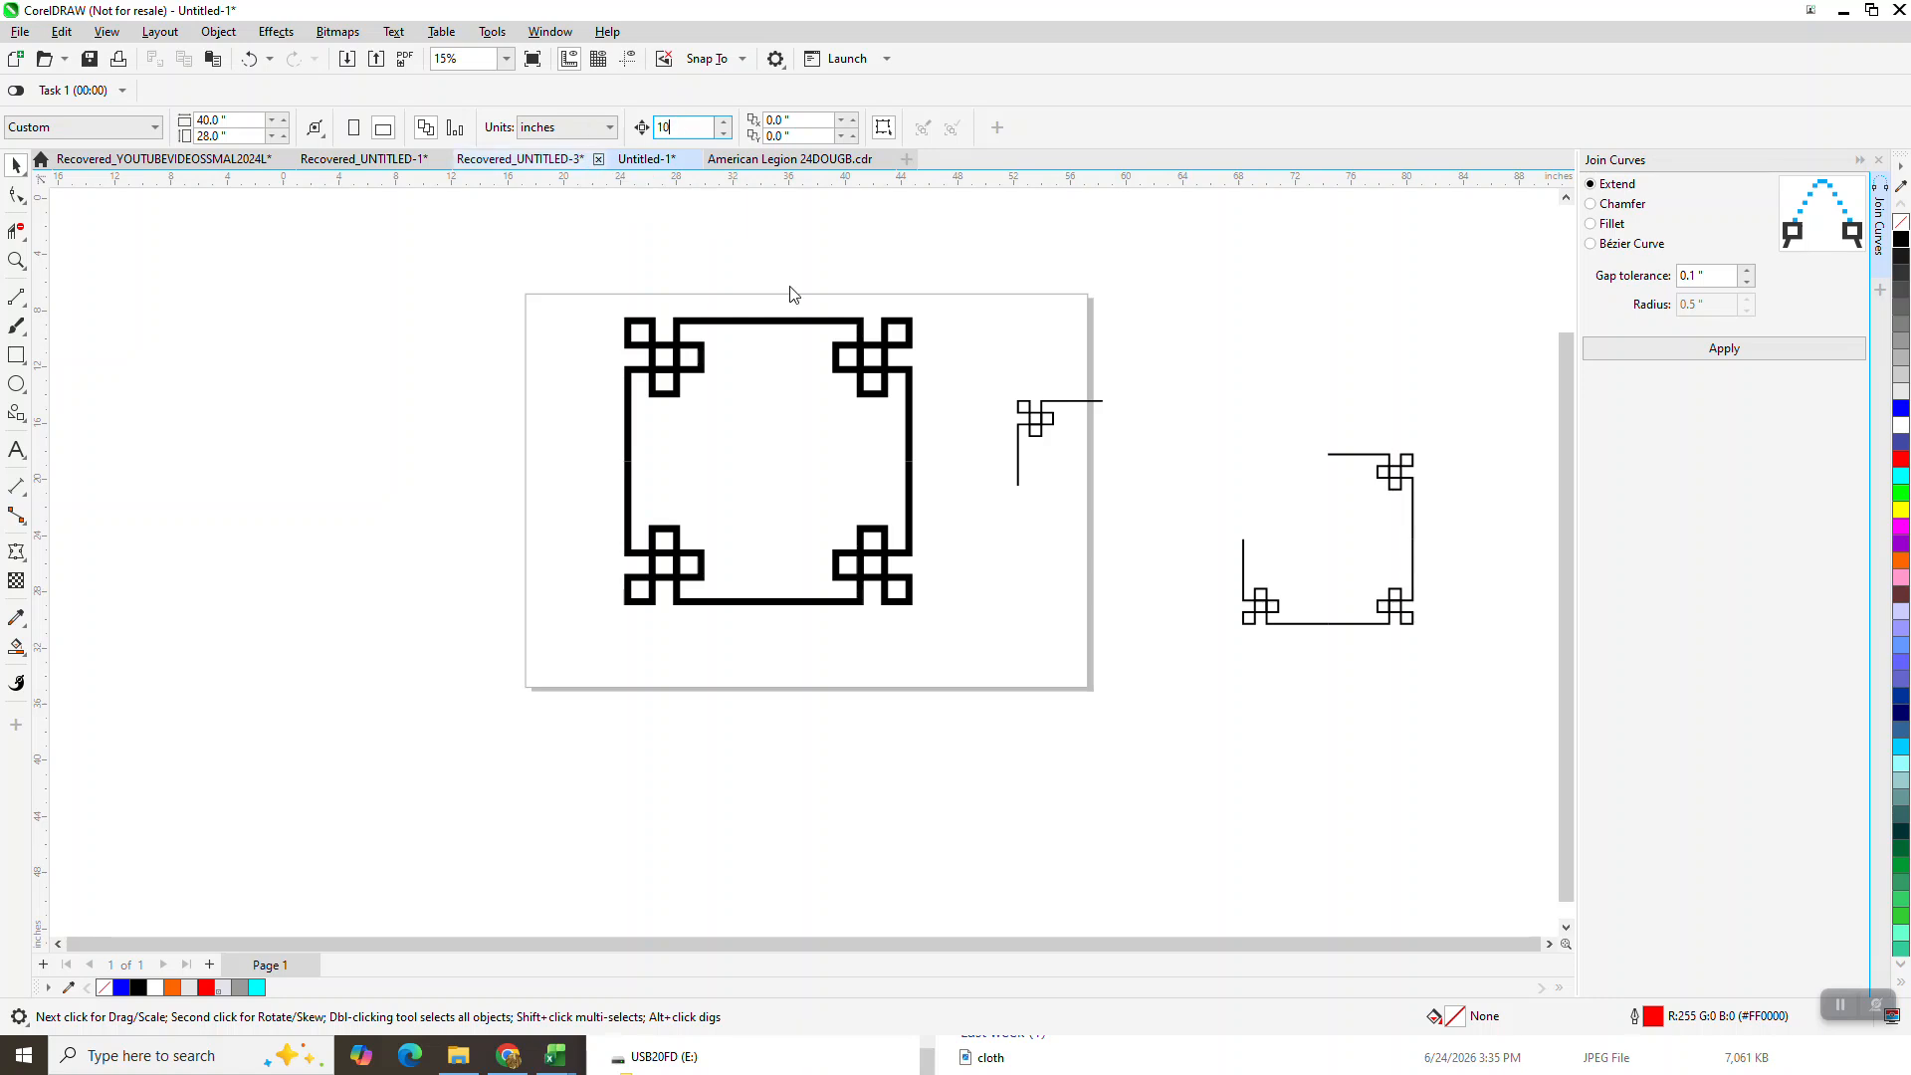
pyautogui.moveTo(552, 444); pyautogui.dragTo(995, 675)
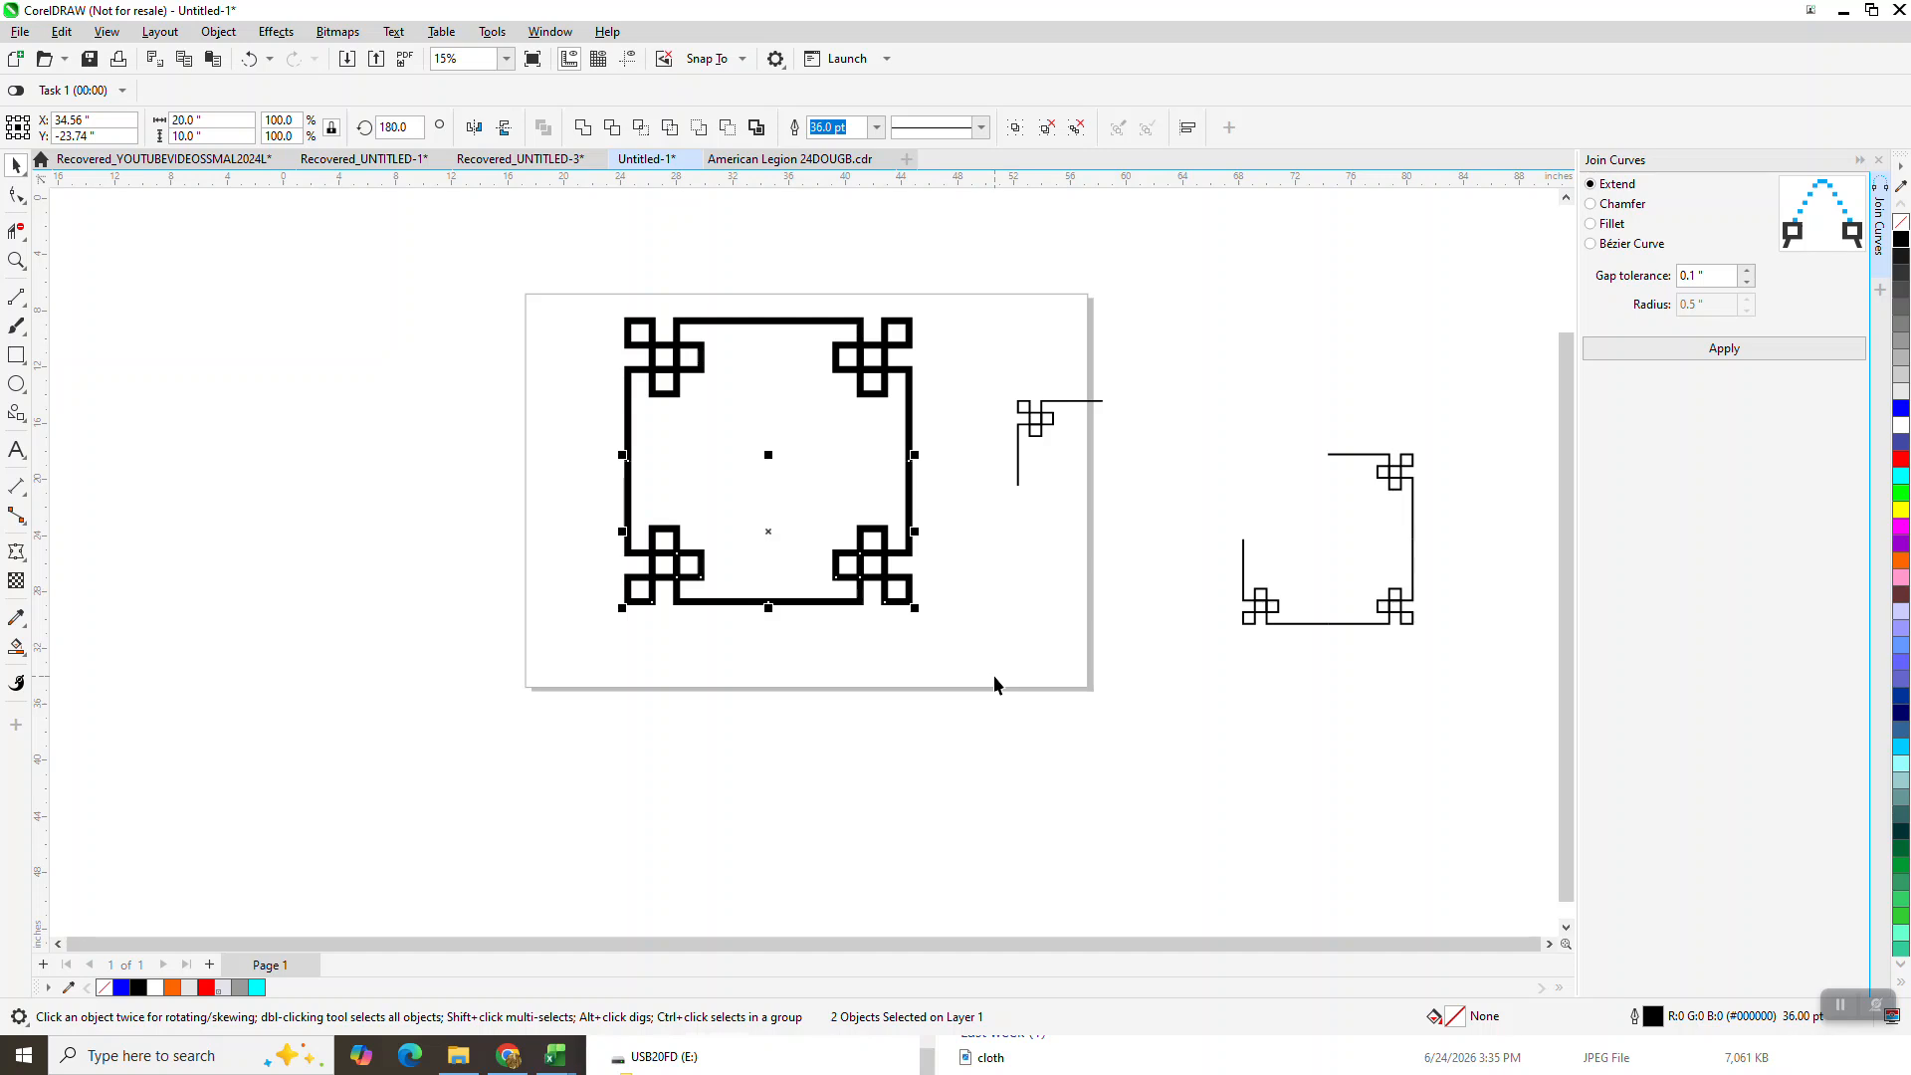
pyautogui.press('Down')
# Ungroup the two upper corner groups so their individual curves can be edited.
pyautogui.click(16, 194)
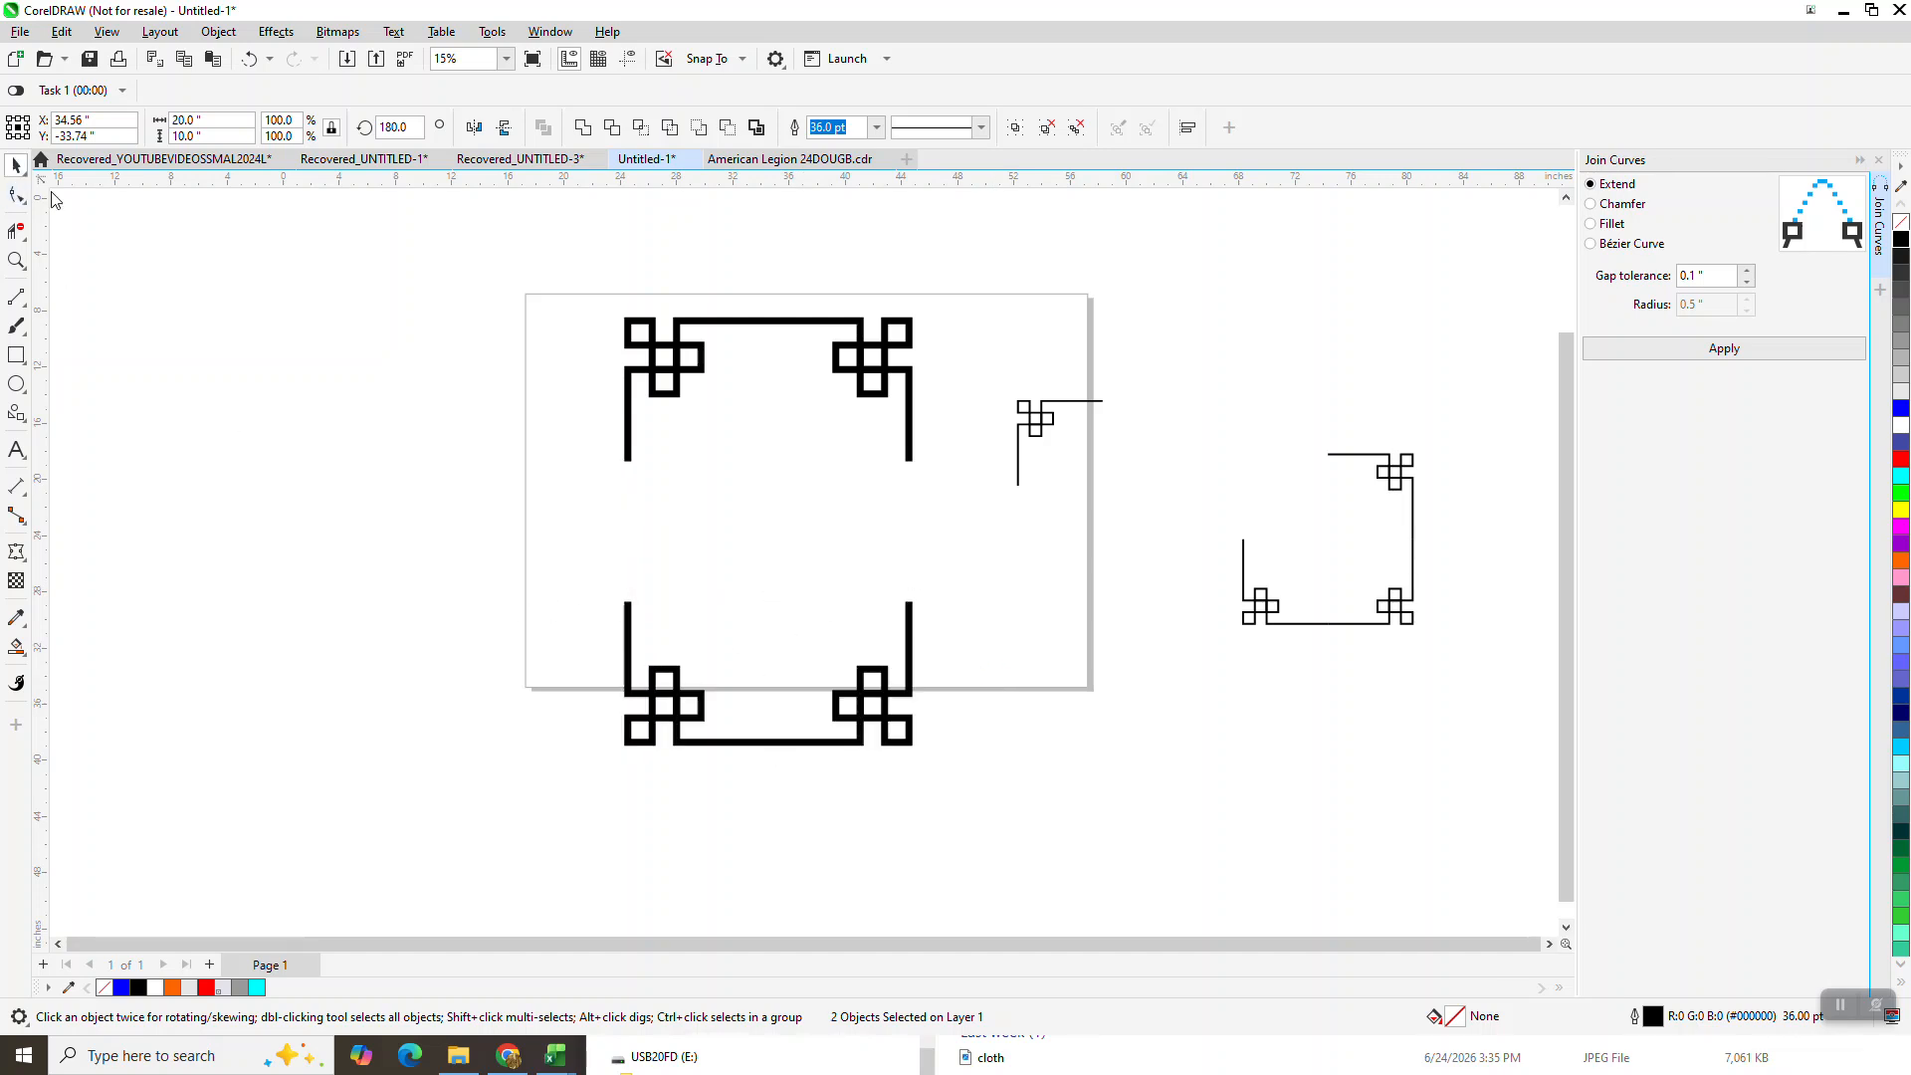
pyautogui.click(652, 467)
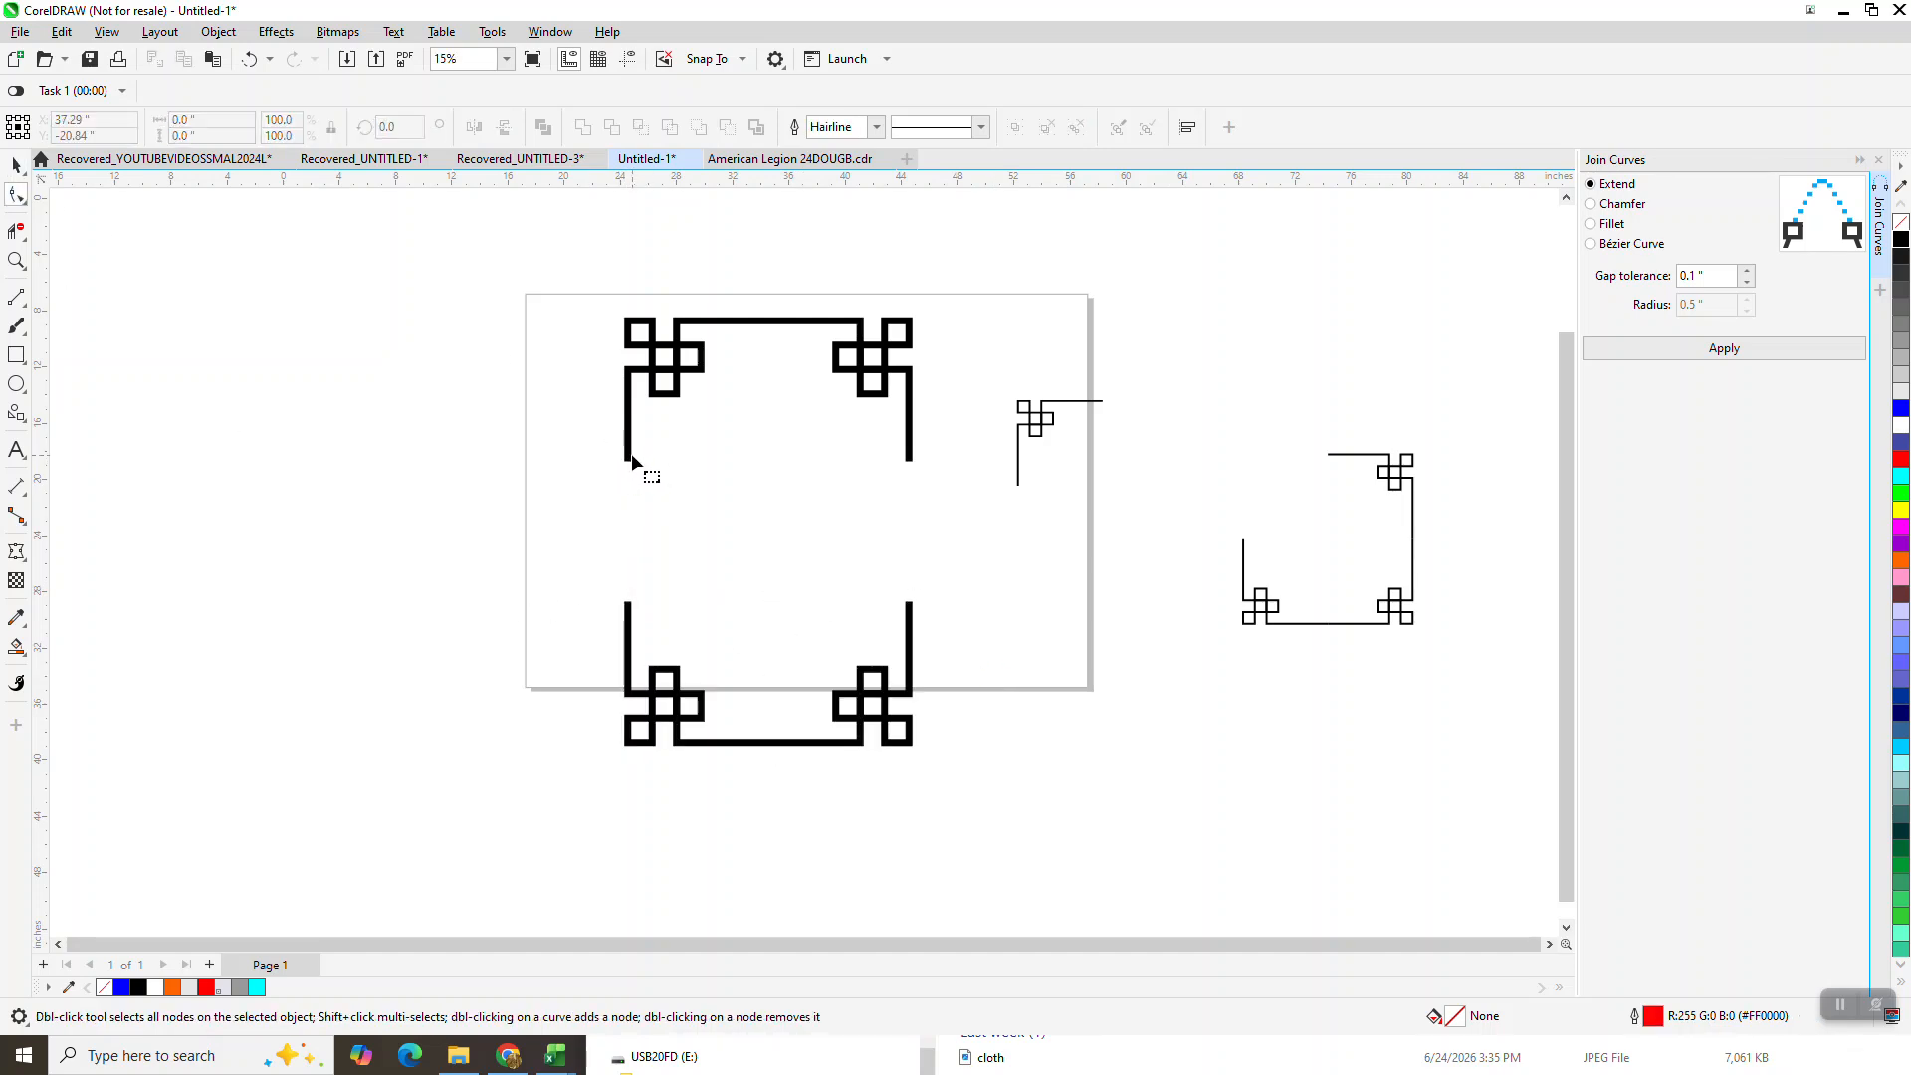
pyautogui.click(14, 166)
pyautogui.moveTo(594, 273); pyautogui.dragTo(916, 478)
pyautogui.click(218, 31)
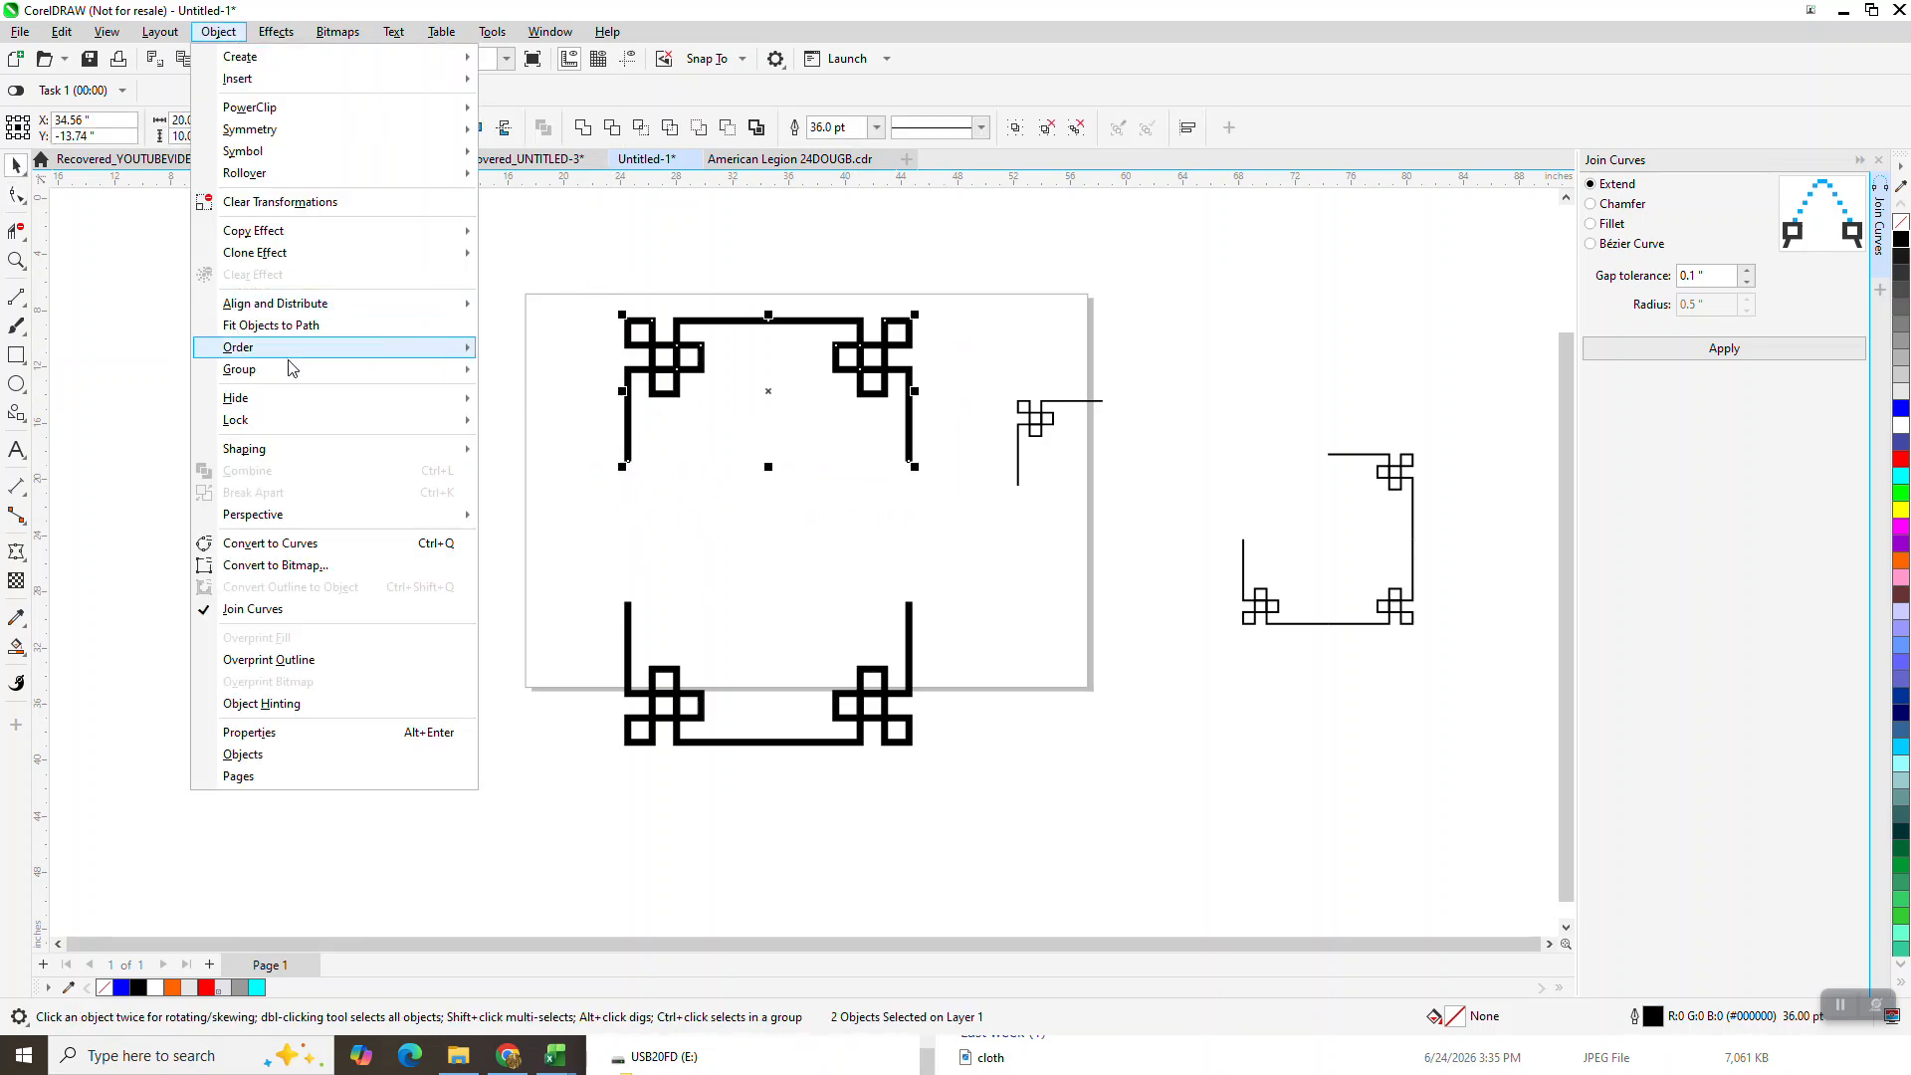
pyautogui.moveTo(296, 349)
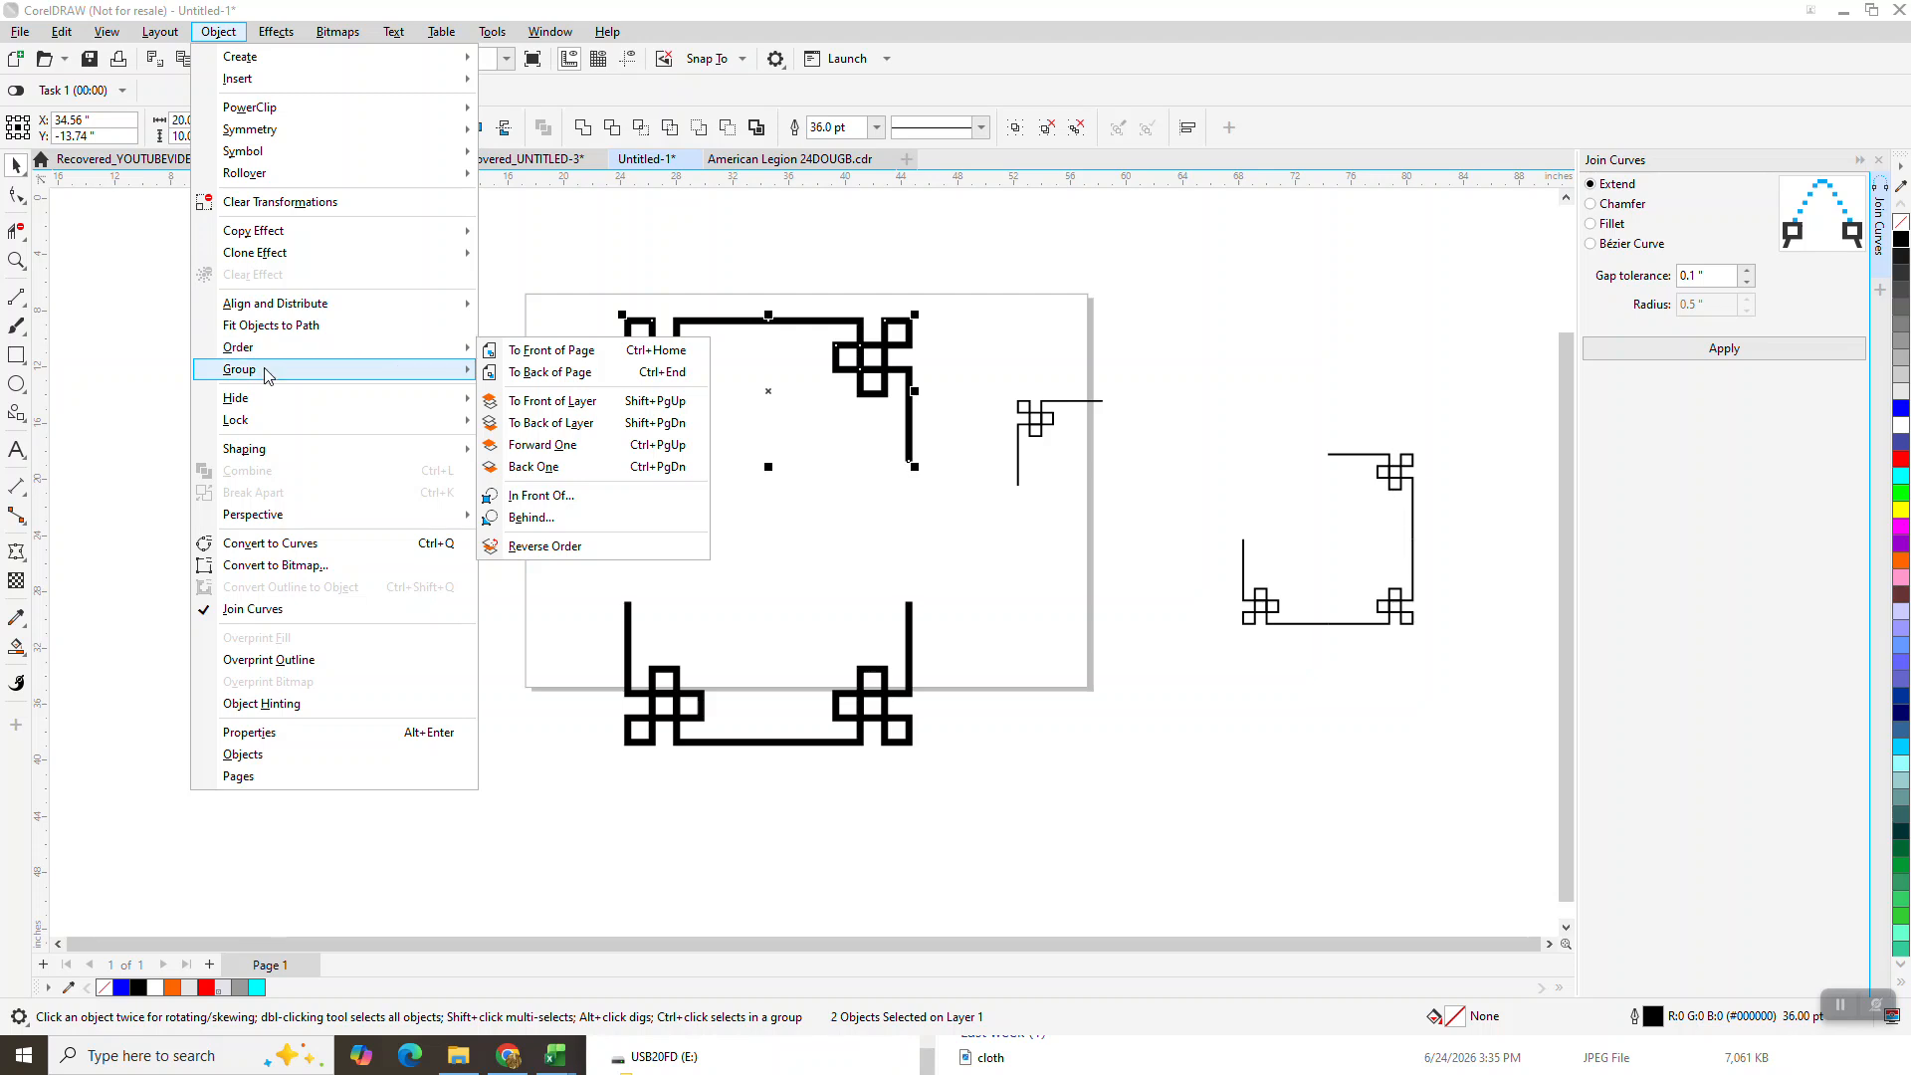
pyautogui.click(581, 406)
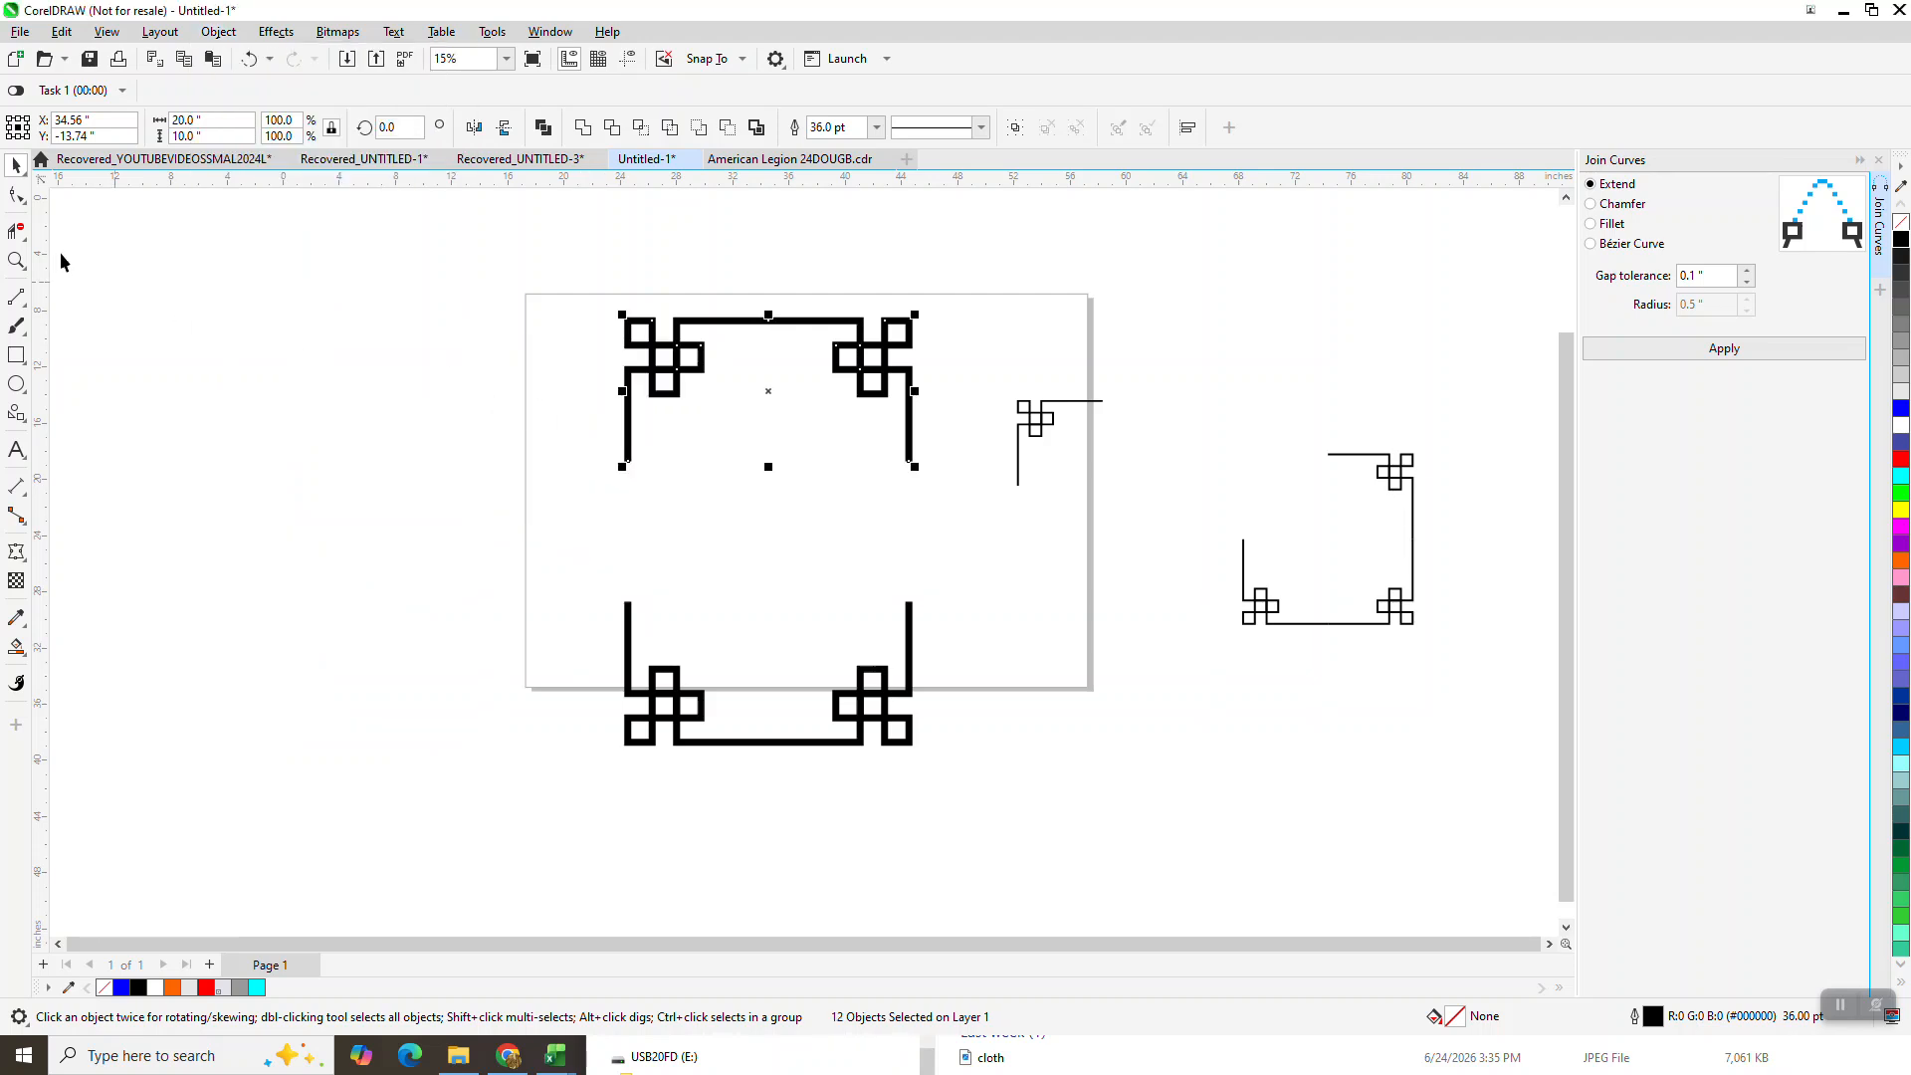
# Extend the open ends of the upper half's left and right side lines straight down 10 inches to meet the lower half.
pyautogui.click(16, 195)
pyautogui.click(627, 460)
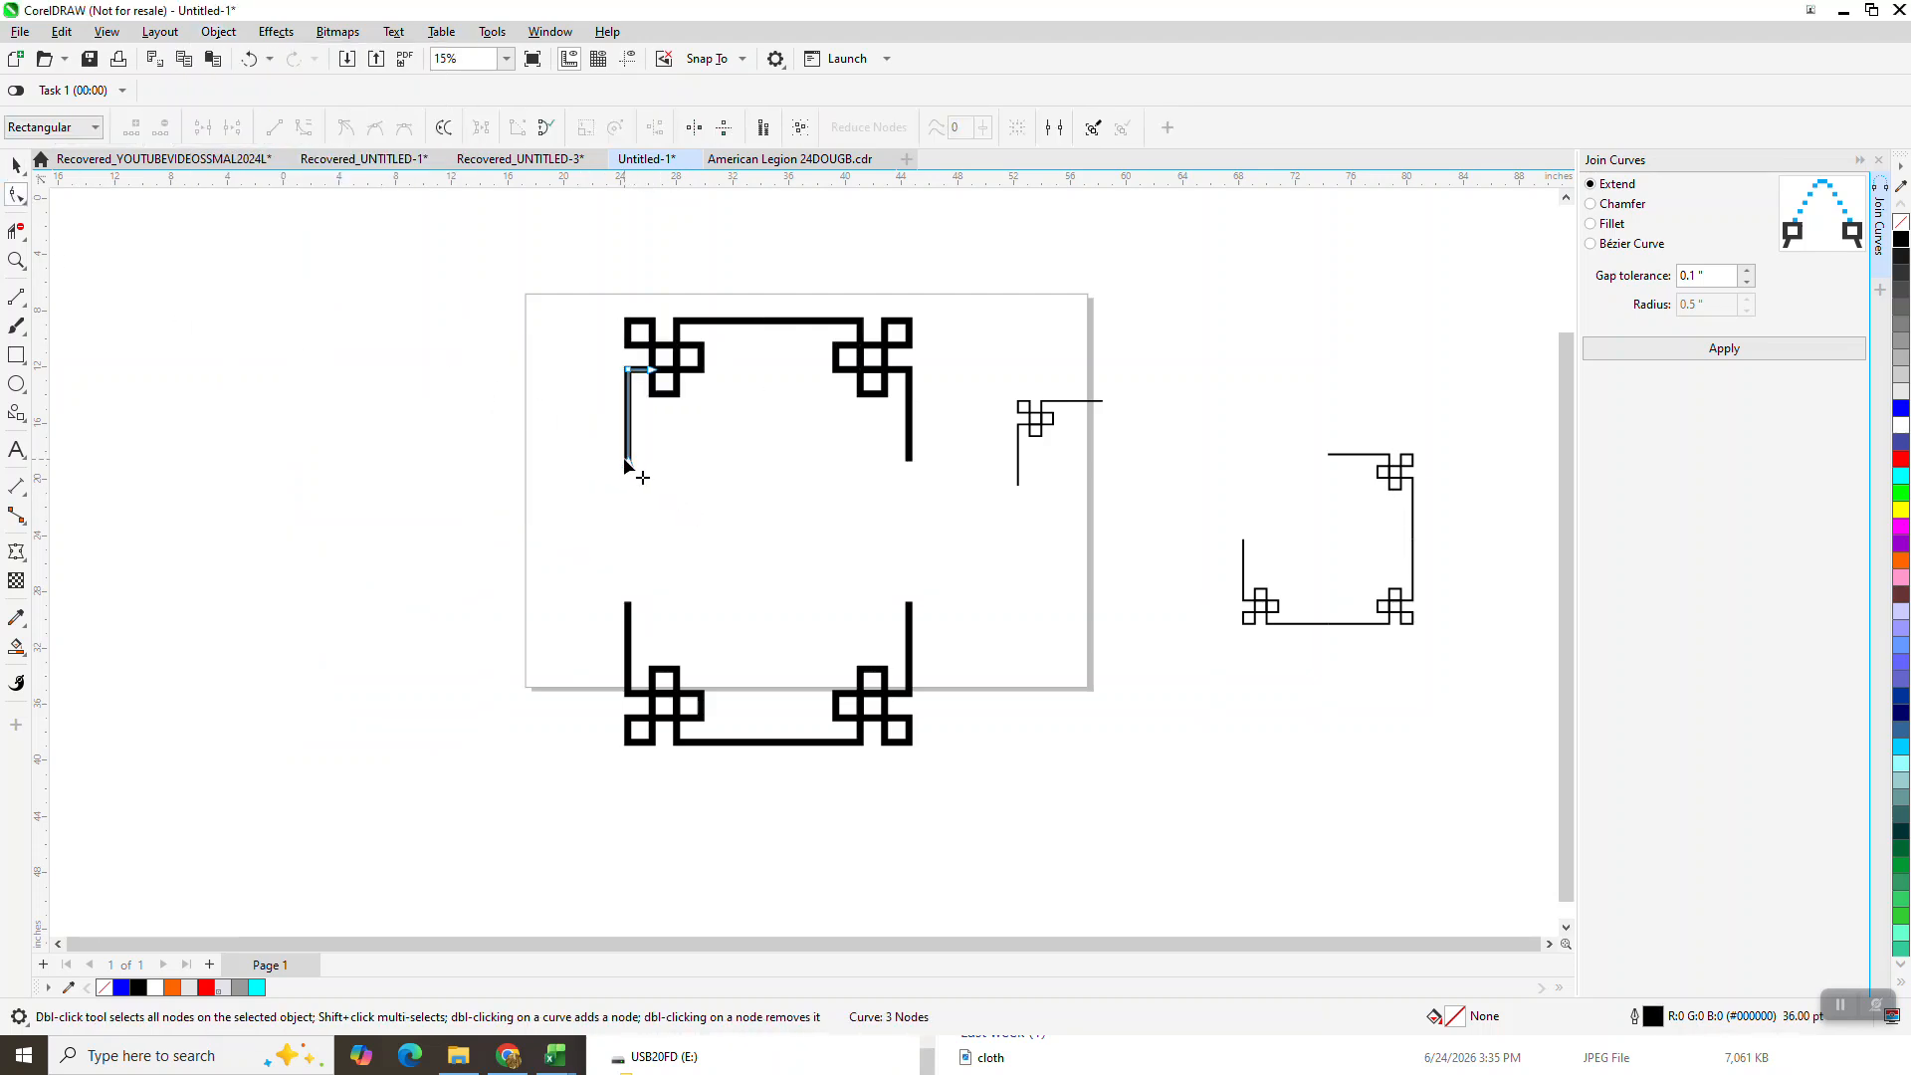
pyautogui.moveTo(628, 465); pyautogui.dragTo(628, 601)
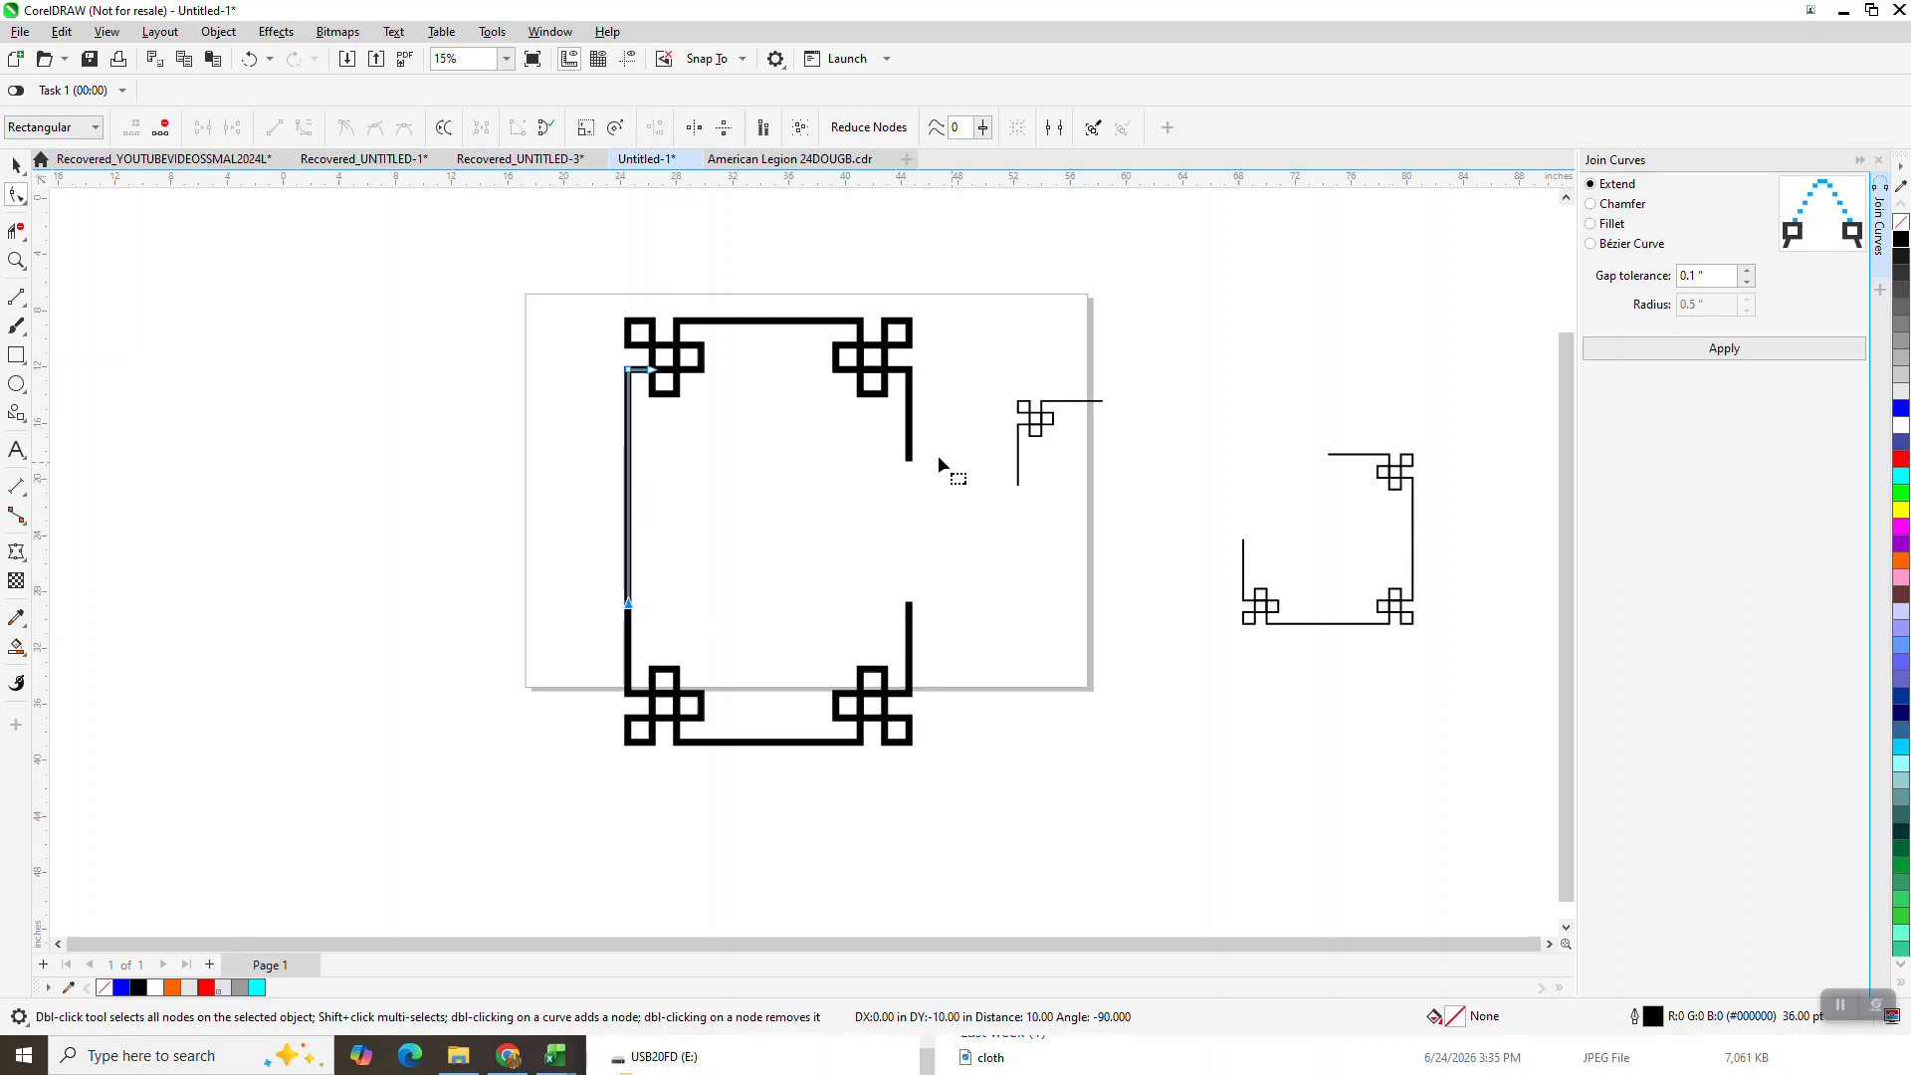
pyautogui.click(910, 457)
pyautogui.moveTo(910, 463); pyautogui.dragTo(909, 602)
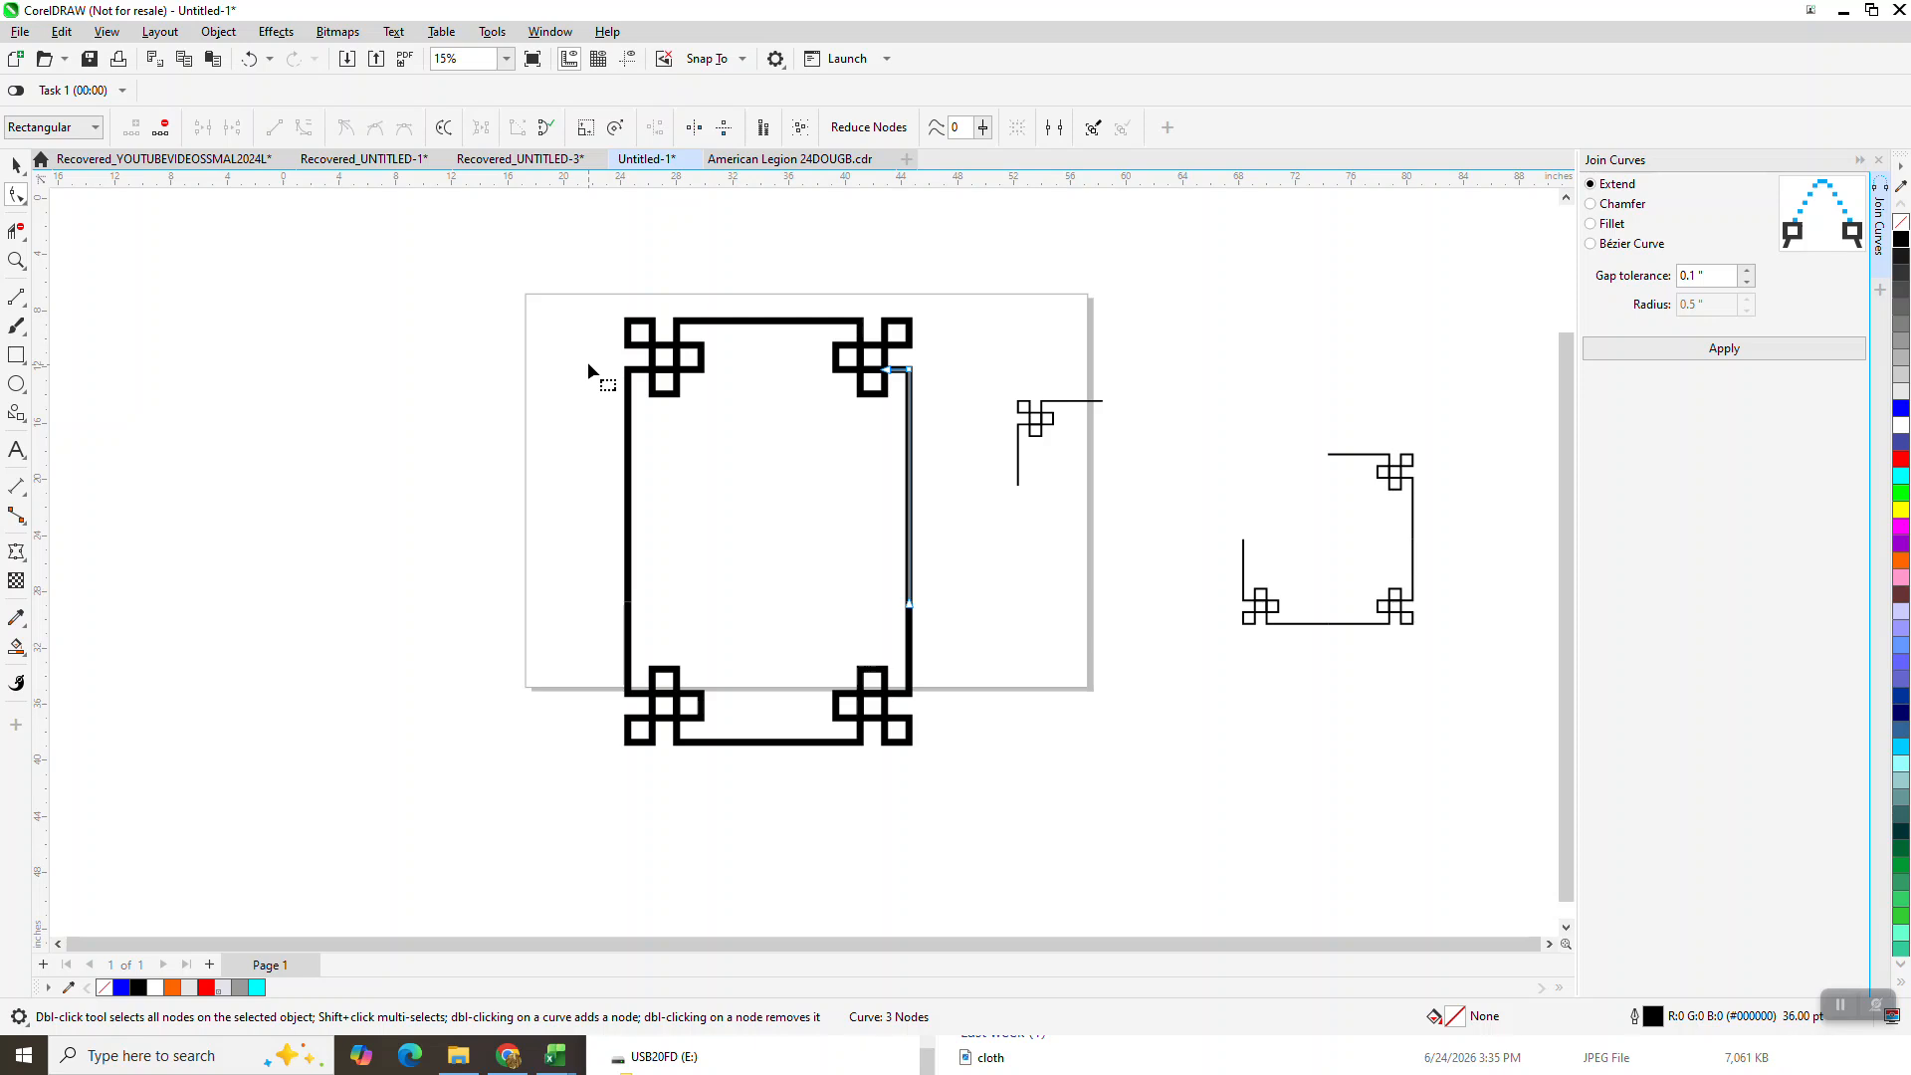
pyautogui.press('space')
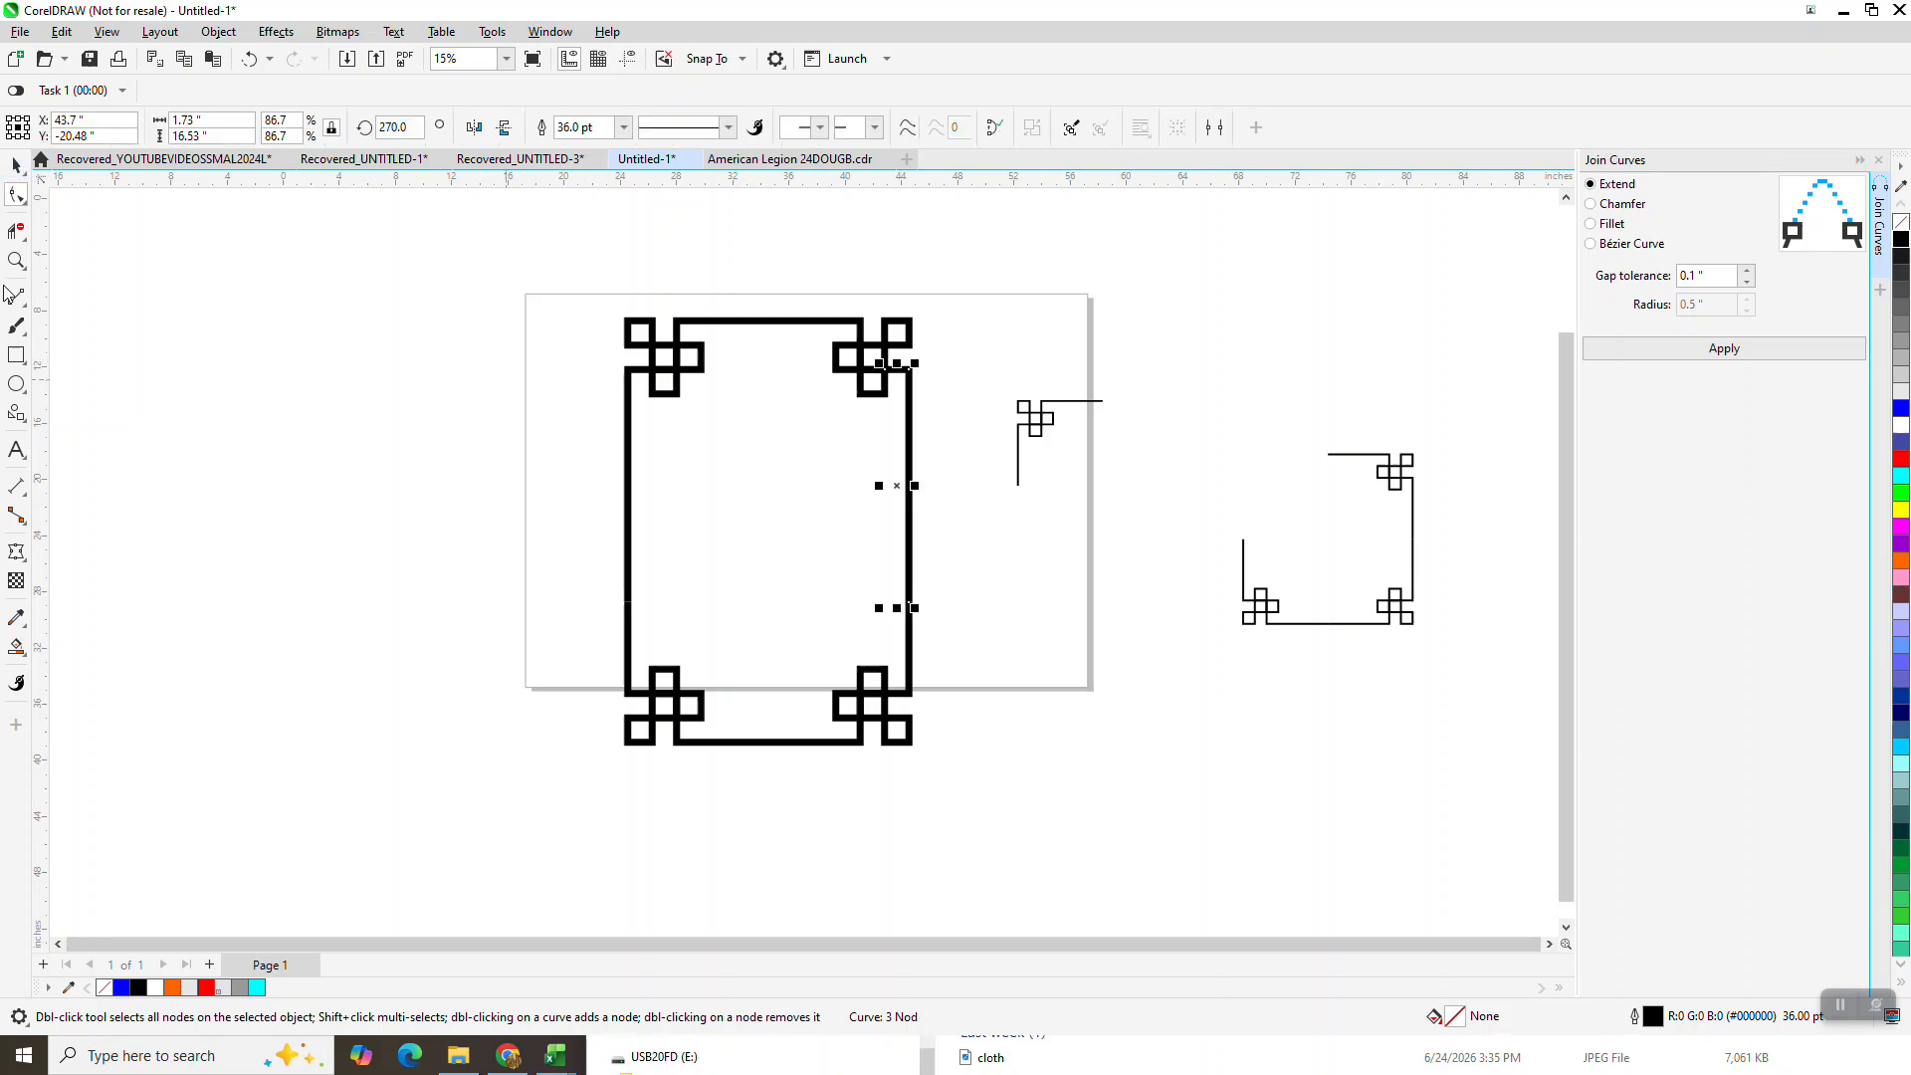
pyautogui.click(15, 261)
pyautogui.moveTo(789, 542); pyautogui.dragTo(964, 657)
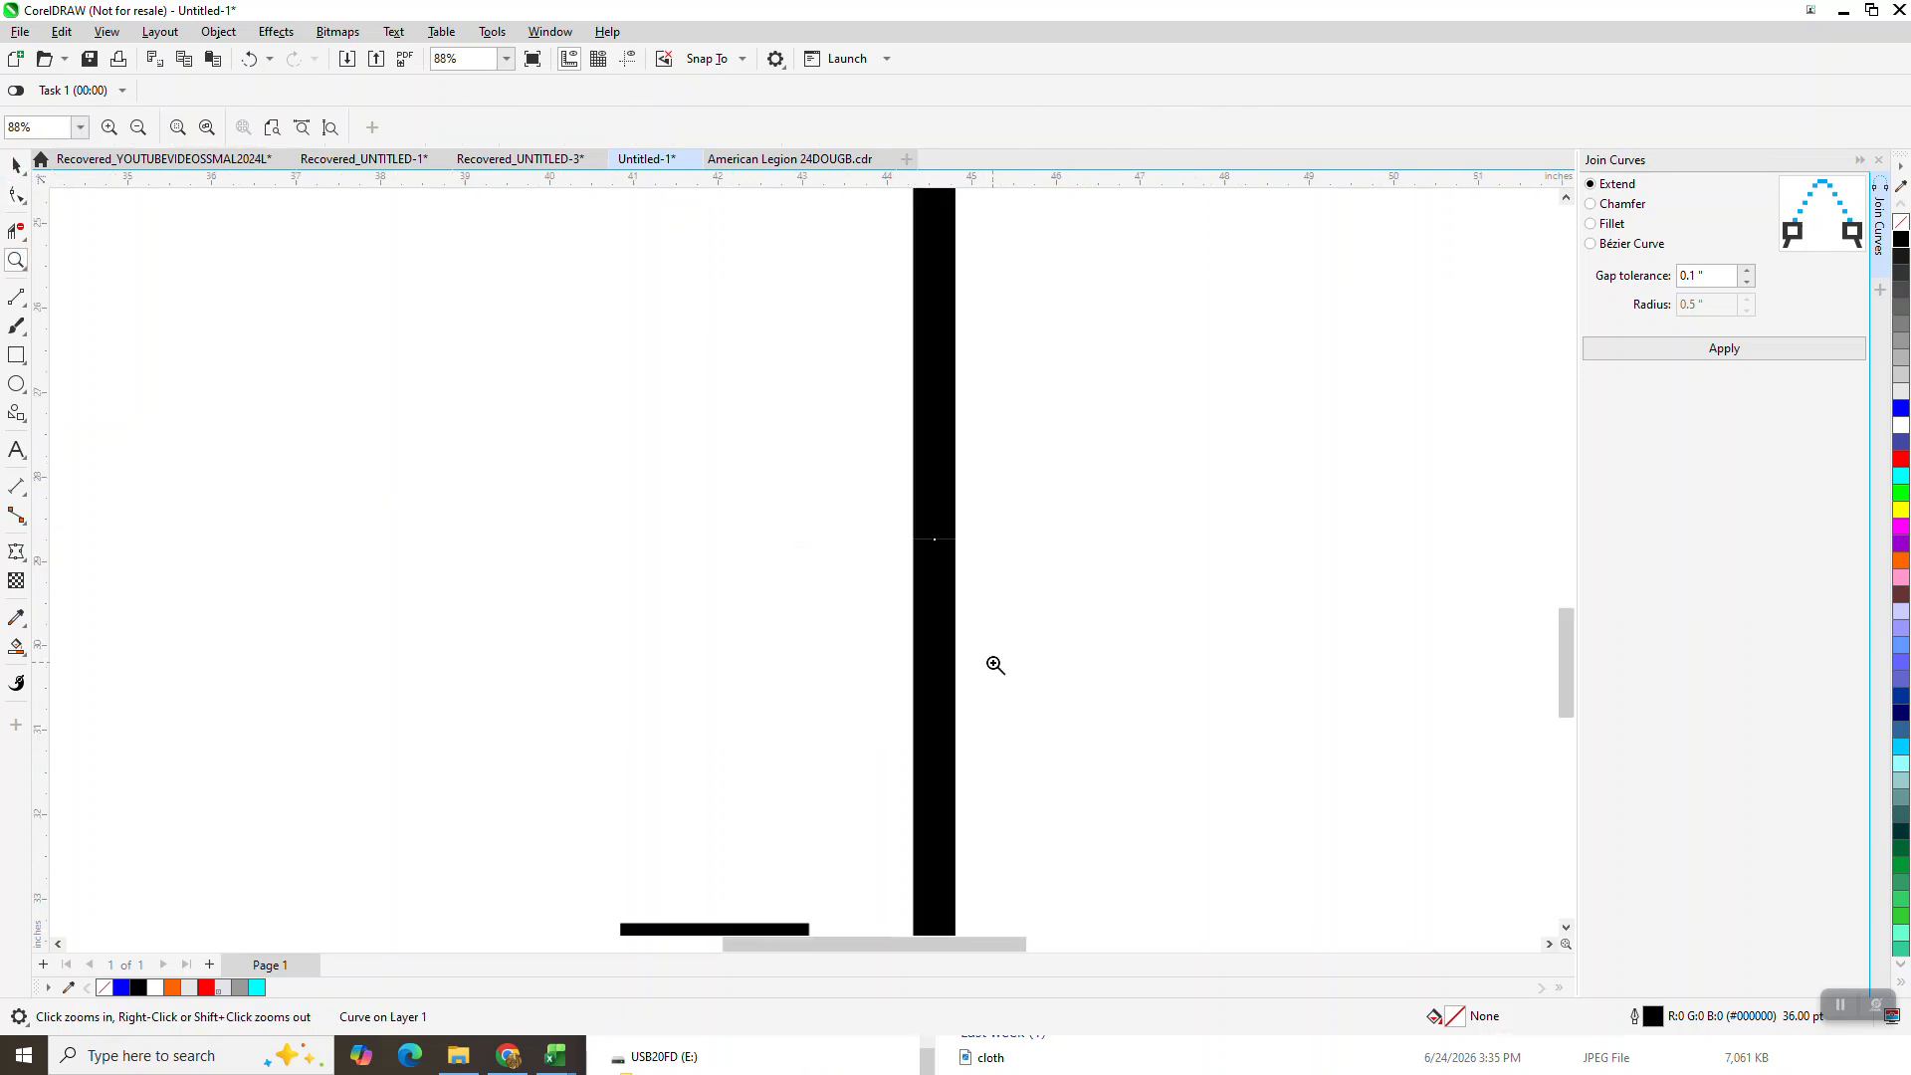
pyautogui.scroll(-5, 926, 557)
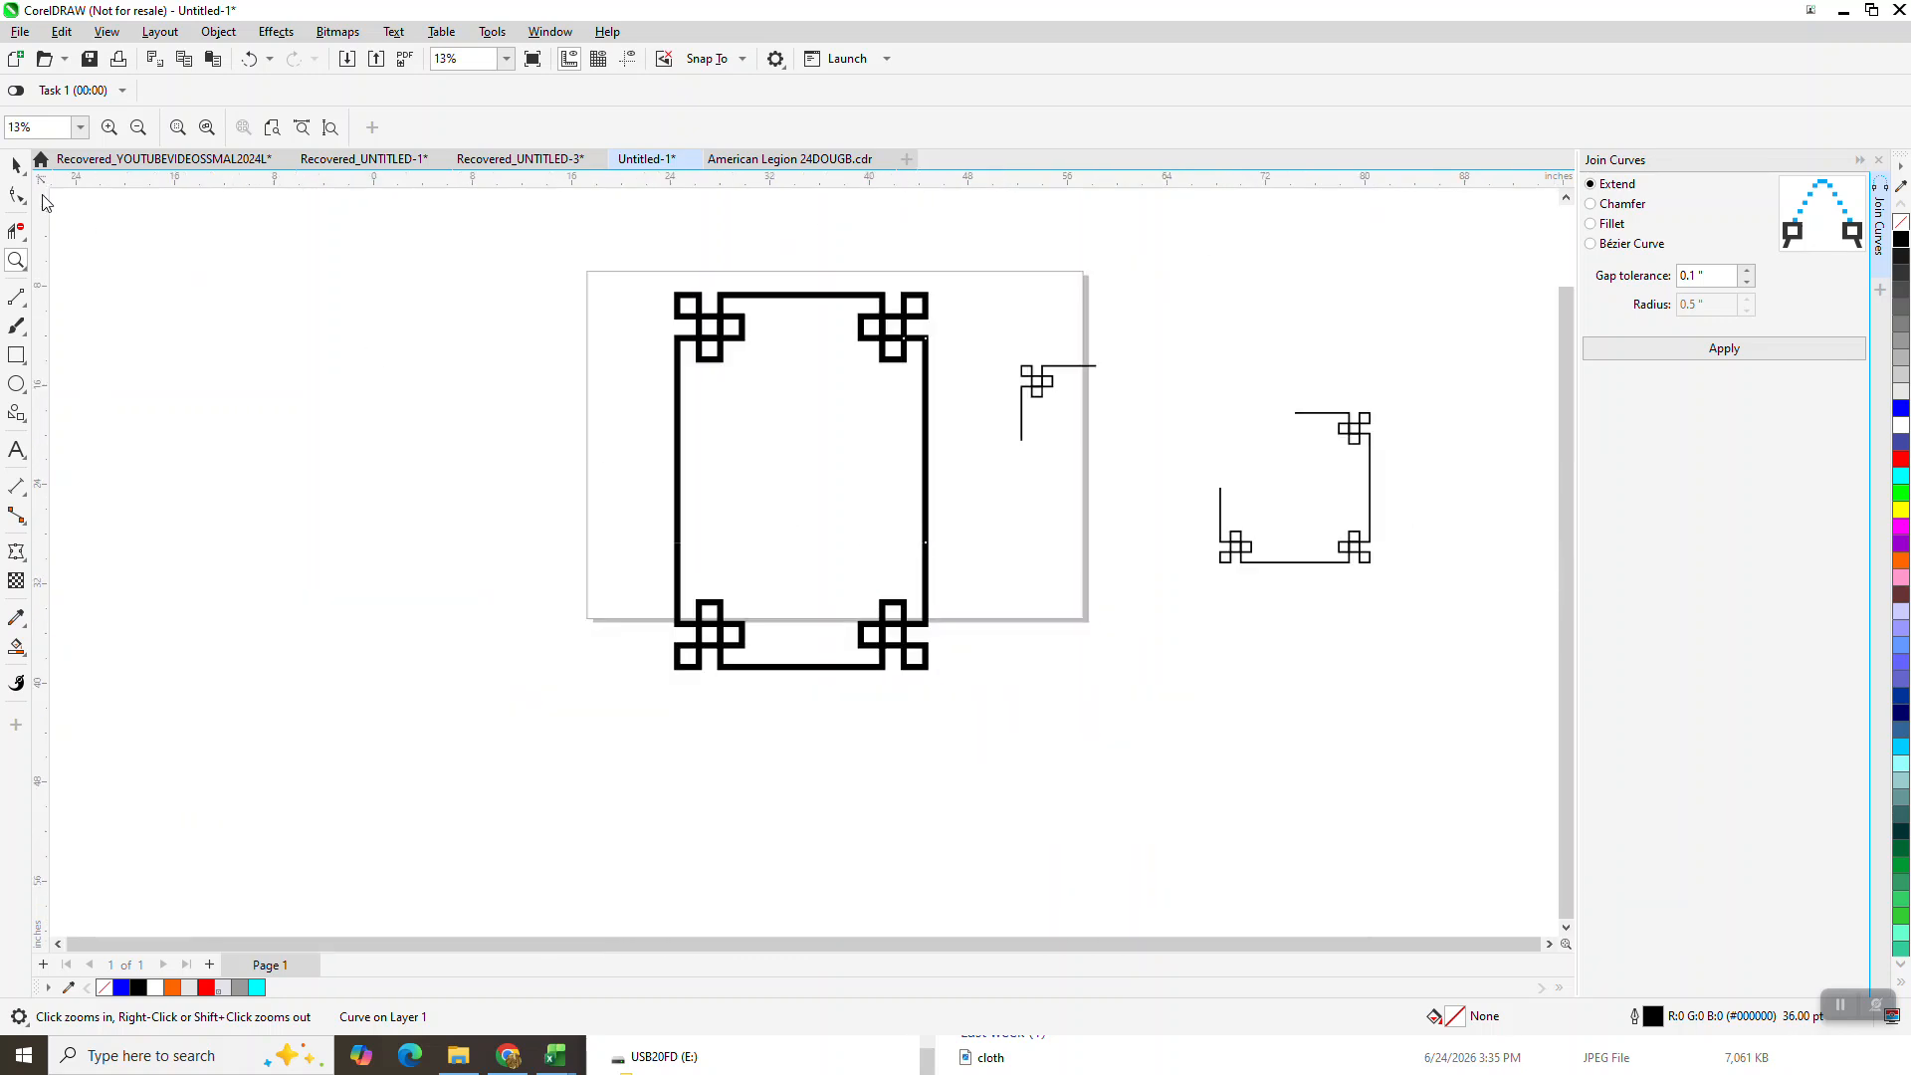
# Ungroup the two lower corner groups of the frame.
pyautogui.press('Escape')
pyautogui.press('space')
pyautogui.moveTo(585, 487); pyautogui.dragTo(1208, 815)
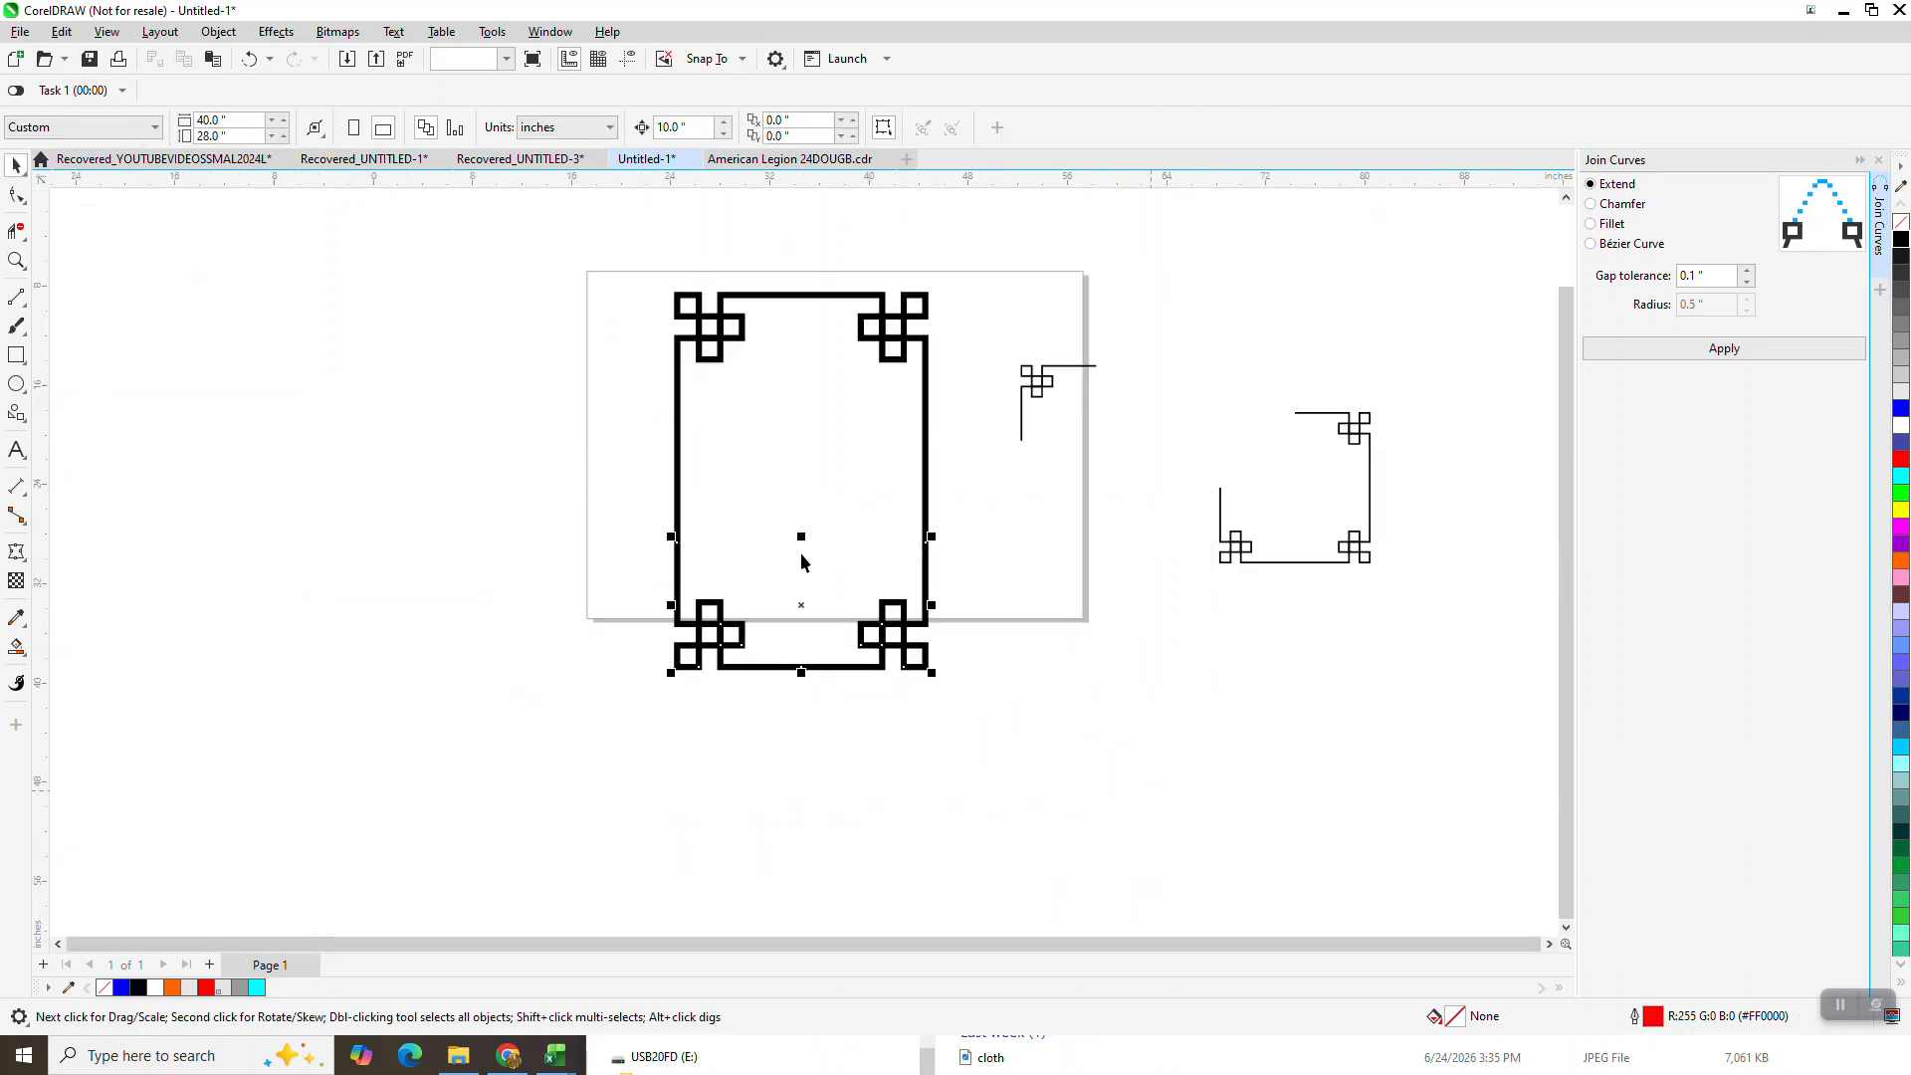
pyautogui.click(218, 32)
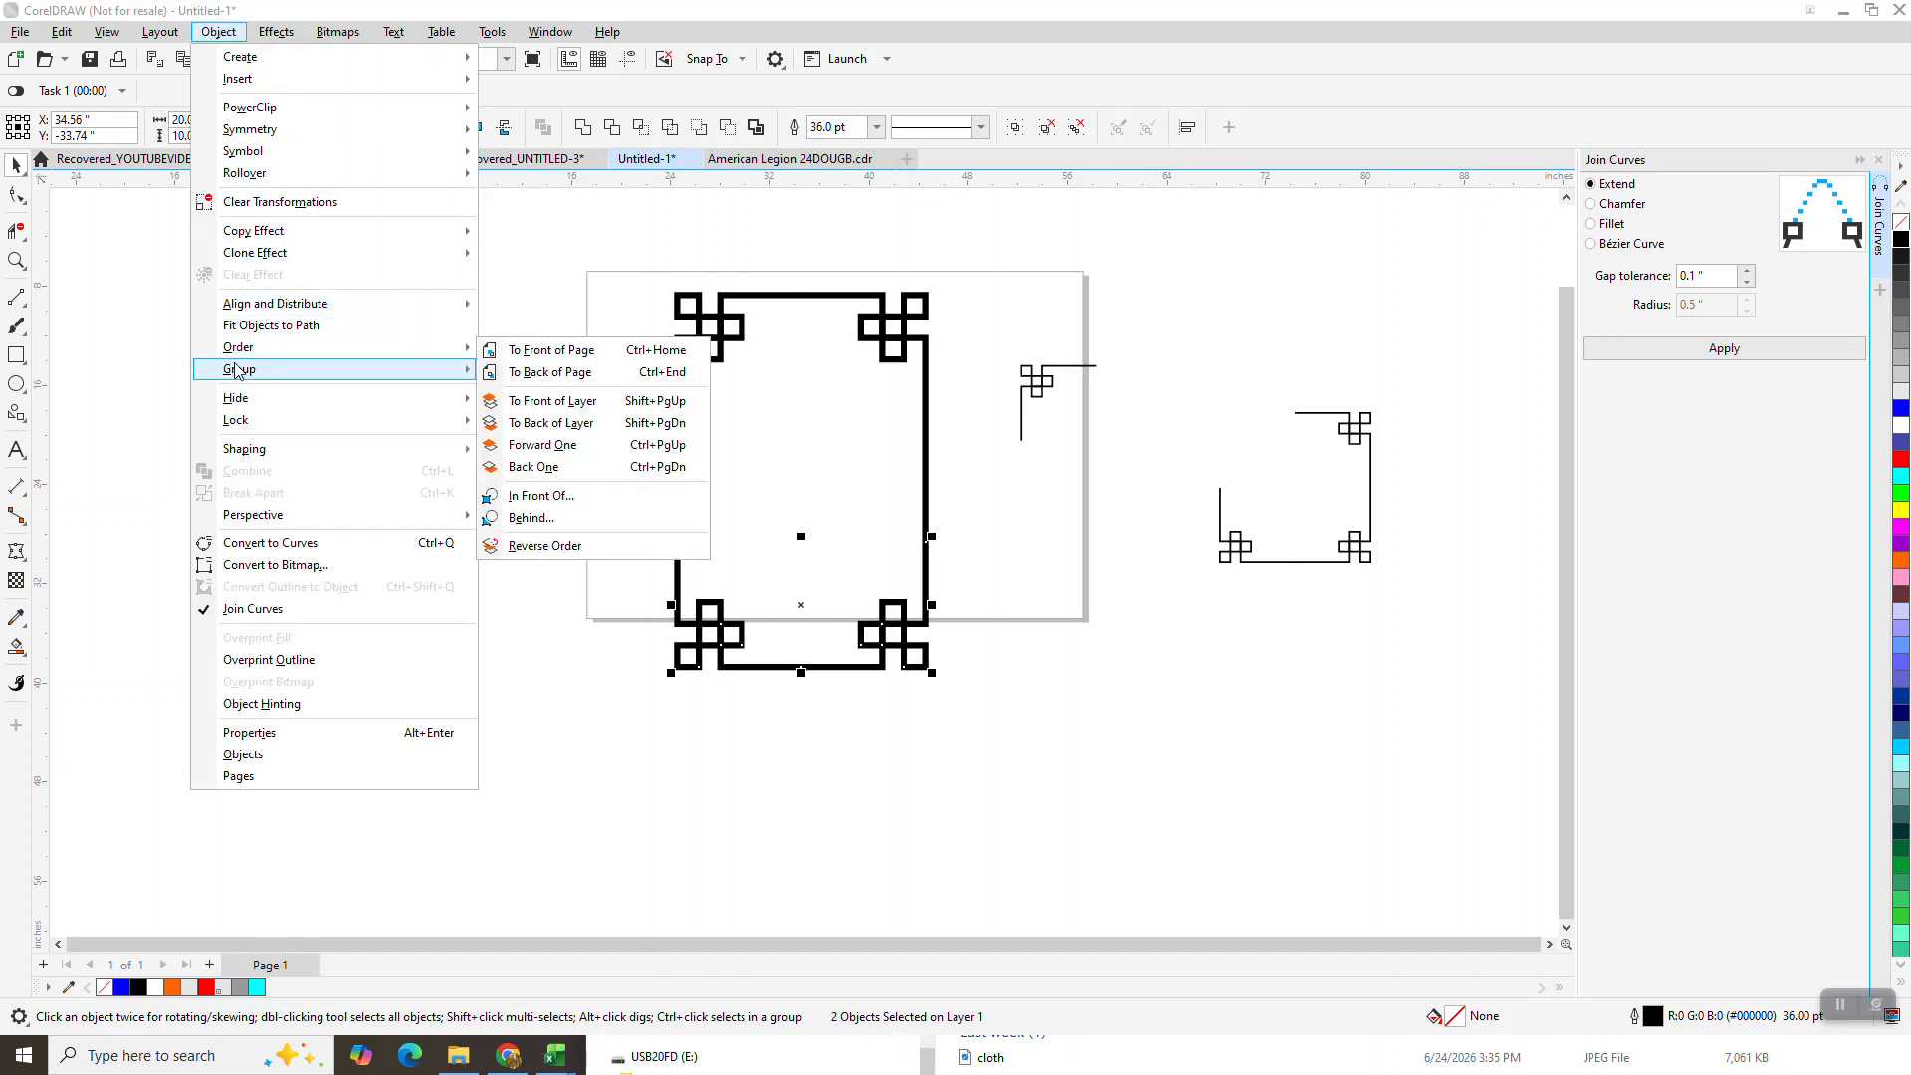
pyautogui.moveTo(418, 369)
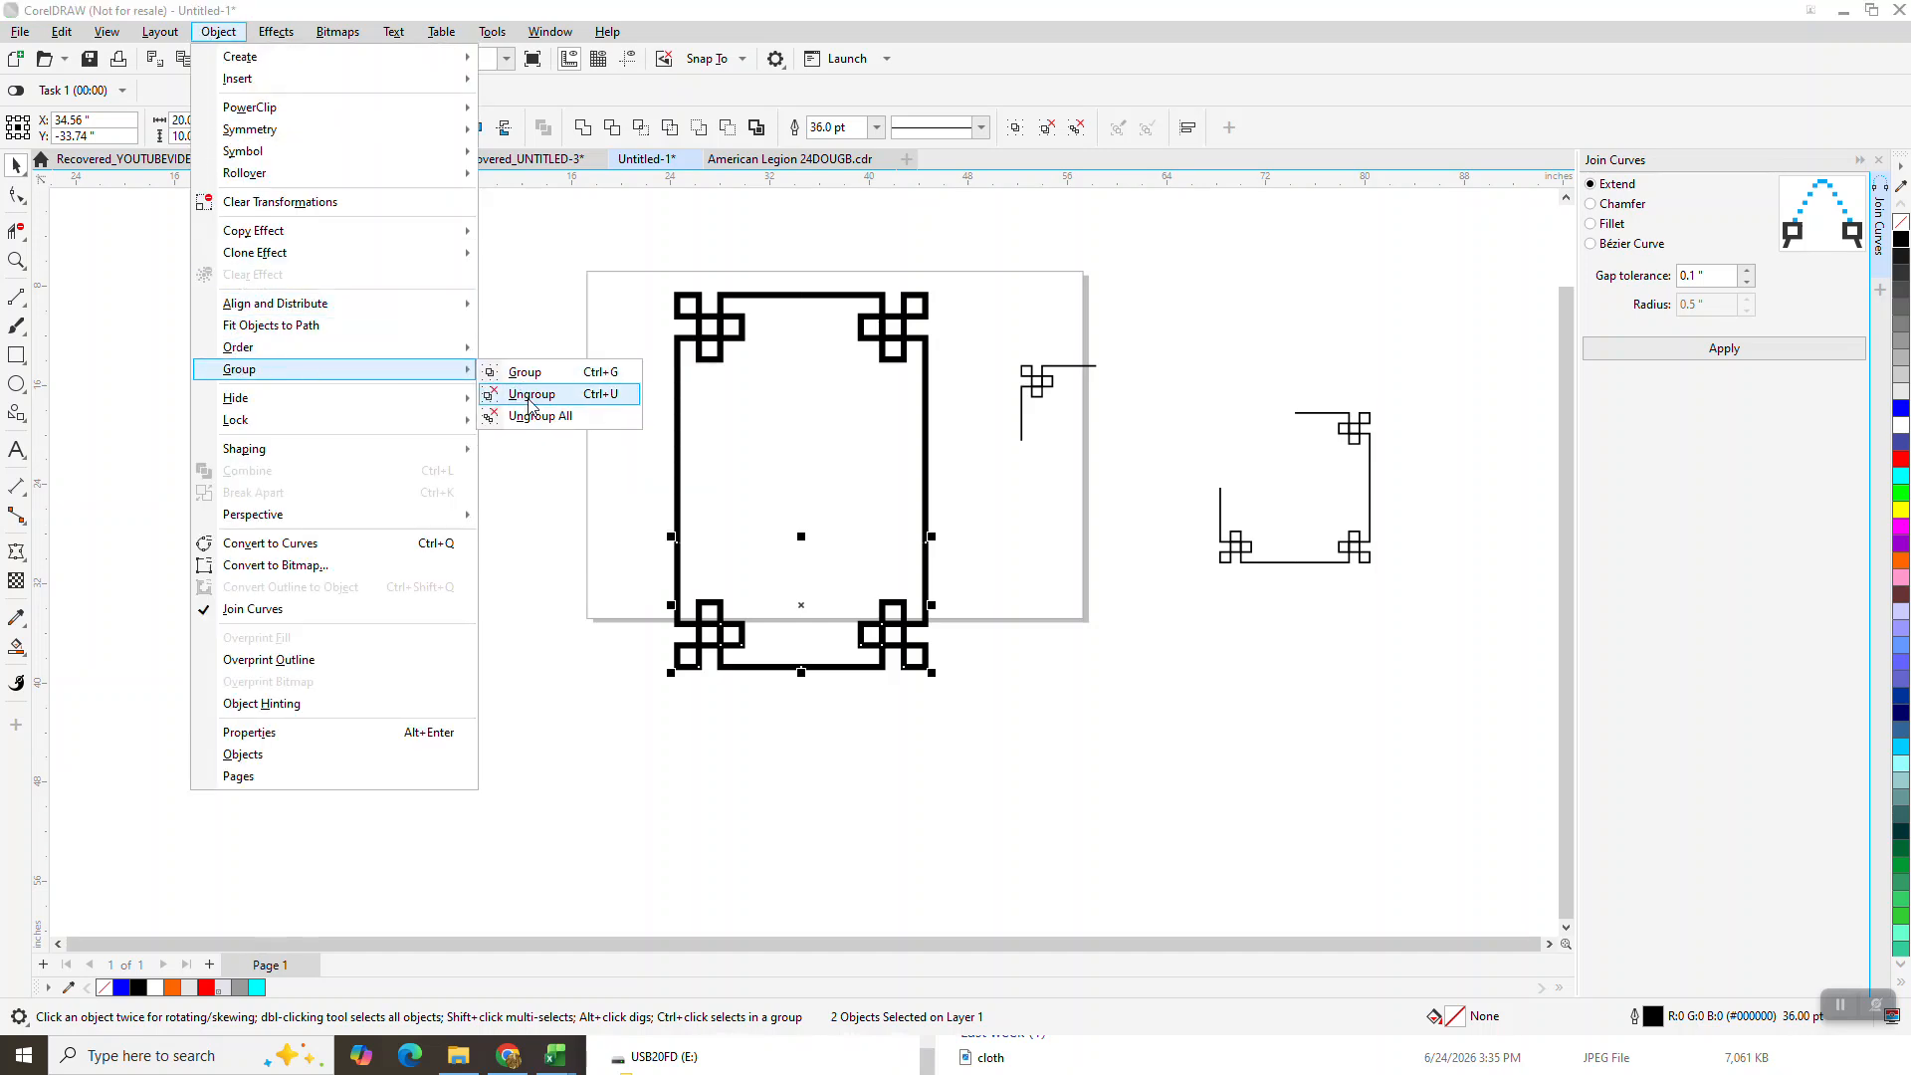
pyautogui.click(528, 394)
pyautogui.click(580, 378)
# Join the upper and lower curves of the frame's left side at their meeting nodes, using Extend with a 0.1-inch gap tolerance.
pyautogui.click(17, 195)
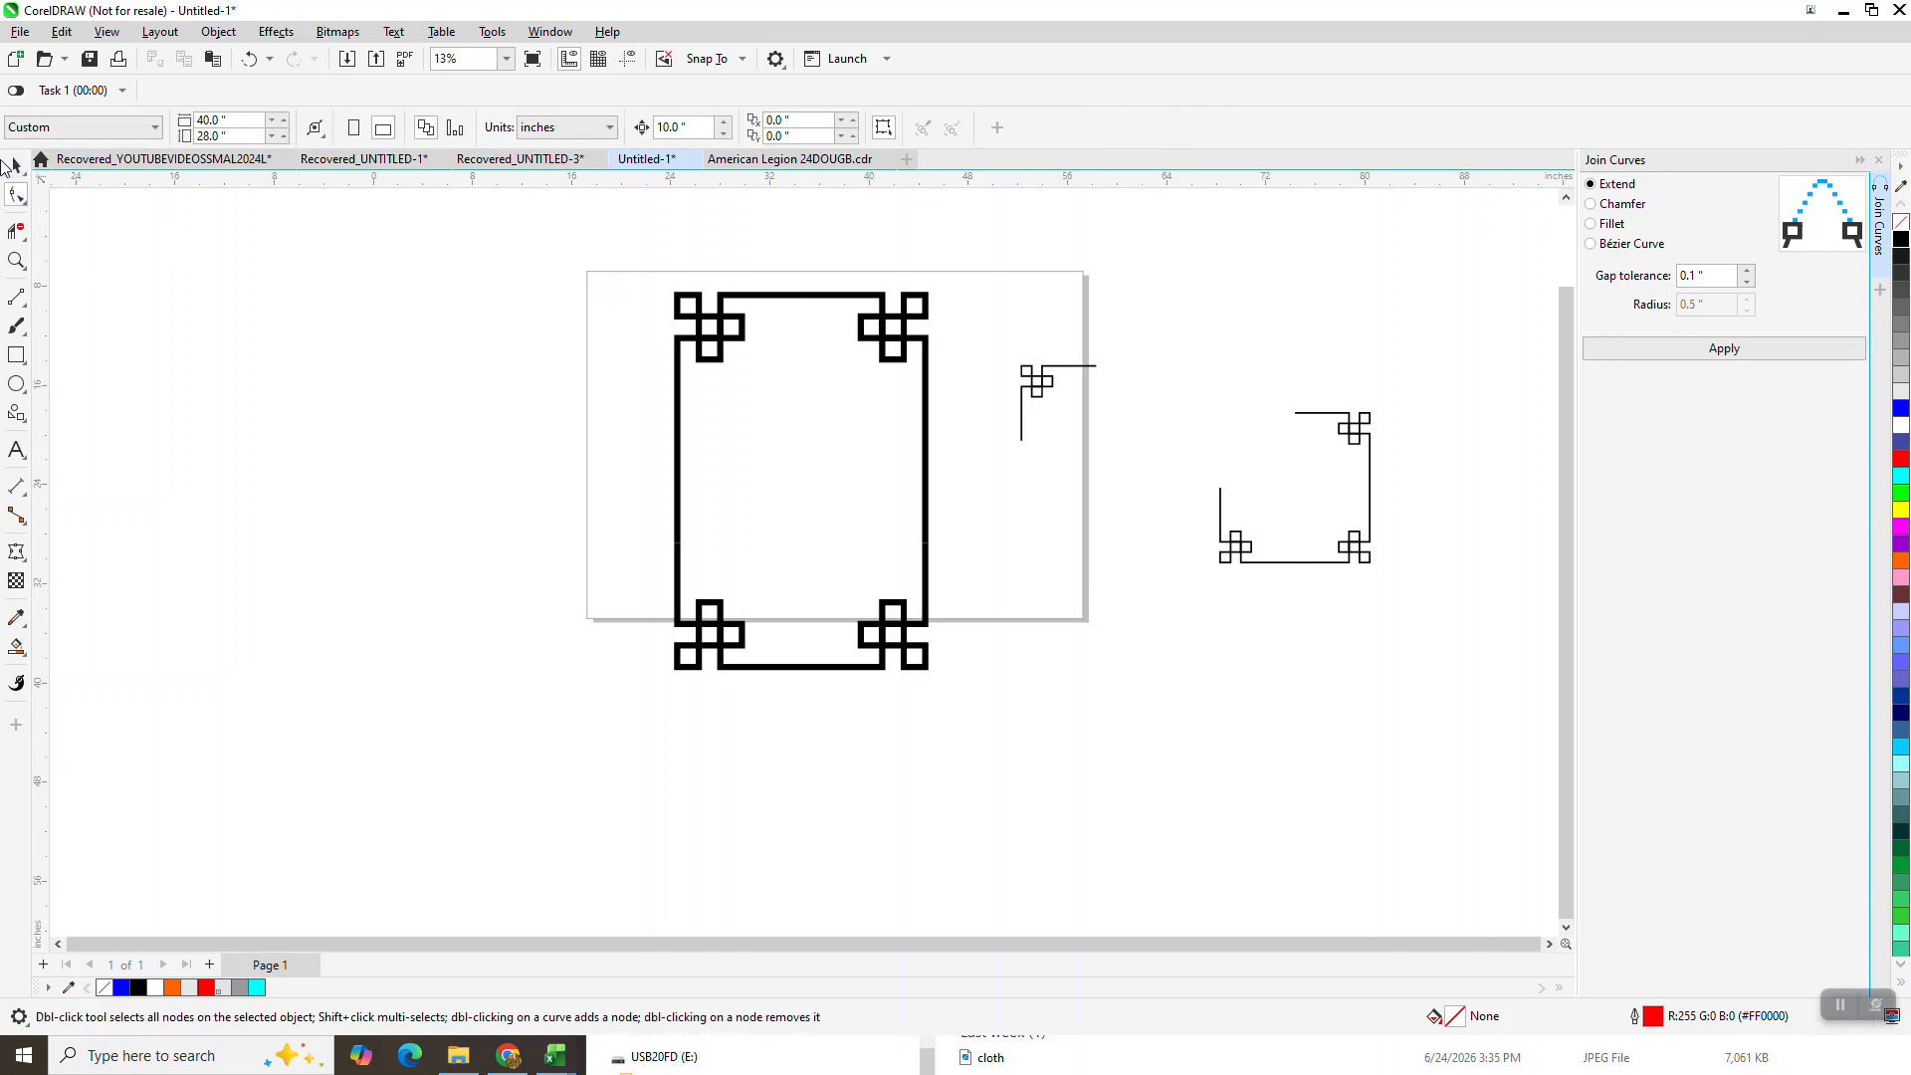
pyautogui.click(16, 165)
pyautogui.moveTo(761, 556); pyautogui.dragTo(985, 768)
pyautogui.click(16, 196)
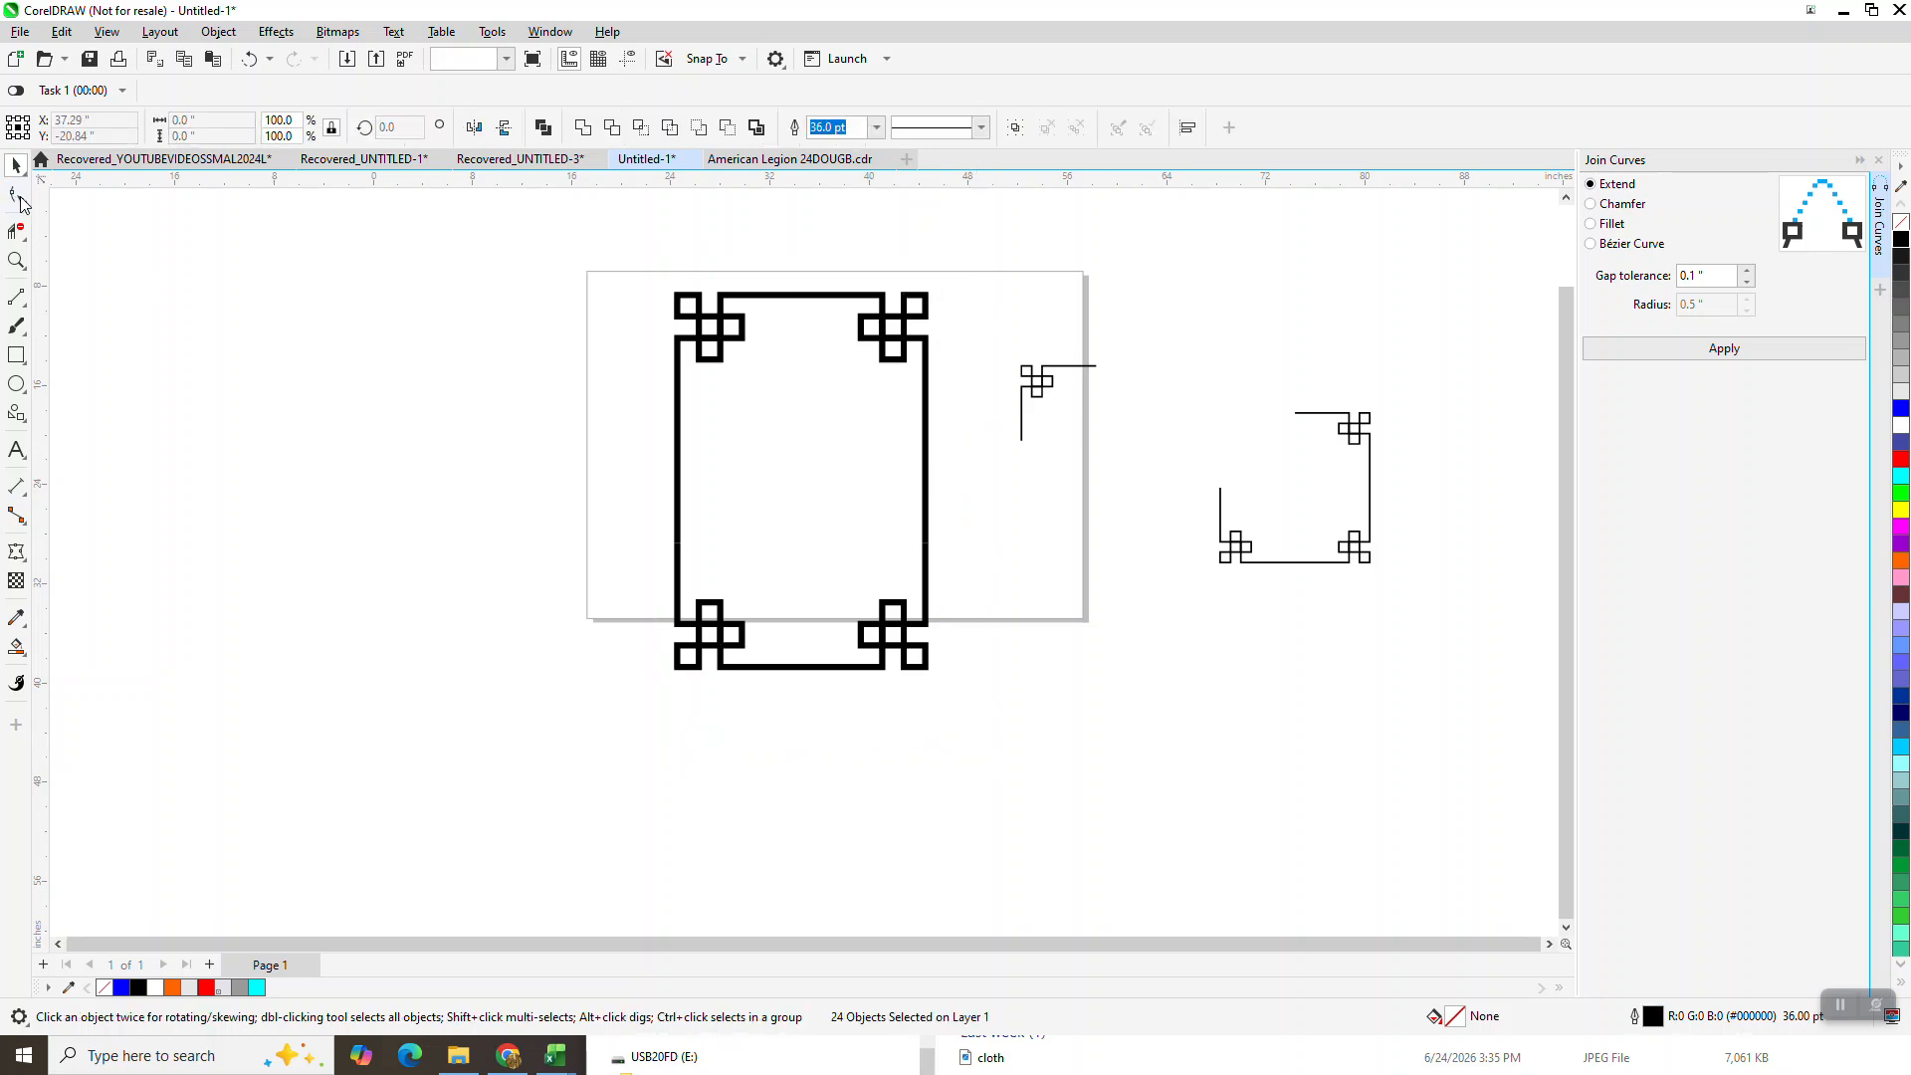
pyautogui.click(676, 518)
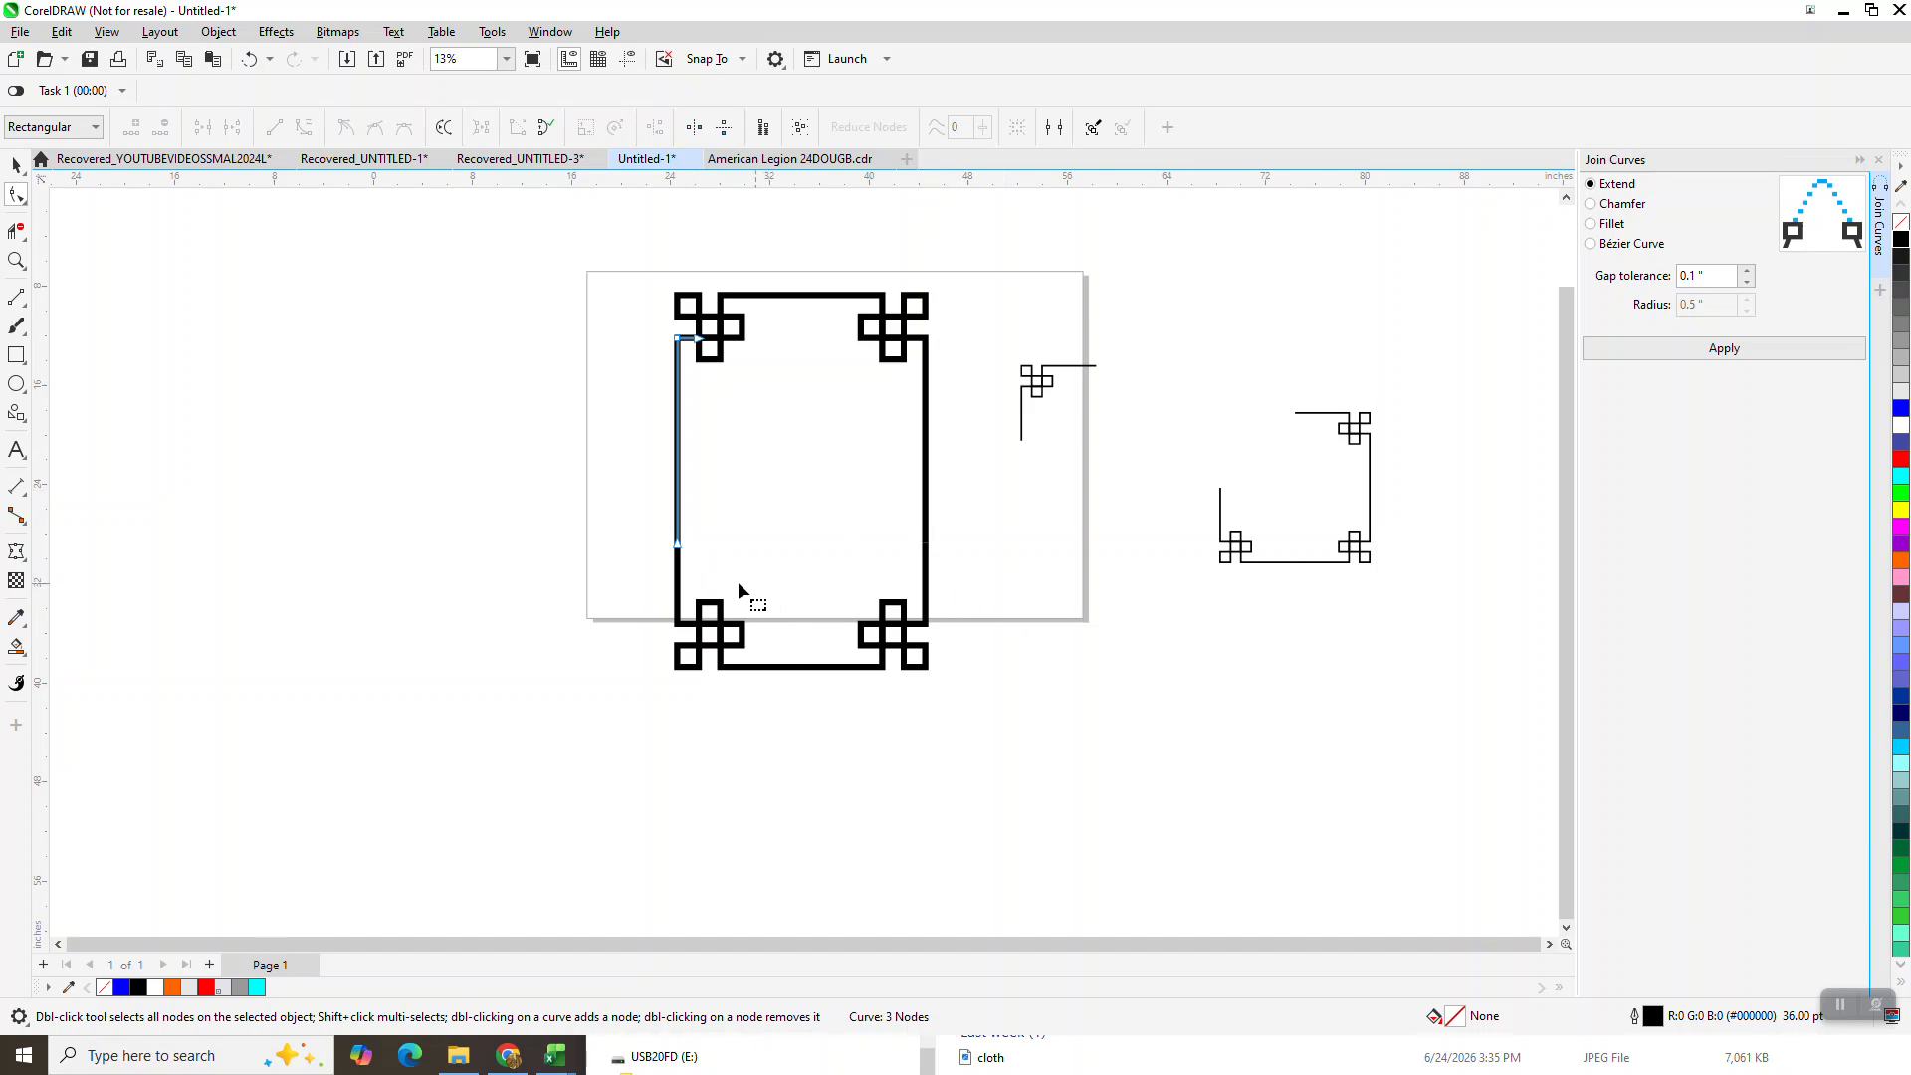
pyautogui.keyDown('shift'); pyautogui.click(680, 580); pyautogui.keyUp('shift')
pyautogui.moveTo(711, 557); pyautogui.dragTo(712, 559)
pyautogui.click(1731, 361)
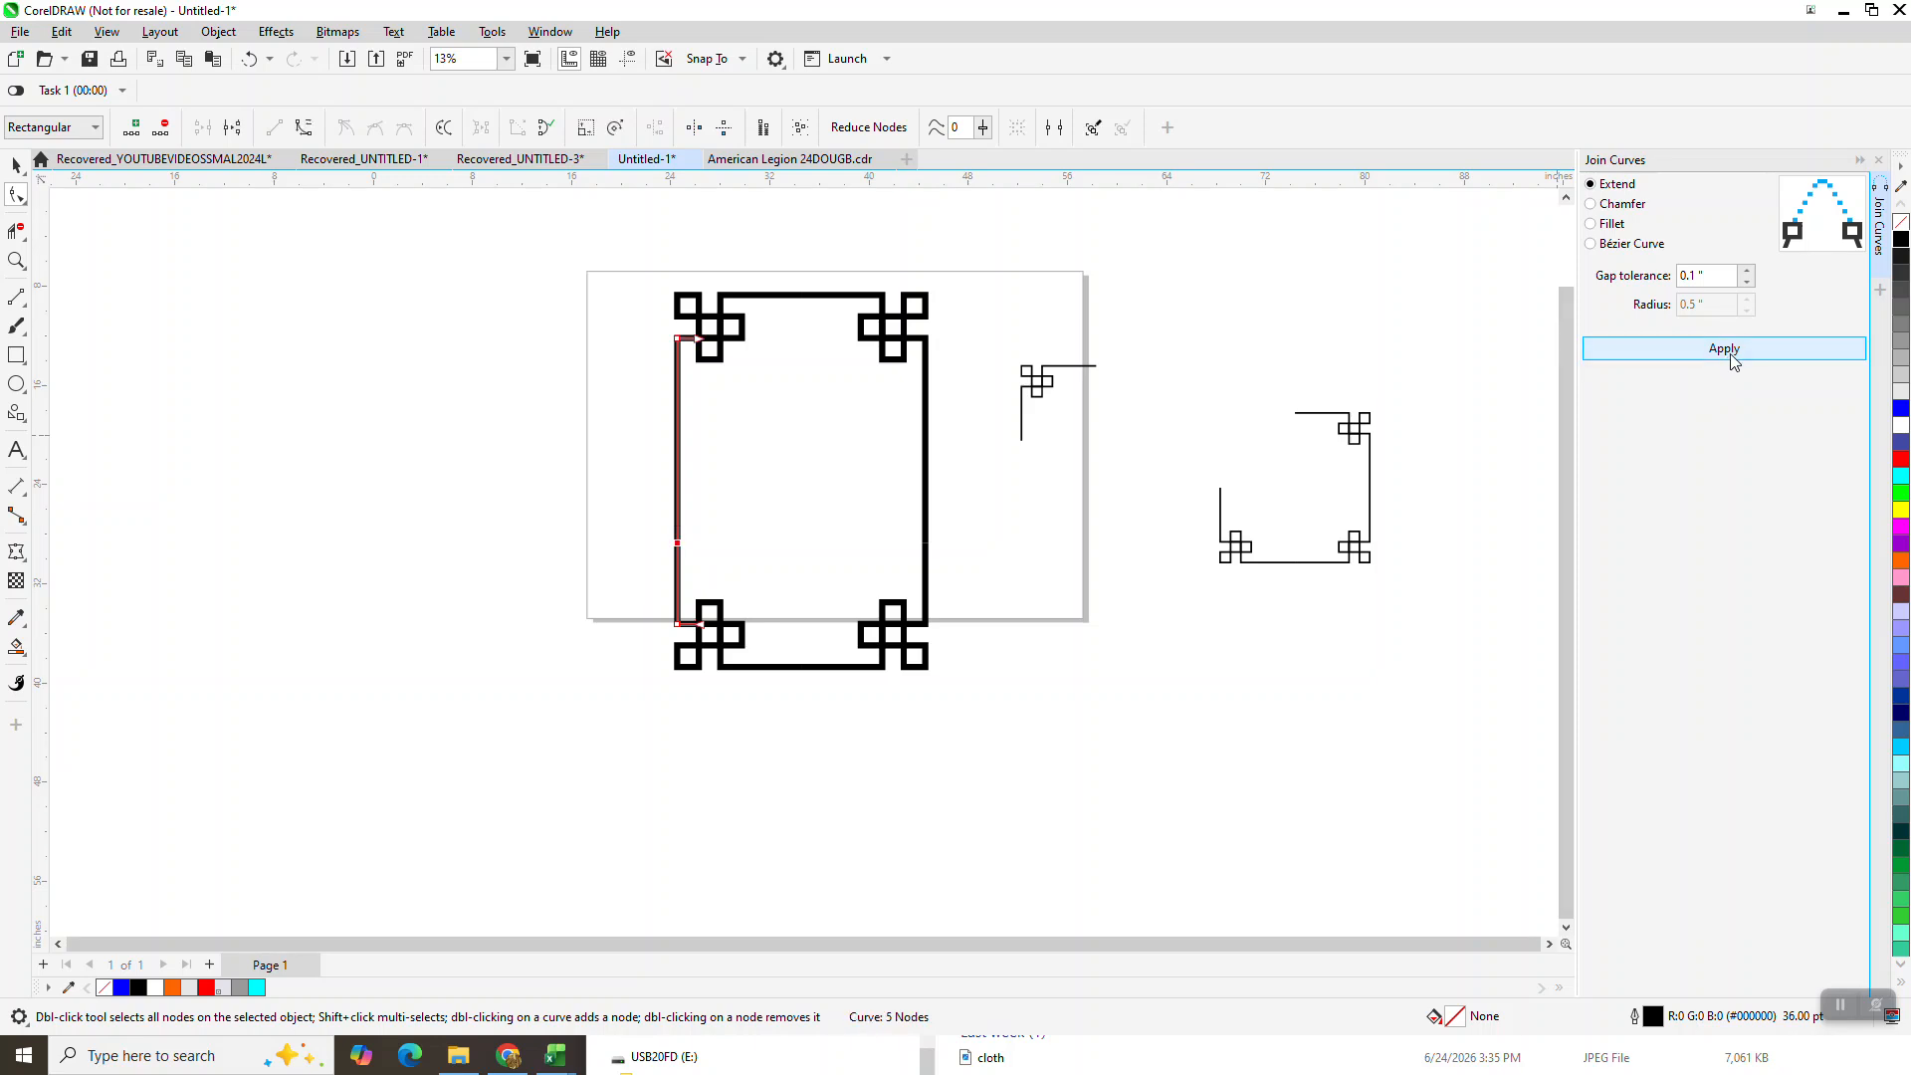
# Join the upper and lower curves of the frame's right side at their meeting nodes, undoing the accidental shift of the upper line.
pyautogui.click(926, 574)
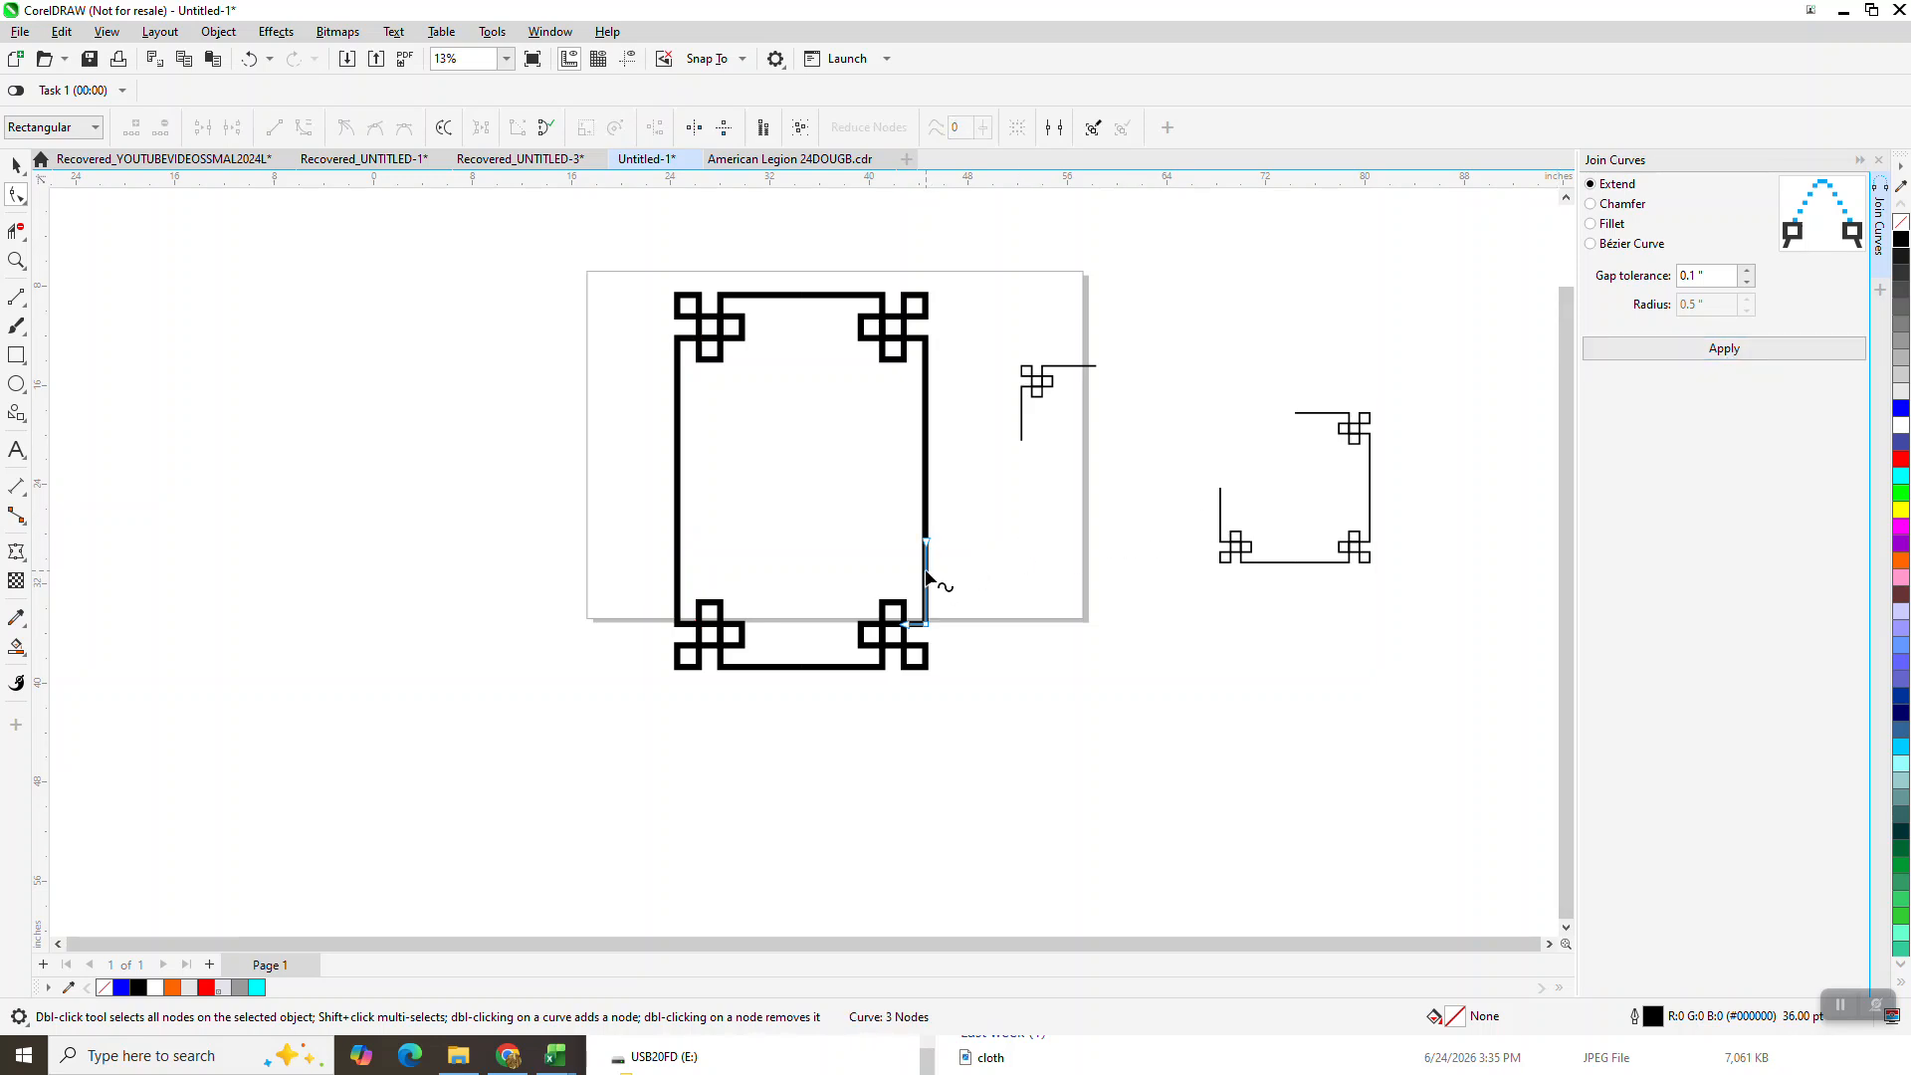
pyautogui.keyDown('shift'); pyautogui.click(925, 489); pyautogui.keyUp('shift')
pyautogui.moveTo(974, 509); pyautogui.dragTo(1025, 609)
pyautogui.click(16, 261)
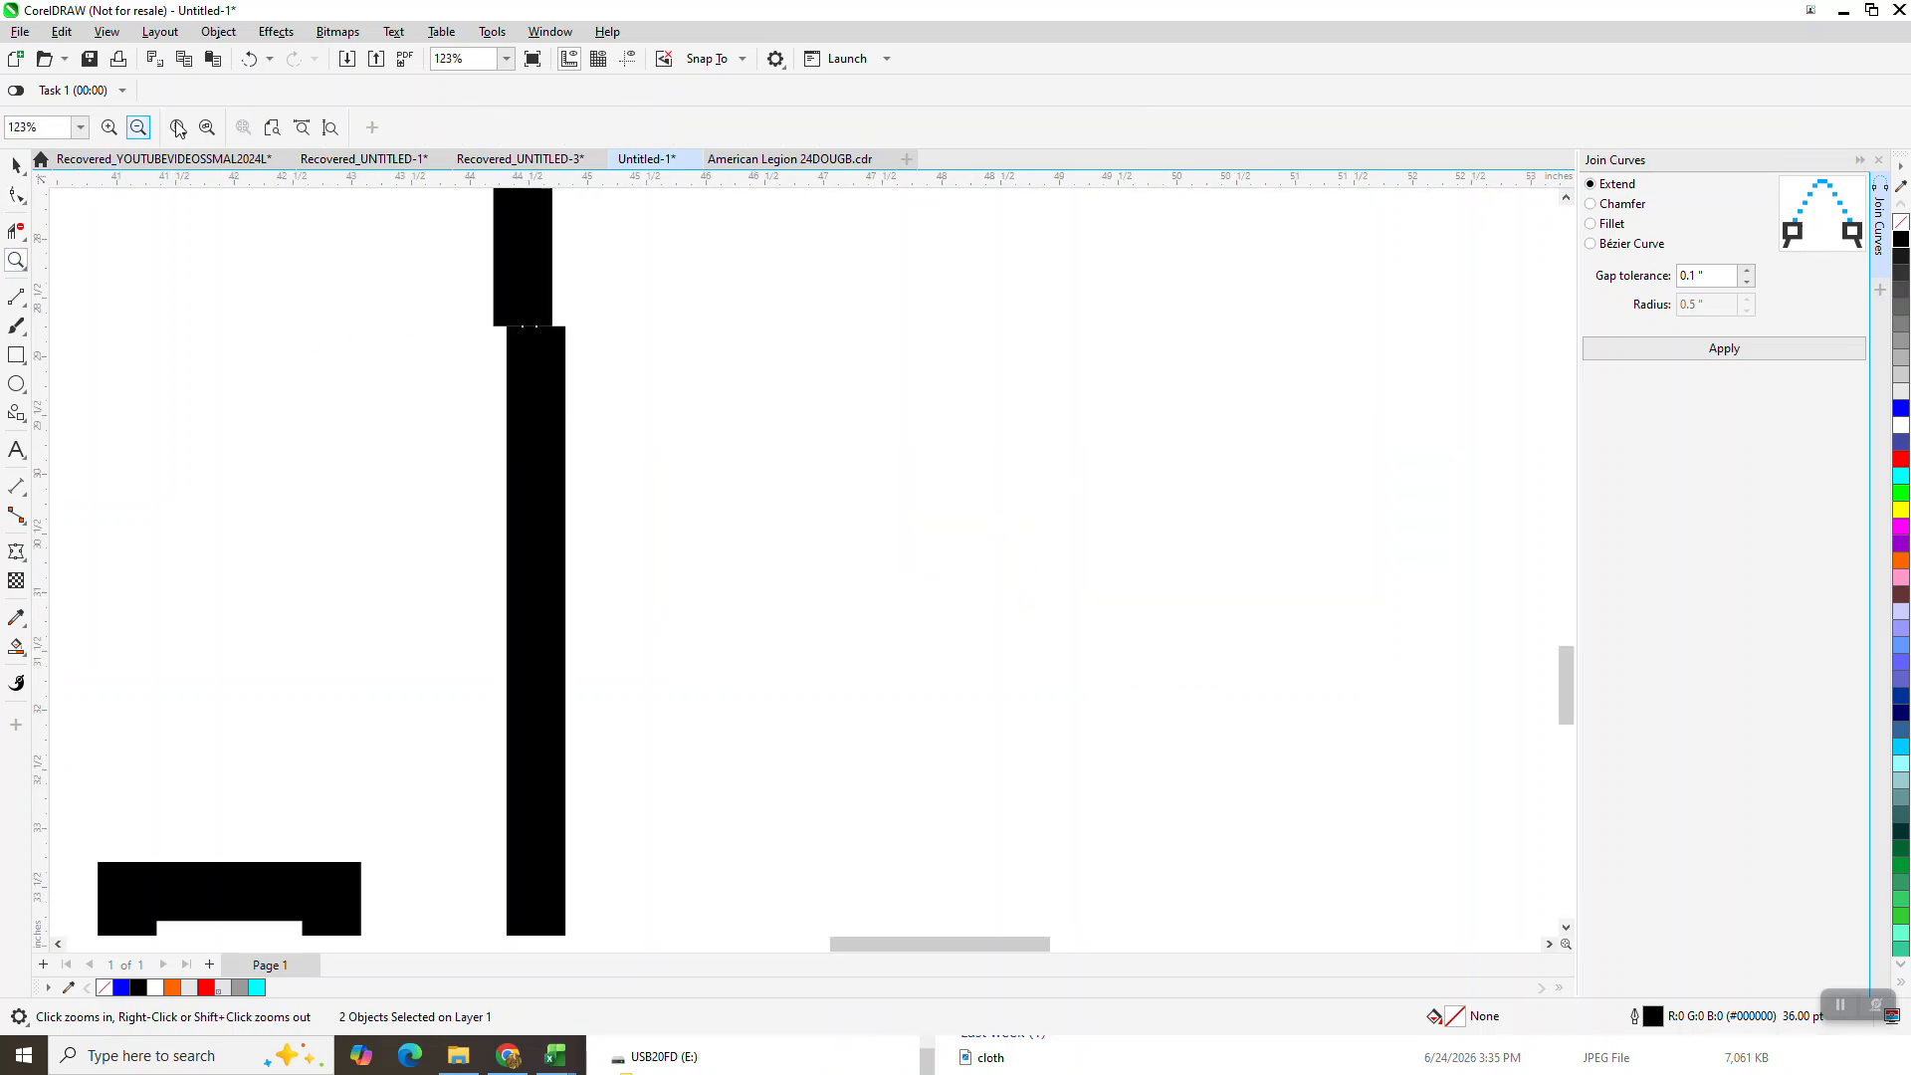
pyautogui.click(249, 59)
pyautogui.click(16, 195)
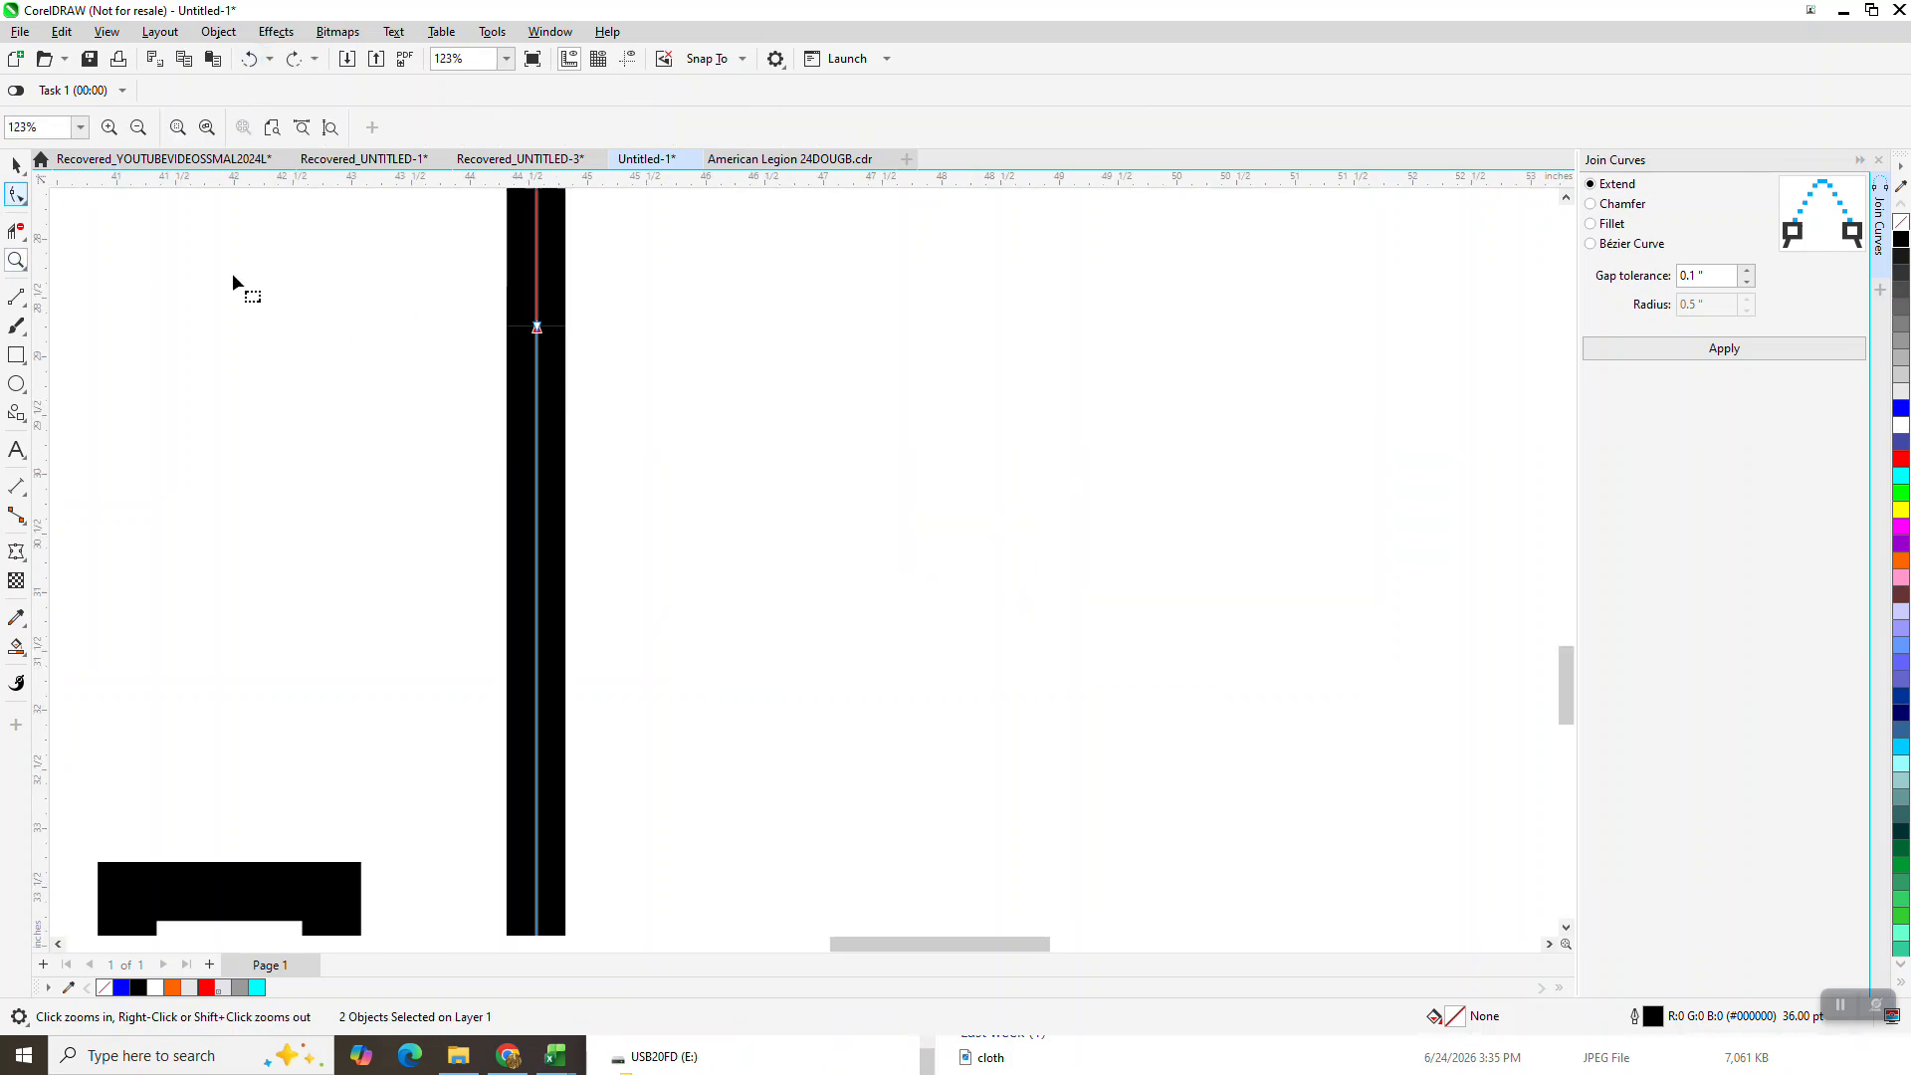
pyautogui.moveTo(670, 289); pyautogui.dragTo(422, 404)
pyautogui.click(1744, 350)
pyautogui.scroll(-4, 1244, 454)
pyautogui.scroll(-6, 1057, 325)
# Set the outline of the entire thick frame to Hairline and inspect its upper corners.
pyautogui.click(22, 167)
pyautogui.scroll(-2, 531, 451)
pyautogui.moveTo(551, 209); pyautogui.dragTo(819, 519)
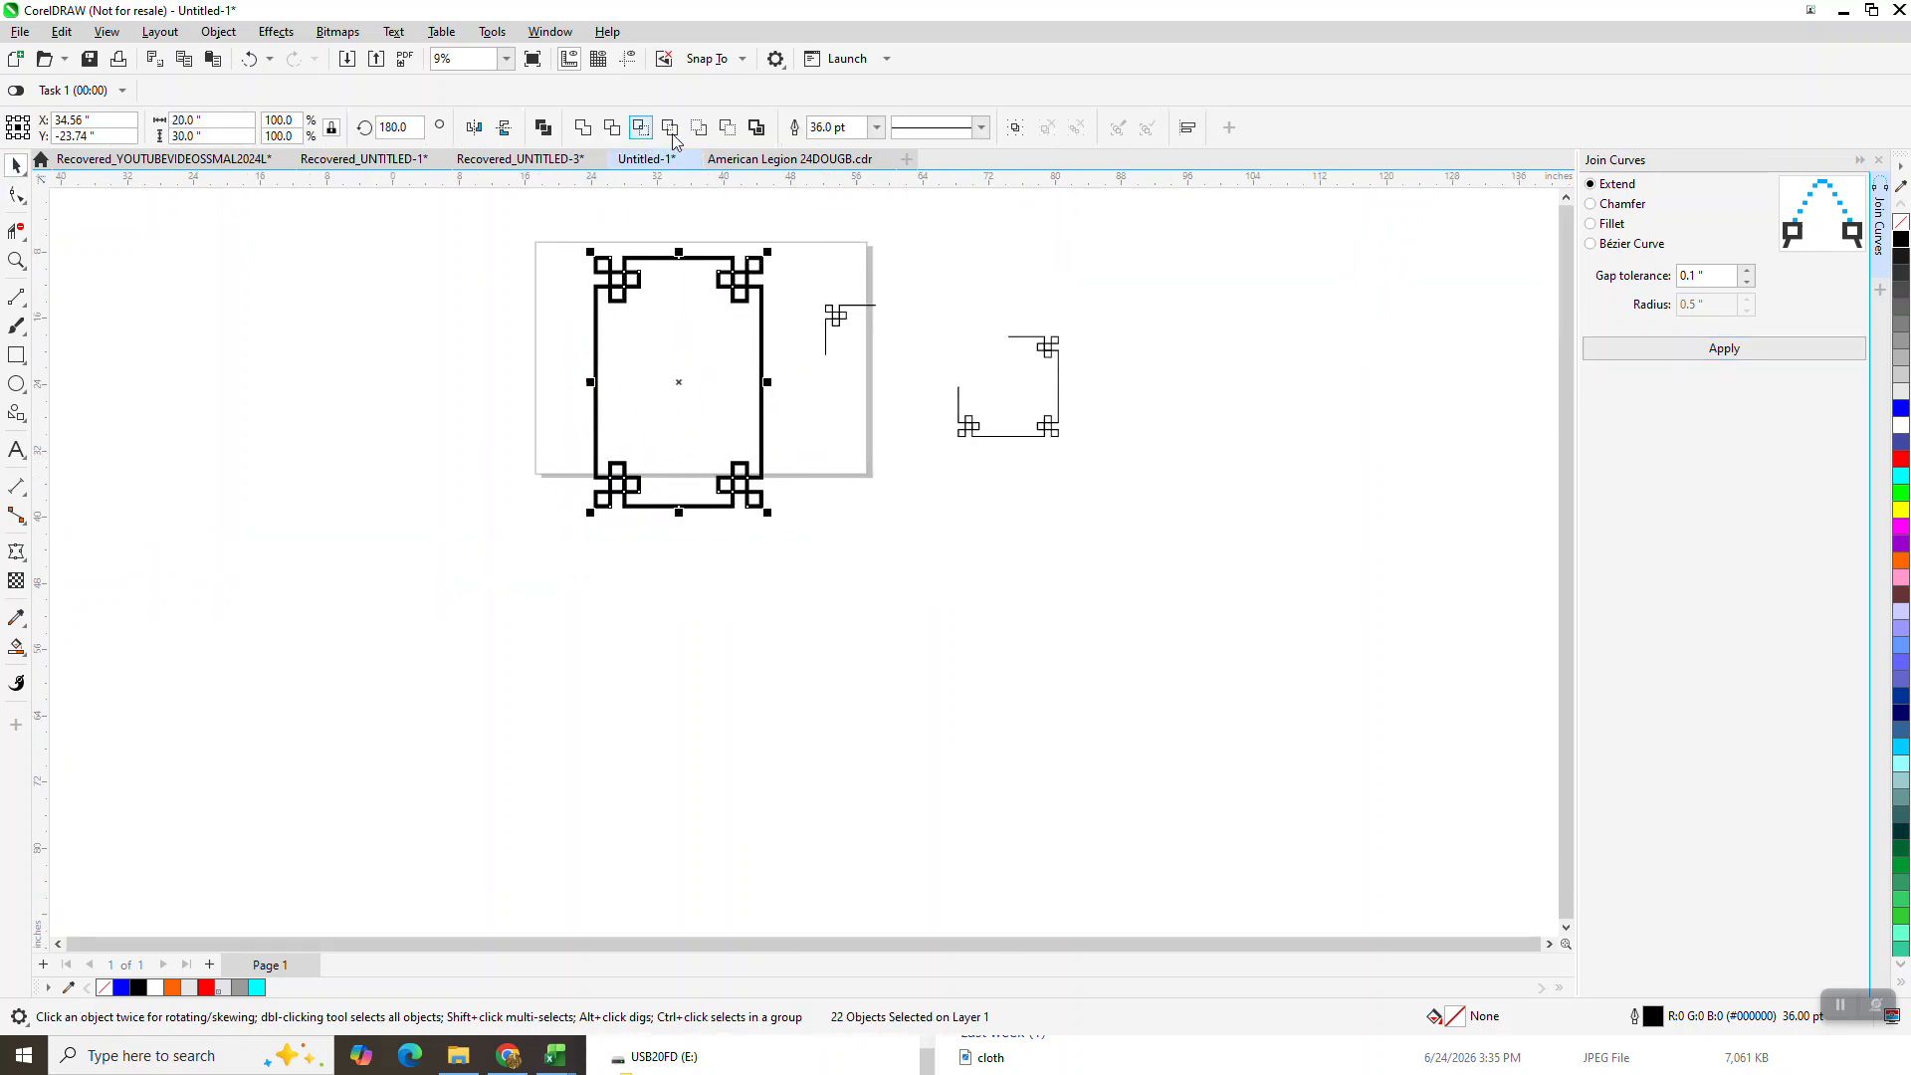
pyautogui.click(876, 127)
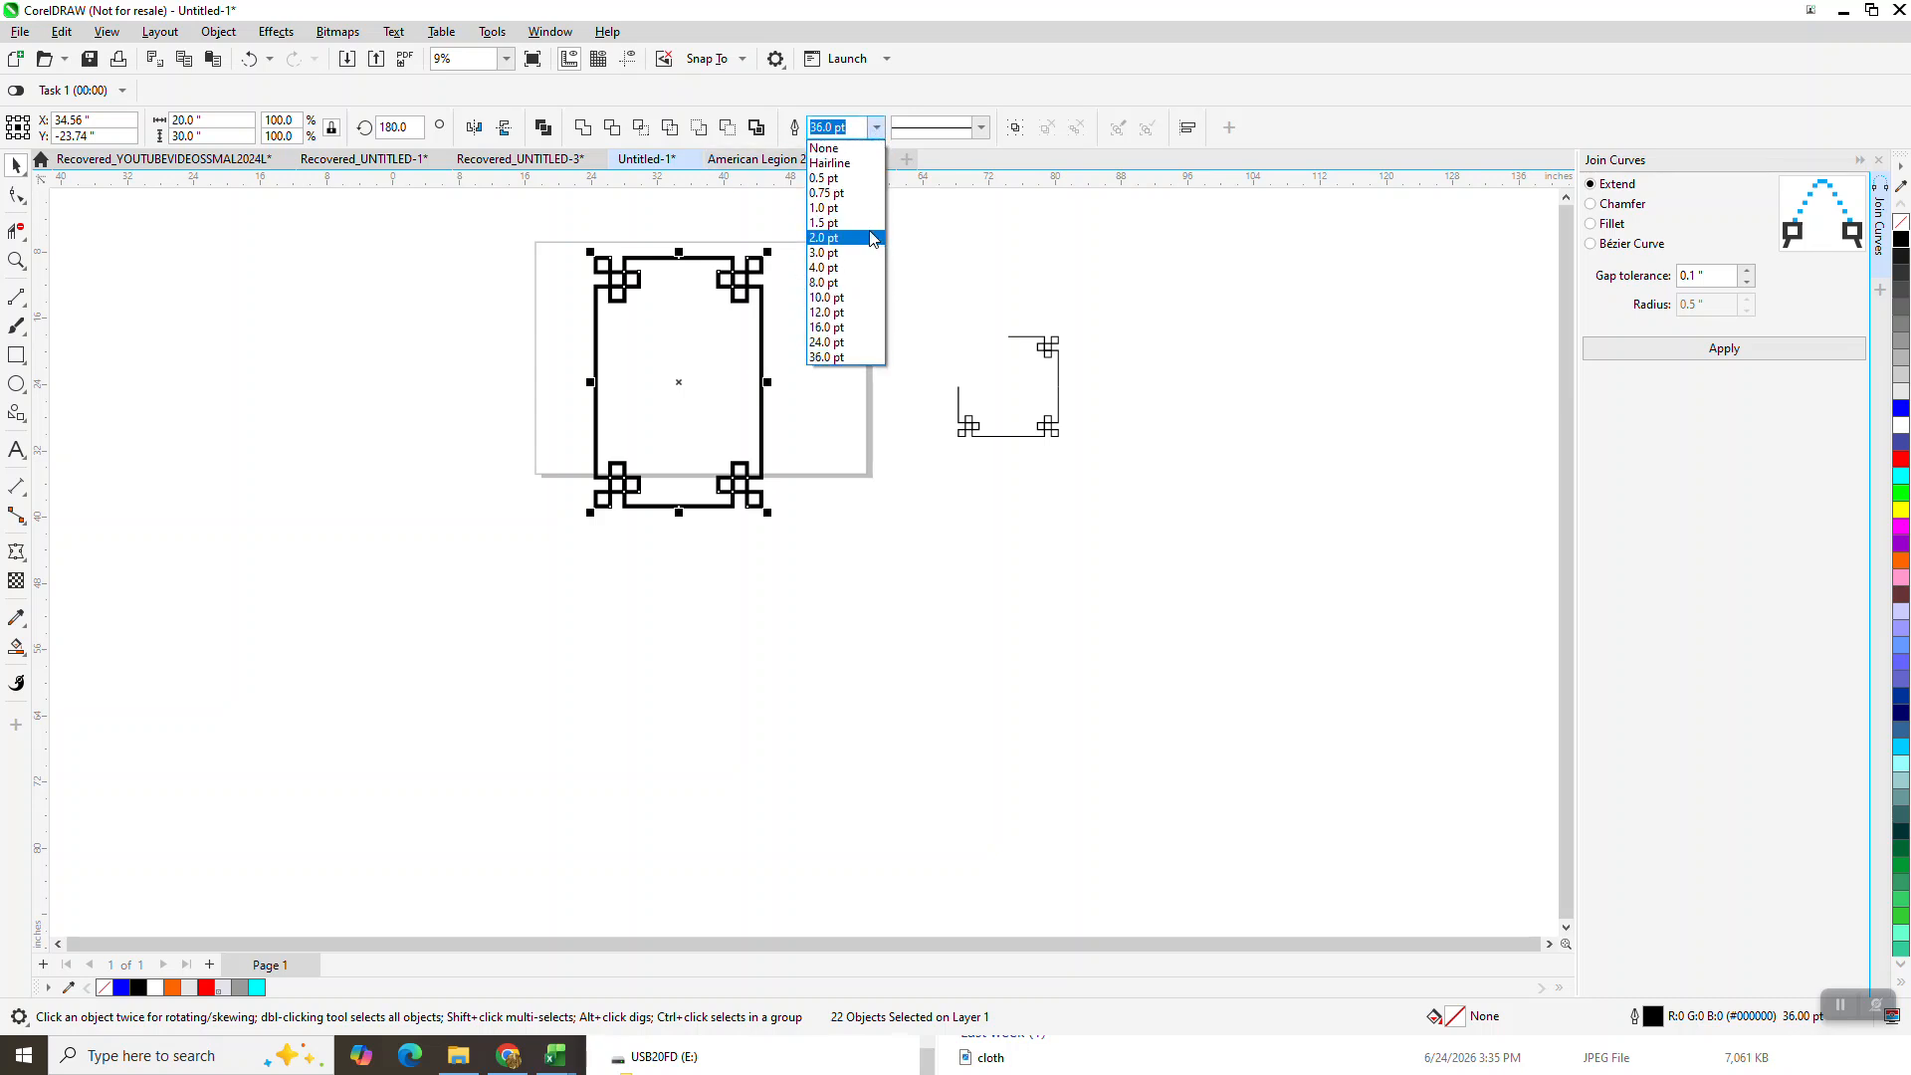
pyautogui.click(846, 164)
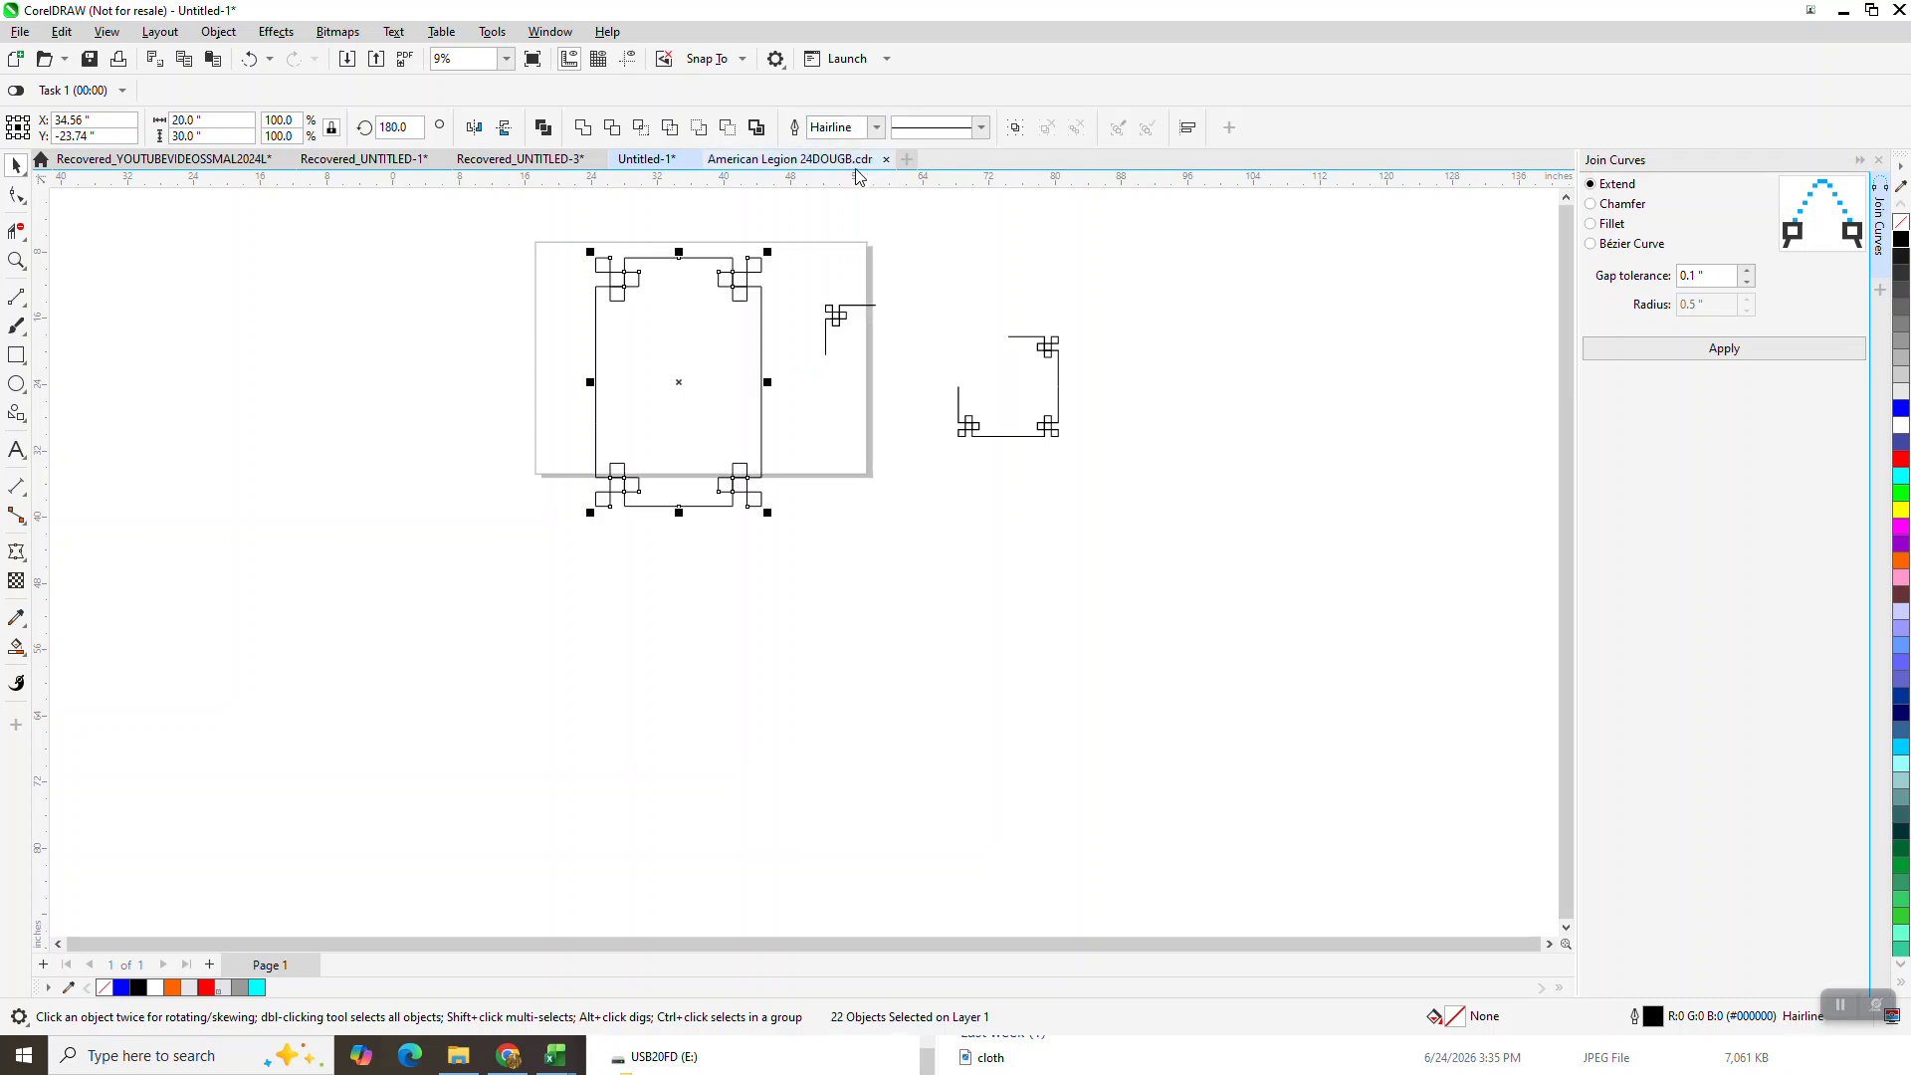
pyautogui.click(16, 260)
pyautogui.moveTo(553, 251); pyautogui.dragTo(764, 380)
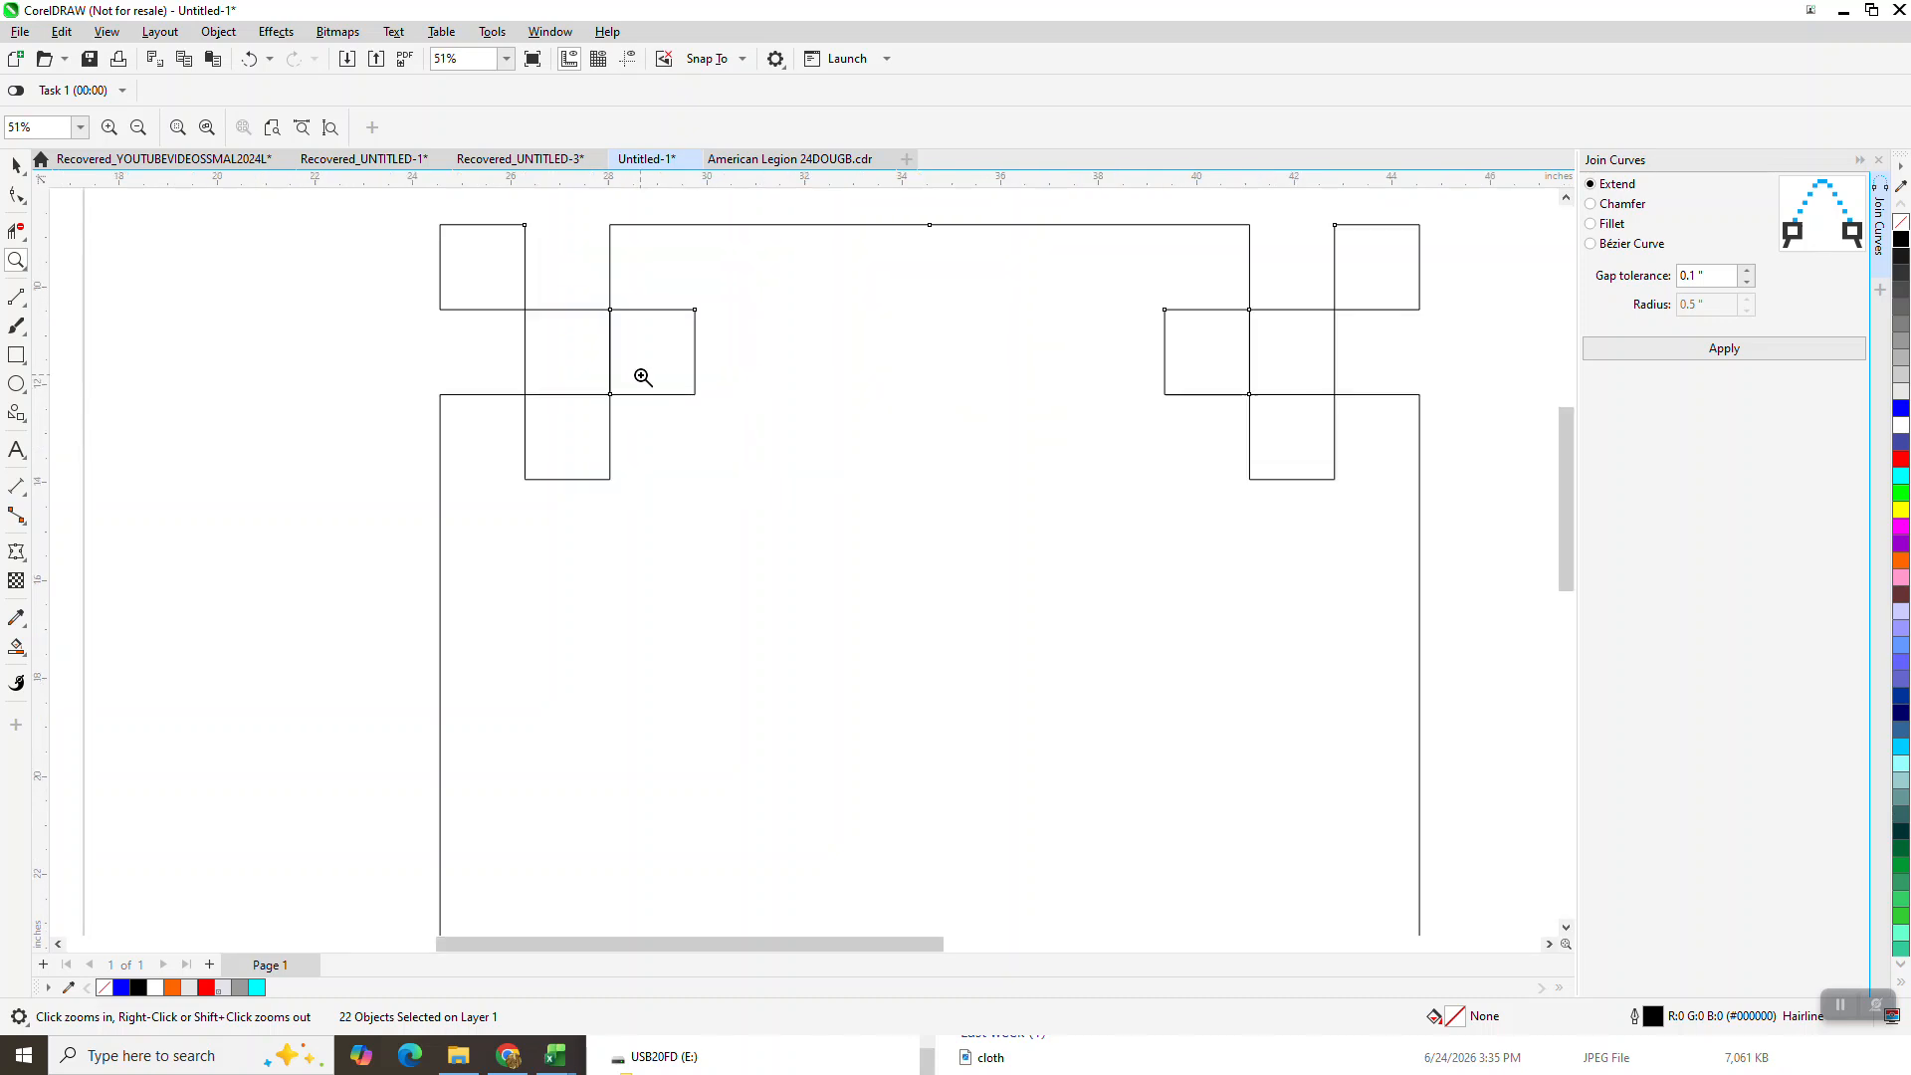
# Undo the hairline outline change on the frame.
pyautogui.rightClick(597, 353)
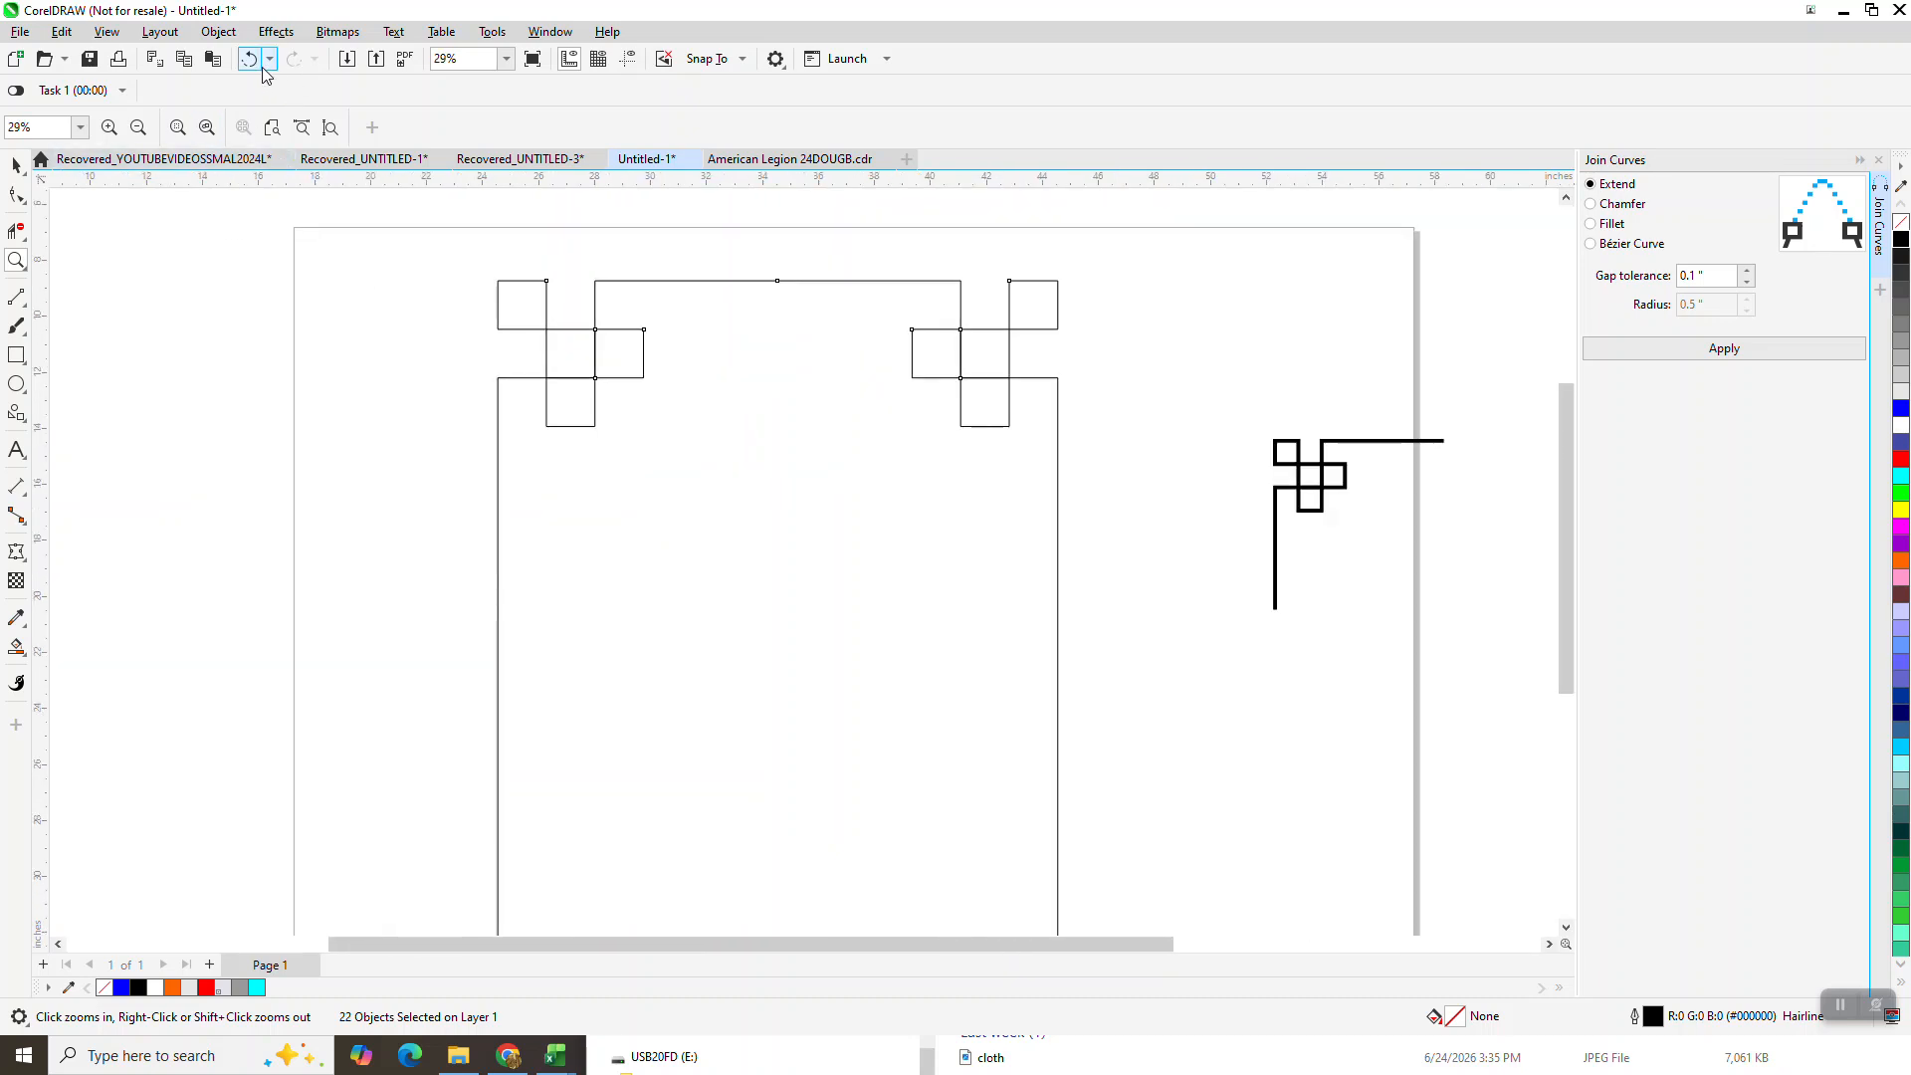
pyautogui.click(261, 66)
pyautogui.rightClick(645, 296)
pyautogui.click(13, 161)
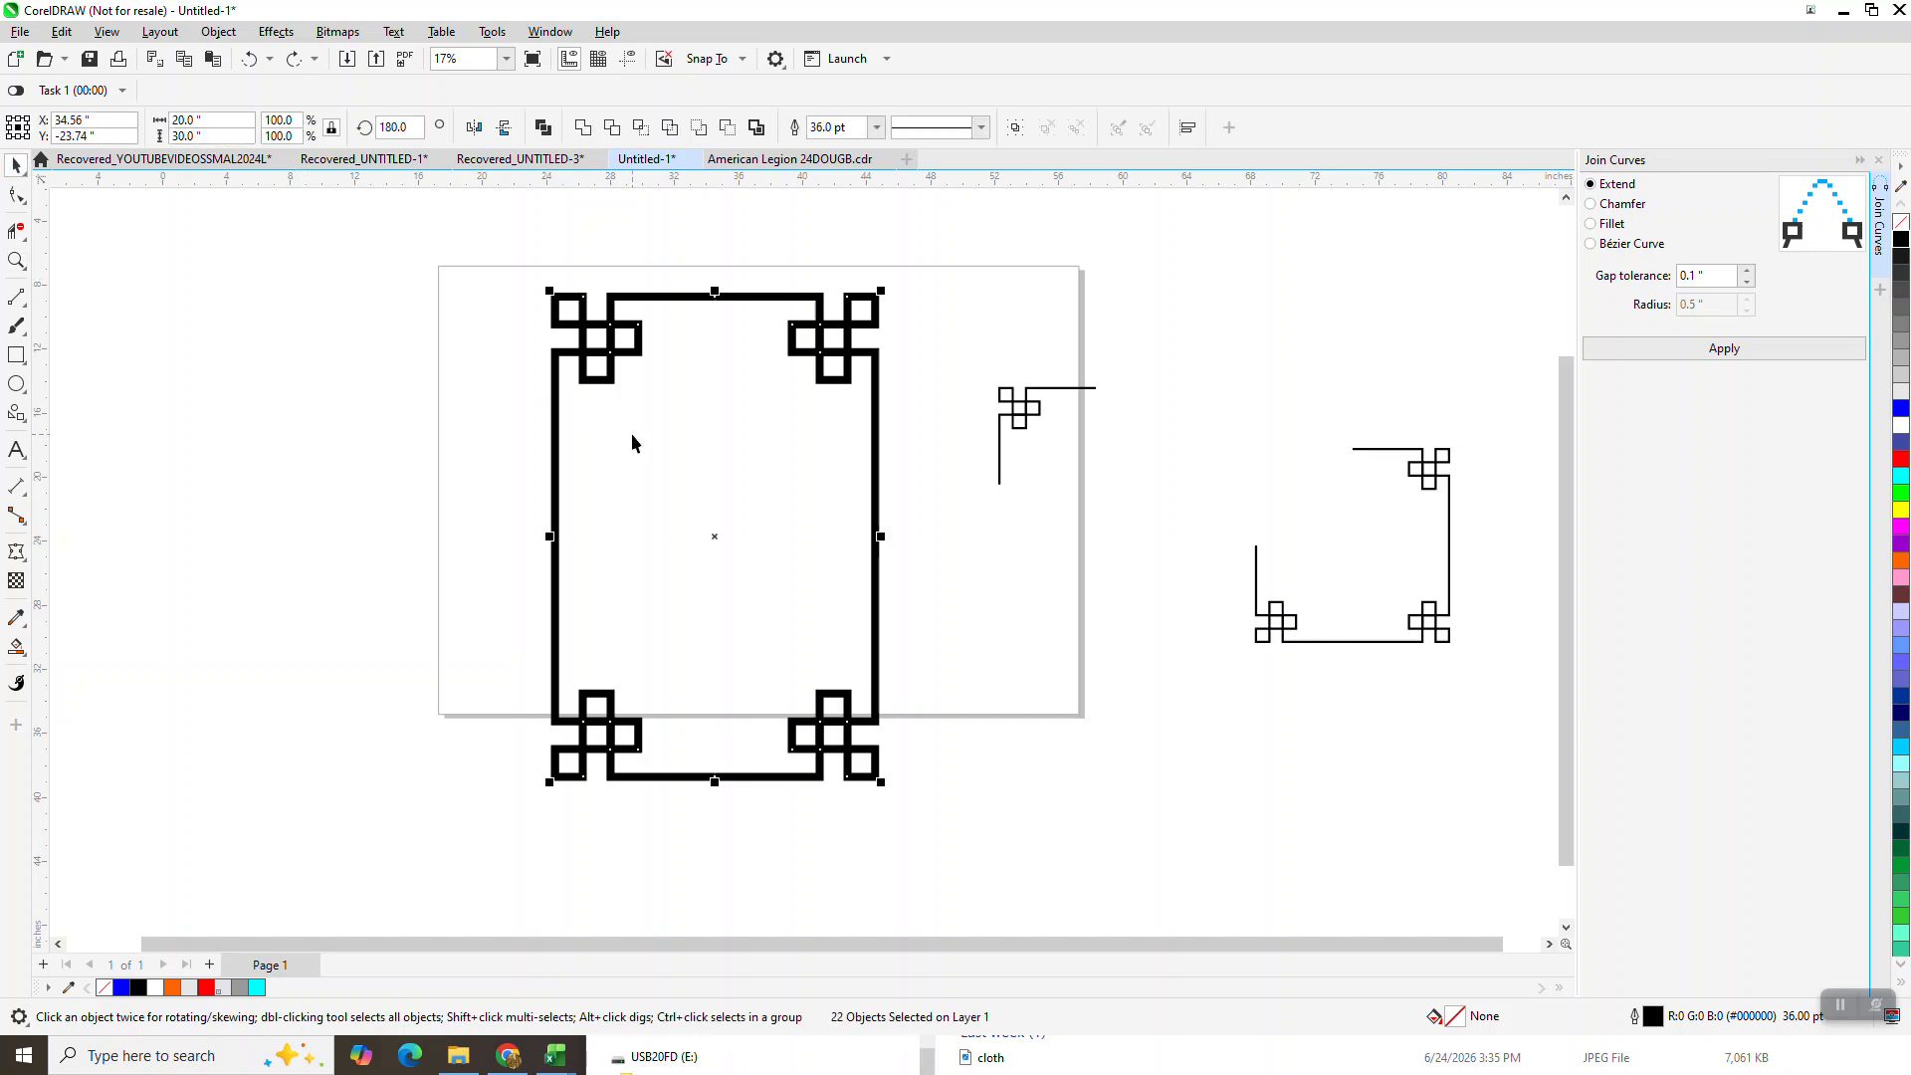